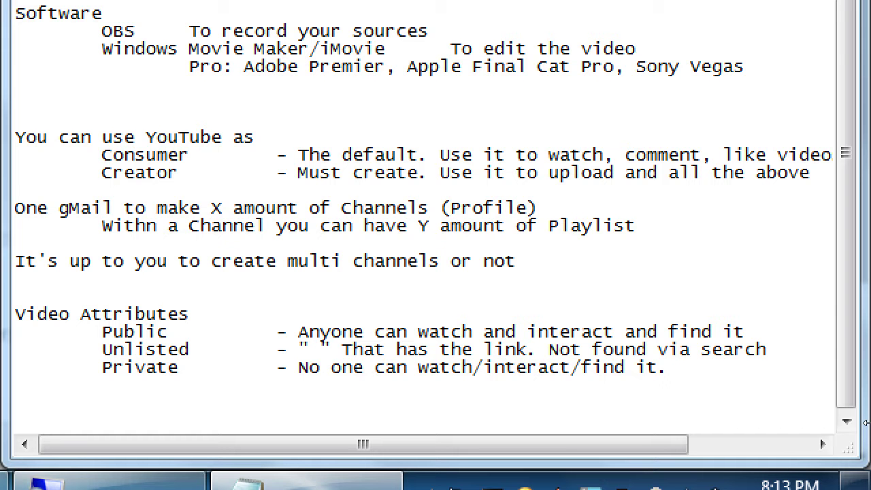
Step: Bring the YouTube upload page forward and switch visibility to Private, then back to Public
key("super+minus")
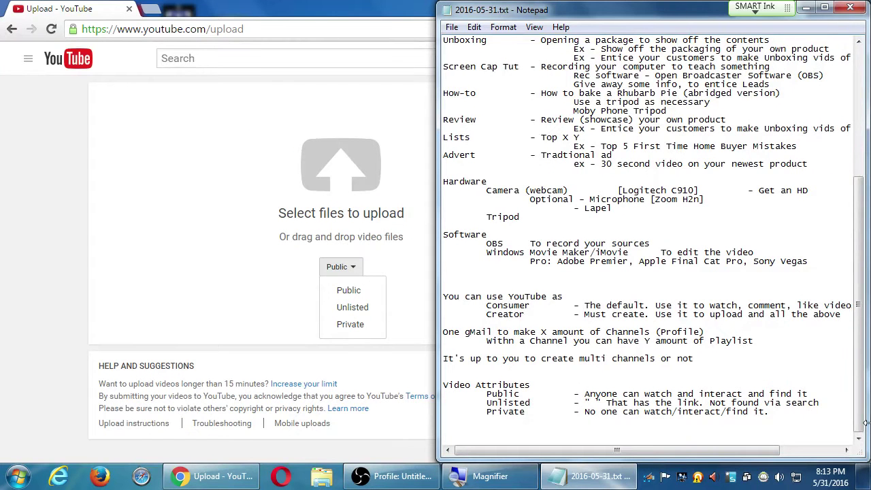
left_click(175, 199)
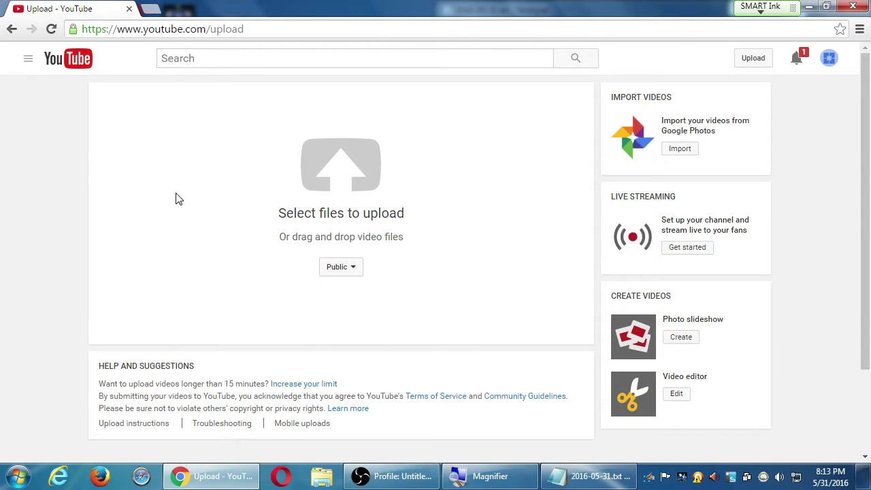
left_click(347, 267)
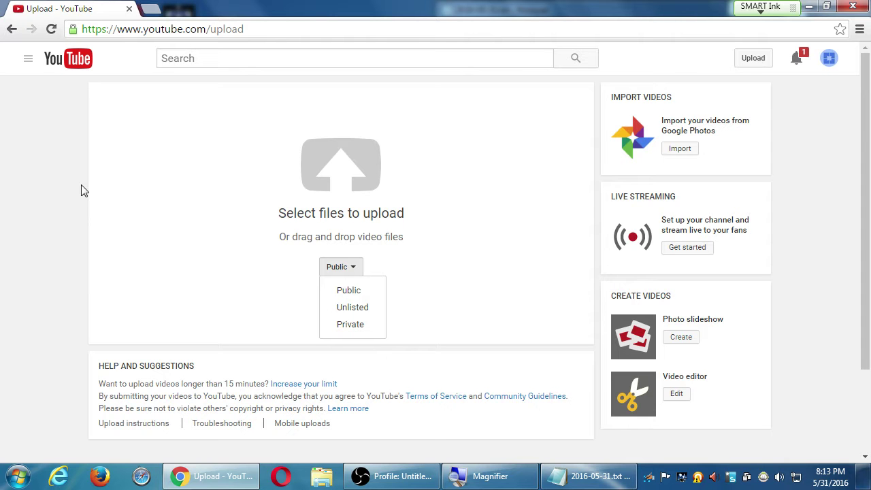
left_click(343, 329)
left_click(324, 272)
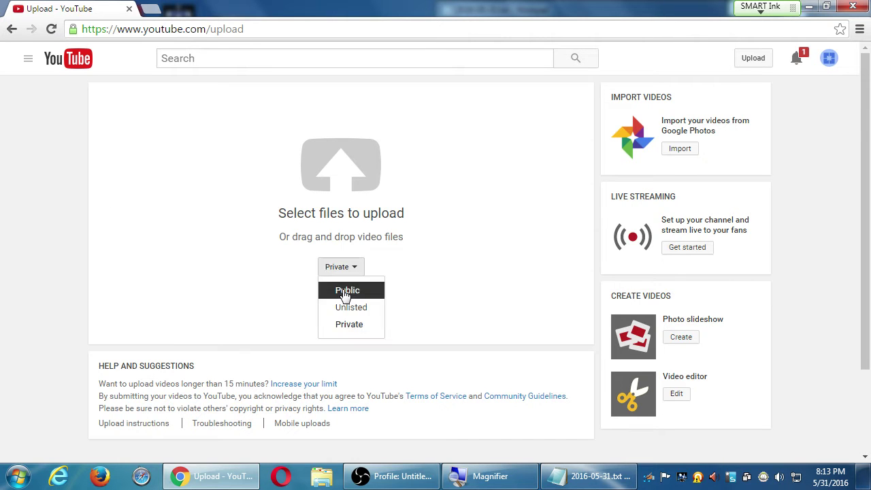
left_click(345, 291)
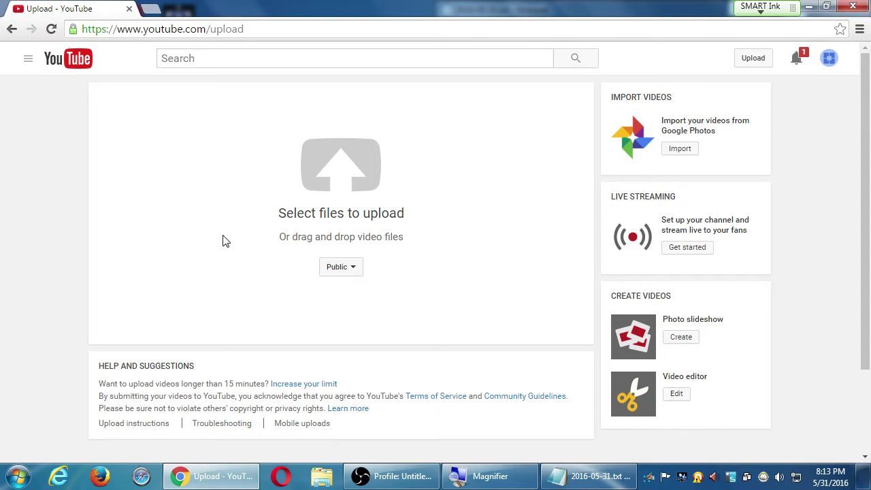
Step: Upload 'Tech Review Tuesday Episode 4 Motorola Moto E.mp4' from the Desktop
left_click(353, 177)
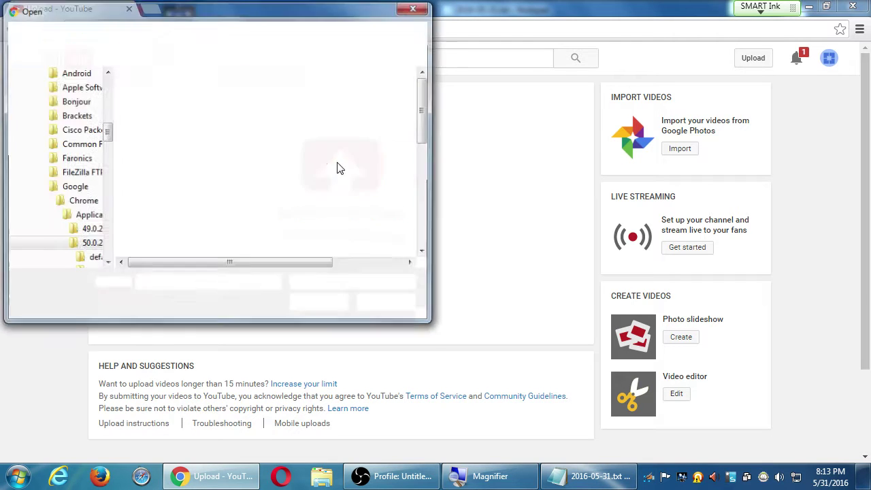
scroll(103, 120, "up", 10)
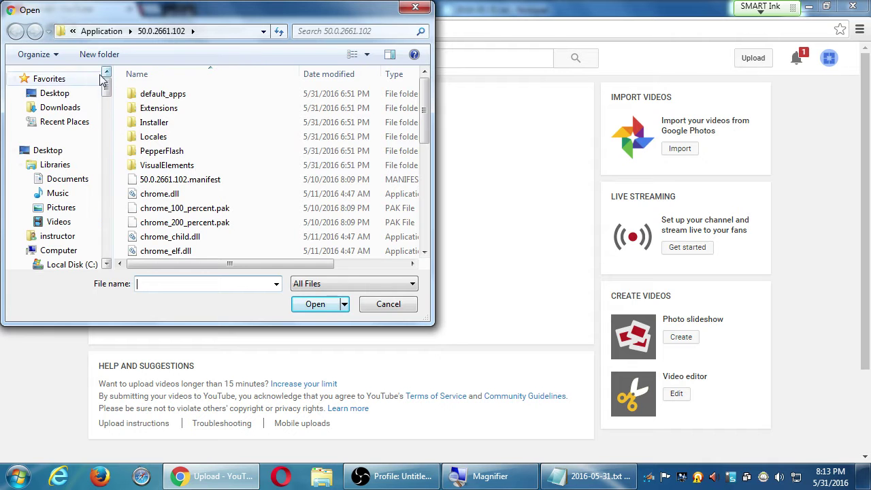
left_click(54, 94)
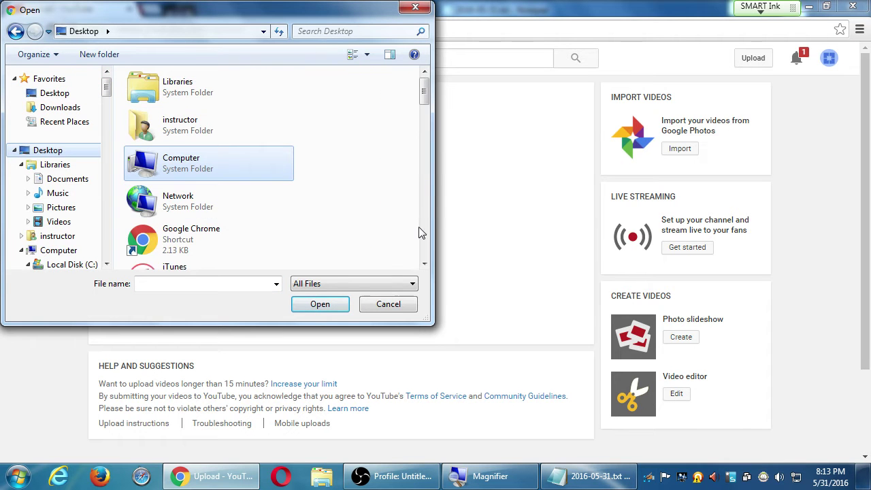
left_click_drag(433, 227, 668, 251)
scroll(665, 249, "down", 5)
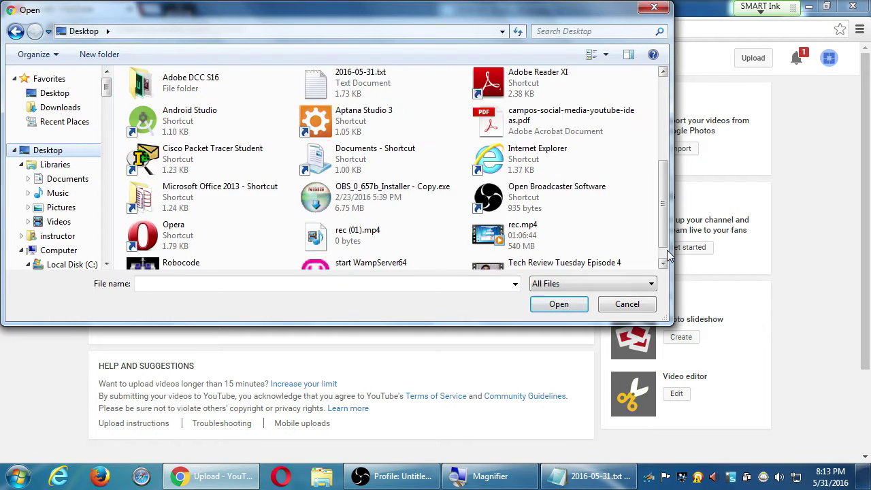
left_click(507, 246)
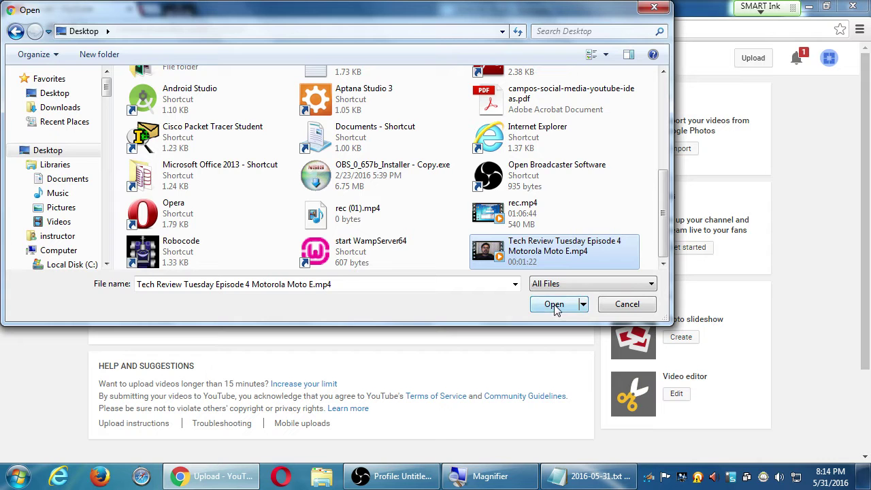
left_click(555, 305)
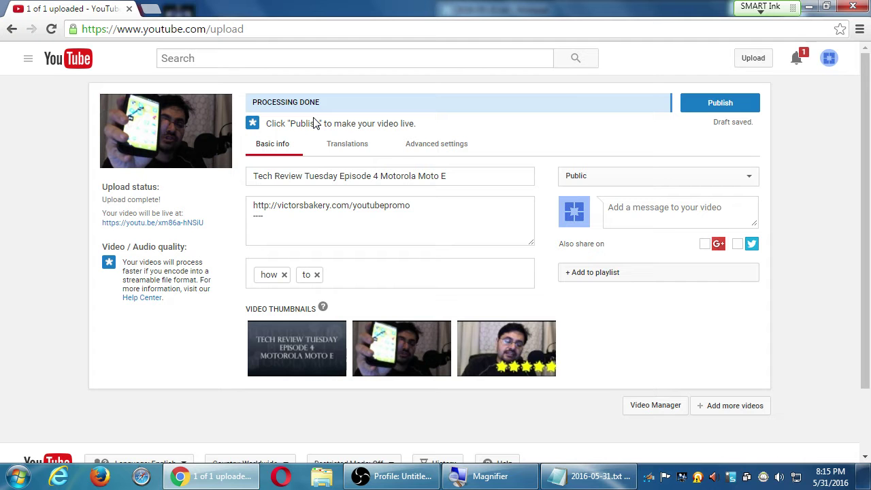
Step: In the notes, undo the accidental line split and add a 'Tips to avoid problems:' heading at the end
left_click(558, 469)
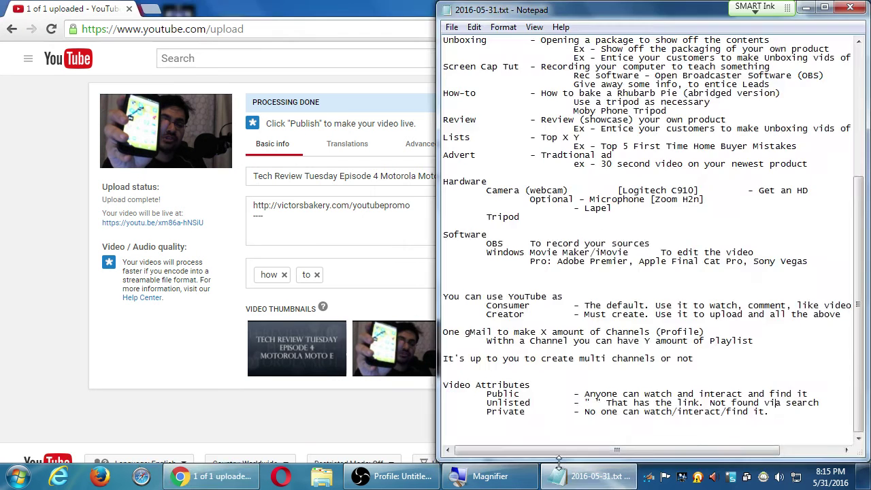
key("super+plus")
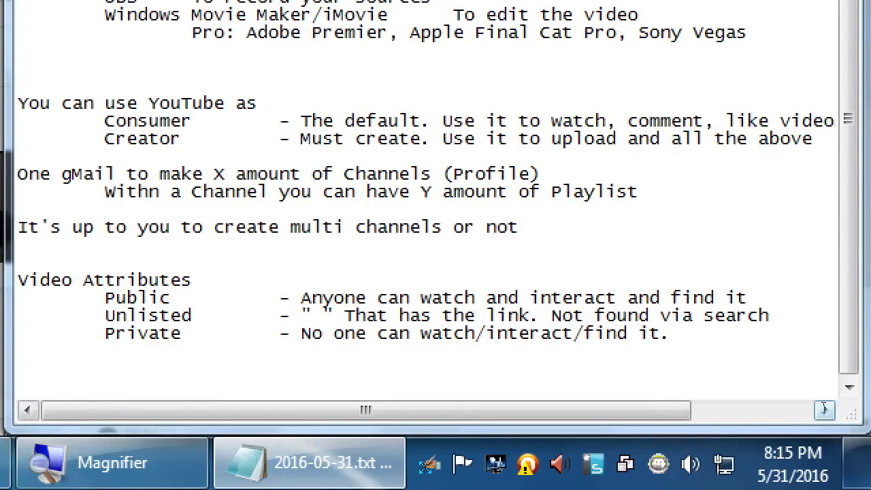
key("Return")
key("BackSpace")
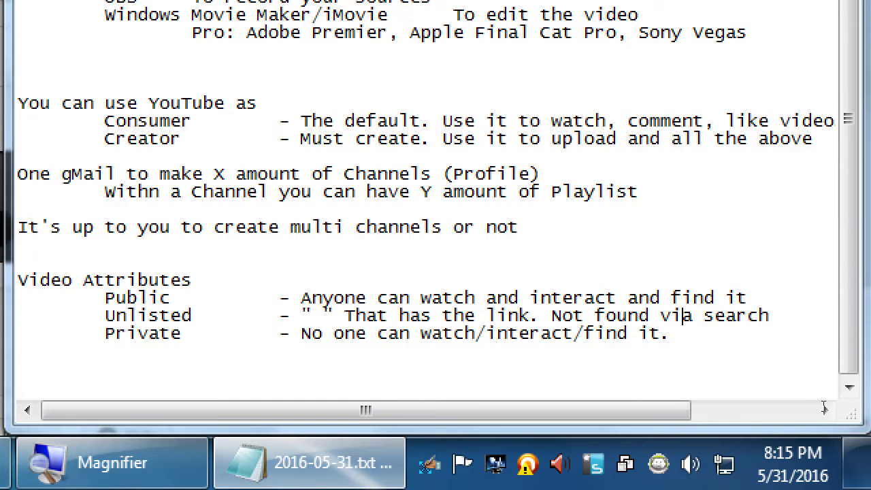
key("ctrl+End")
key("Return")
type("Tips t")
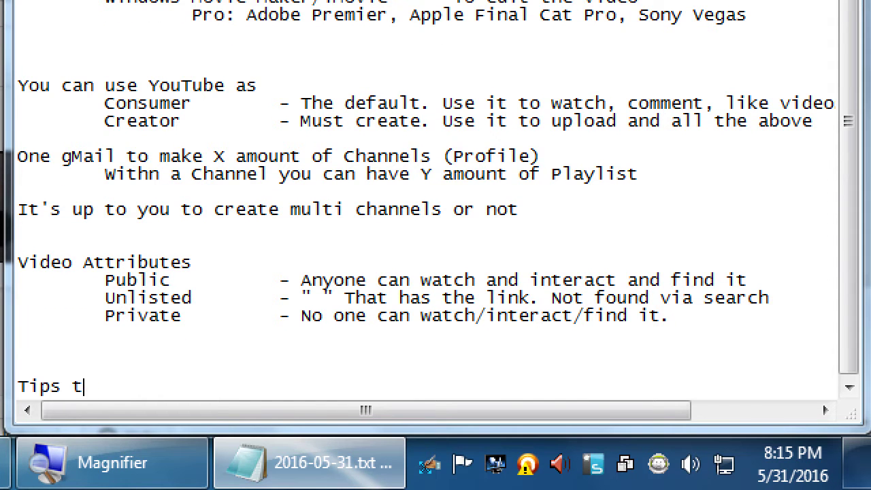
type("o avoid problems")
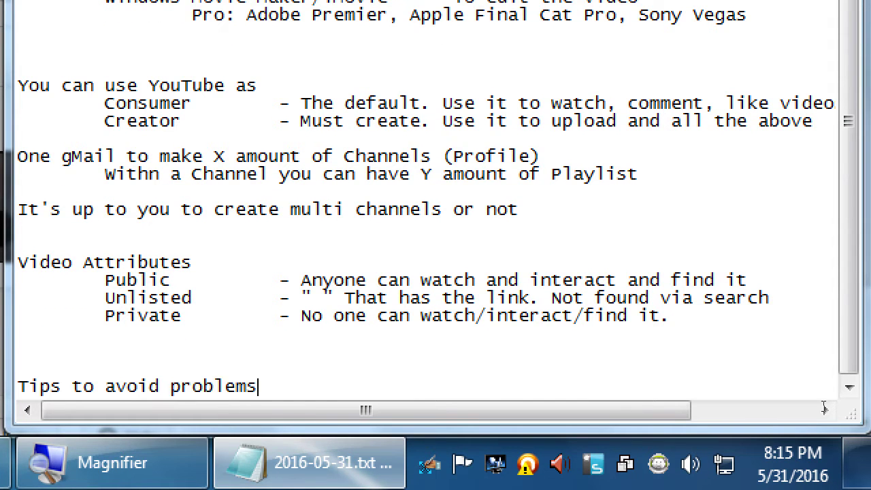
type(":")
Step: List three indented tips: create your own content, avoid copyrighted content (like music), read up on Fair Use Laws
key("Return")
key("Tab")
type("Create")
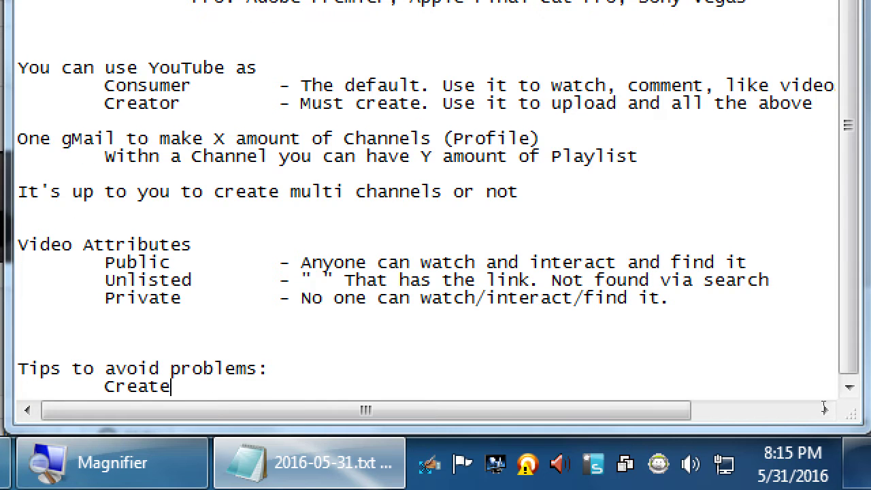
type(" your own content")
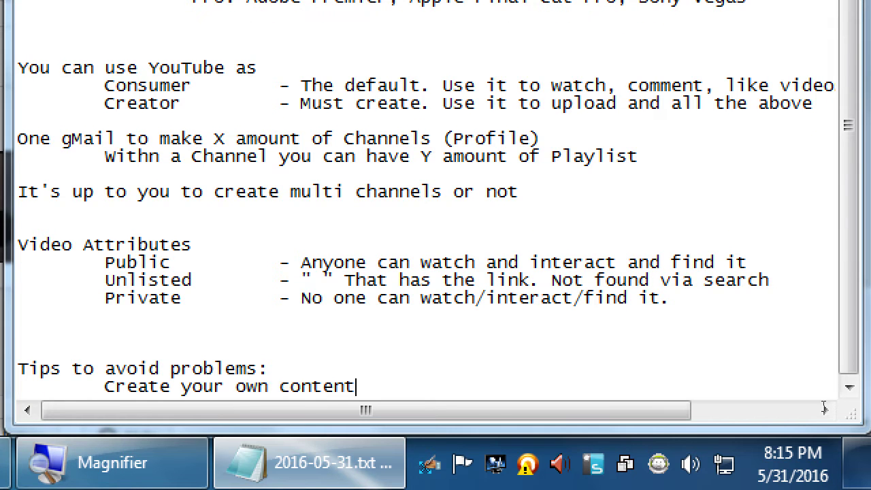
key("Return")
key("Tab")
type("Do not ue")
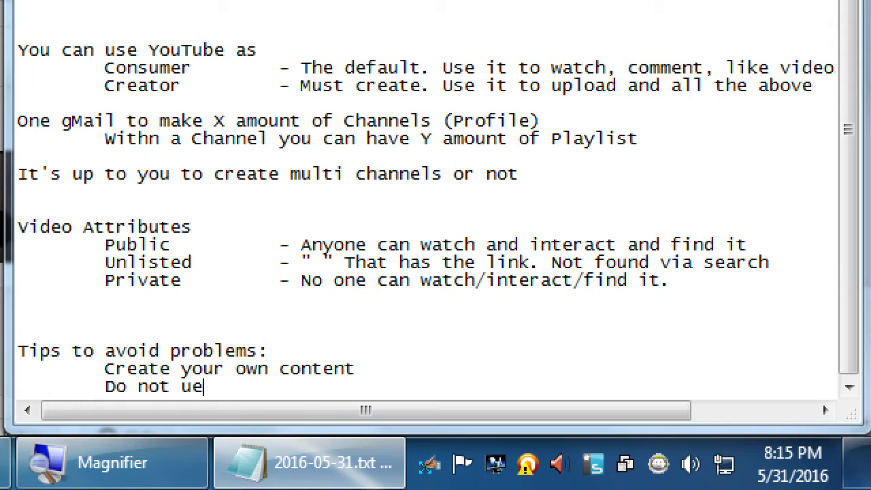
key("BackSpace")
type("se copy")
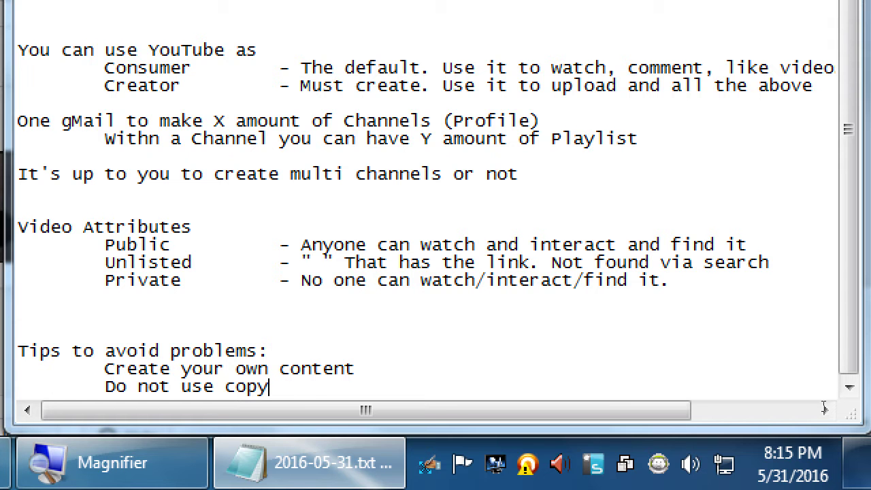
type("righted cont")
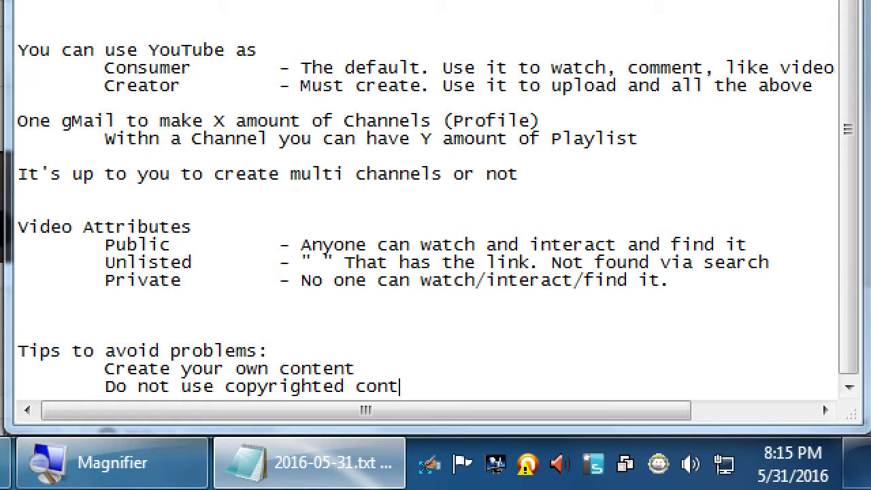
type("ent (like music")
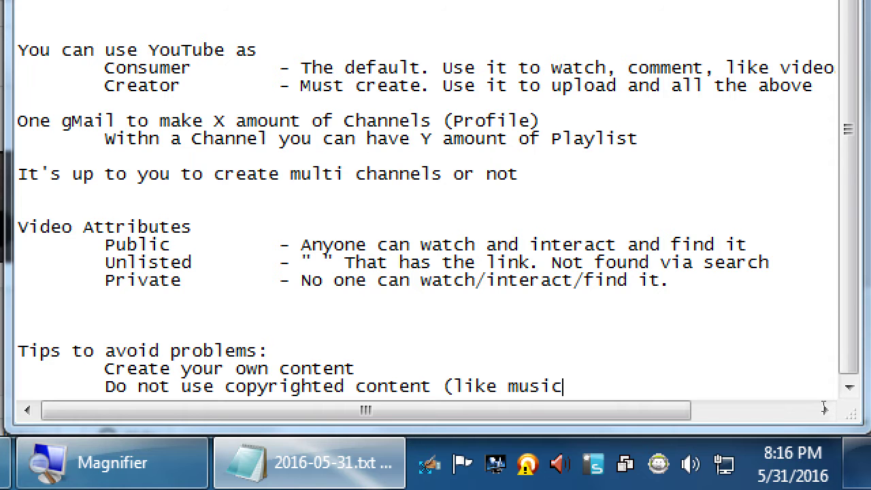
type(")")
key("Return")
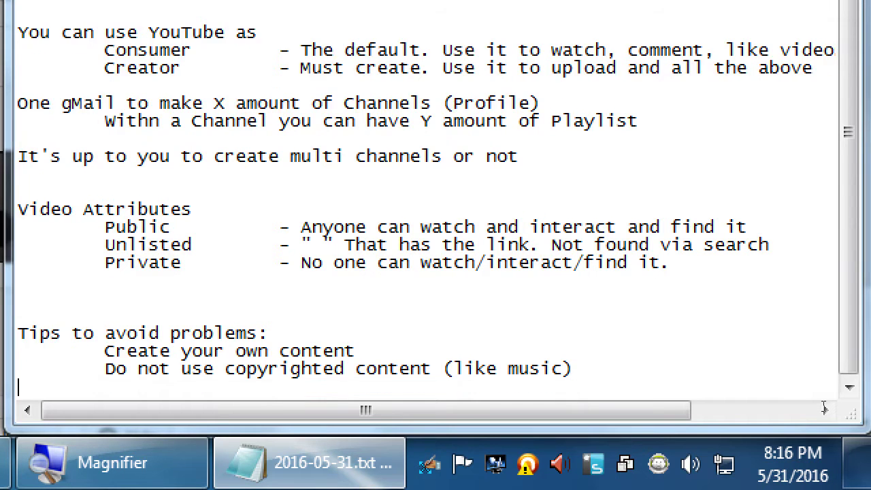
key("Tab")
type("Read up on")
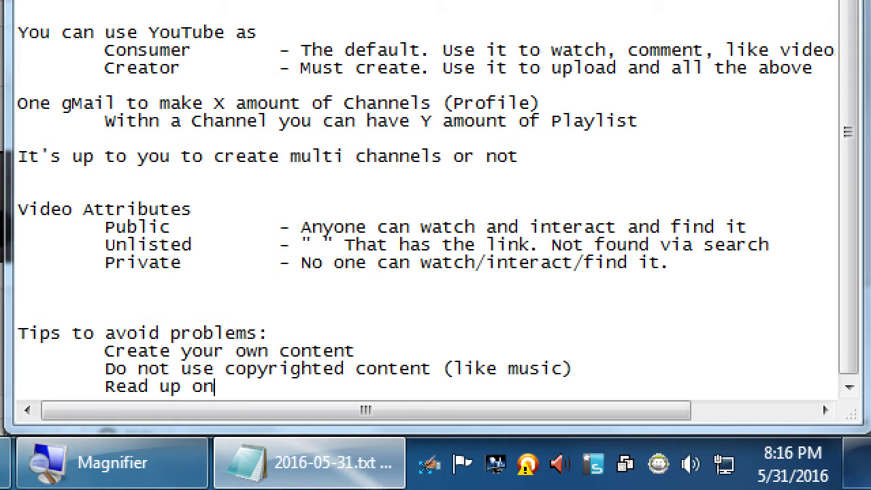
type(" Fair Use ")
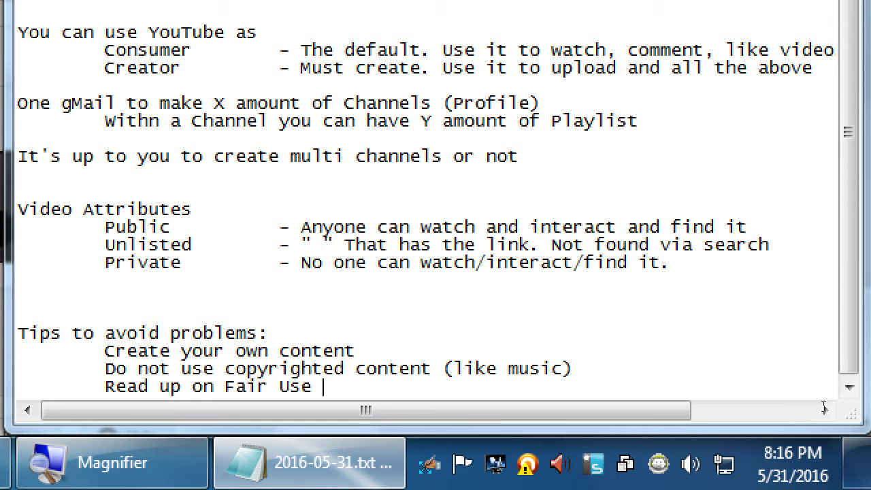
type("Laws")
key("Up")
key("ctrl+Left")
key("ctrl+shift+Left")
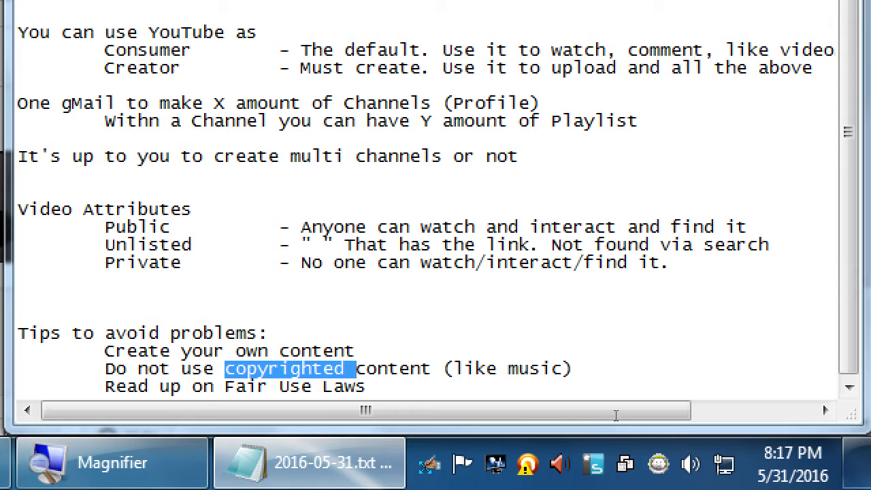
key("Up")
key("shift+Left")
key("shift+Left")
key("shift+Left")
key("shift+Left")
key("shift+Left")
key("shift+Left")
key("shift+Left")
key("shift+Left")
key("shift+Left")
key("shift+Left")
key("shift+Left")
key("shift+Left")
key("shift+Left")
key("shift+Left")
key("shift+Left")
key("shift+Left")
key("shift+Left")
key("shift+Left")
key("shift+Left")
key("shift+Left")
key("shift+Left")
key("shift+Left")
key("shift+Left")
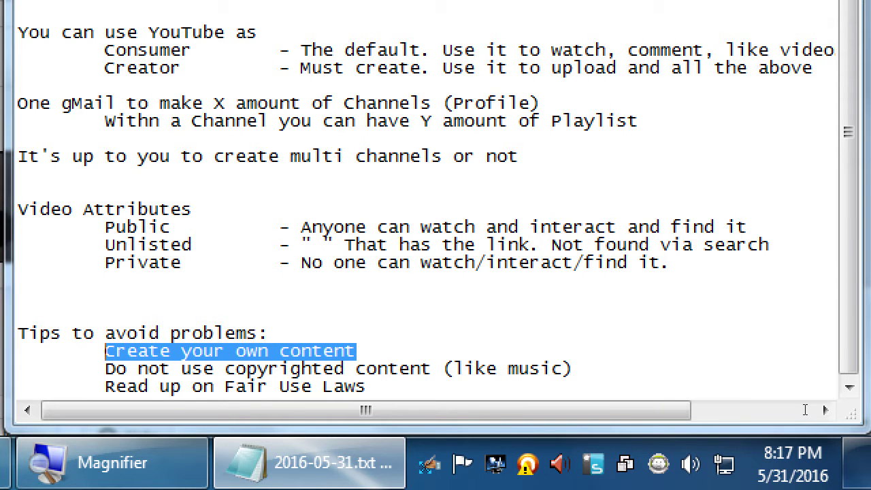
key("super+minus")
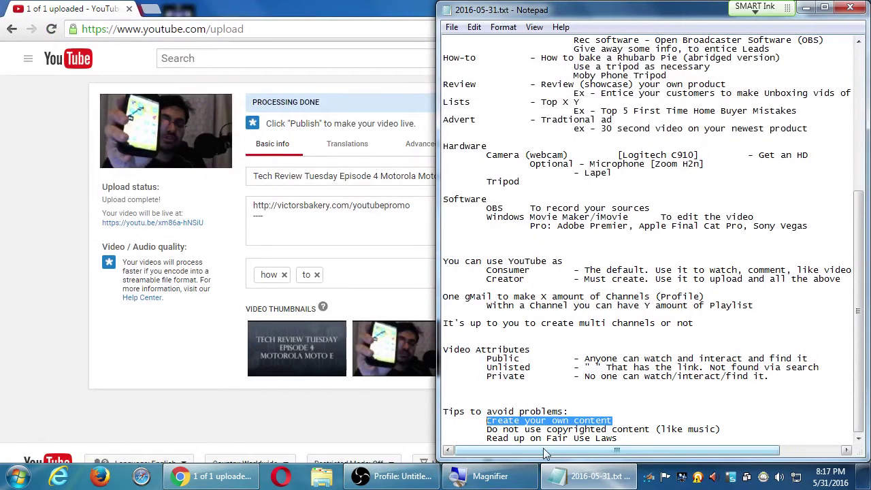
Step: Add an empty line after the Fair Use tip and return to the YouTube upload page
left_click(622, 439)
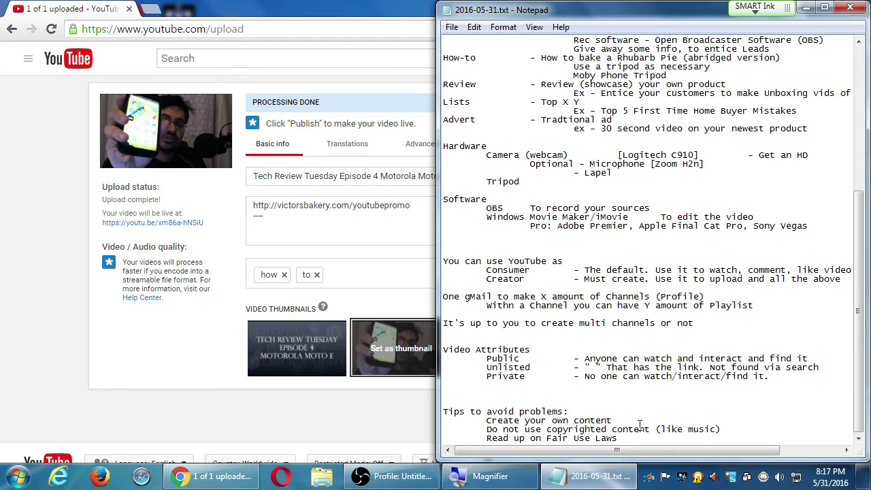
key("Return")
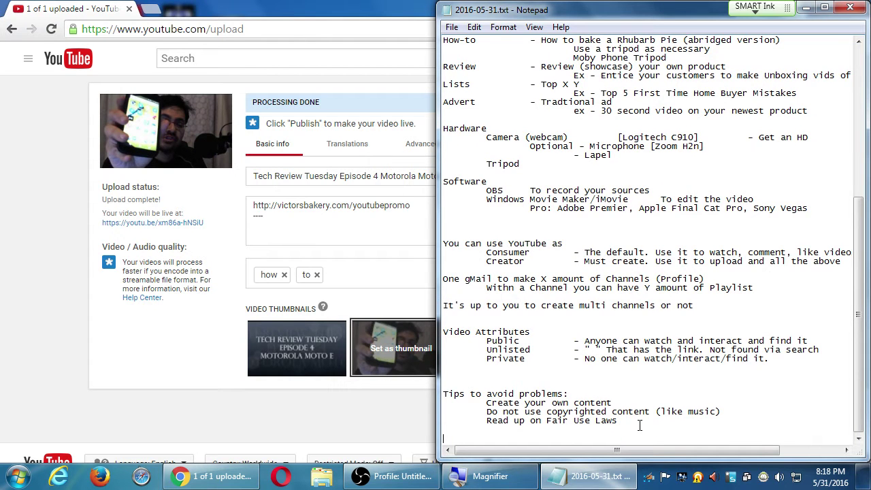
left_click(55, 231)
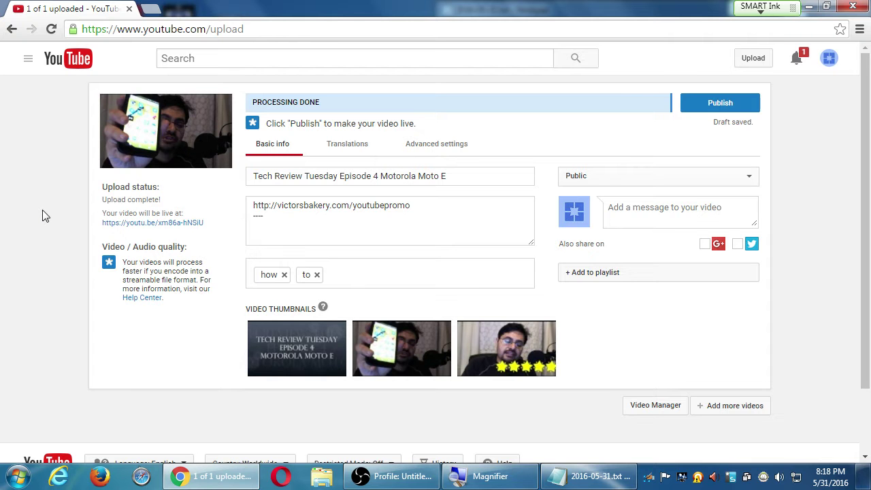
Step: Add the indented question 'What happens if you voilate the terms?' to the notes
key("alt+Tab")
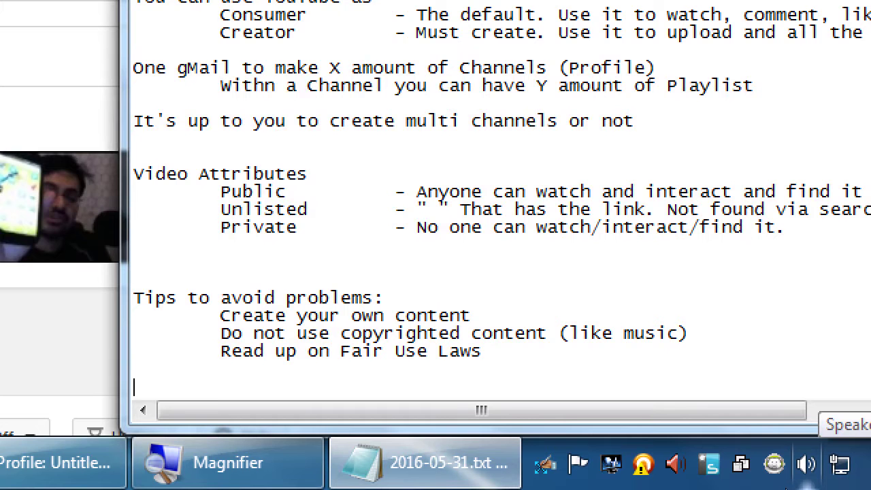
key("Tab")
type("What happen")
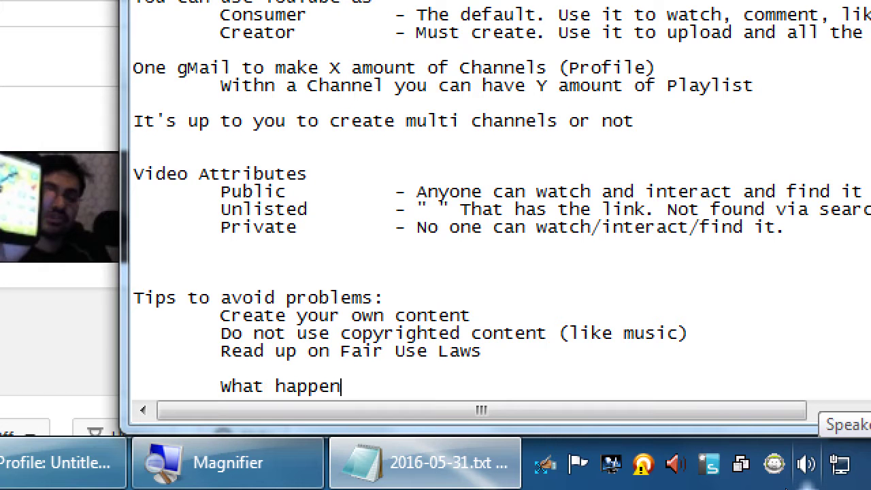
type("s if you voi")
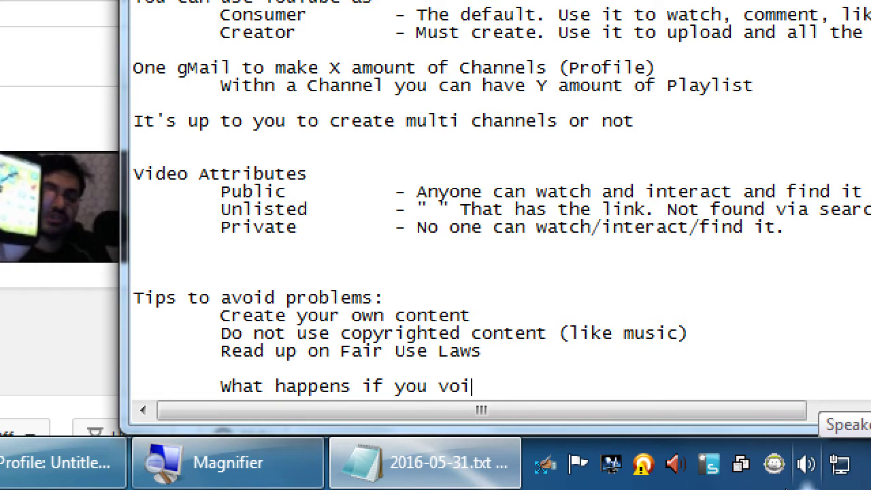
type("late the terms?")
Step: Add the indented line 'Best case your video is unavailable in some countries'
key("Return")
type("\\")
key("Tab")
key("Tab")
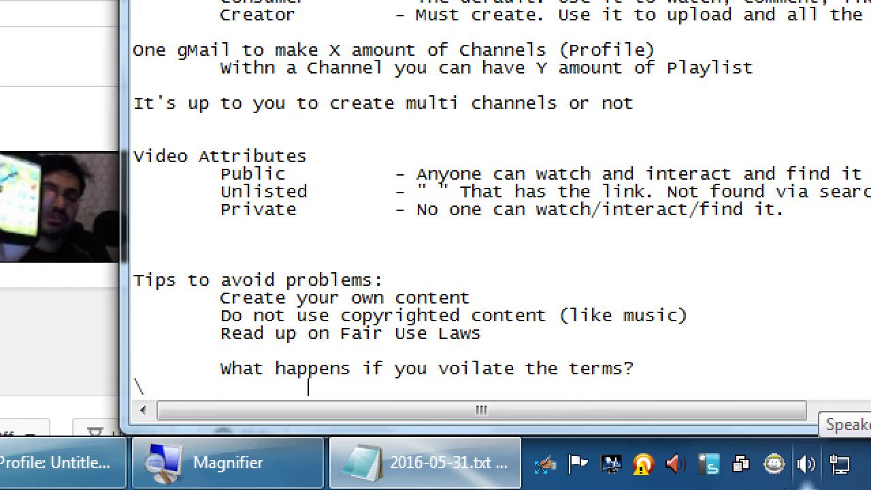
key("BackSpace")
key("BackSpace")
key("BackSpace")
key("Tab")
key("Tab")
type("B")
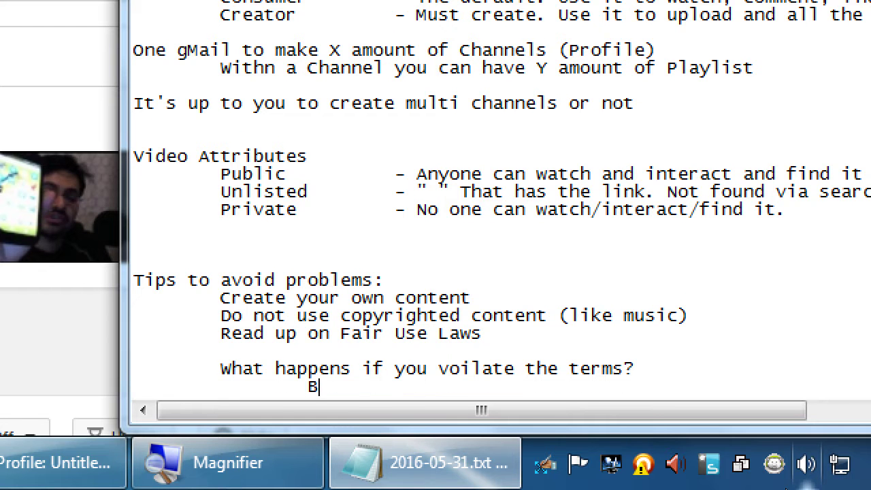
type("est case your vie")
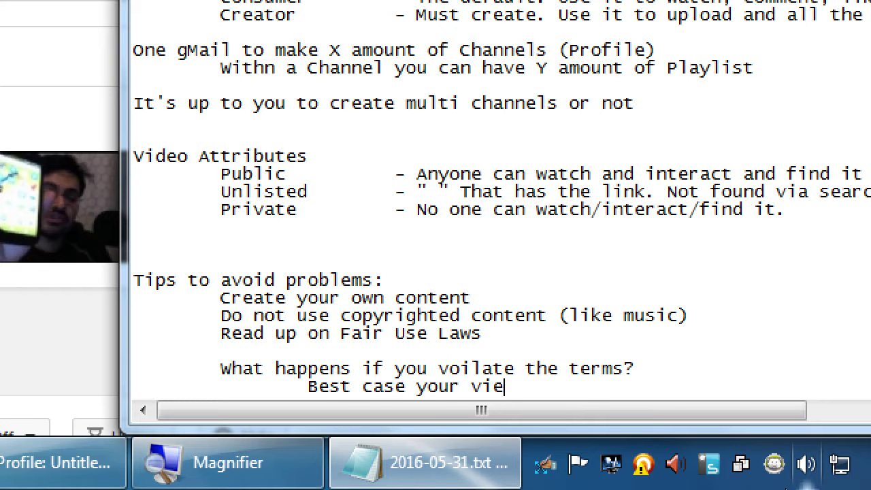
key("BackSpace")
type("deo is unava")
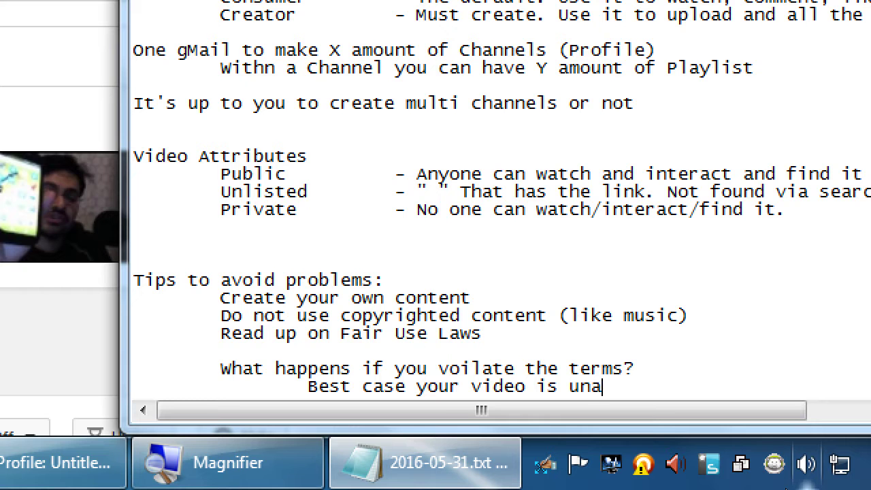
key("BackSpace")
key("BackSpace")
type("vailable")
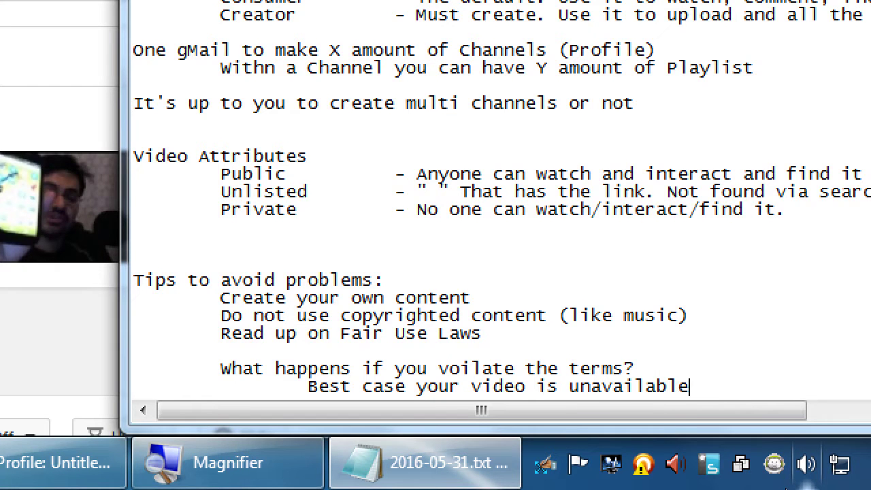
type(" in some count")
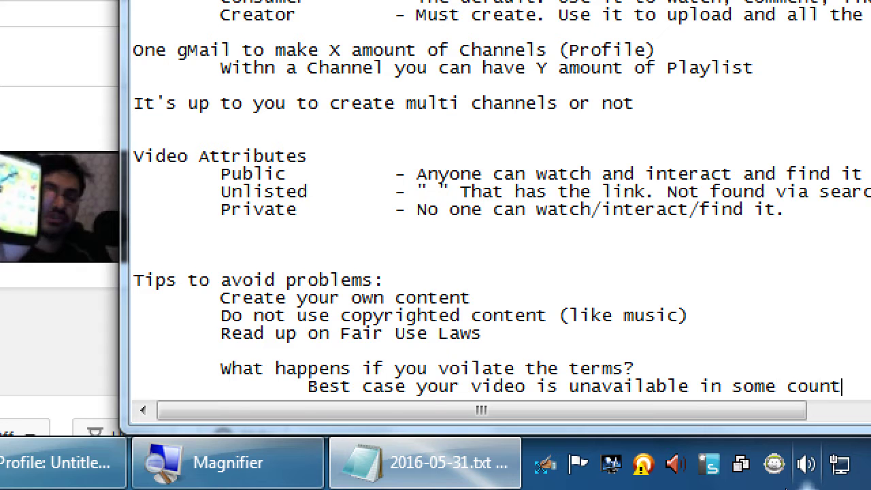
type("ries")
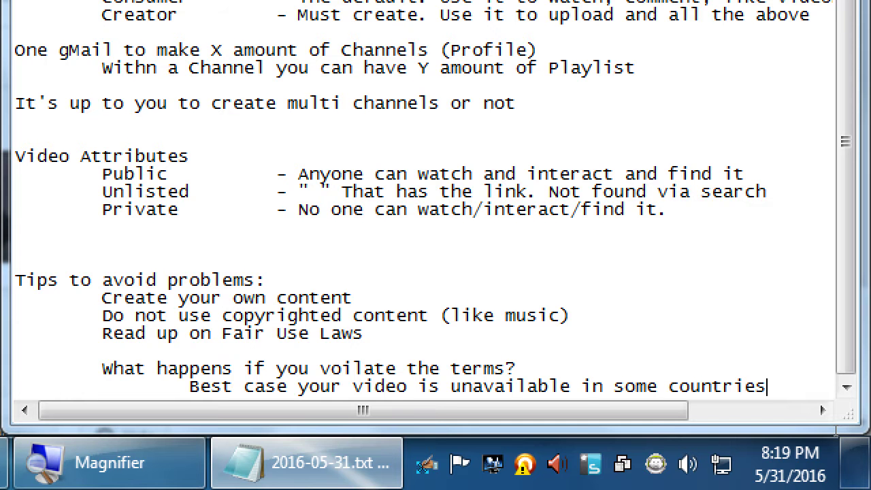
Step: Add the indented line 'Worst: Your video is removed', correcting the 'Wort' typo
key("Return")
key("Tab")
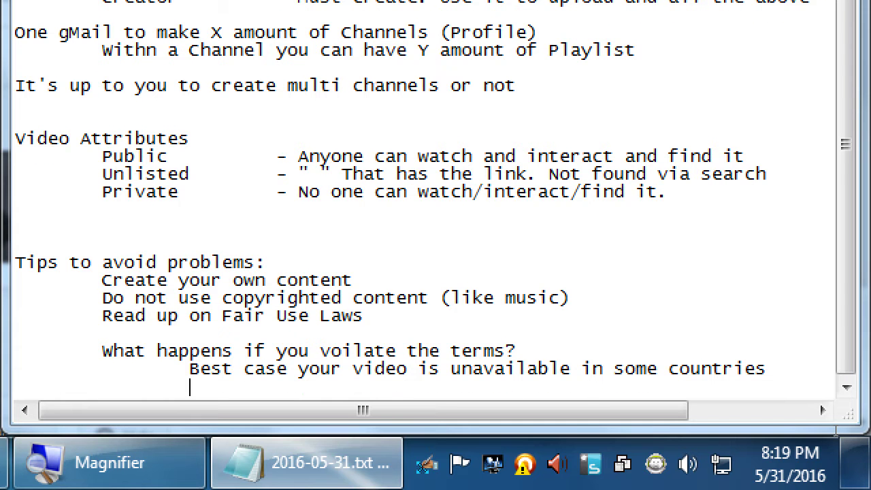
type("Wort: Your video is removed")
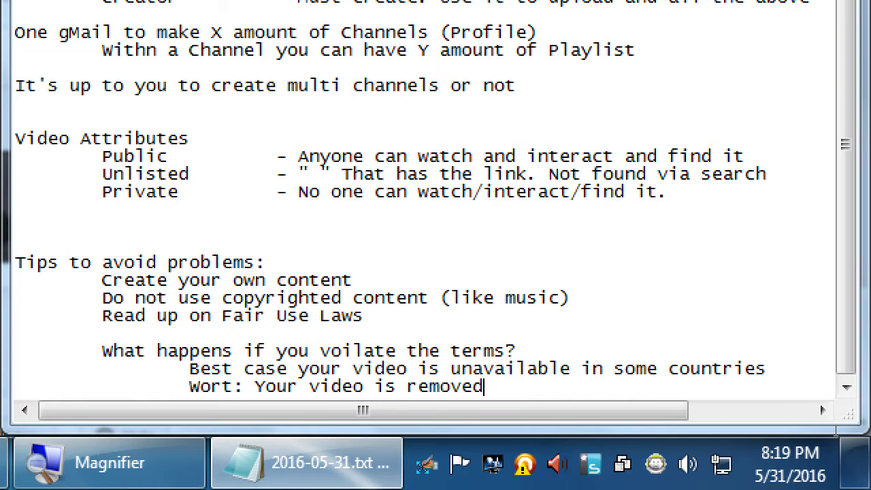
key("Left")
key("Left")
key("Left")
key("Left")
key("Left")
key("Left")
key("Left")
key("Left")
key("Left")
key("Left")
key("Left")
key("Left")
key("Left")
key("Left")
key("Left")
key("Left")
key("Left")
key("Left")
key("Left")
key("Left")
key("Right")
type("s")
key("End")
Step: Start a new indented 'Wors' line and fix the 'Wosrt' typo above it to 'Worst'
key("Return")
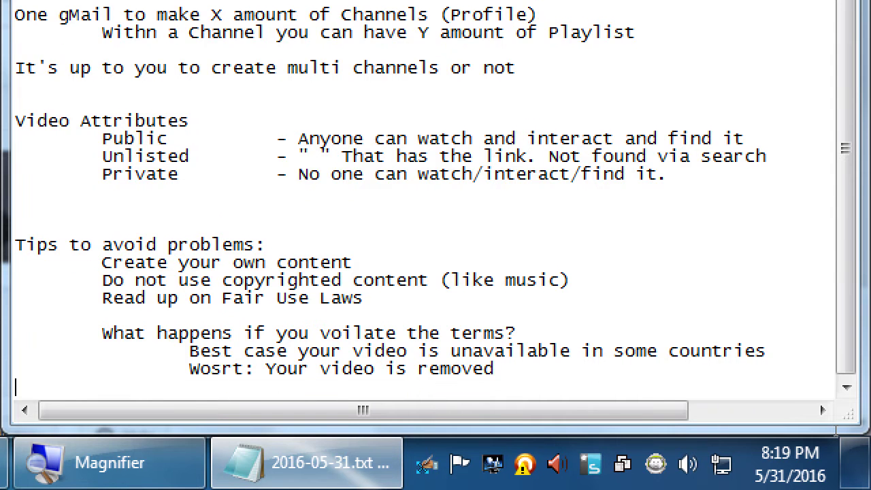
key("Tab")
key("Tab")
type("Wors")
key("Up")
key("Left")
key("BackSpace")
key("Right")
type("s")
key("Down")
Step: Complete the line as 'Worstest: Channel us shut down and maybe by Lawyers'
type("test")
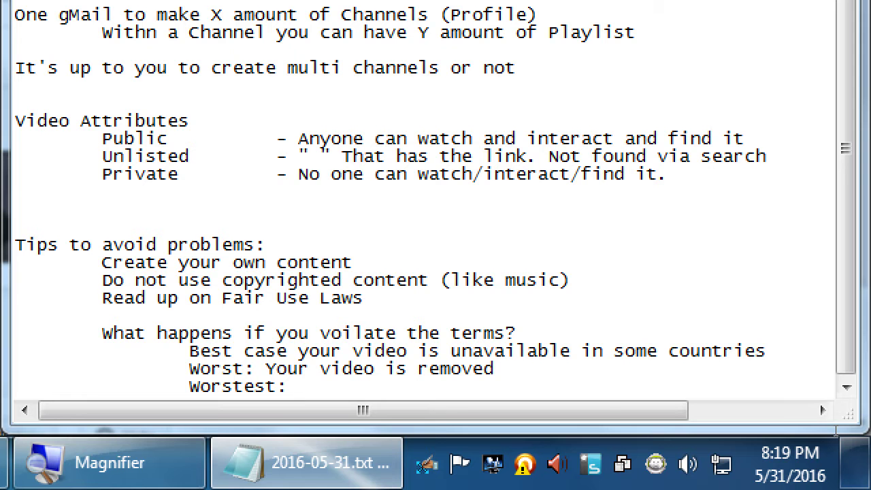
type("Channel us sh")
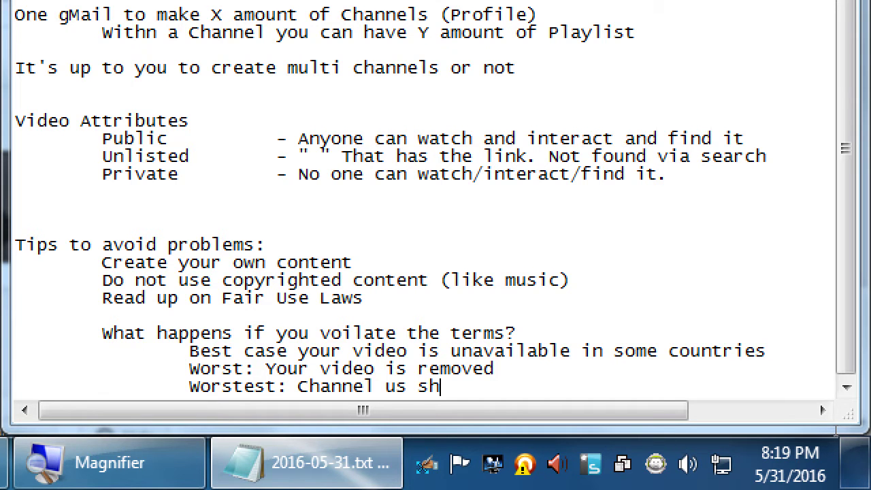
type("ut down ")
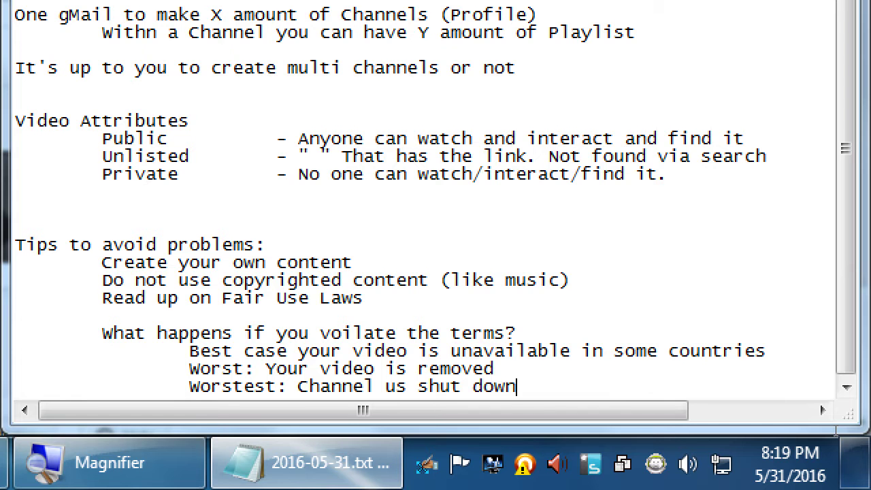
type("and maybe by L")
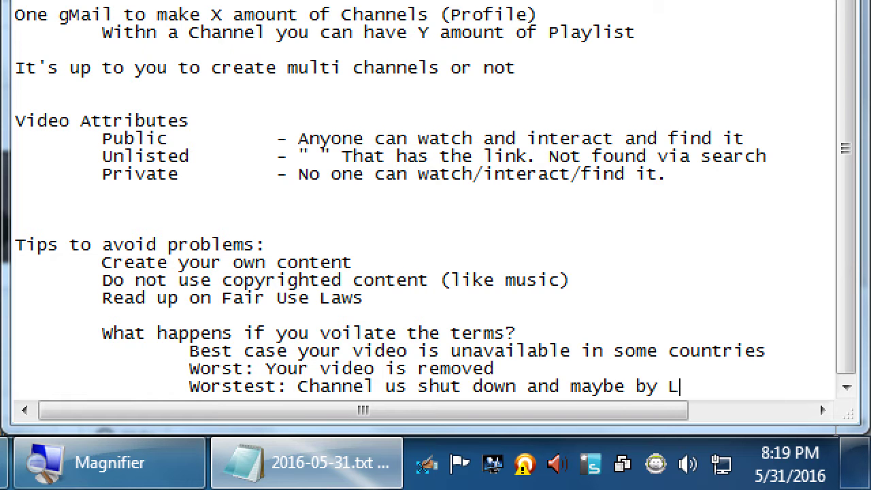
type("awyers")
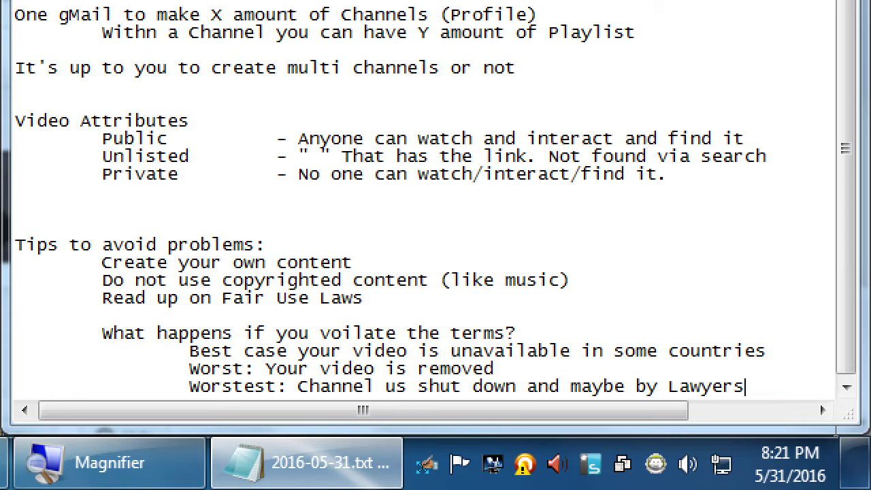
key("super+minus")
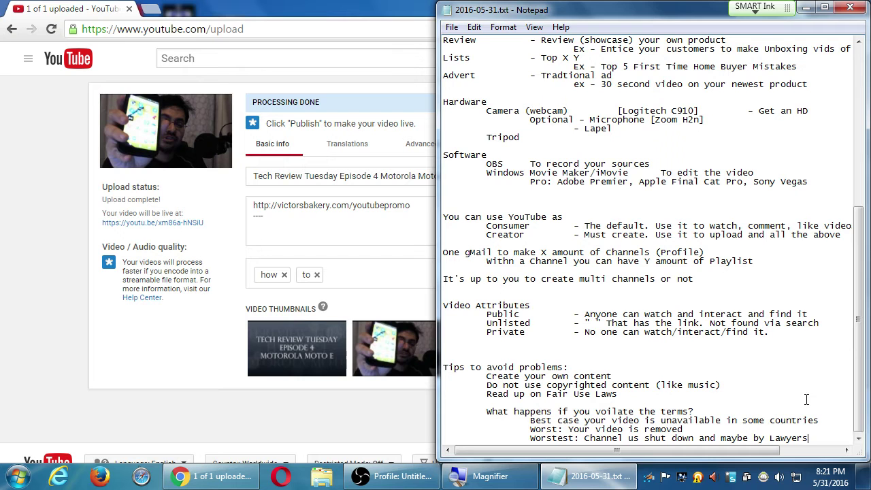
Step: Below the Lawyers line, add a blank line and the indented tip 'Use the YouTube Audio Library'
key("Return")
key("super+plus")
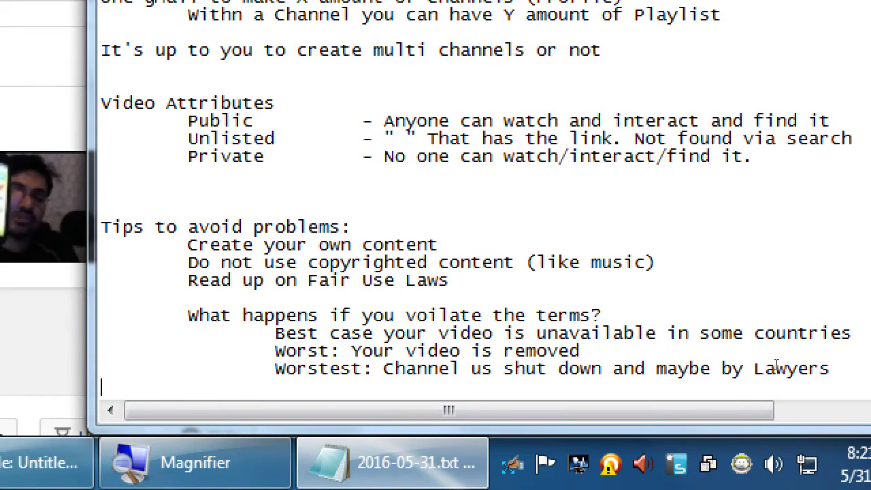
key("Return")
key("Tab")
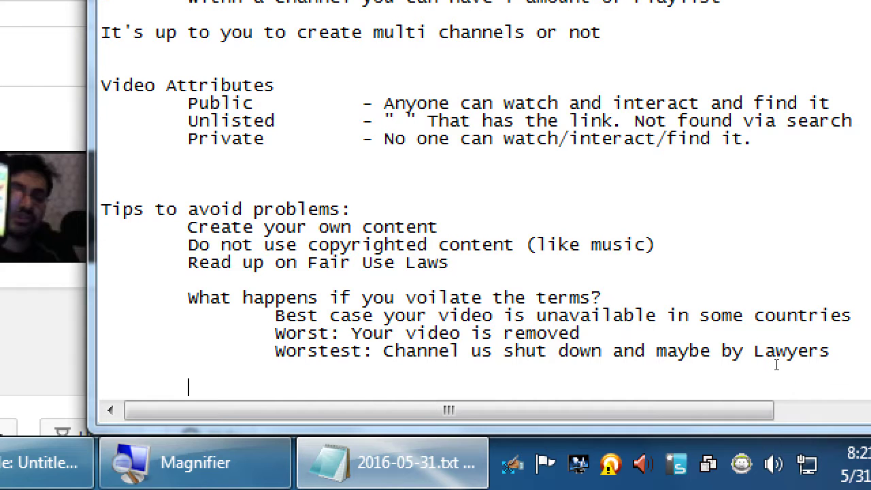
type("Use the")
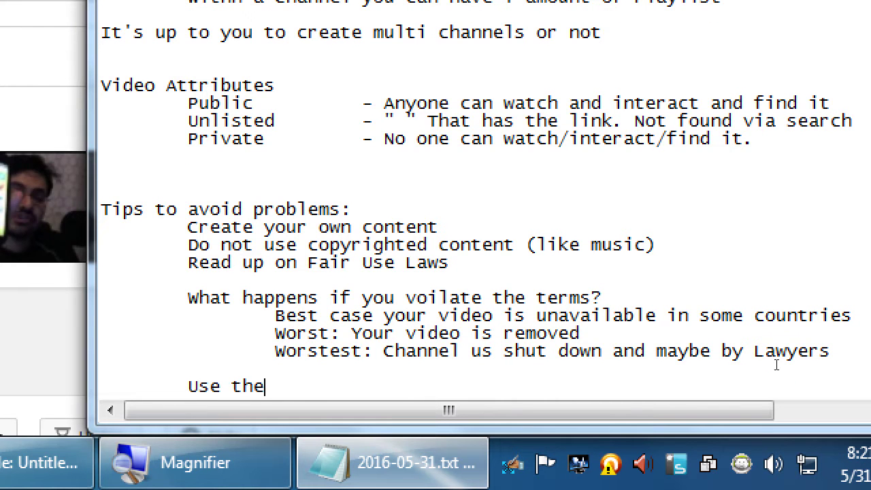
type(" YouTube Audio L")
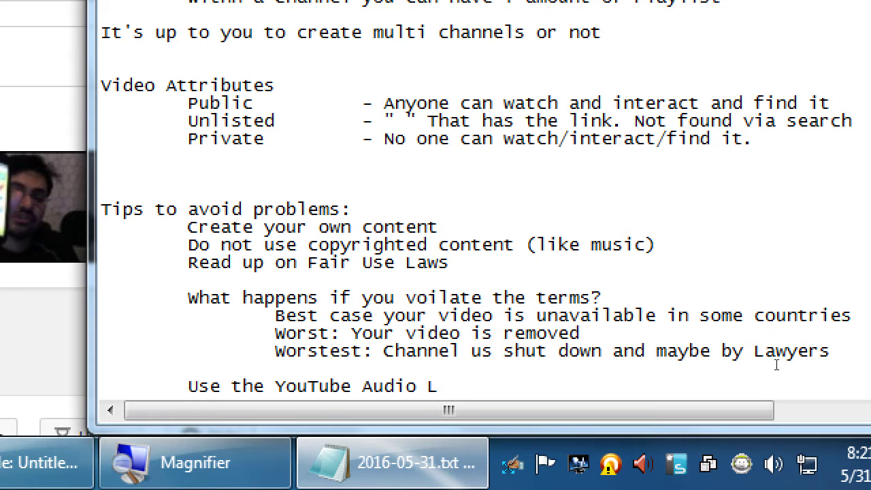
type("ibrary")
key("super+minus")
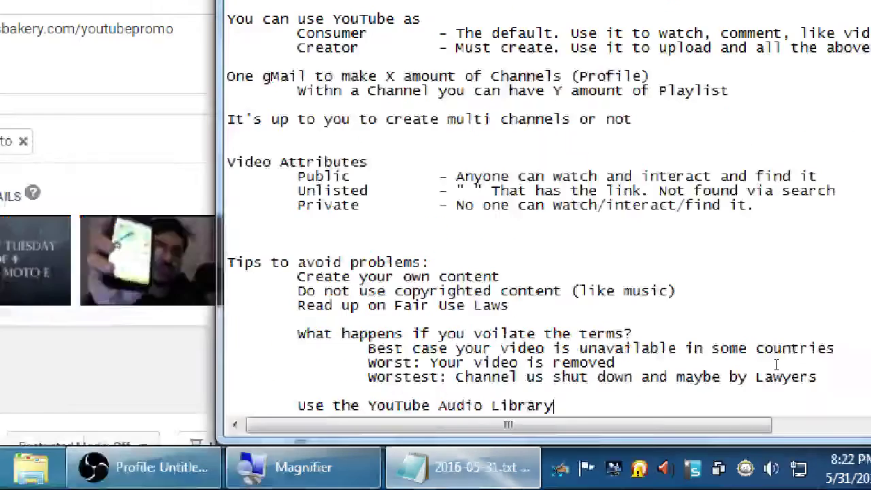
key("super+minus")
Step: On the YouTube upload page, select the whole title 'Tech Review Tuesday Episode 4 Motorola Moto E'
left_click(31, 218)
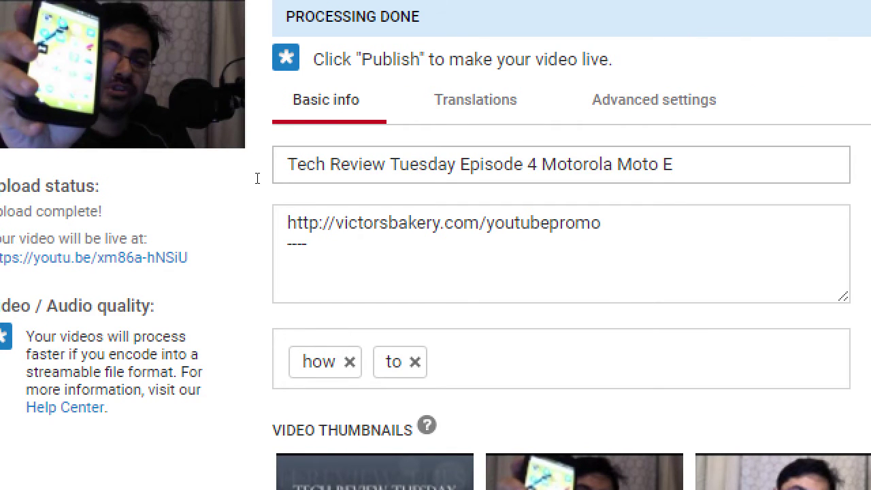
left_click(252, 177)
left_click_drag(253, 177, 477, 175)
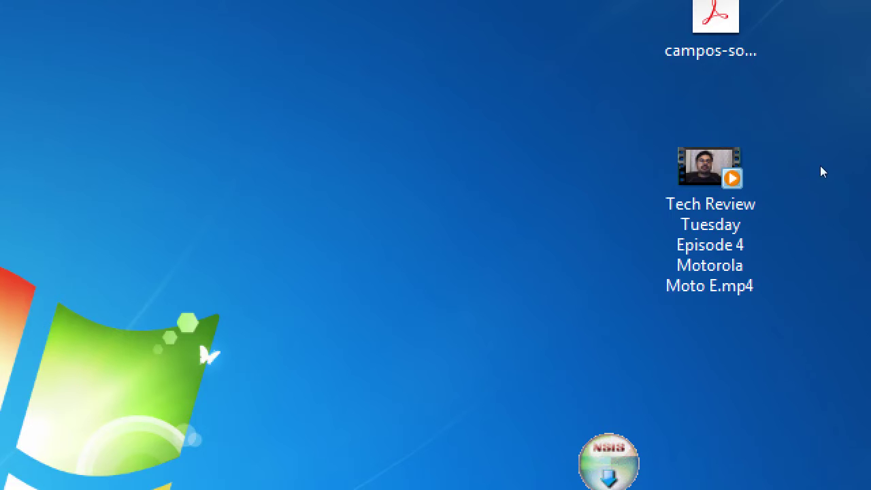
mouse_move(810, 165)
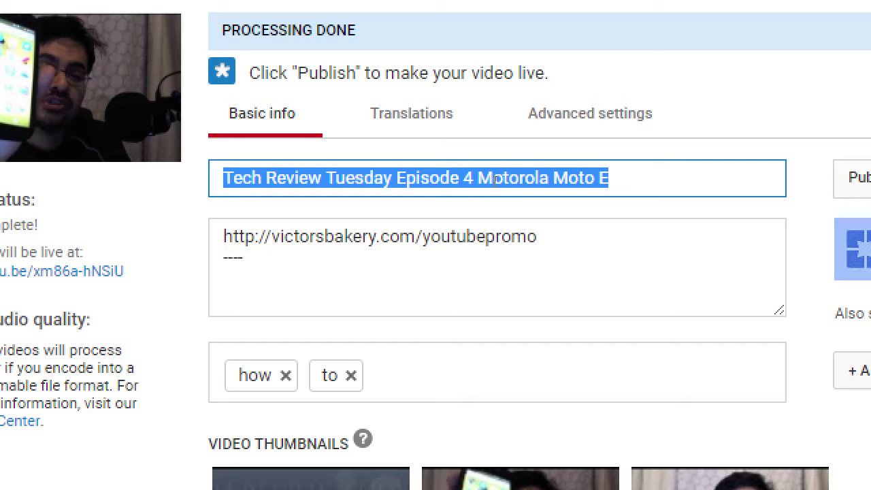
Step: Move the 'Tech Review Tuesday Episode 4' prefix to the end of the title after 'Motorola Moto E -'
key("Right")
key("Left")
key("Left")
key("Left")
key("Left")
key("Left")
key("Left")
key("Left")
key("Left")
key("Left")
key("Left")
key("Left")
key("Left")
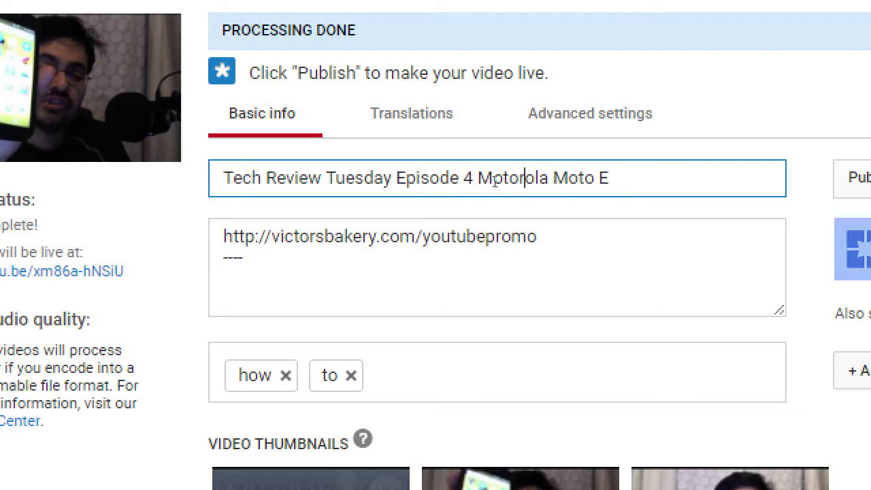
key("Left")
key("Left")
key("Left")
key("Left")
key("Right")
key("shift+Home")
key("ctrl+c")
key("BackSpace")
key("End")
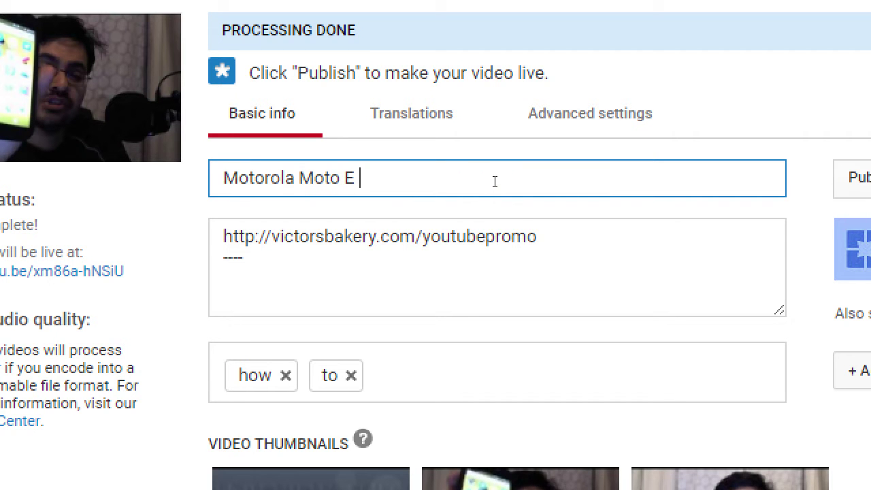
type("-")
key("ctrl+v")
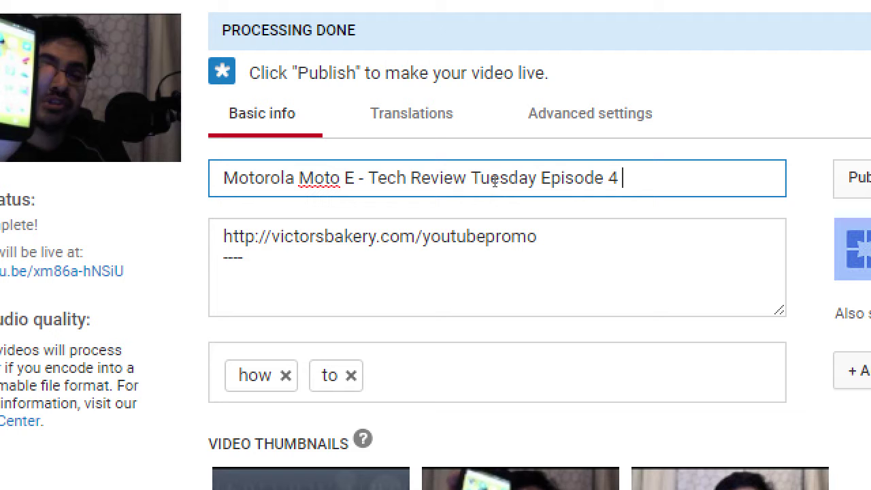
Step: Cut the series text out of the title and paste it on a new line below the description dashes
key("ctrl+shift+Left")
key("ctrl+shift+Left")
key("ctrl+shift+Left")
key("ctrl+shift+Left")
key("ctrl+shift+Left")
key("ctrl+c")
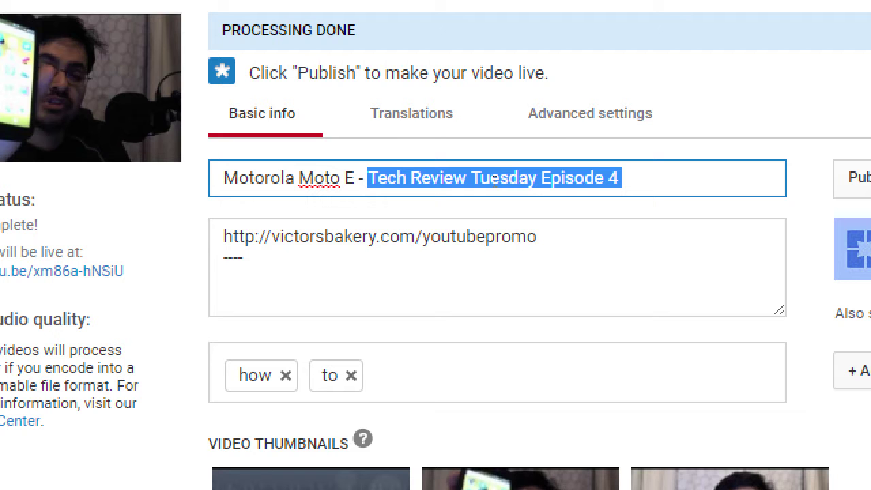
key("BackSpace")
key("Tab")
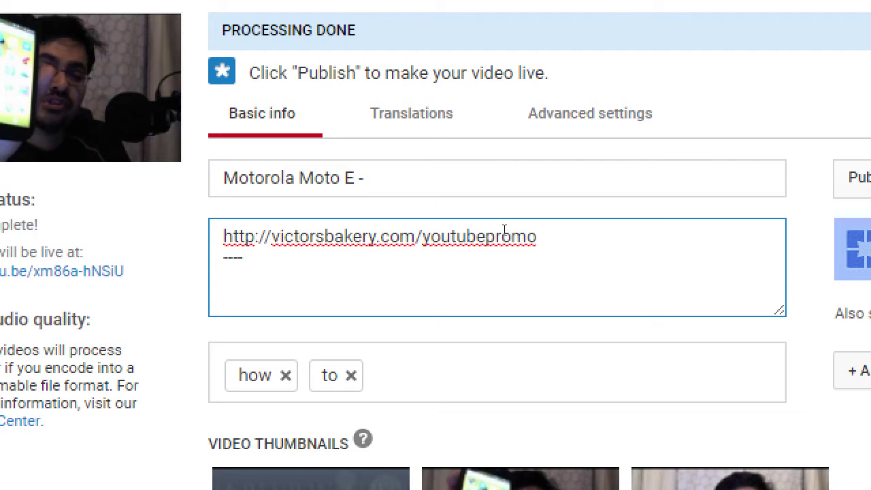
key("Return")
key("ctrl+v")
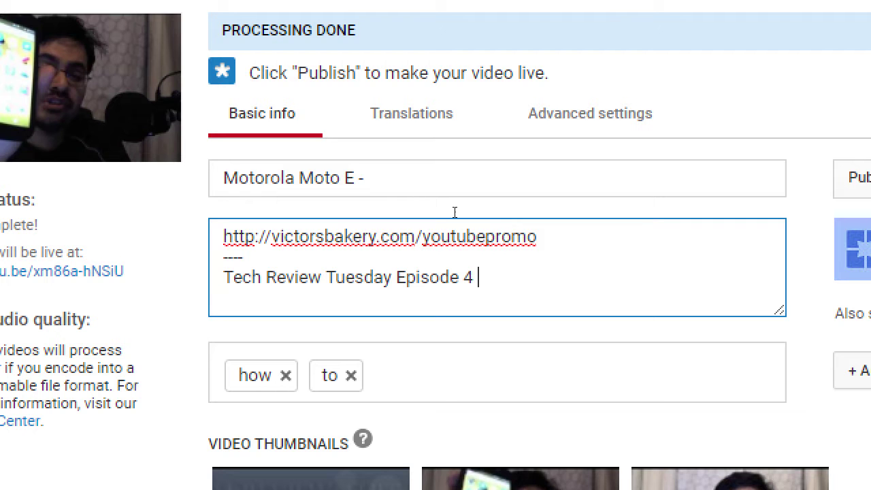
Step: Remove the title's trailing dash and space and prefix it with 'The Affordable'
left_click(419, 178)
key("BackSpace")
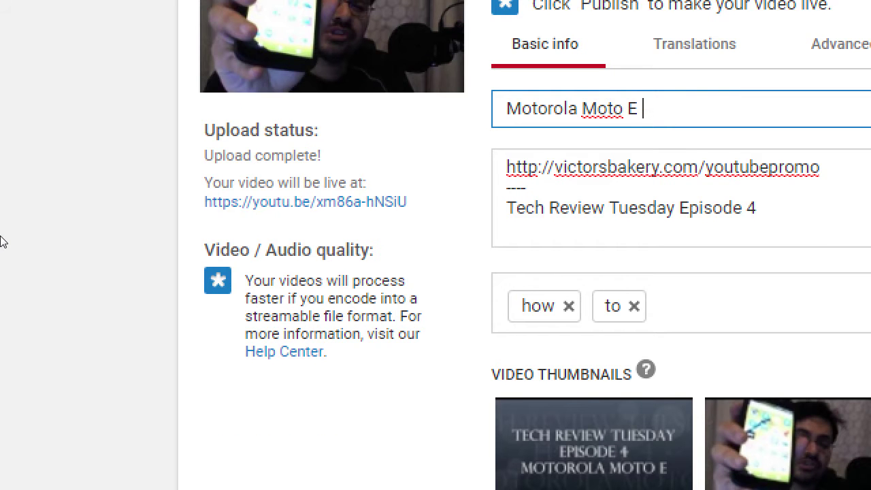
key("BackSpace")
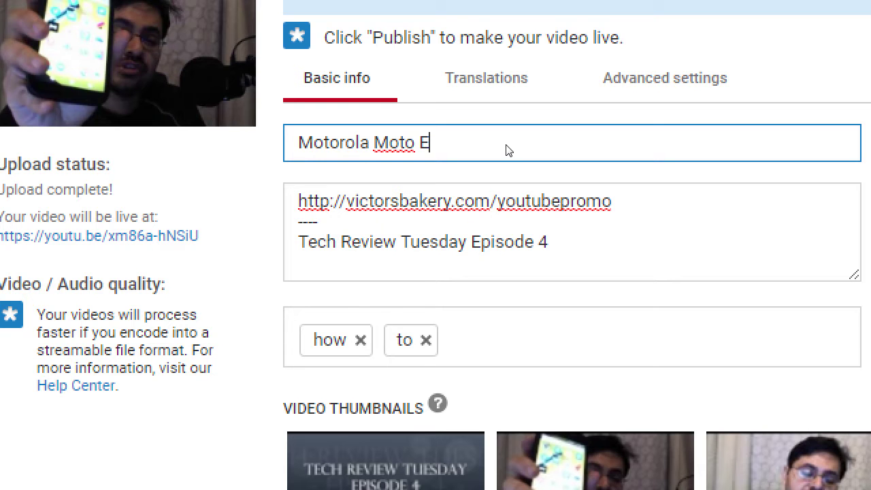
key("Home")
type("The Affordable")
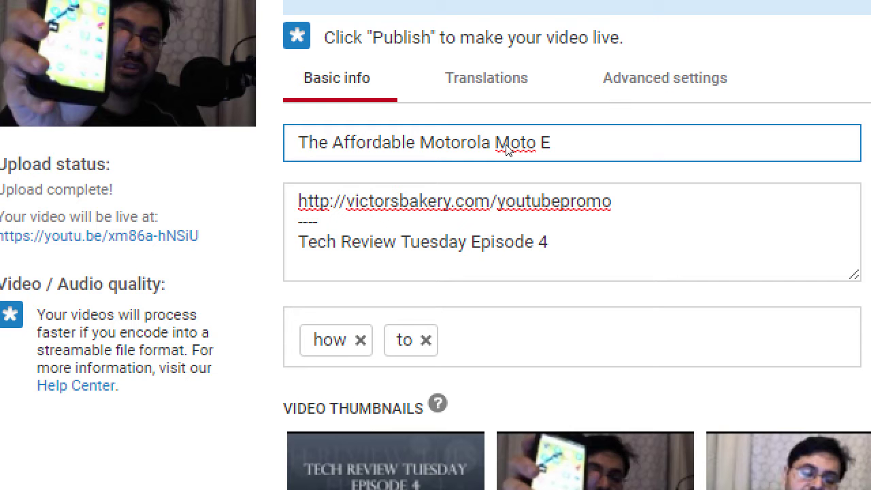
Step: Replace the whole title with 'What is an Affordable Smartphone?'
key("shift+End")
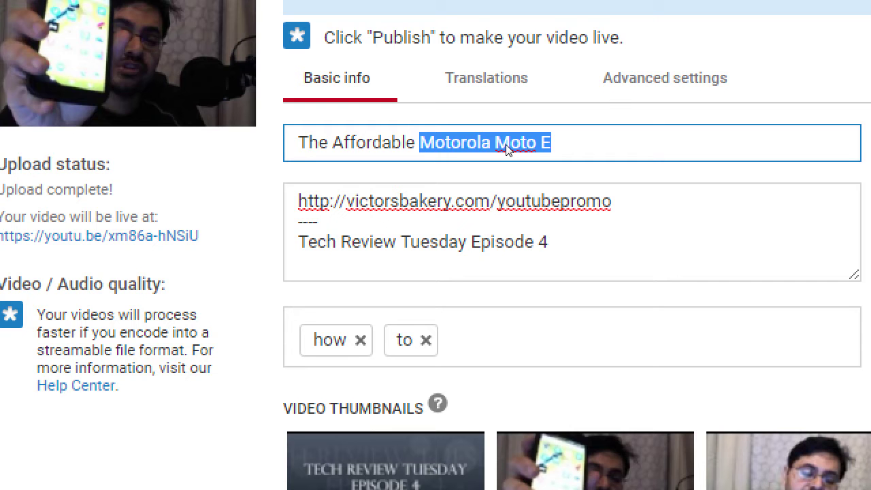
left_click(505, 150)
key("ctrl+a")
type("What is a")
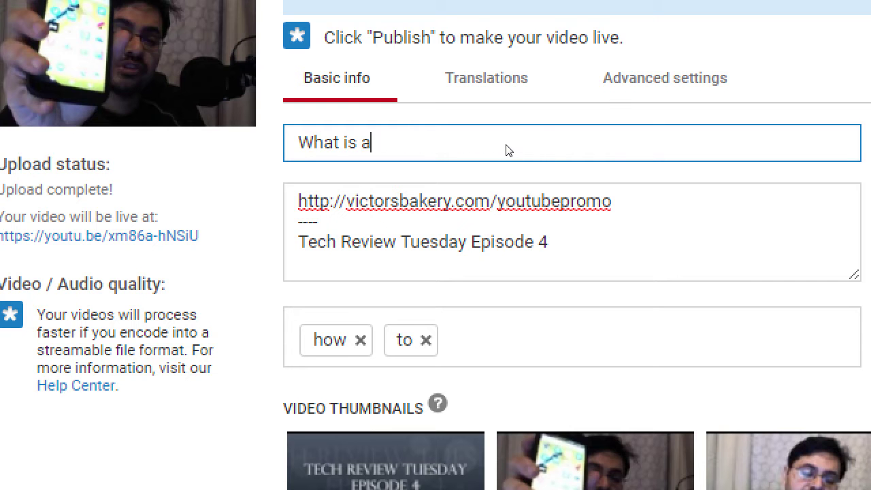
type("n Affordab")
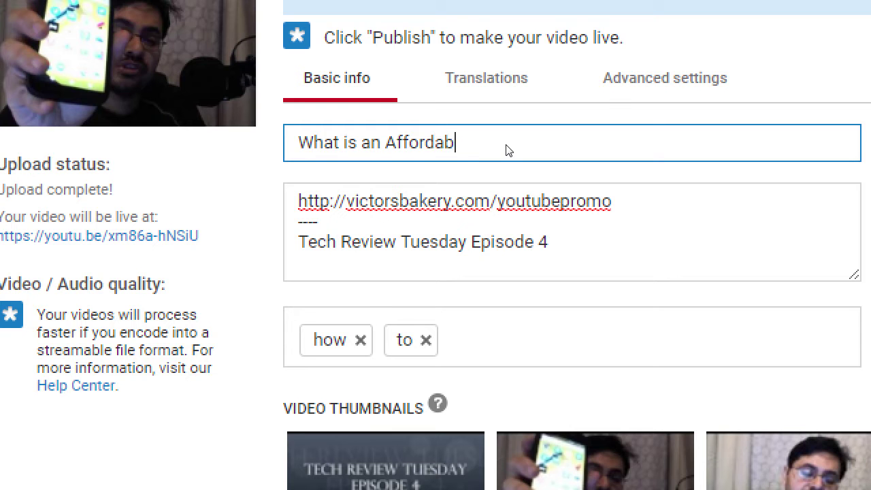
type("le Smartphone")
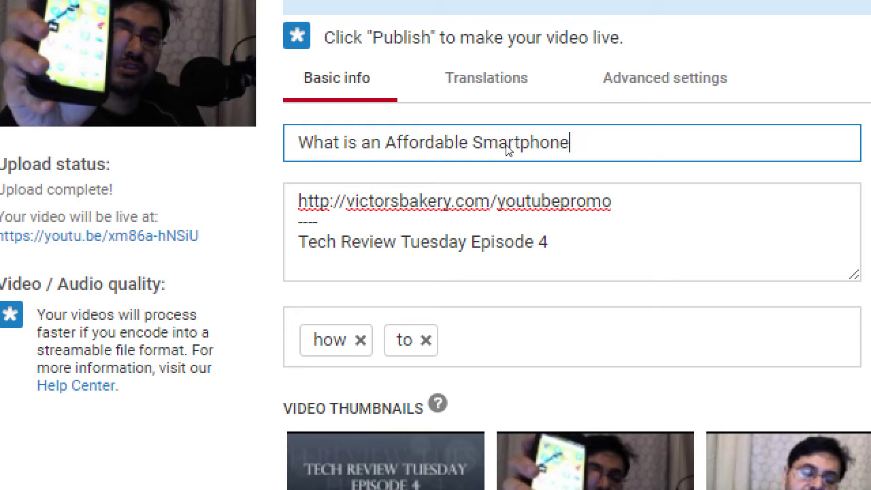
type("?")
Step: Rewrite the Moto E draft's title as 'The Best Affordable Smartphone 2016: Moto E'
key("ctrl+a")
type("The Be")
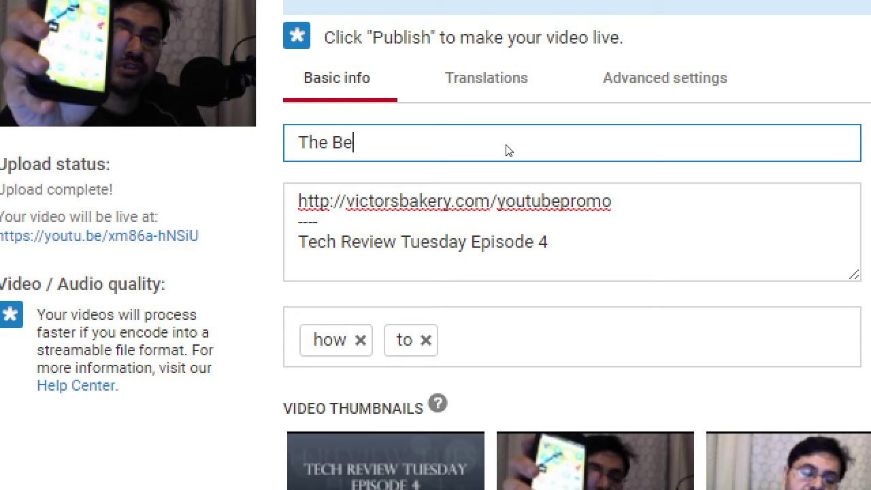
type("st Affordable ")
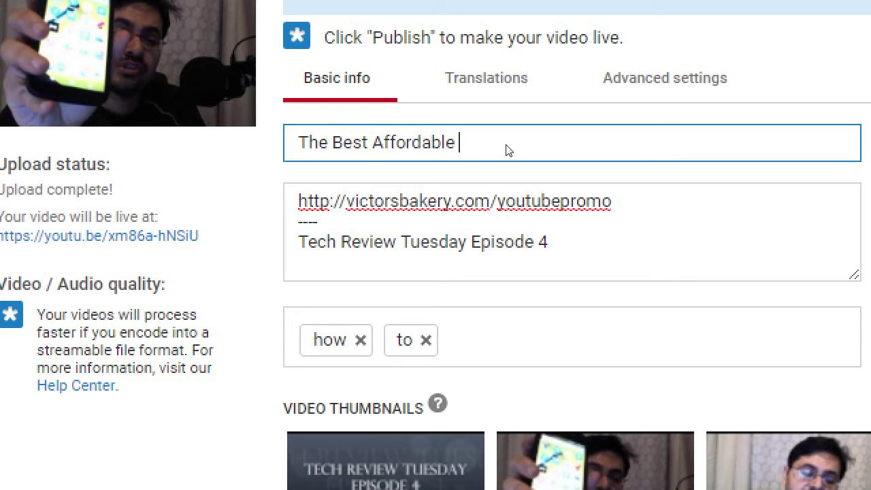
type("Smartphone")
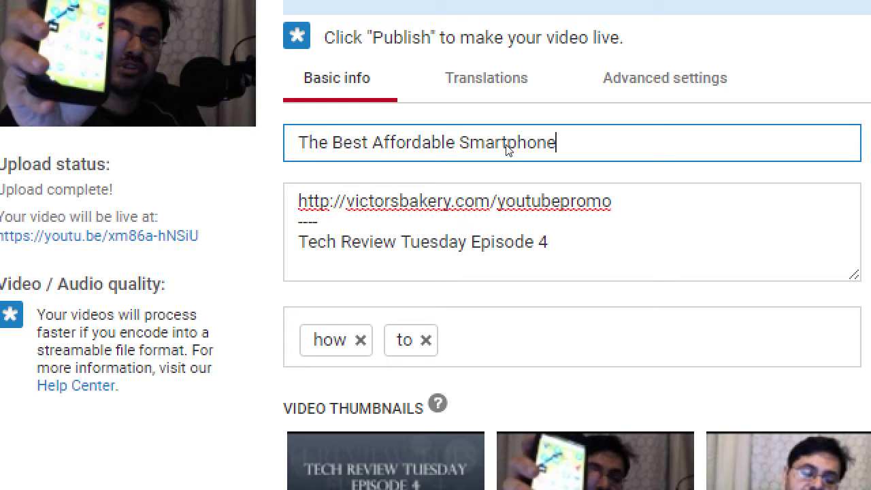
type(": Moto E")
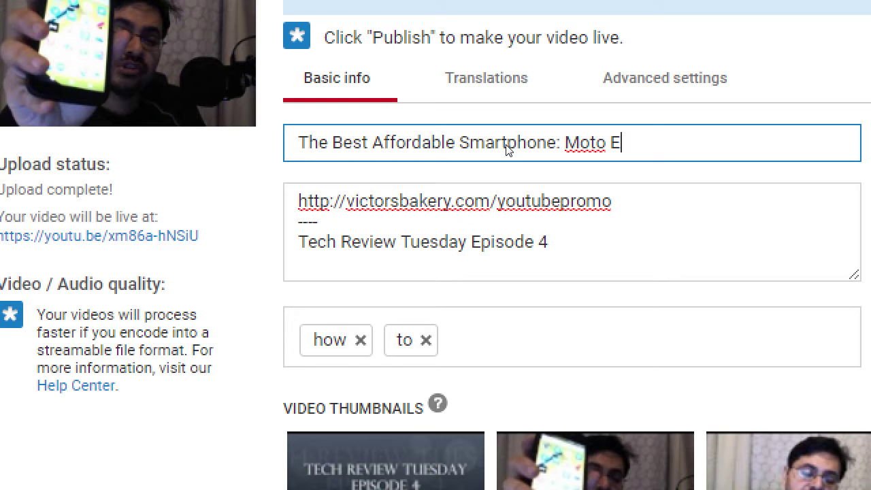
key("Left")
key("Left")
key("Left")
key("Left")
key("Left")
key("Left")
key("Left")
key("Left")
type("2016")
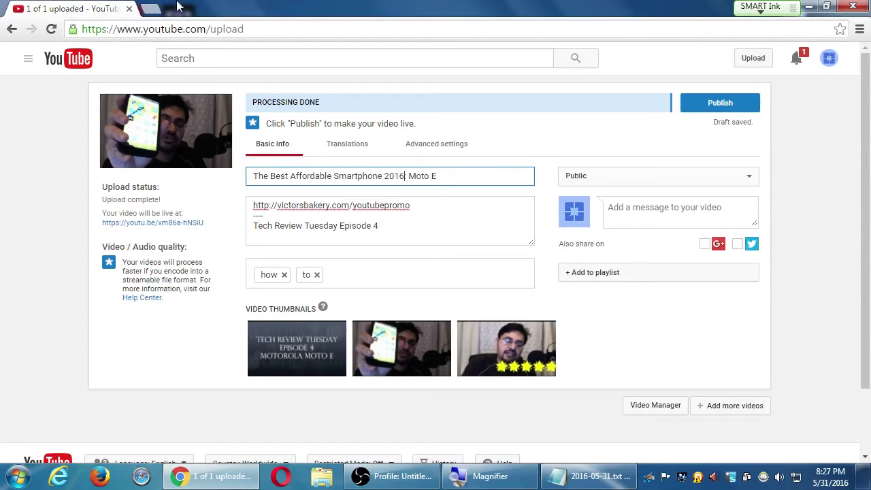
Step: Open the YouTube home page in a new tab and check search suggestions for 'the best smartp'
middle_click(89, 55)
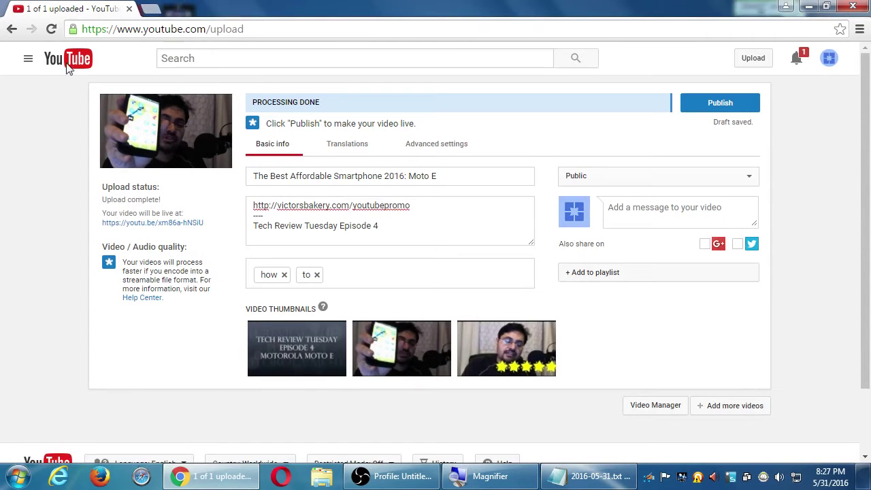
left_click(185, 11)
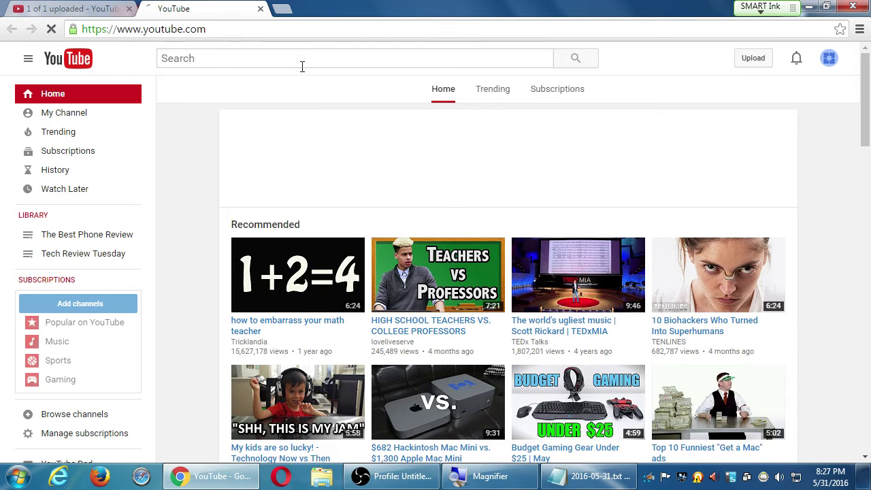
type("the best smart")
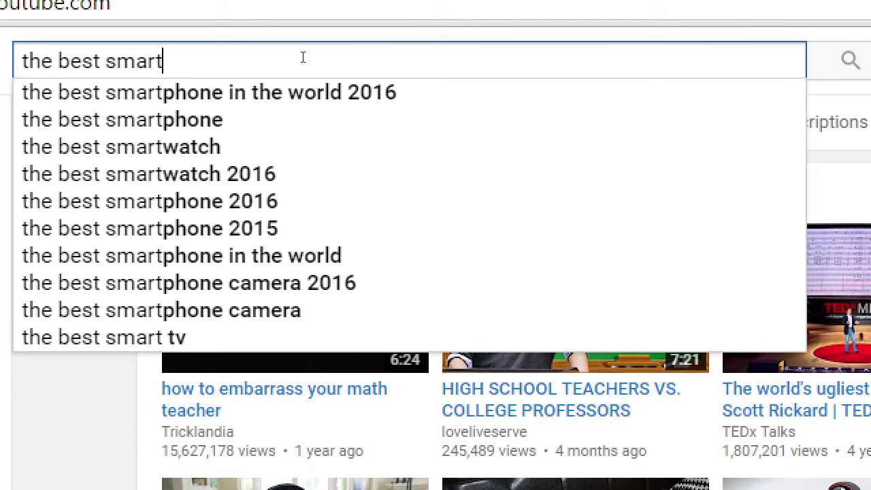
type("p")
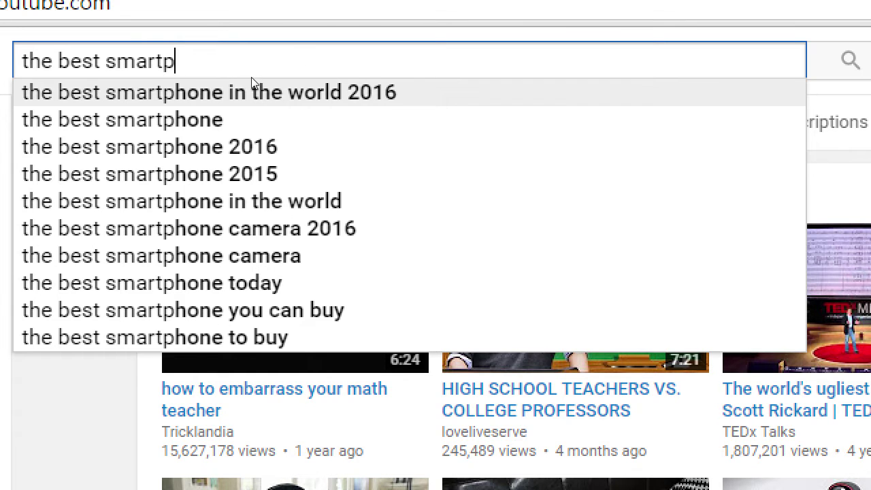
key("alt+Tab")
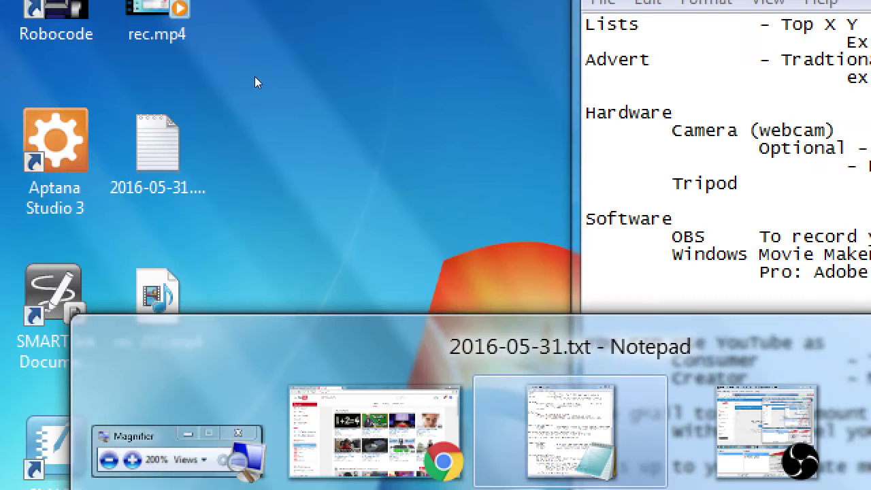
key("Escape")
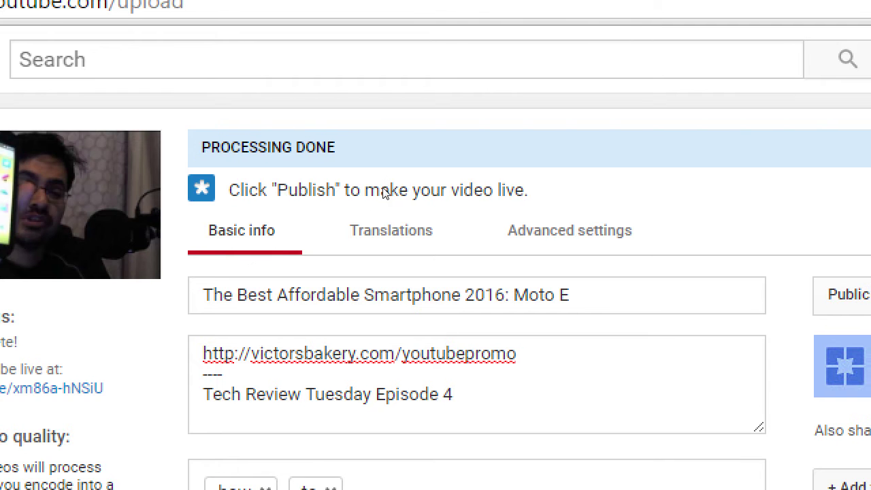
Step: Replace '2016' in the title with 'in the WORLD'
key("ctrl+Left")
key("ctrl+shift+Right")
type("in ")
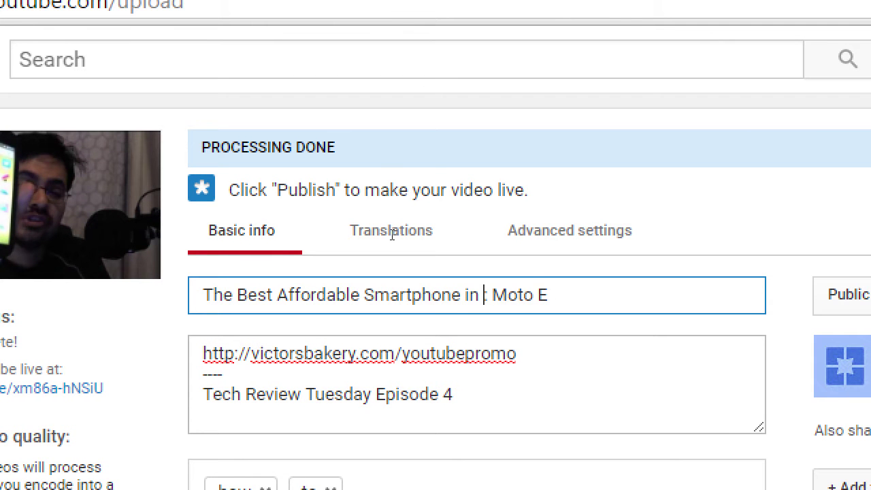
type("the WORLD")
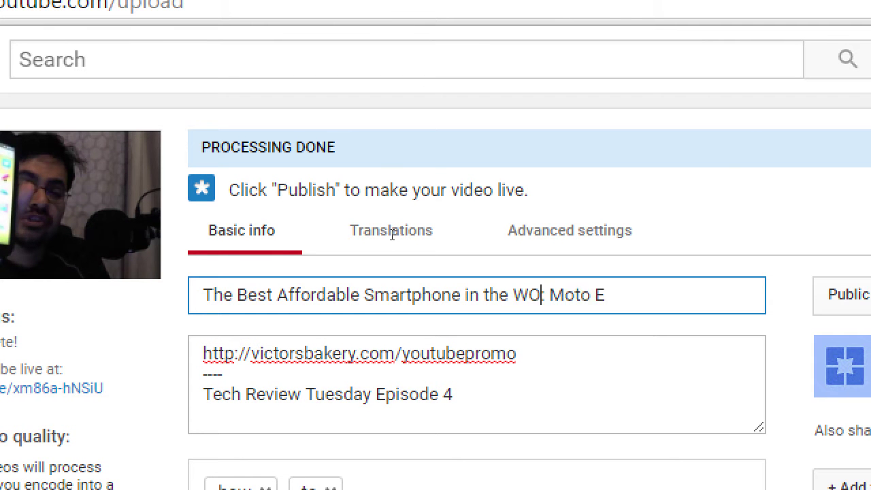
key("End")
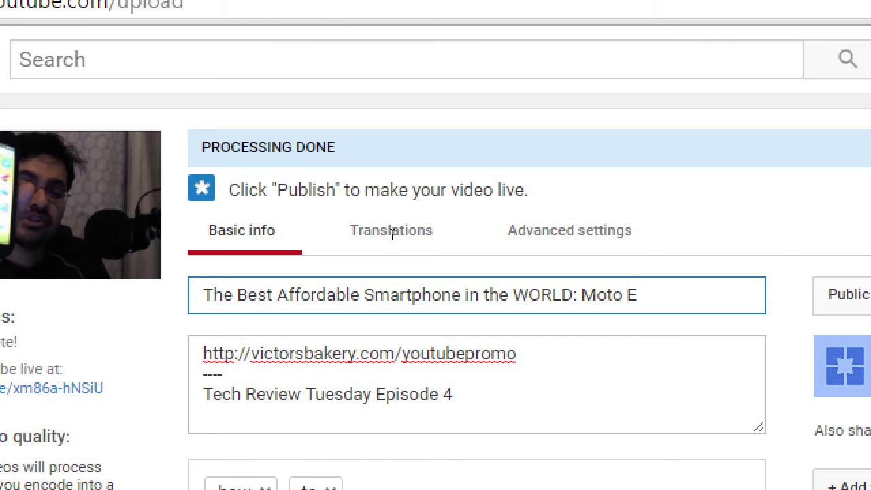
key("ctrl+Left")
key("ctrl+Left")
key("ctrl+Left")
key("Right")
key("Right")
key("Right")
key("Right")
key("Right")
key("shift+Home")
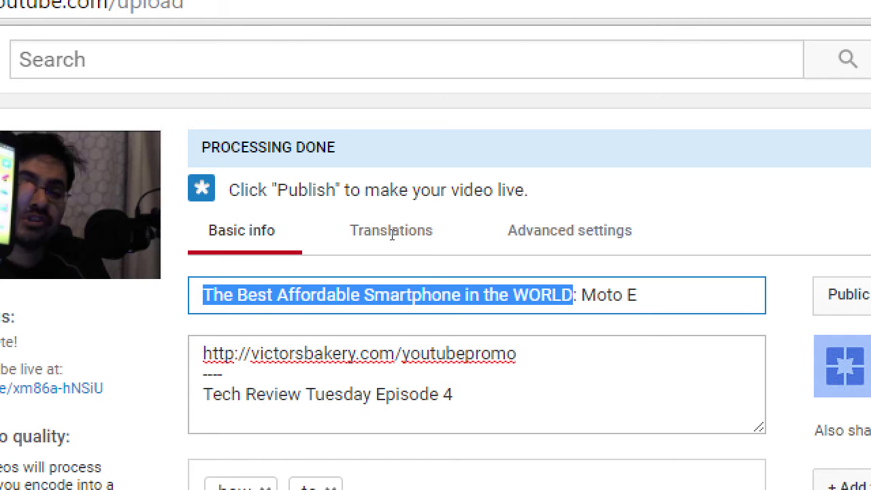
key("End")
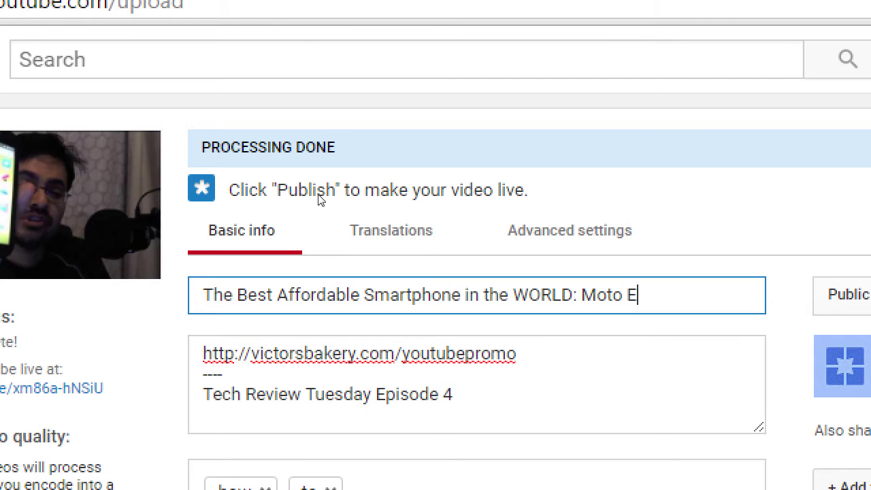
Step: Change 'victorsbakery' to 'victorstech' in the description's promo link
scroll(333, 243, "down", 2)
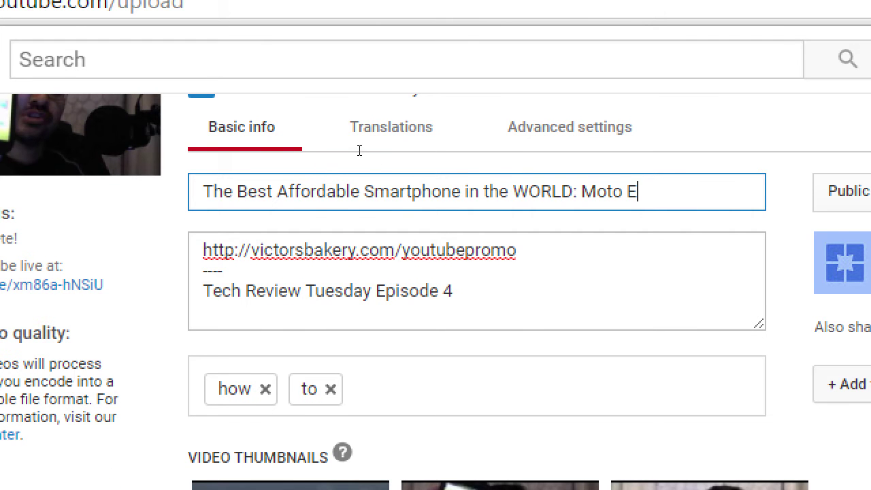
key("Tab")
key("shift+Down")
key("shift+End")
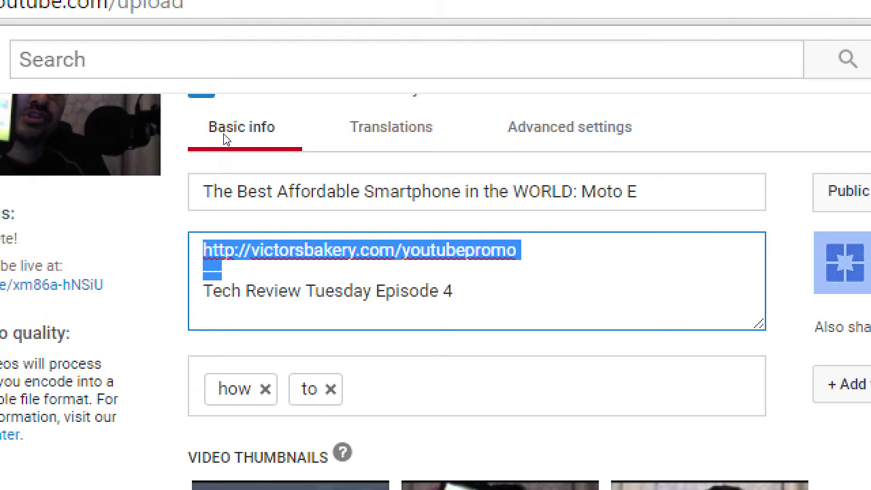
key("Left")
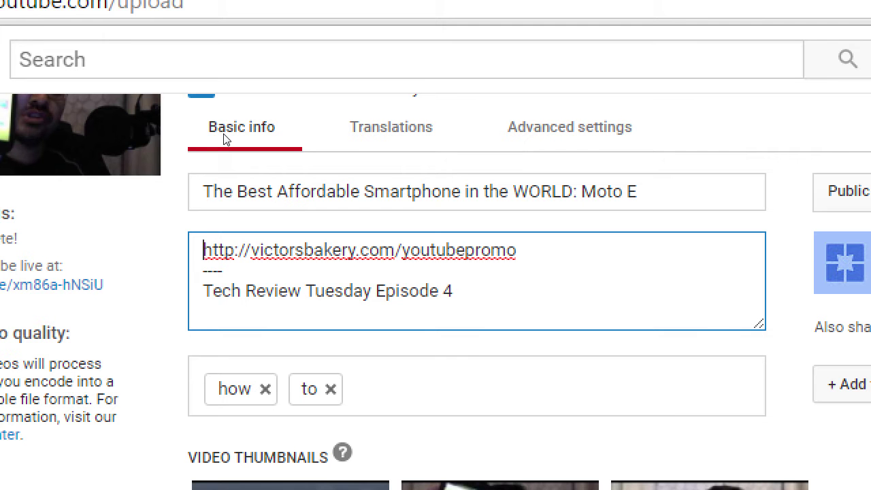
key("shift+End")
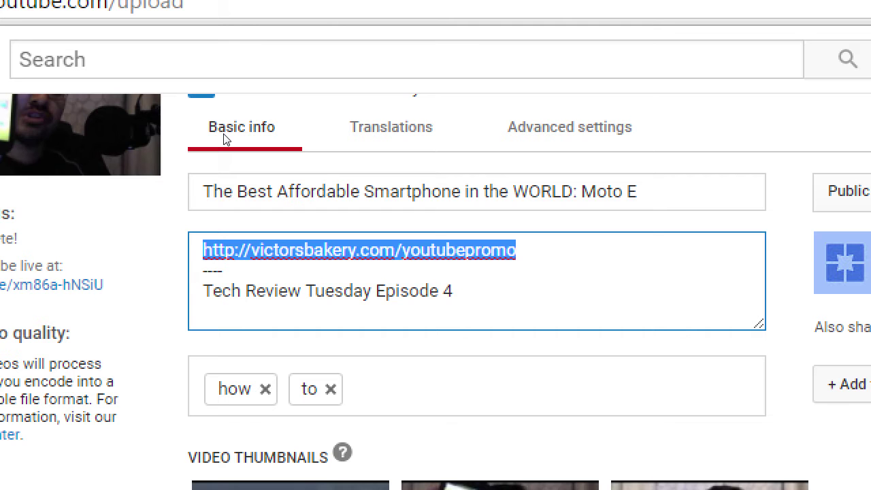
key("Right")
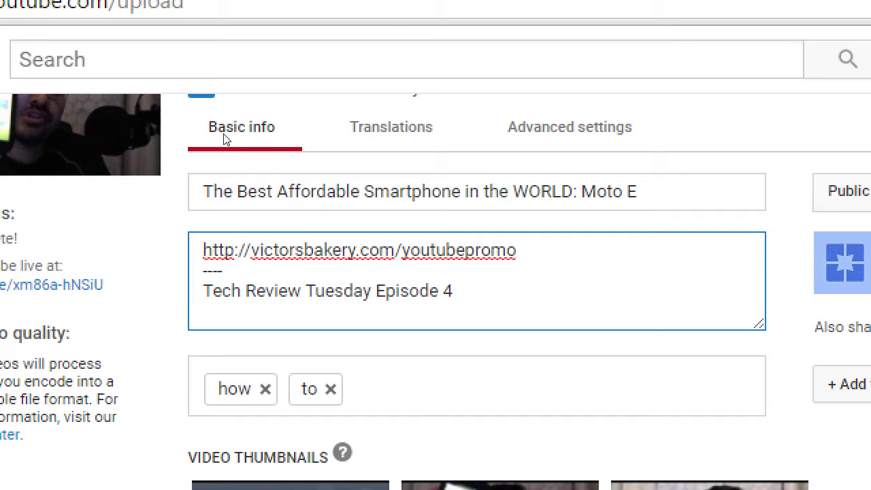
key("ctrl+Left")
key("ctrl+Left")
key("Left")
key("ctrl+shift+Left")
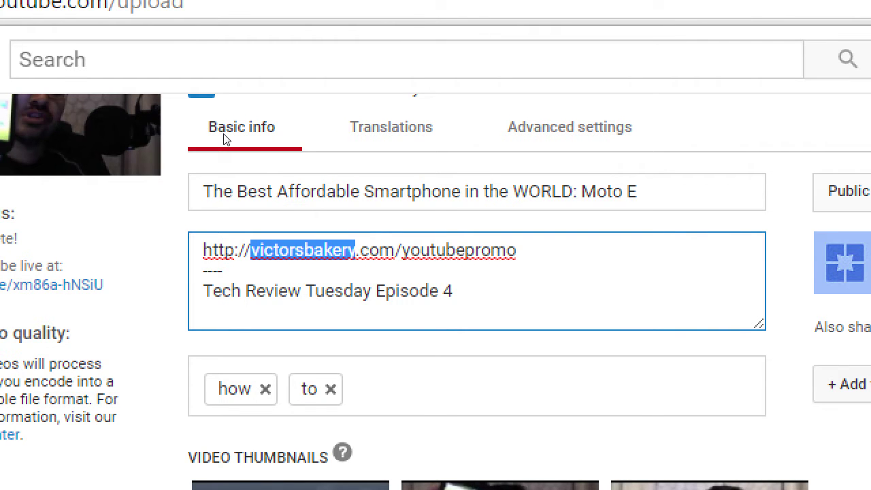
type("victorstech")
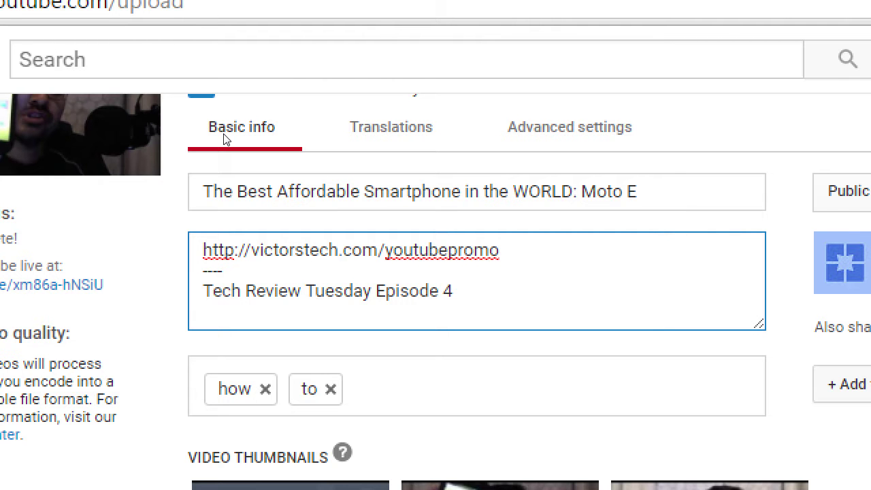
Step: Add a 'Get 10% off your next purchase:' line above the promo link
key("Home")
key("Return")
type("Get")
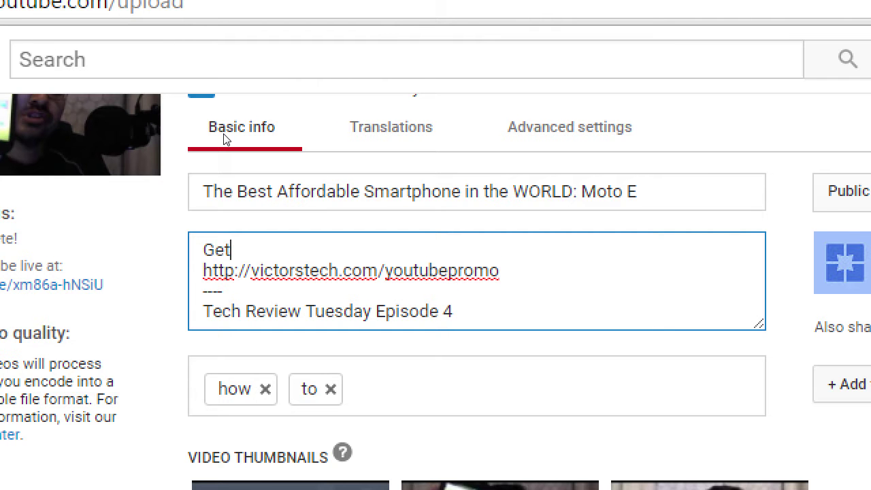
type(" 10% off you")
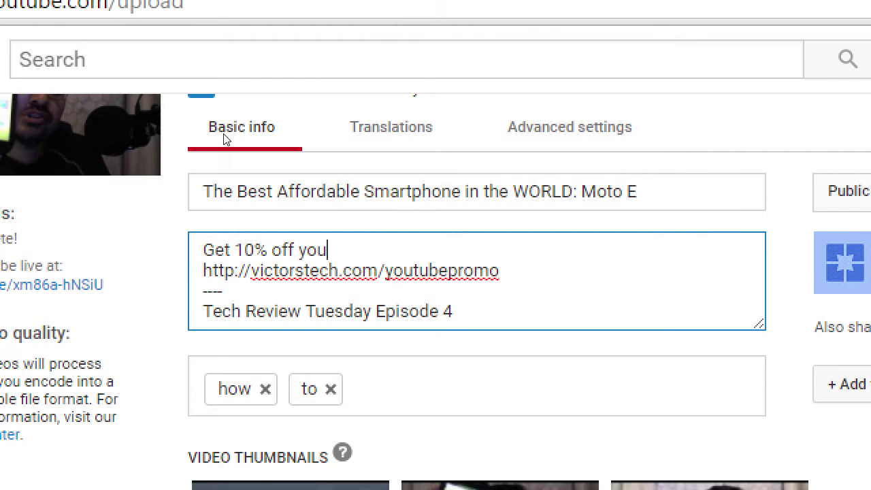
type("r next pu")
key("BackSpace")
type("purchase:")
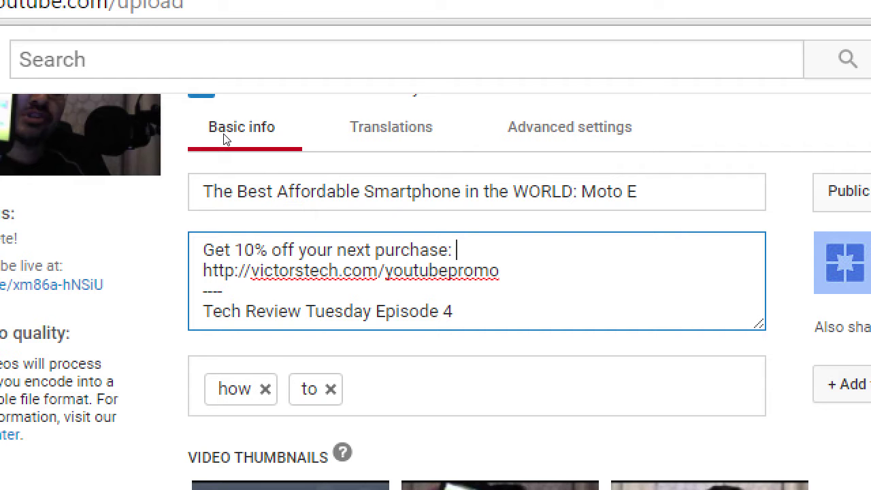
key("Down")
key("End")
key("shift+Home")
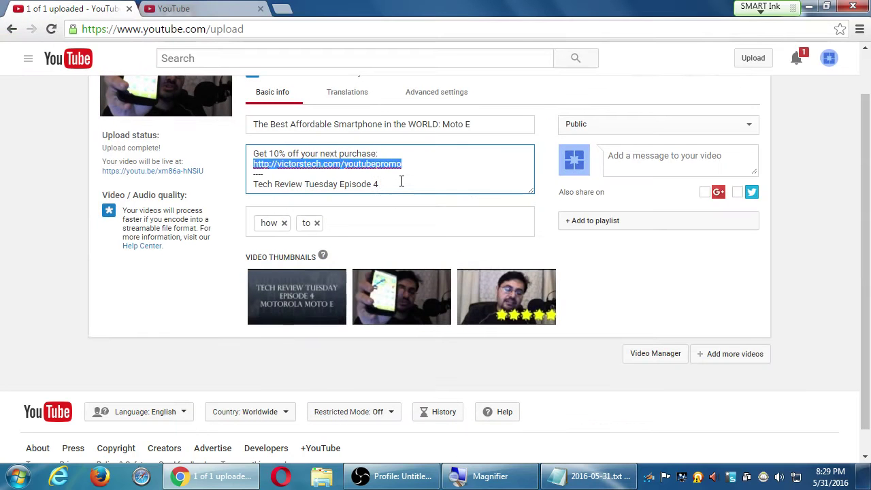
Step: Copy and paste the whole description, delete the duplicate copies, then go to the home-page tab
left_click(499, 306)
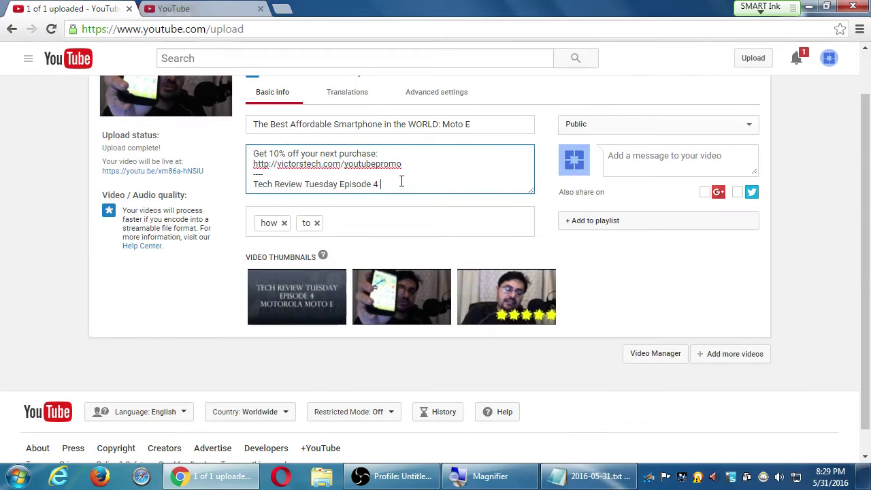
key("shift+Home")
key("shift+Up")
key("shift+Up")
key("shift+Up")
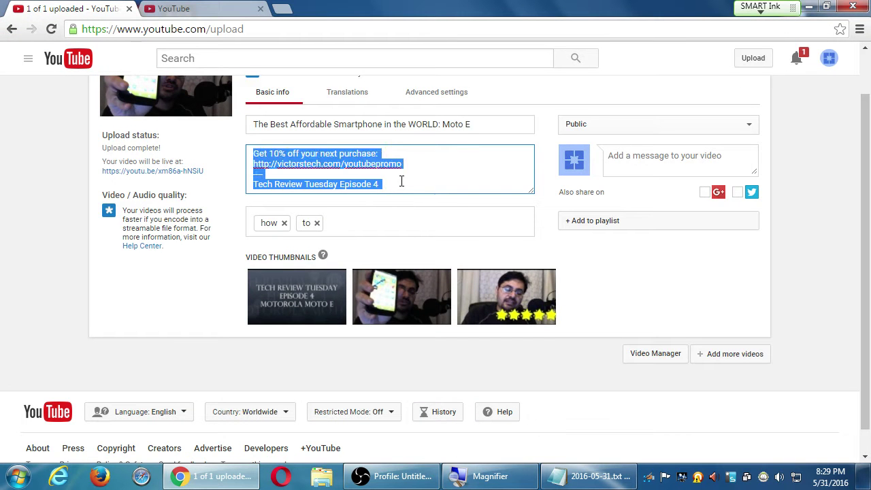
key("ctrl+c")
key("ctrl+End")
key("ctrl+v")
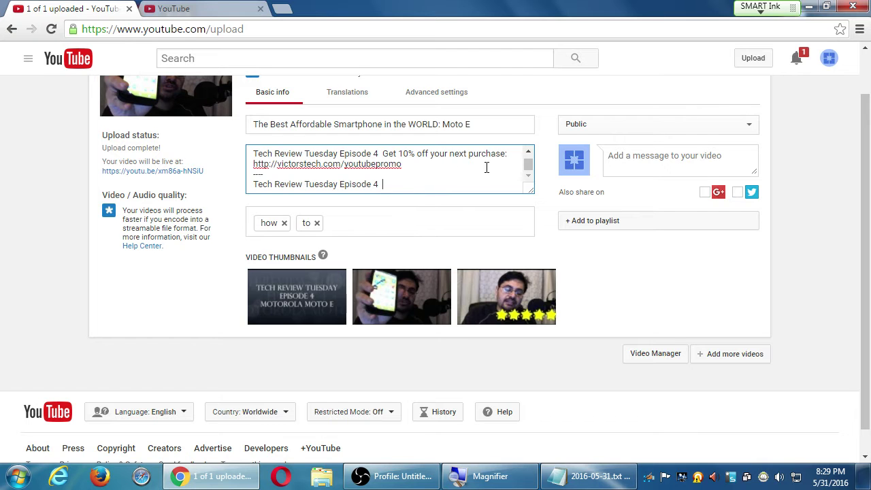
left_click_drag(530, 191, 500, 403)
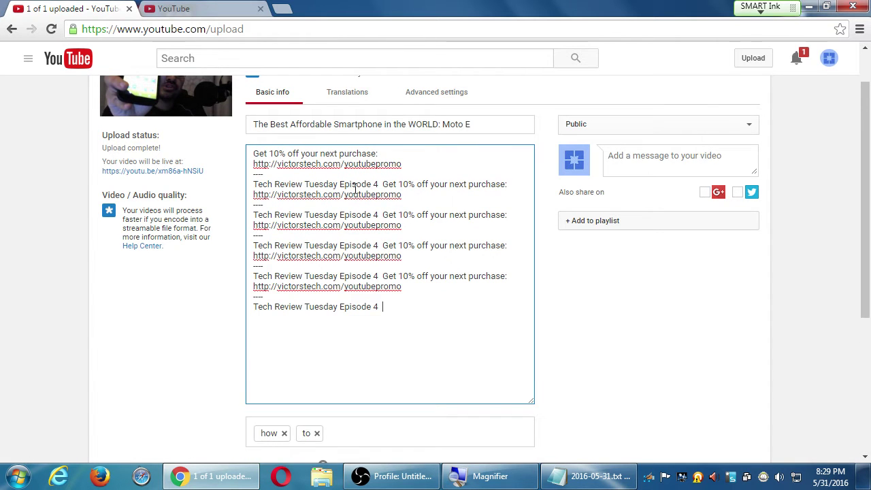
key("shift+Up")
key("shift+Up")
key("shift+Up")
key("shift+Up")
key("shift+Up")
key("shift+Up")
key("shift+Up")
key("shift+Up")
key("shift+Up")
key("shift+Up")
key("shift+Up")
key("shift+Up")
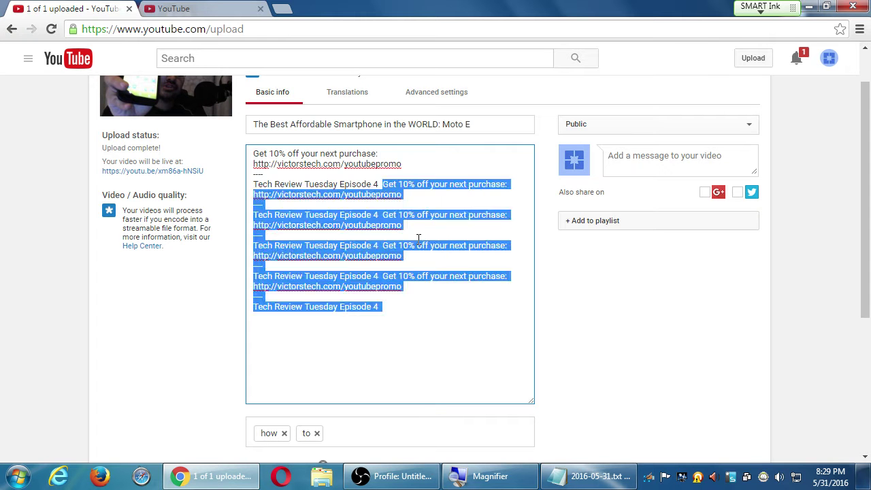
key("BackSpace")
left_click(190, 8)
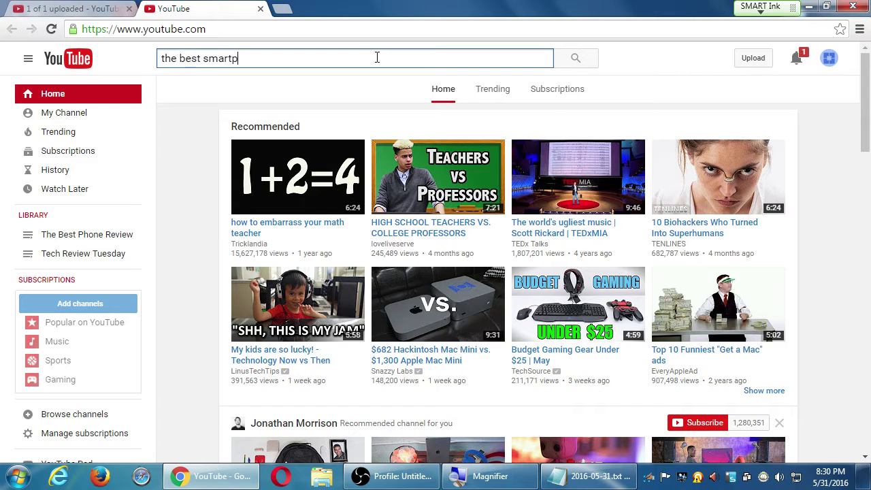
Step: Search 'the best smartphone in the world 2016', browse the results, and return to the upload tab
type("h")
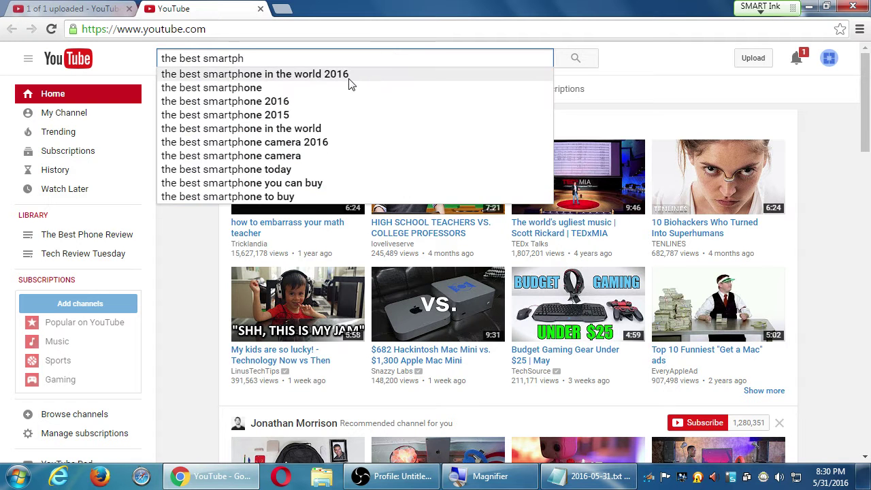
left_click(351, 77)
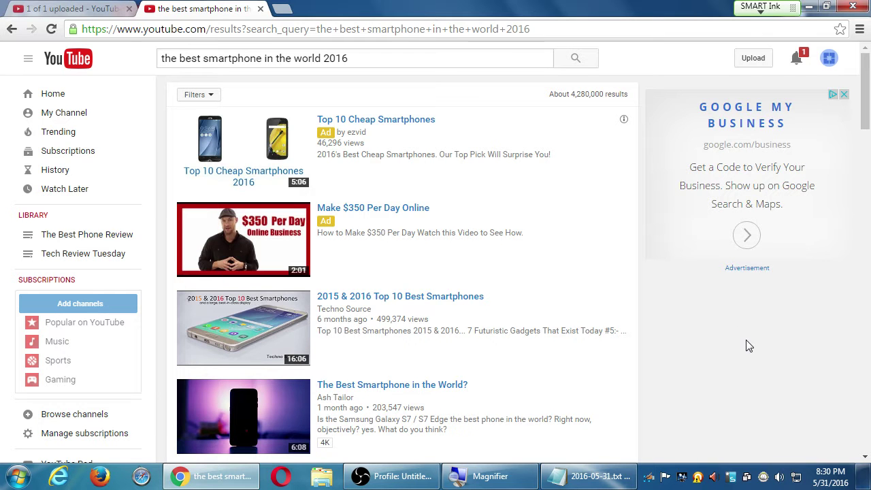
scroll(746, 345, "down", 2)
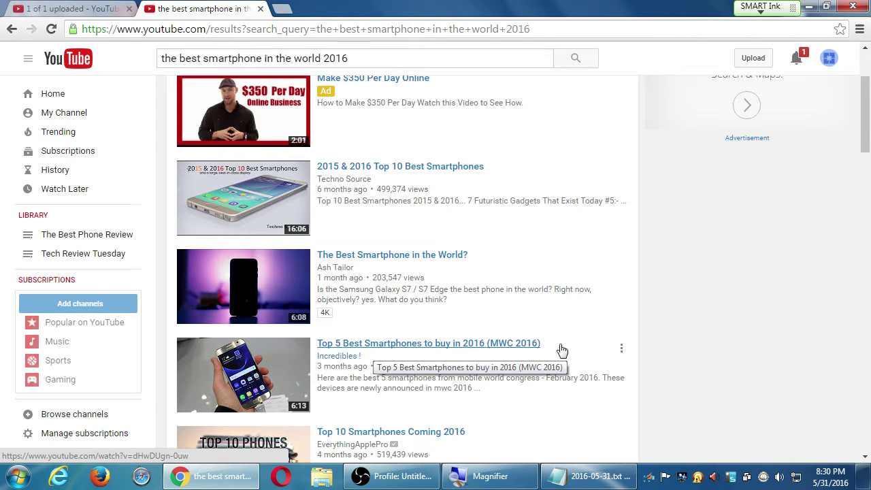
scroll(561, 349, "down", 3)
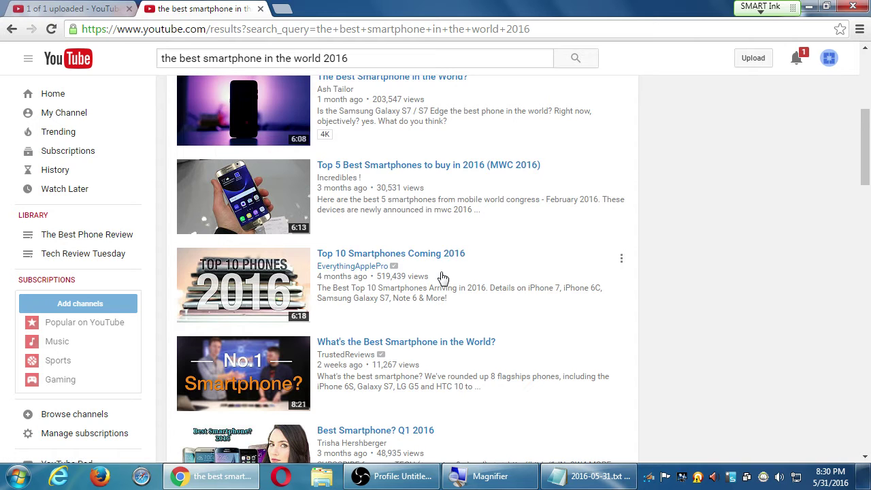
scroll(463, 282, "down", 1)
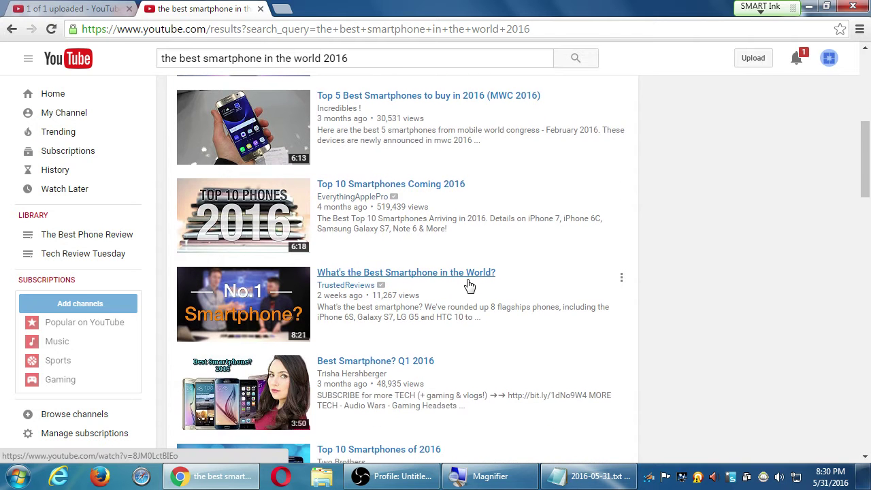
scroll(468, 340, "down", 2)
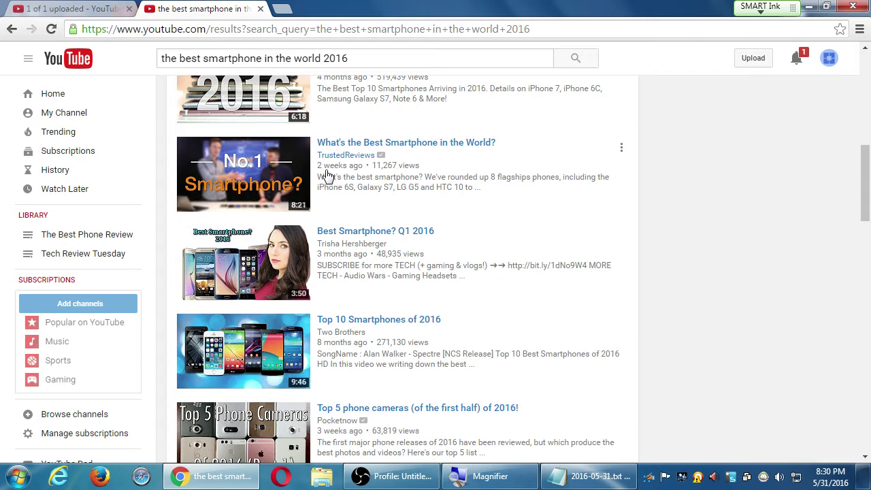
scroll(327, 176, "up", 1)
scroll(436, 309, "up", 5)
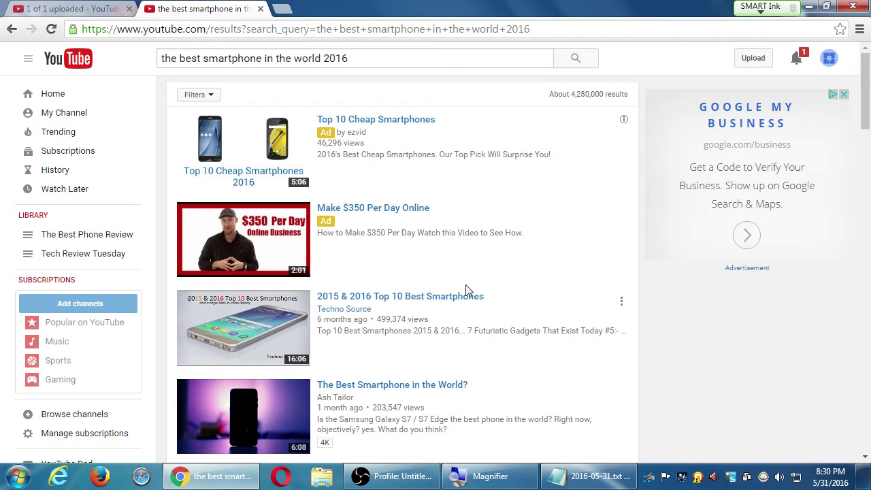
scroll(466, 289, "down", 2)
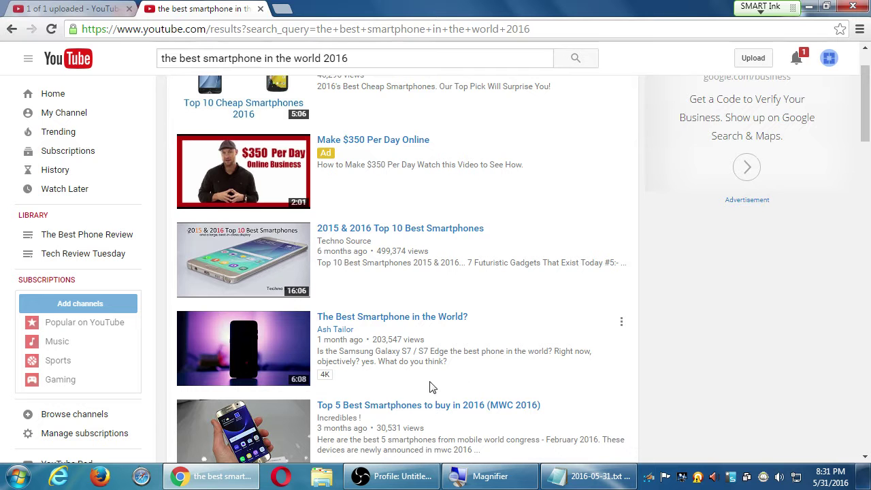
scroll(487, 391, "down", 1)
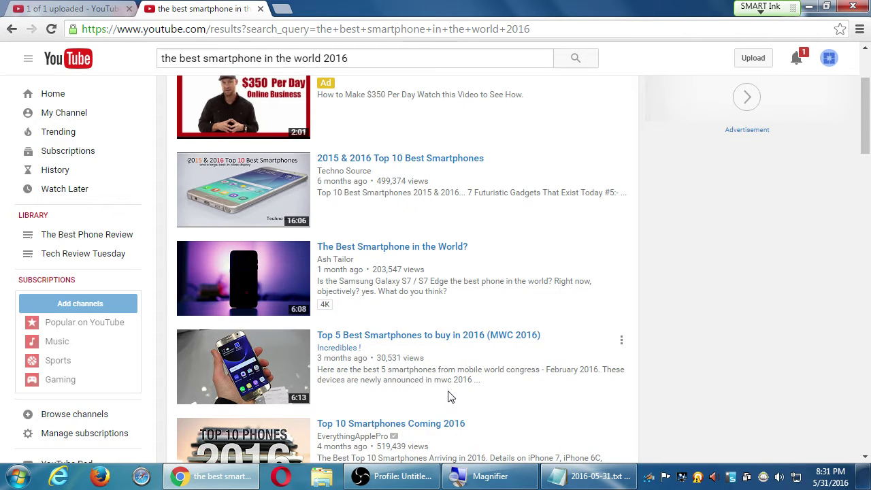
scroll(528, 394, "down", 1)
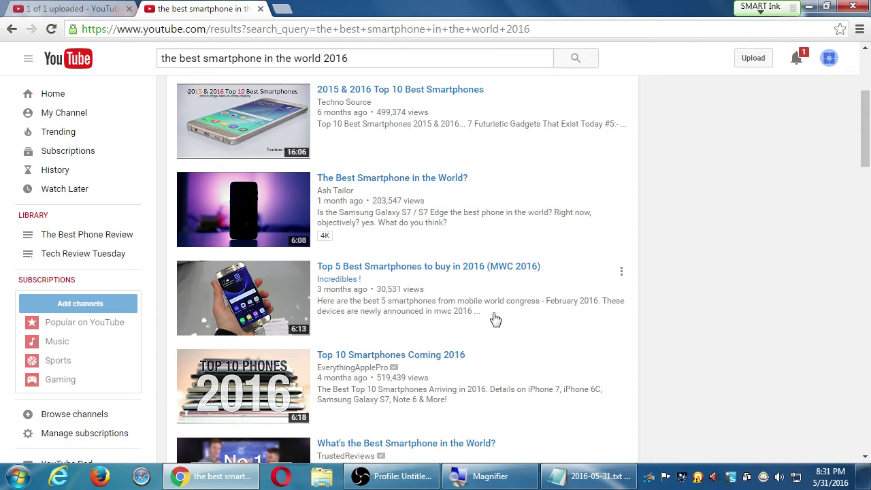
key("ctrl+shift+Tab")
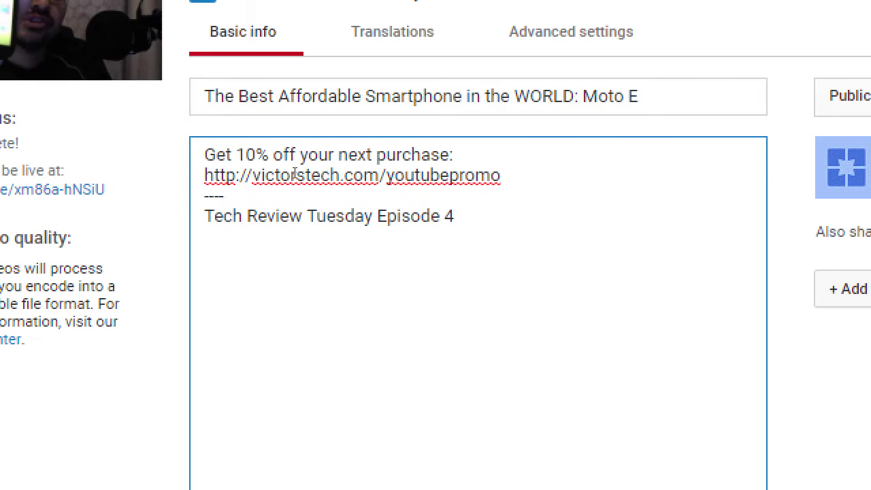
Step: Add 'Are you on a budget? Take a look at the Motorola Moto E, the best money can buy' atop the description
left_click_drag(224, 196, 249, 140)
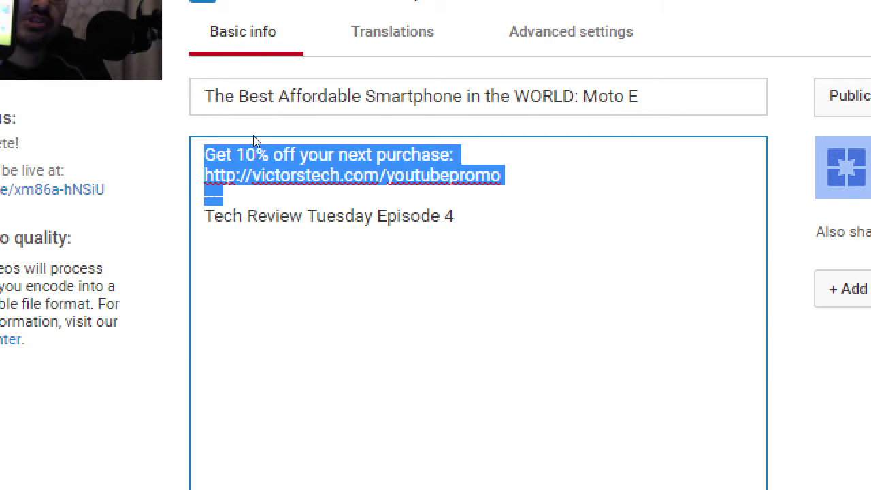
key("Left")
key("Return")
key("Up")
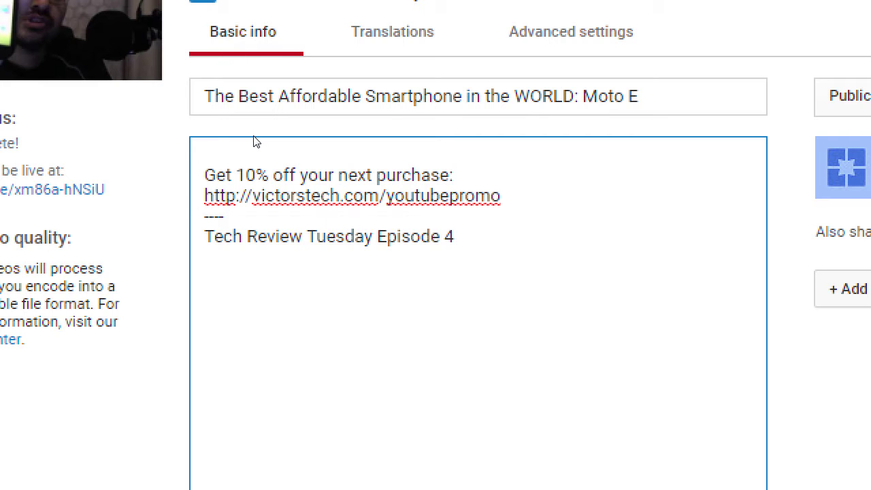
type("Are you on a ")
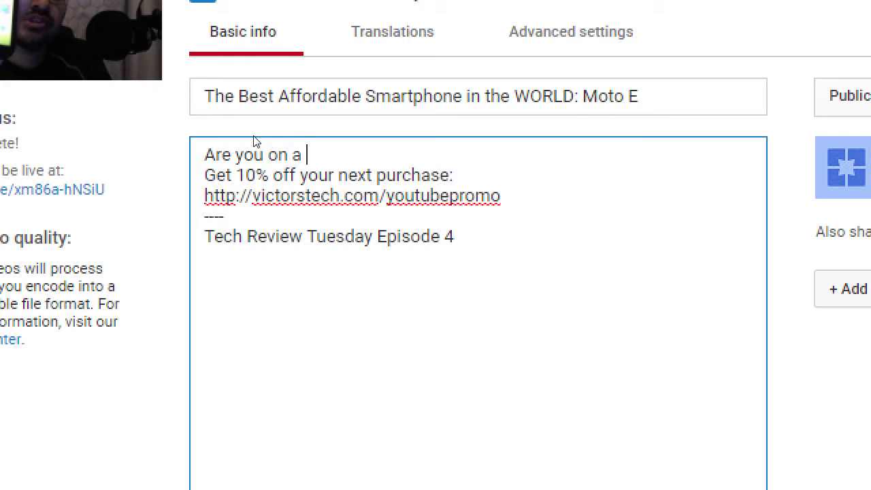
type("budget?")
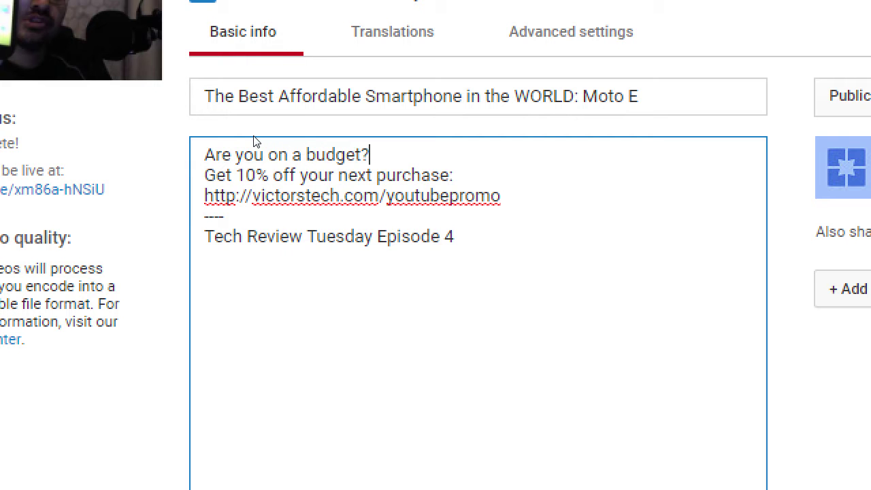
type(" Take a look at this")
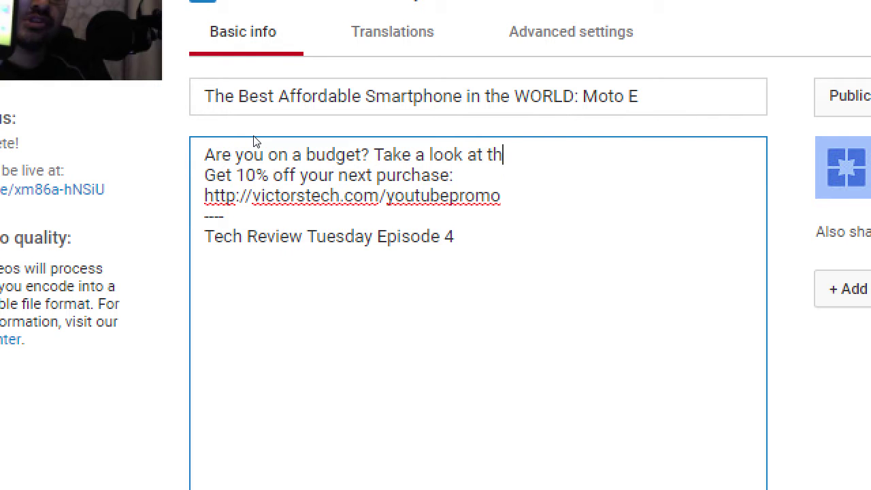
key("BackSpace")
key("BackSpace")
type("e Motorola Mot")
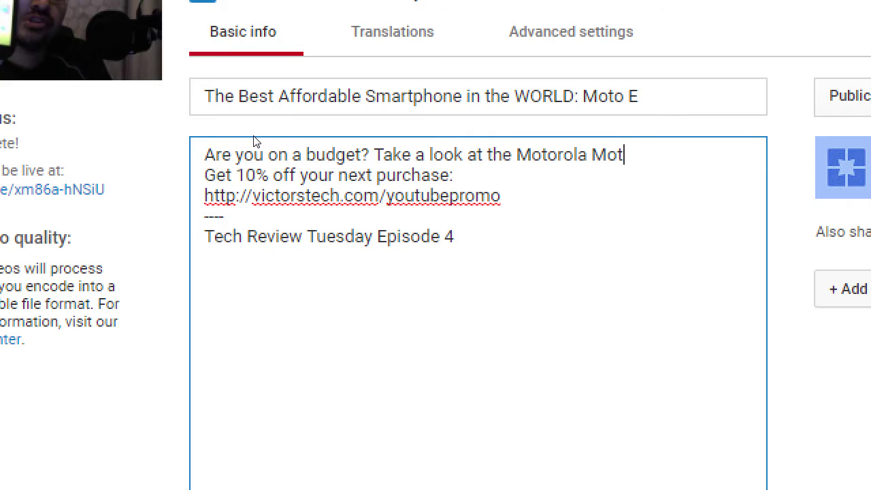
type("o E, the best")
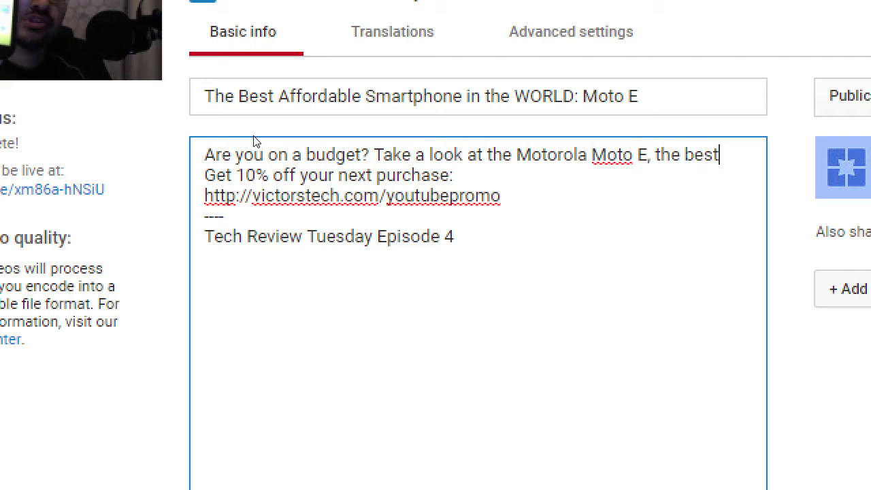
type(" money can buy!")
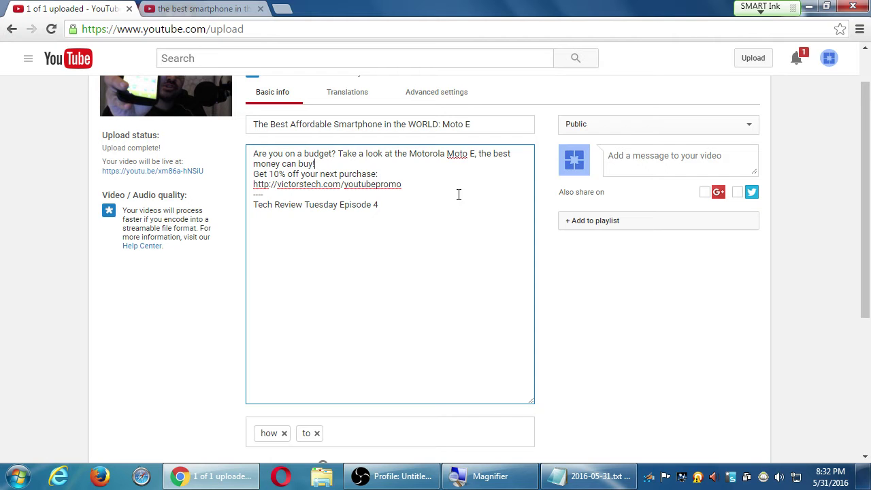
left_click(215, 9)
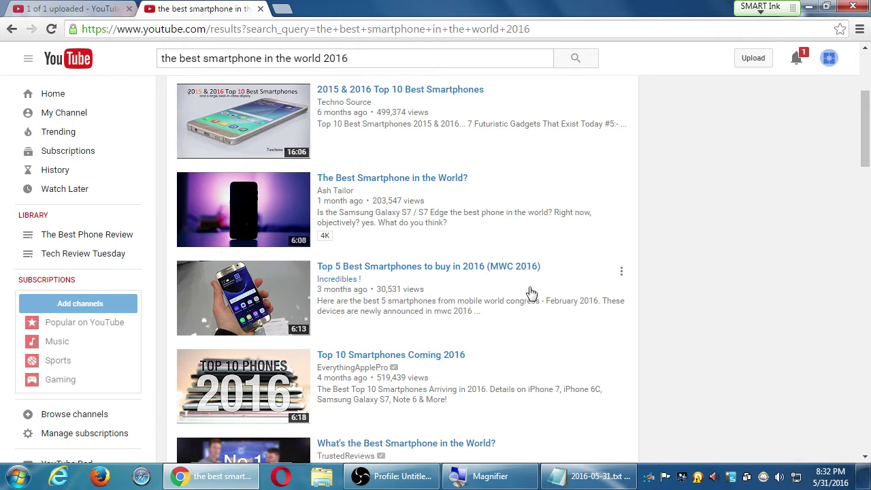
Step: Open the MWC 2016 top-5 smartphones video and mute the computer's sound
left_click(491, 270)
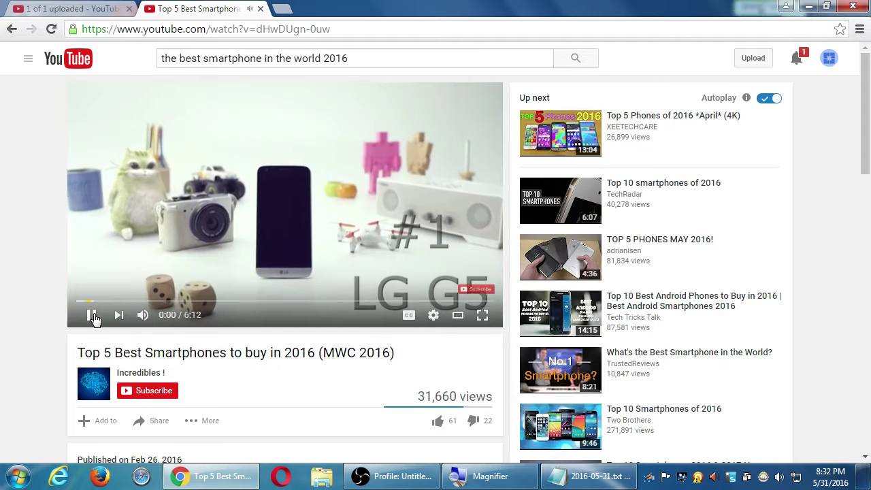
left_click(778, 476)
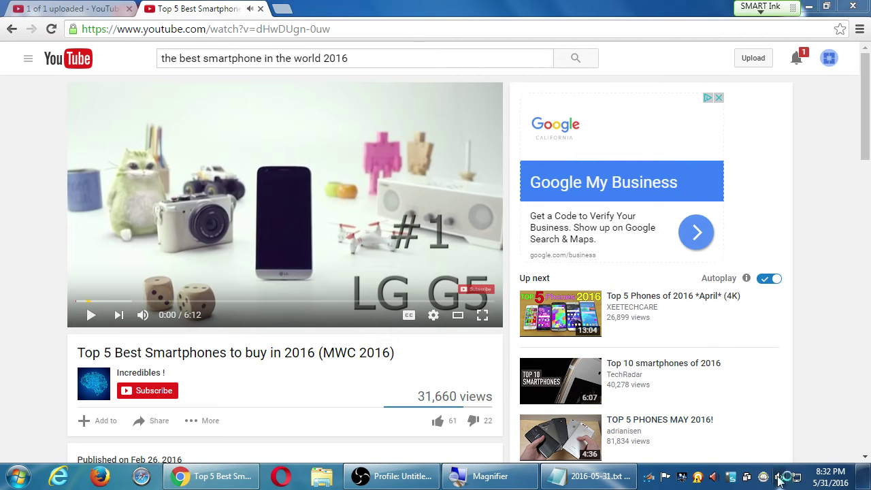
left_click(776, 400)
left_click(816, 386)
Step: Expand and collapse its description, then open TOP 5 PHONES MAY 2016! in a new tab
scroll(749, 402, "down", 4)
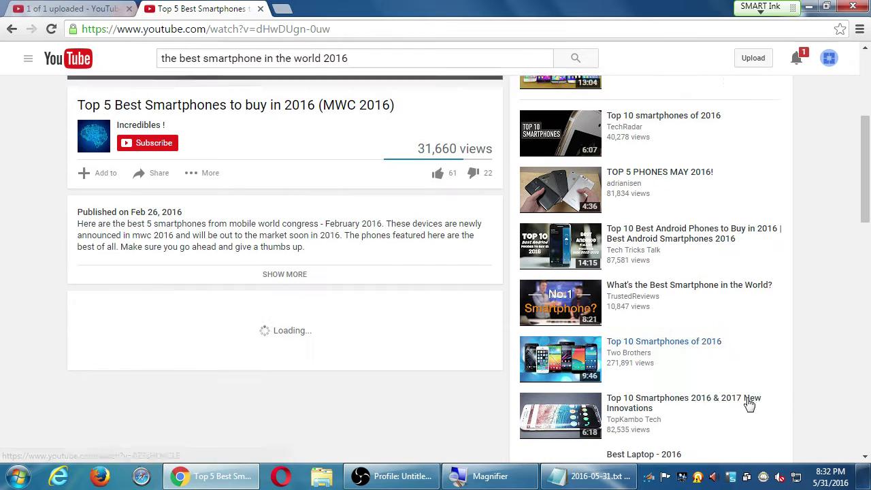
left_click_drag(182, 210, 198, 233)
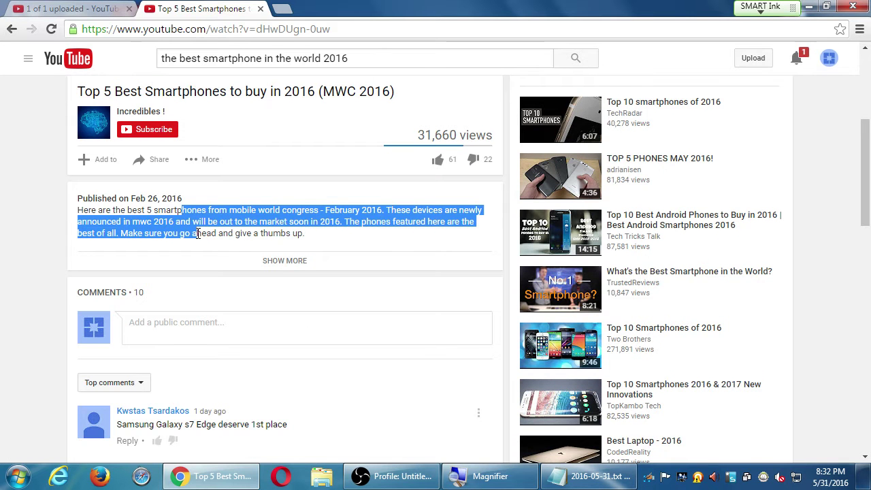
left_click(277, 262)
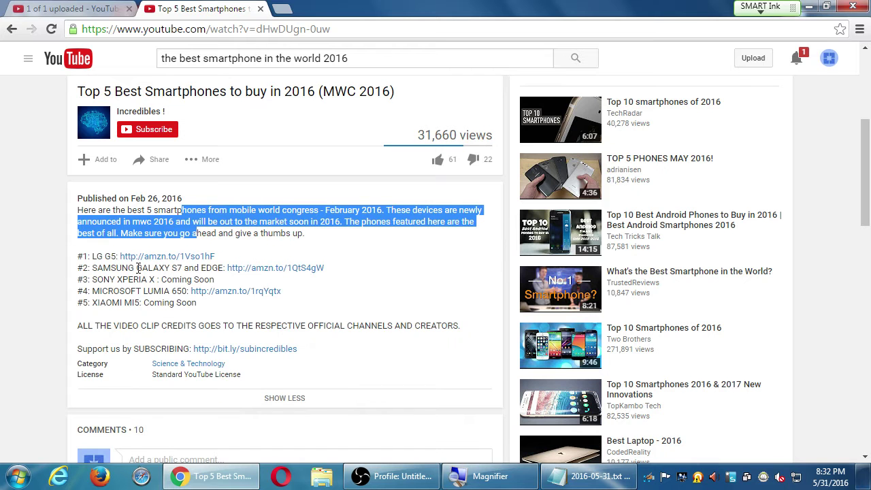
left_click(279, 398)
middle_click(631, 163)
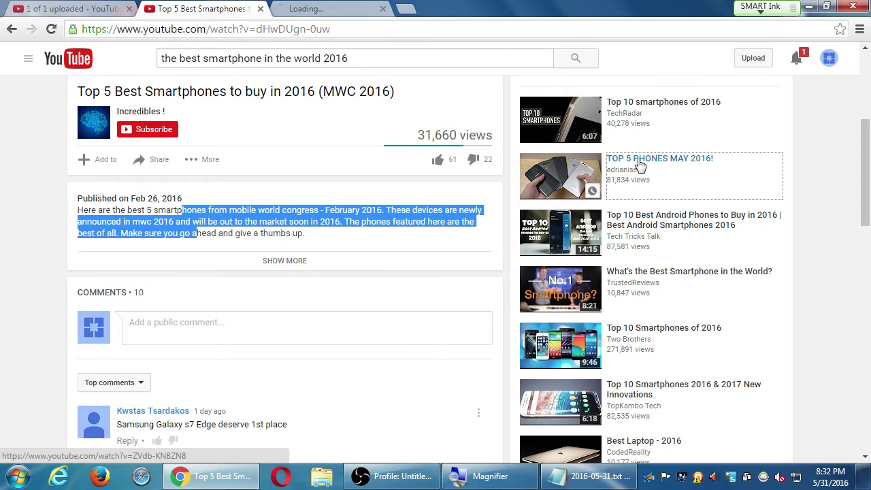
left_click(326, 9)
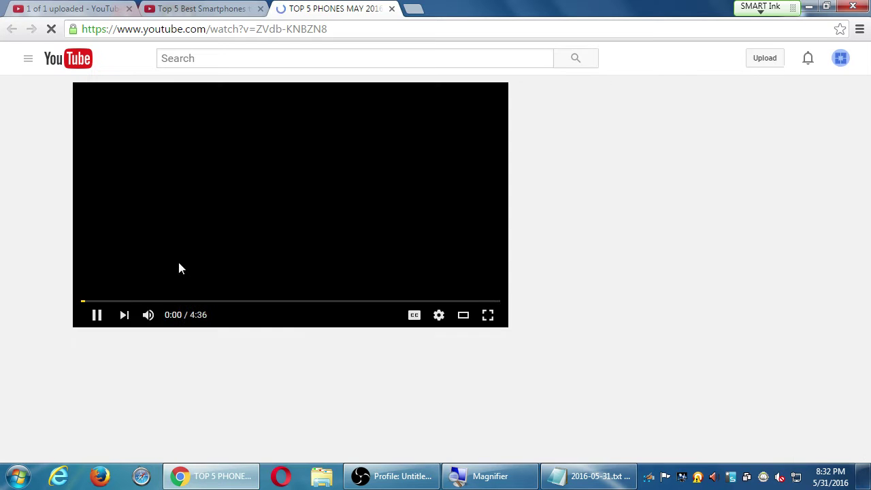
Step: Mute and pause the TOP 5 PHONES MAY 2016! video and expand then collapse its description
left_click(143, 315)
key("space")
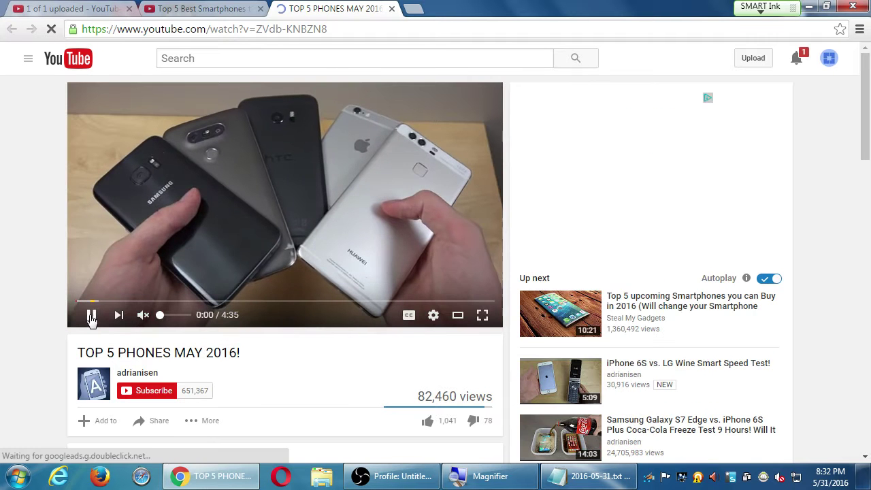
scroll(88, 313, "down", 3)
left_click_drag(172, 256, 188, 278)
left_click(272, 307)
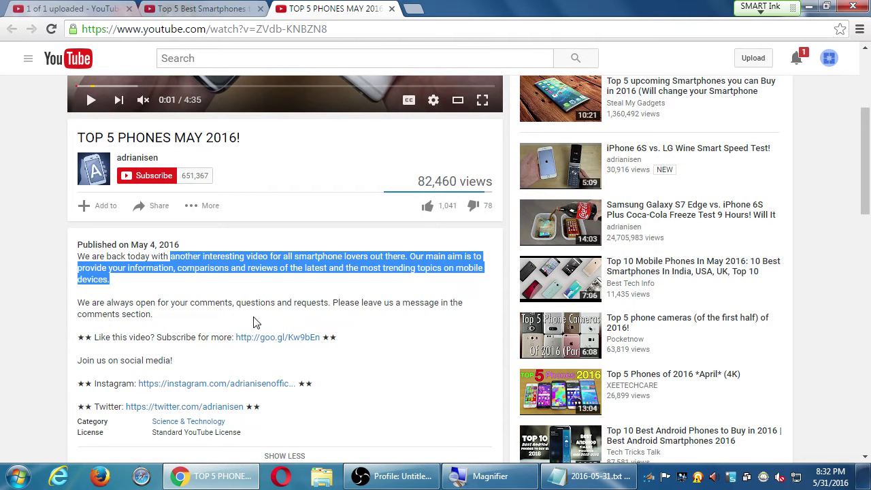
scroll(119, 328, "down", 1)
left_click(289, 404)
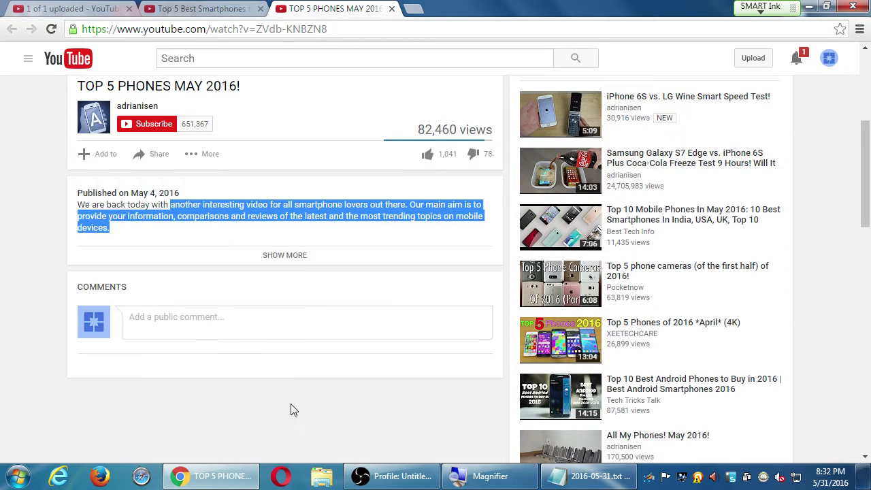
Step: Review the description's first paragraph again, then move the video tab into its own window
left_click(36, 240)
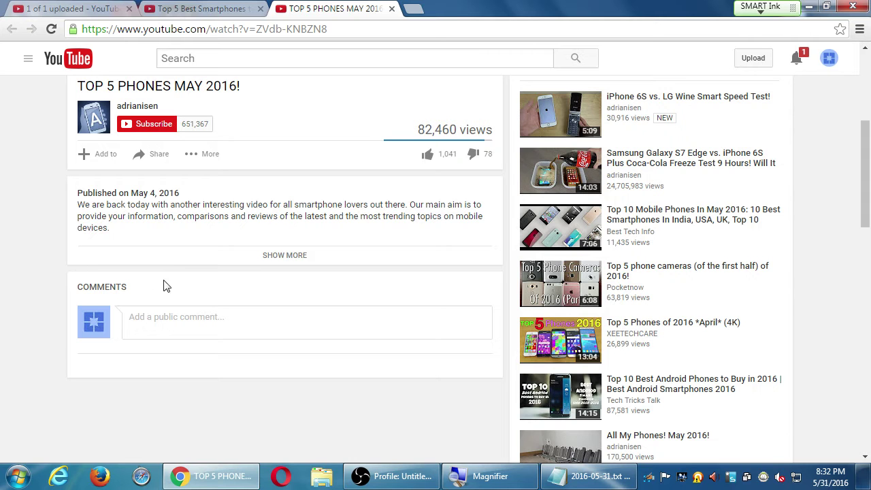
left_click_drag(105, 226, 66, 211)
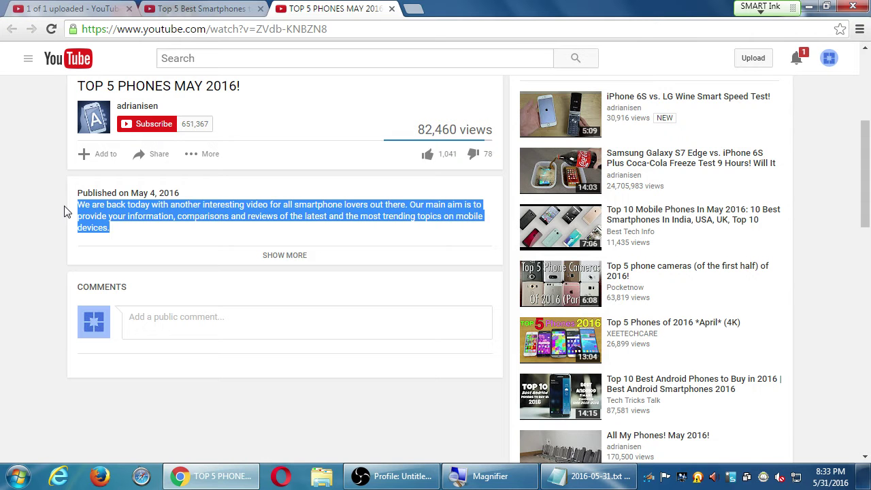
left_click(288, 258)
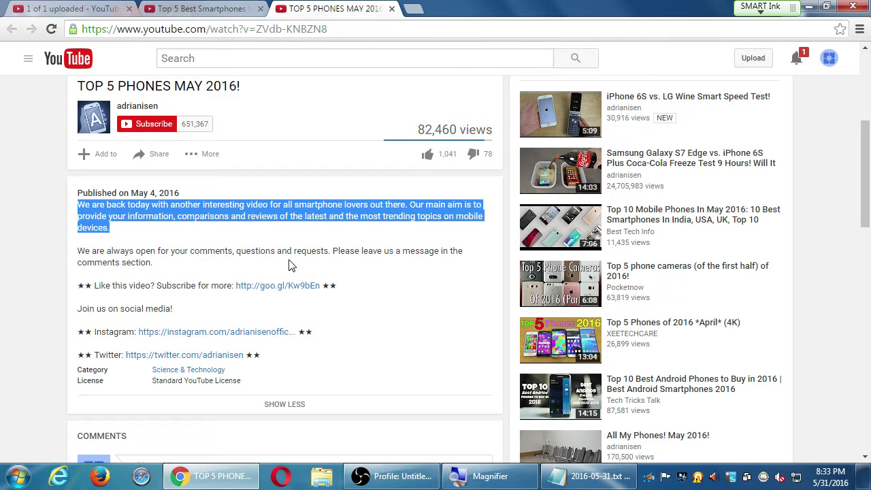
left_click(281, 408)
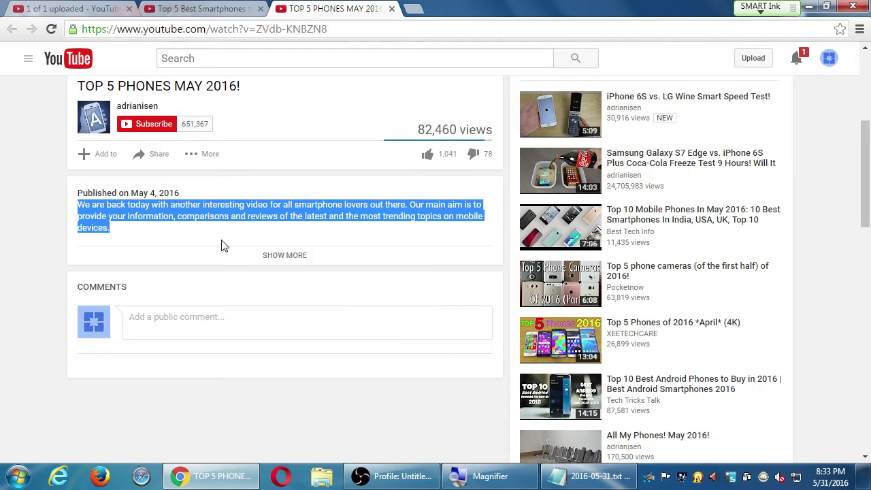
left_click(12, 188)
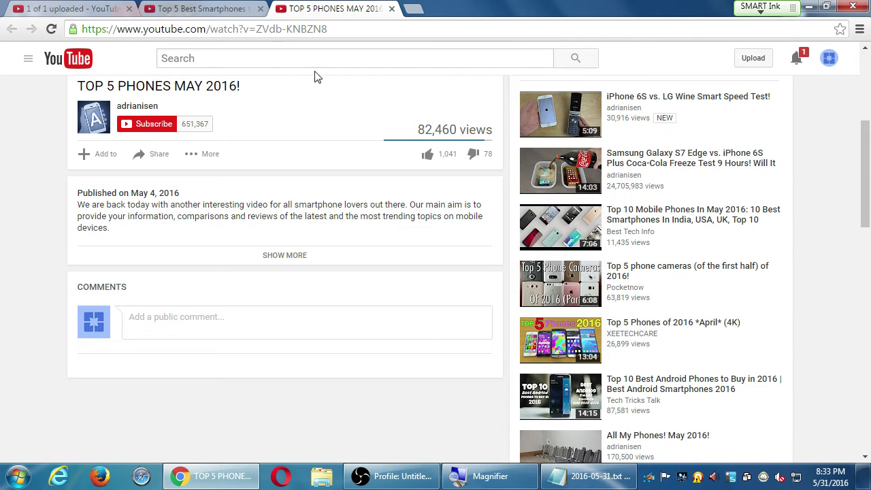
left_click_drag(323, 15, 864, 274)
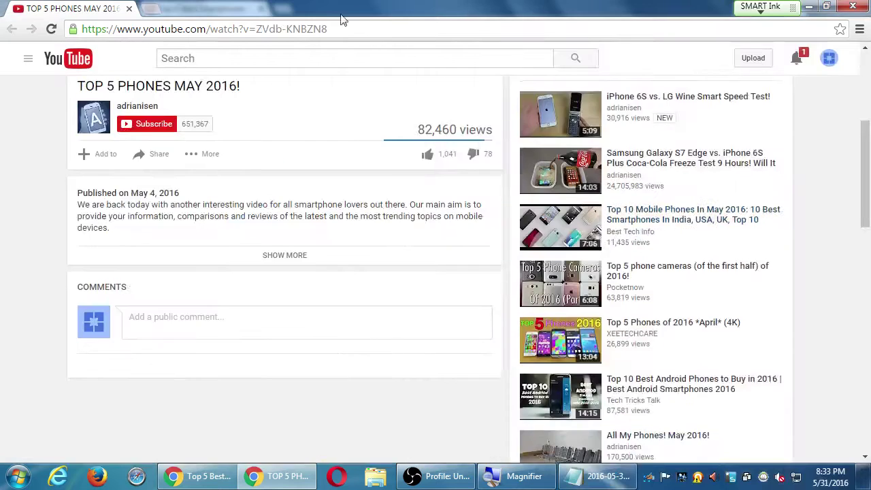
Step: Snap the video window left and insert a blank line at the top of the upload description
left_click_drag(316, 7, 2, 10)
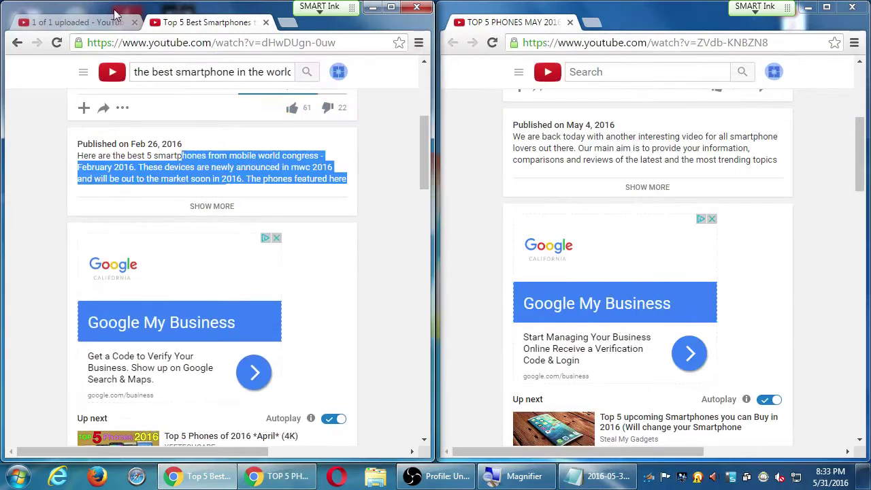
left_click(92, 22)
left_click(301, 225)
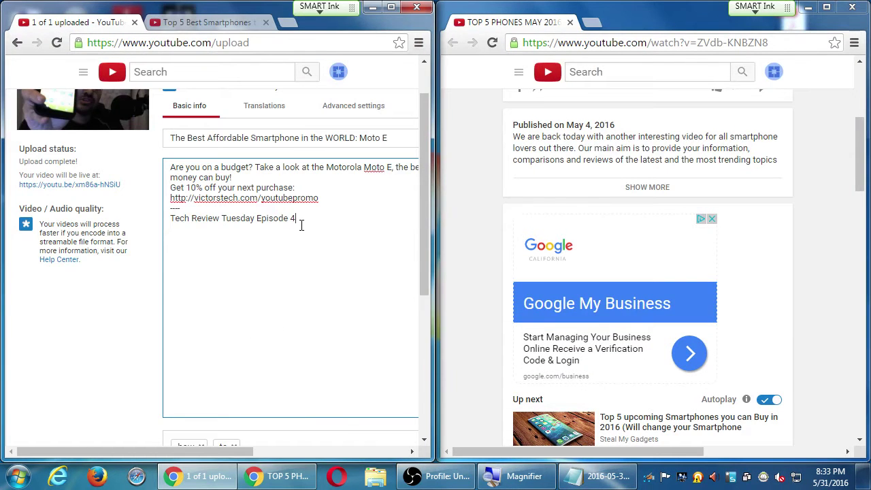
key("Return")
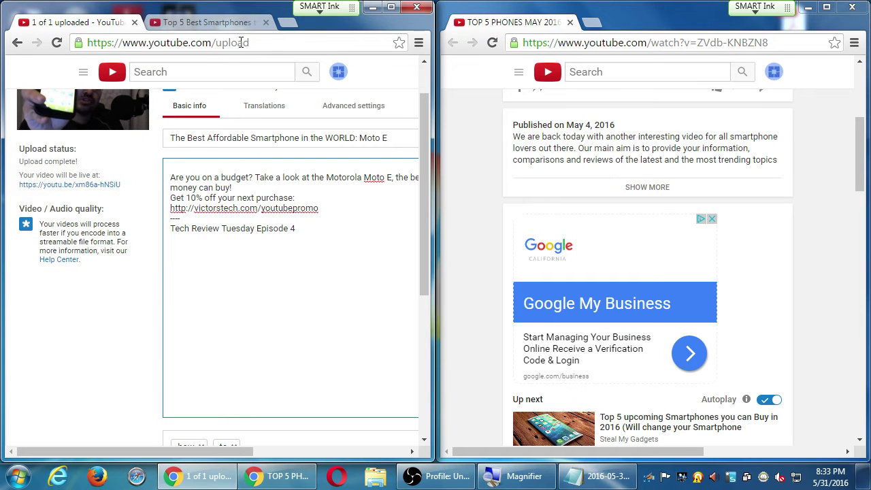
scroll(546, 266, "up", 4)
scroll(546, 266, "down", 1)
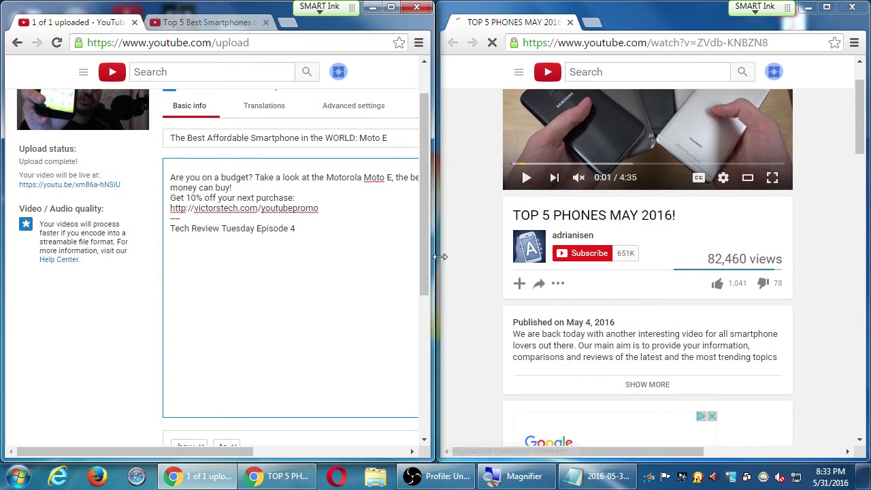
scroll(598, 391, "down", 5)
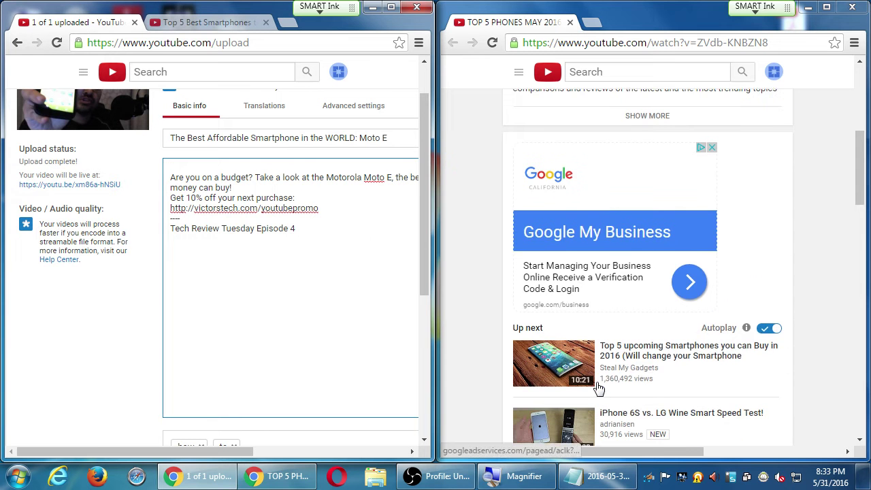
scroll(598, 391, "up", 5)
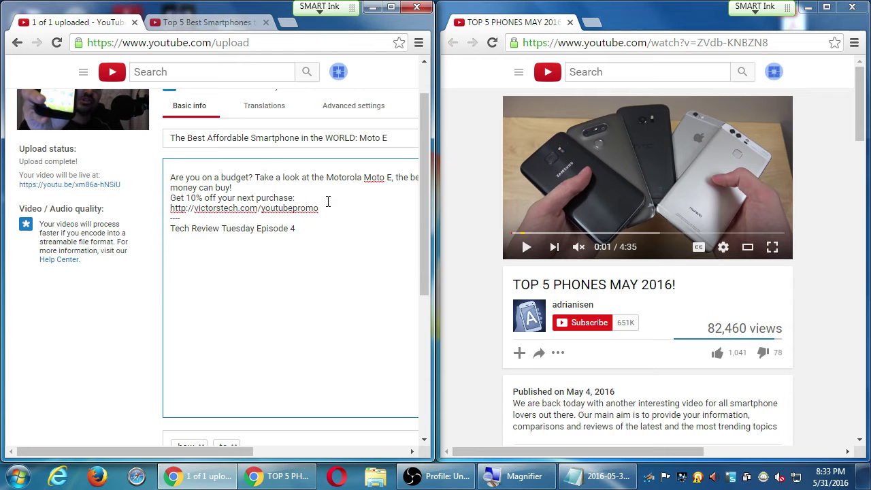
scroll(476, 275, "down", 1)
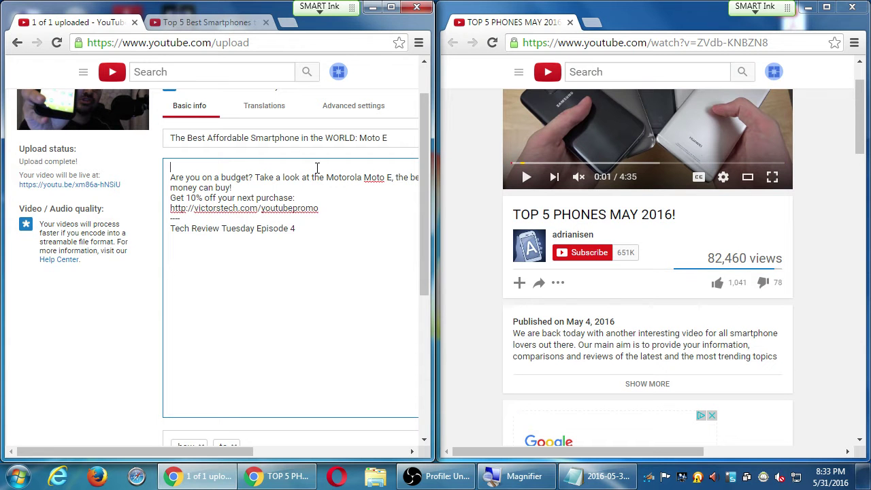
Step: Type '===CLICK SHOW MORE!==' as the first description line, followed by blank lines
type("===CLICK SHOW MORE!")
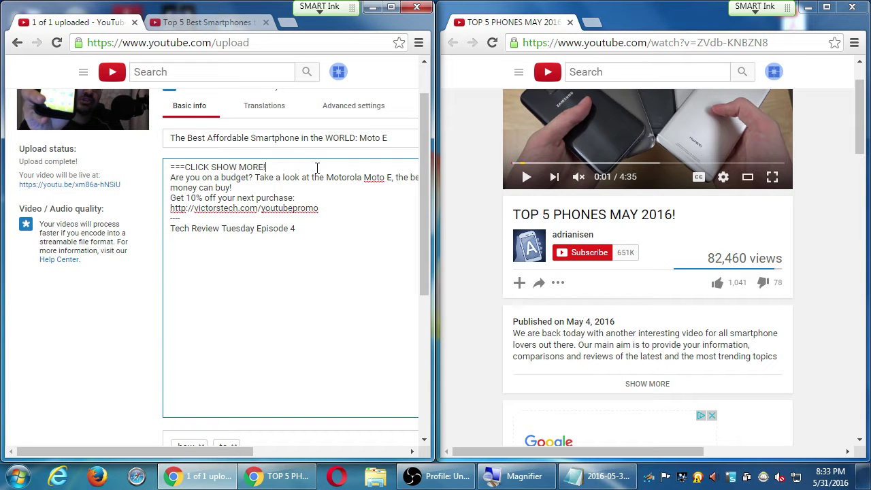
type("==")
key("Return")
key("Return")
key("Return")
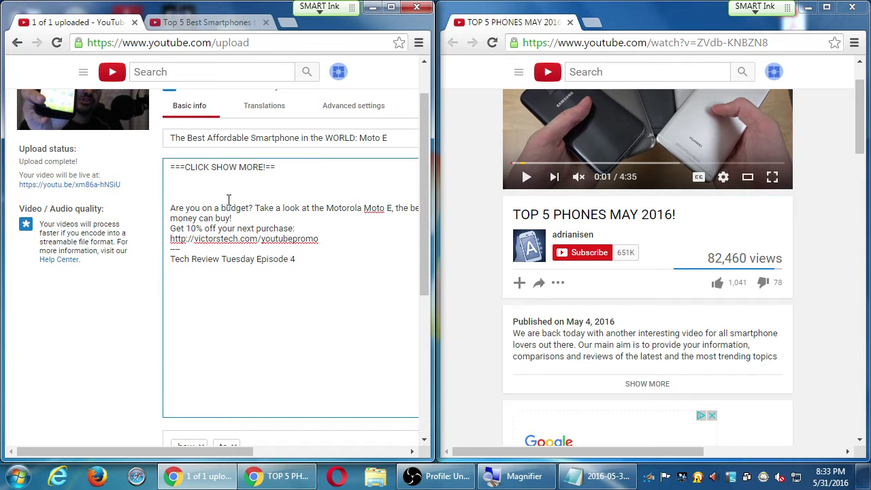
left_click(175, 209)
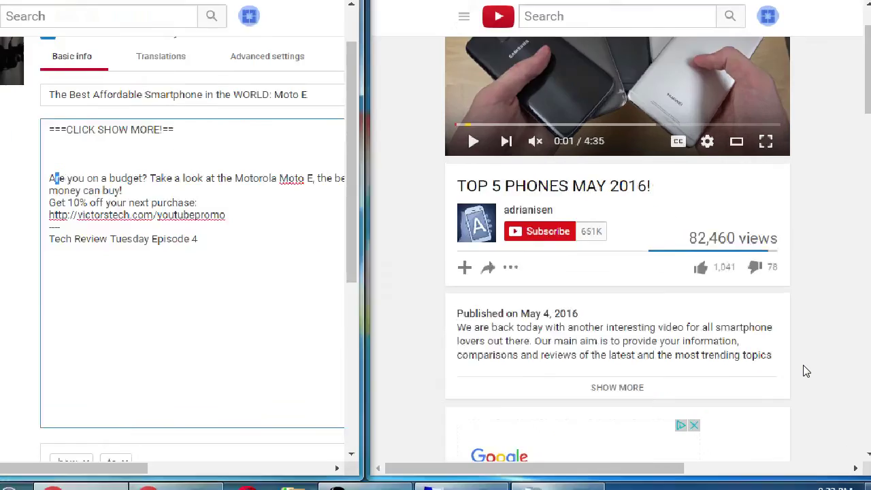
Step: Scroll the TOP 5 PHONES window to its full description with social links, resetting Magnifier zoom
scroll(803, 368, "up", 1)
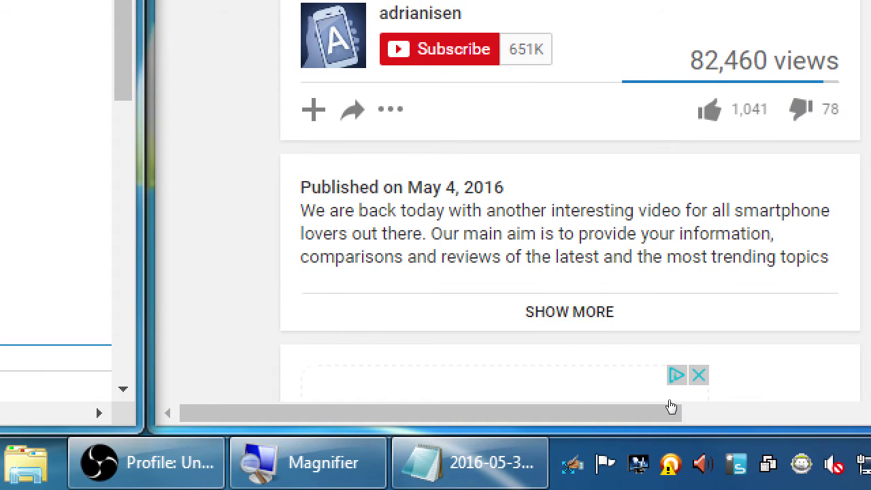
scroll(663, 405, "down", 5)
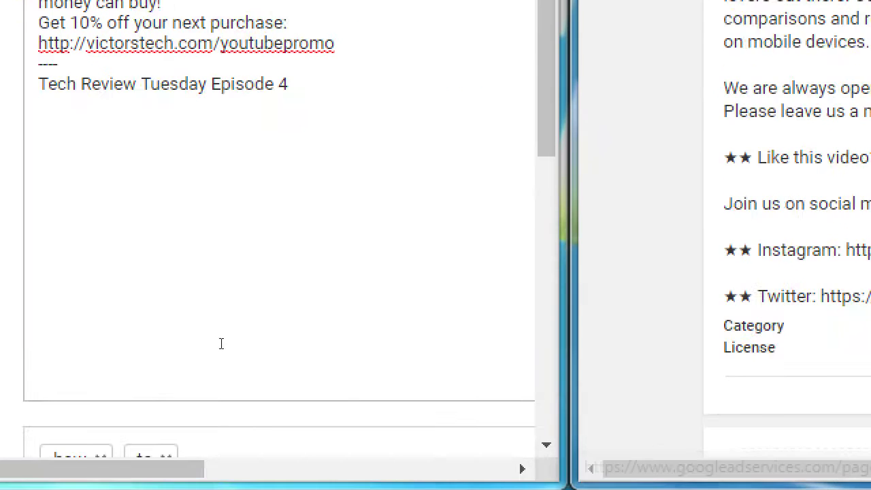
left_click(243, 187)
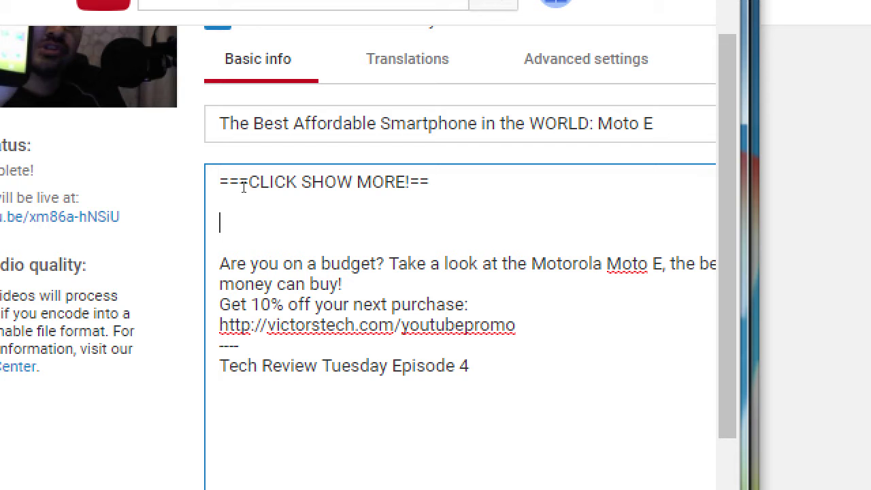
key("super+minus")
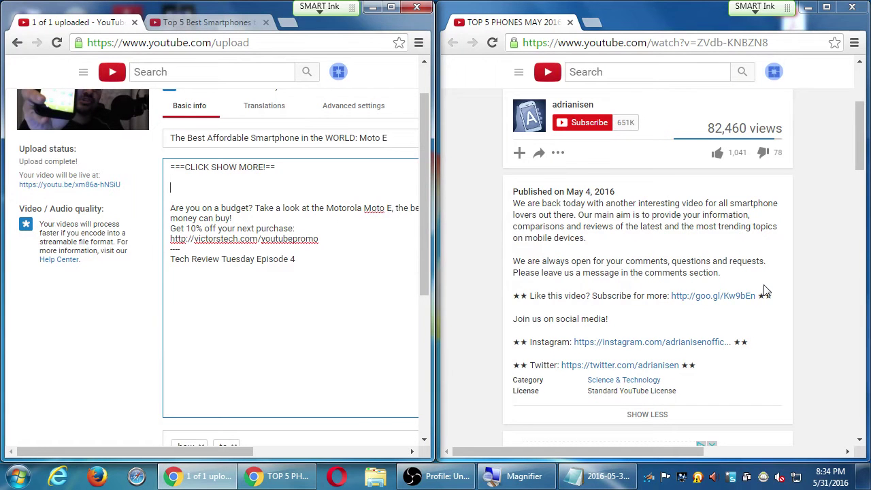
key("super+plus")
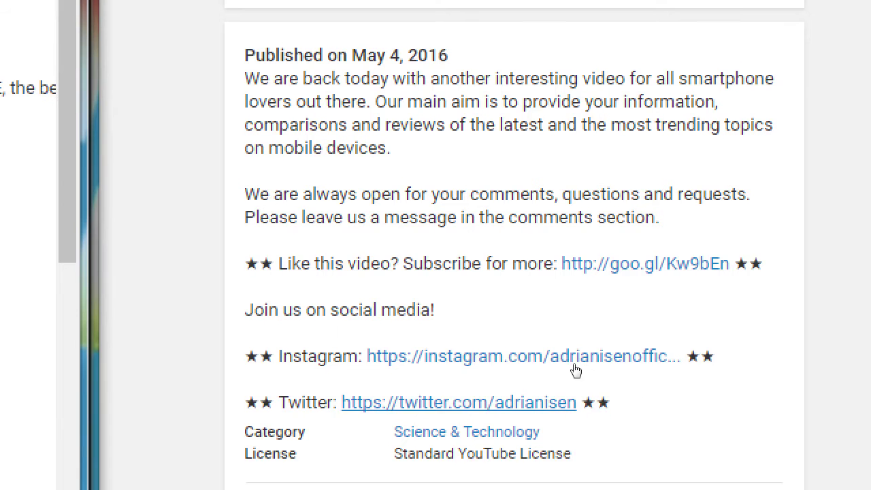
scroll(535, 315, "up", 2)
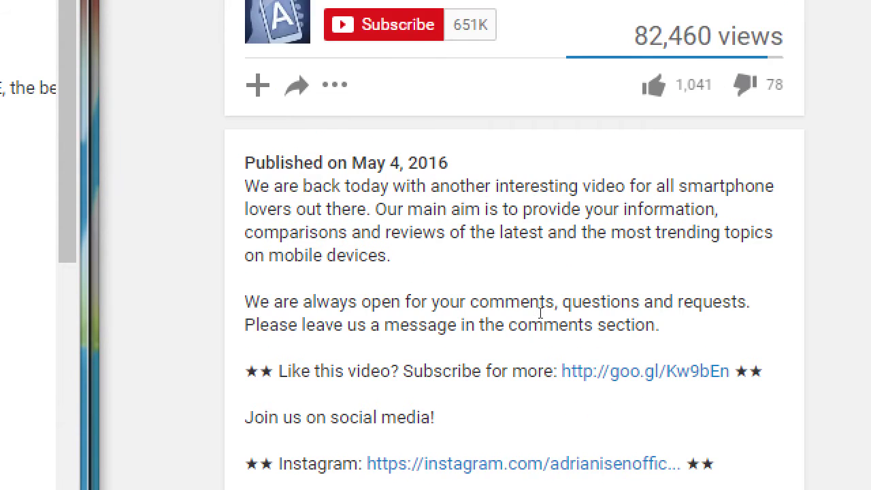
key("super+minus")
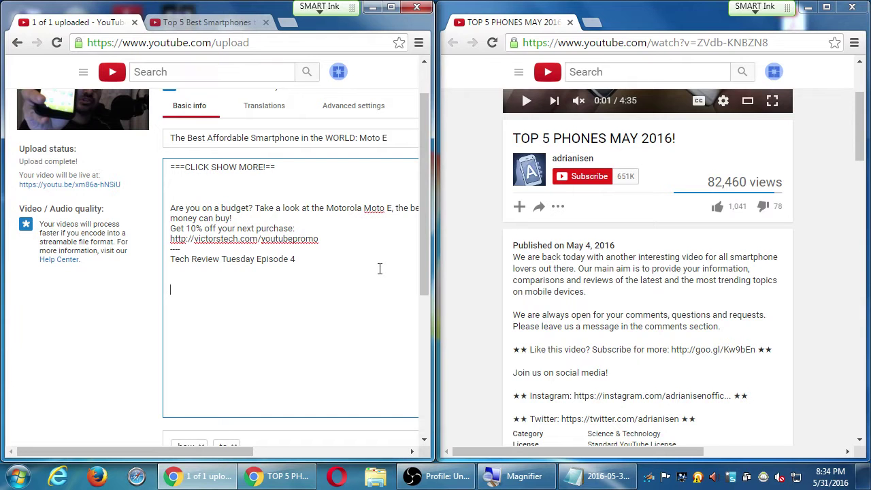
Step: Add a 'Description Tips' heading on a new line at the end of the Notepad notes
left_click(603, 476)
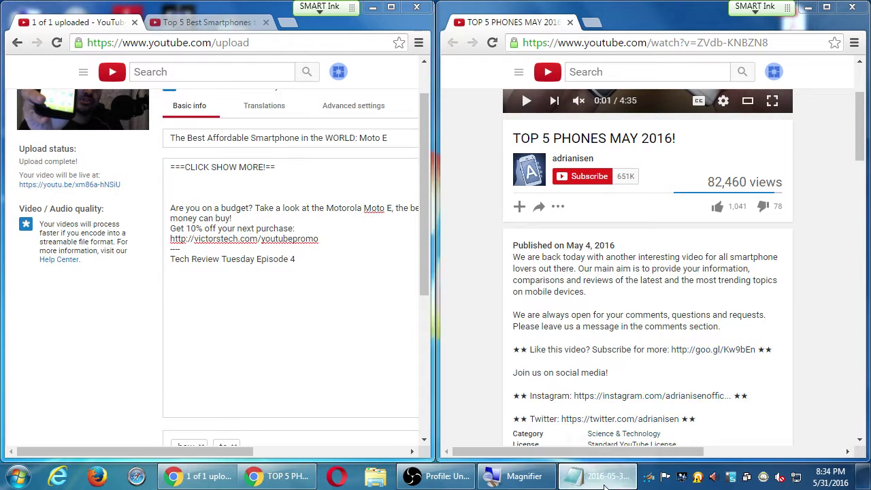
key("Return")
key("Return")
key("Return")
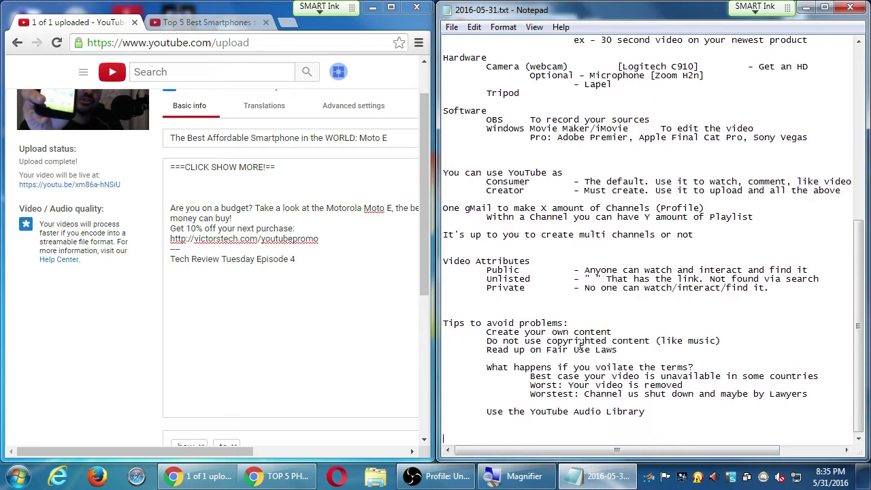
key("super+plus")
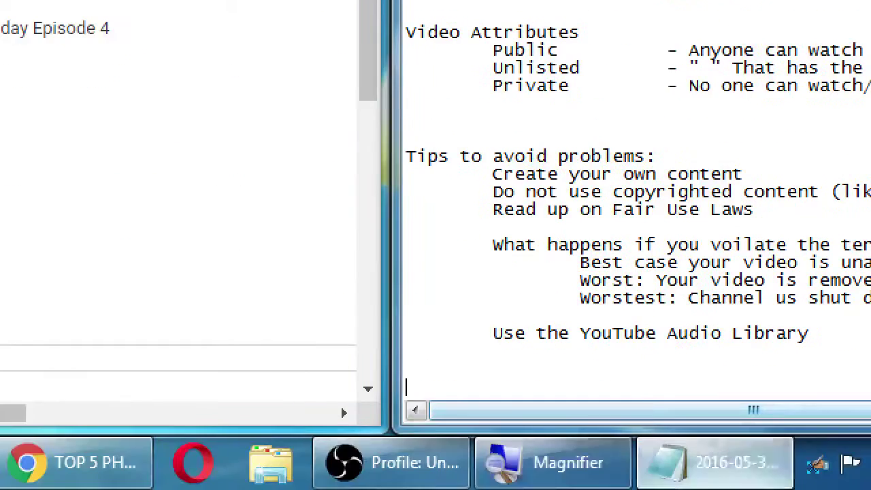
type("In de")
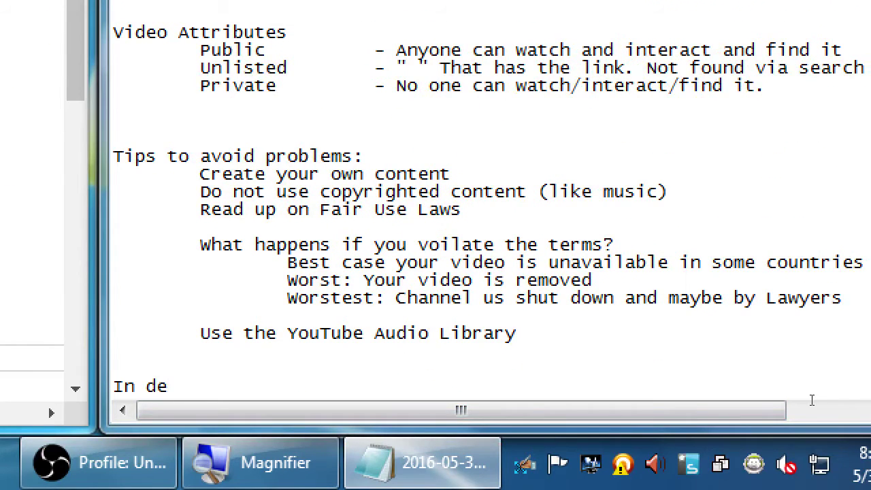
type("scription")
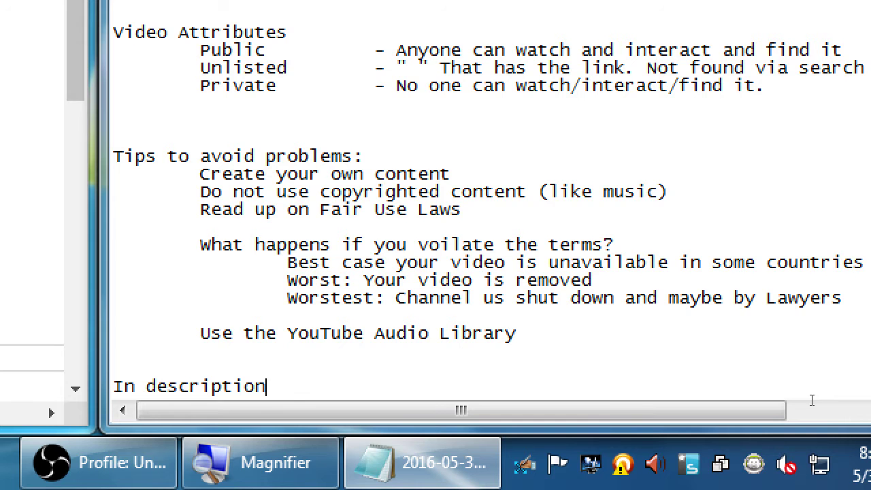
type(":")
key("Return")
key("Tab")
key("shift+Home")
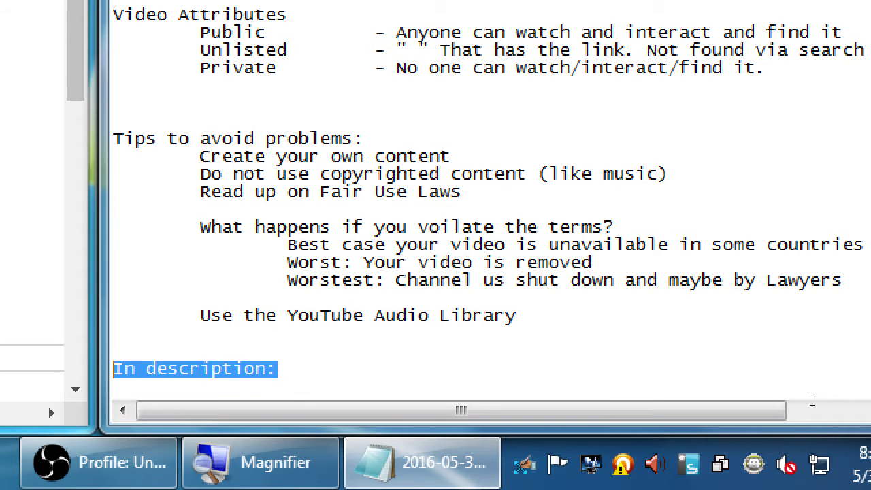
type("Description Tips")
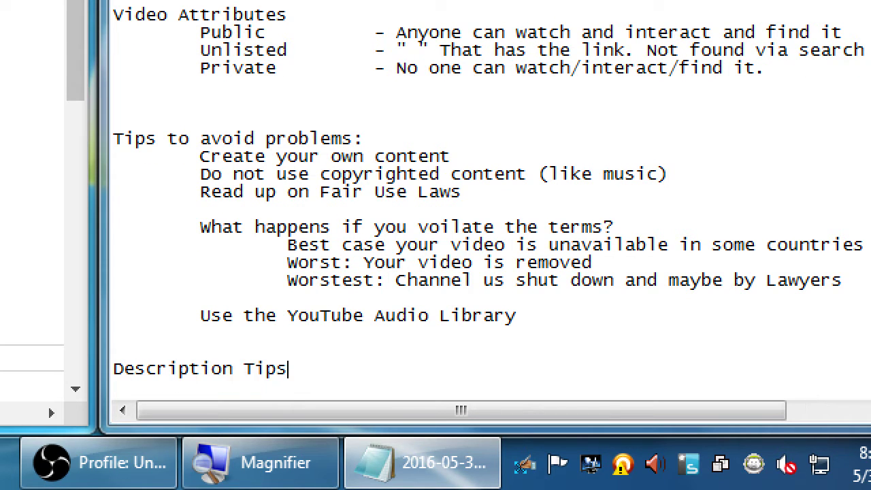
Step: Add the indented tip 'Only the first 3 lines will show up before READ MORE.'
key("Return")
key("Tab")
type("Only the fi")
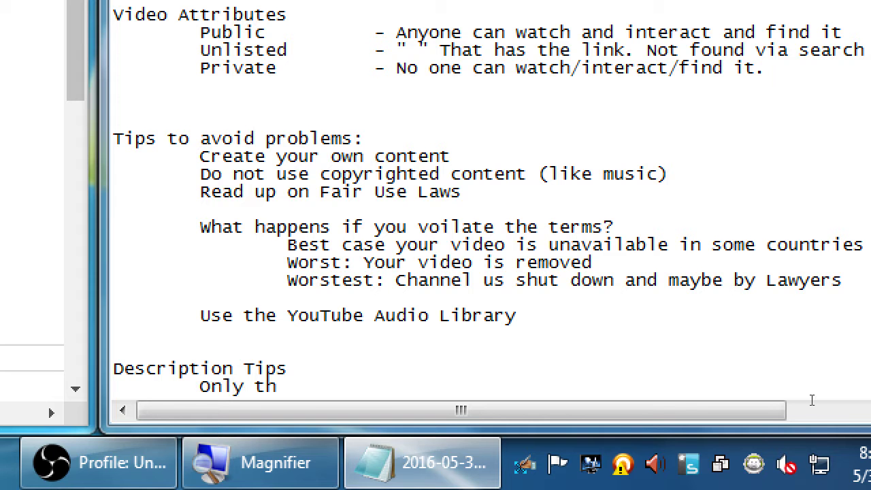
key("BackSpace")
key("BackSpace")
type("1s")
key("BackSpace")
key("BackSpace")
type("first 3 lines will show up before")
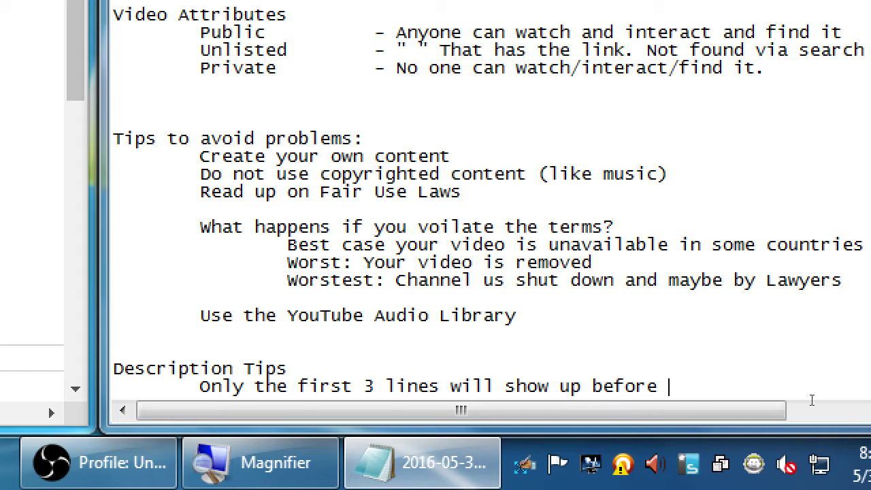
type(" READ MORE")
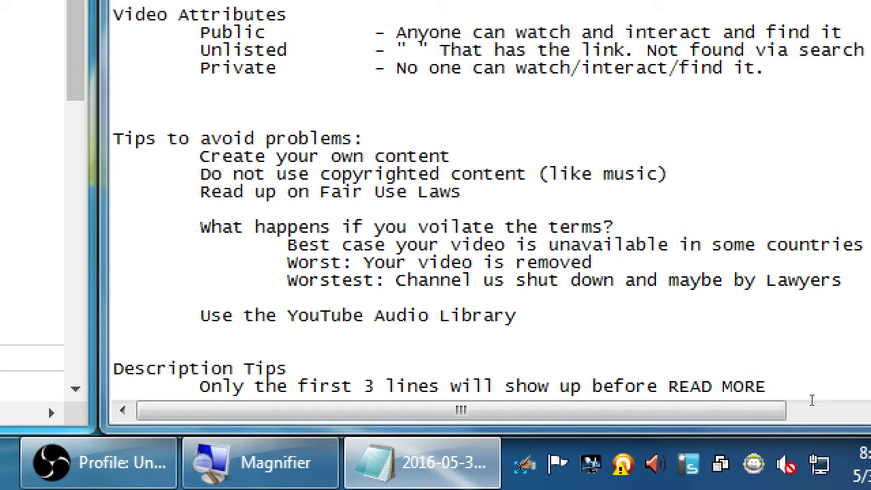
type(".")
Step: Add the indented tip 'Perhaps entice people to click READ MORE'
key("Return")
key("Tab")
type("aPerhaps")
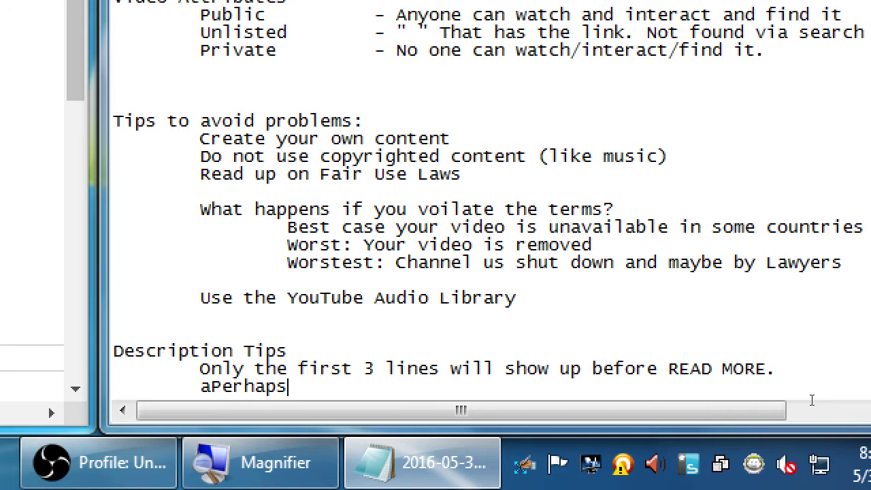
key("shift+Home")
key("BackSpace")
key("Tab")
type("Perhaps entice pe")
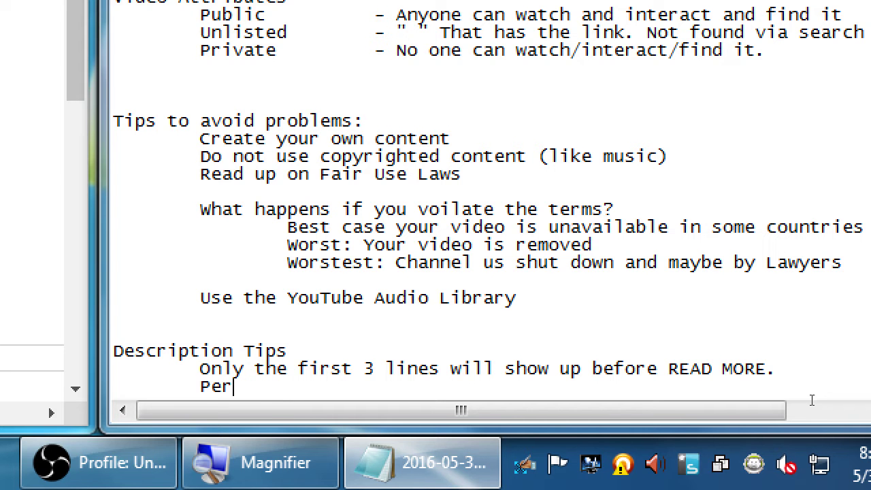
type("ople to click ")
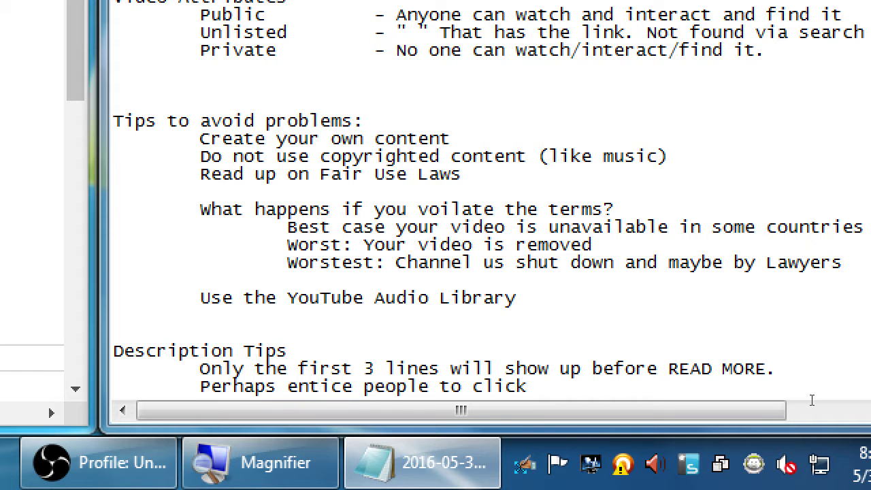
type("READ MROE")
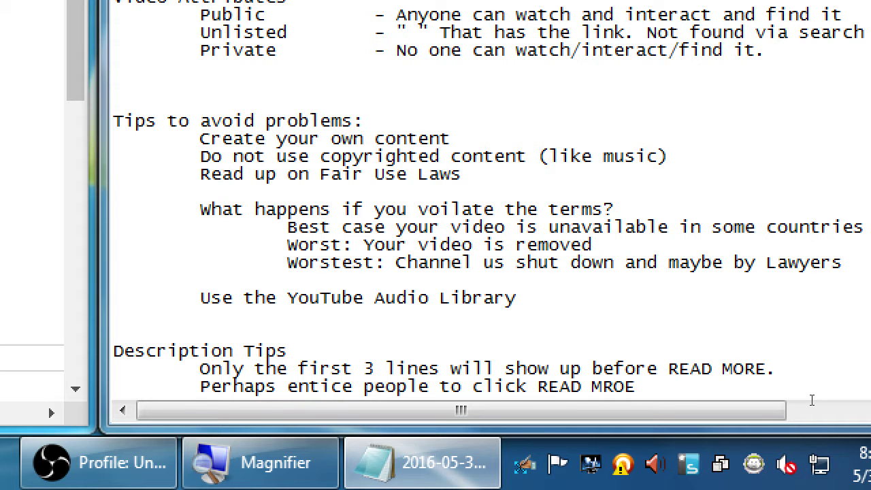
key("BackSpace")
key("BackSpace")
key("BackSpace")
type("ORE")
Step: Add the indented tip 'Perhaps include links (backlinks to your site/social)'
key("Return")
key("Tab")
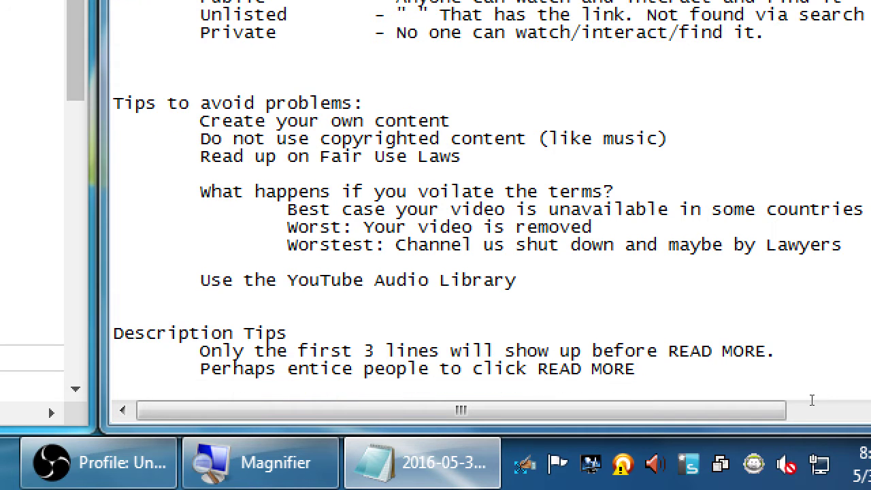
type("Perhaps inclu")
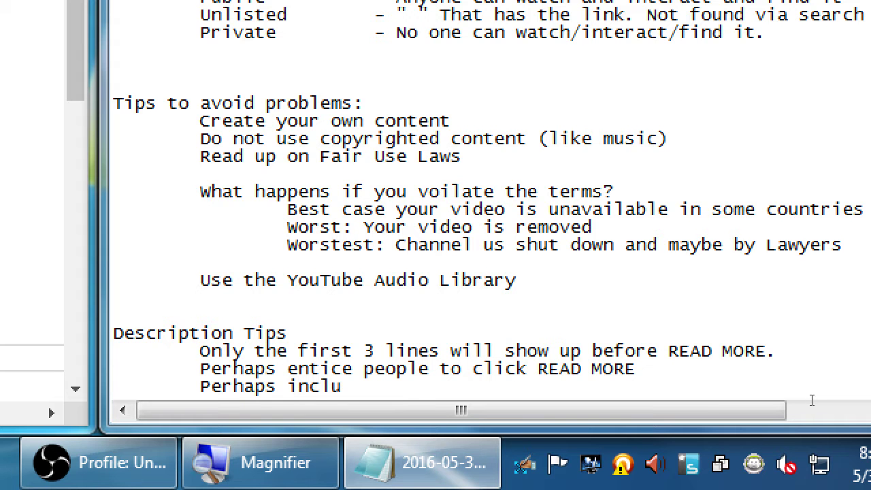
type("de links")
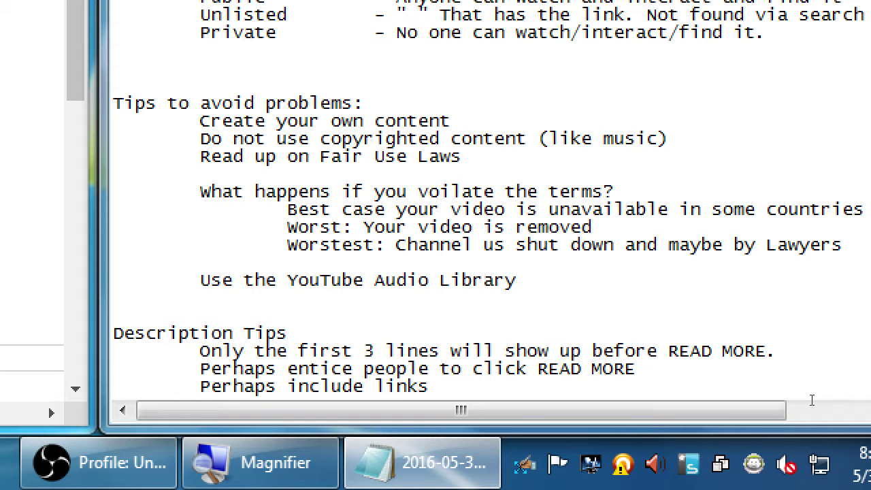
type(" (backlins to")
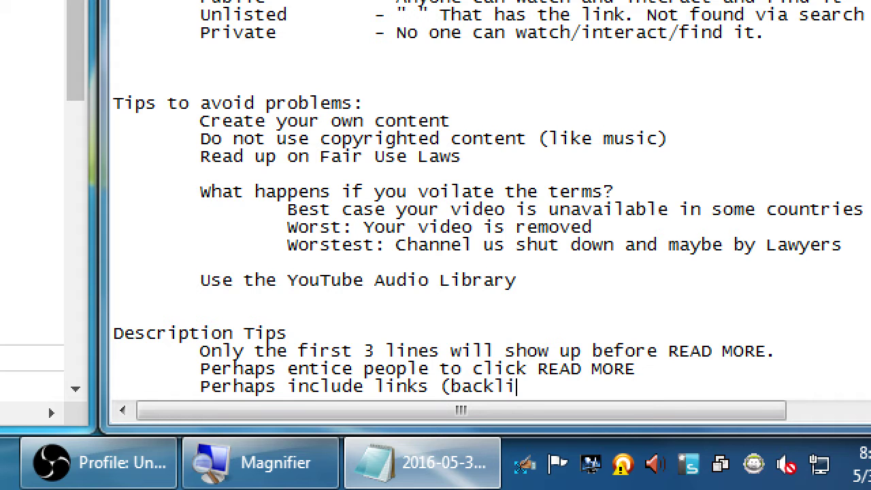
key("BackSpace")
key("BackSpace")
key("BackSpace")
key("BackSpace")
key("BackSpace")
key("BackSpace")
type("nks to your iste/")
key("BackSpace")
key("BackSpace")
key("BackSpace")
key("BackSpace")
key("BackSpace")
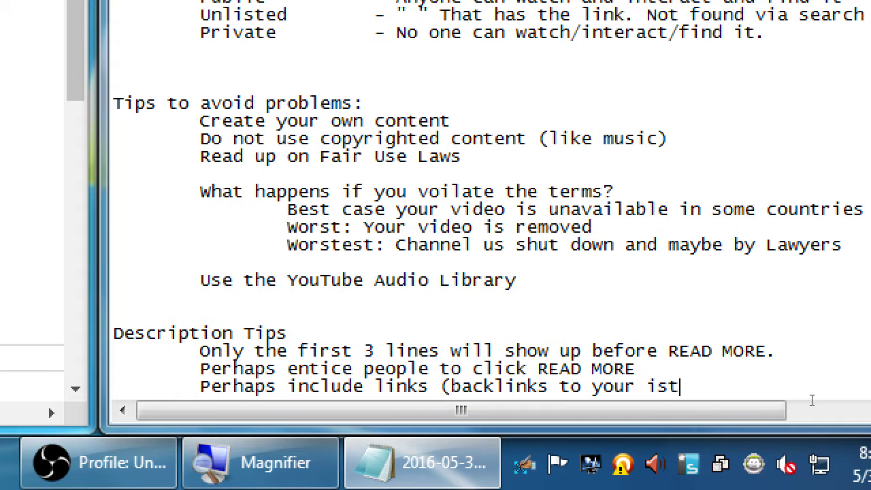
type("site/social)")
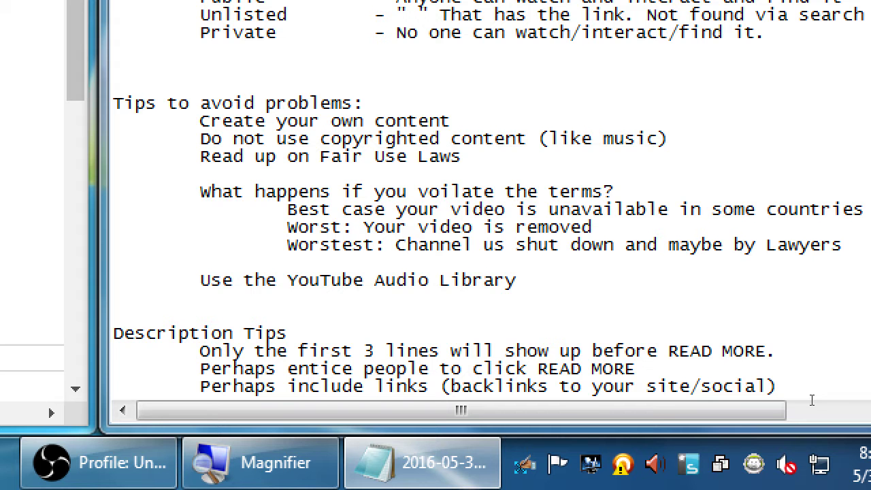
Step: Append '1 - 3 Links' to the backlinks tip, fixing the capital I
type("1")
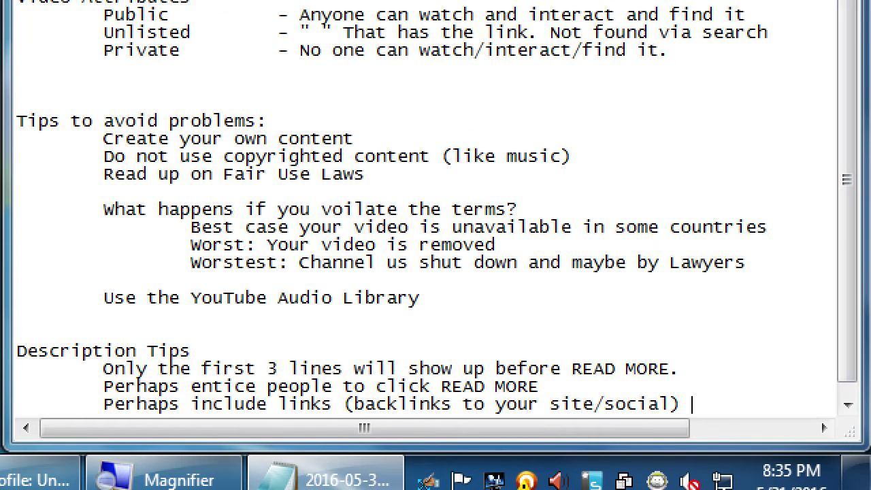
type(" - 3 LInks")
key("Left")
key("shift+Left")
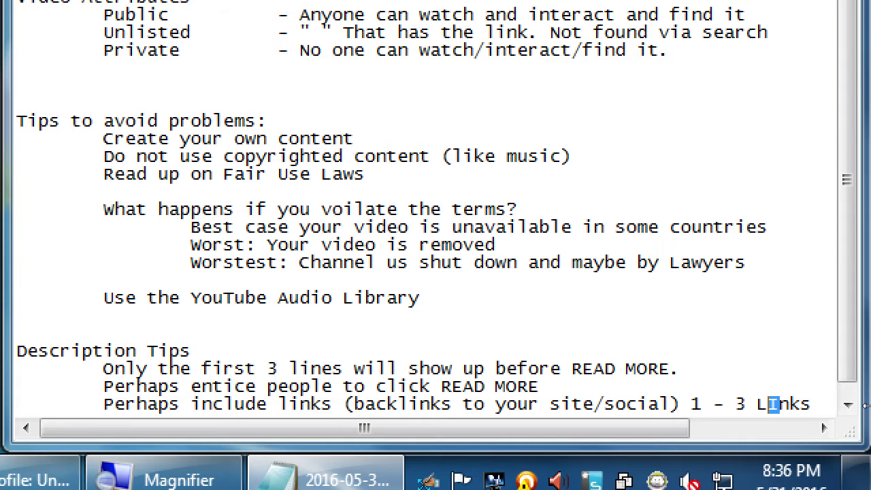
type("i")
Step: Add the indented tip 'Optional: Hashtags - They become active search links'
key("super+minus")
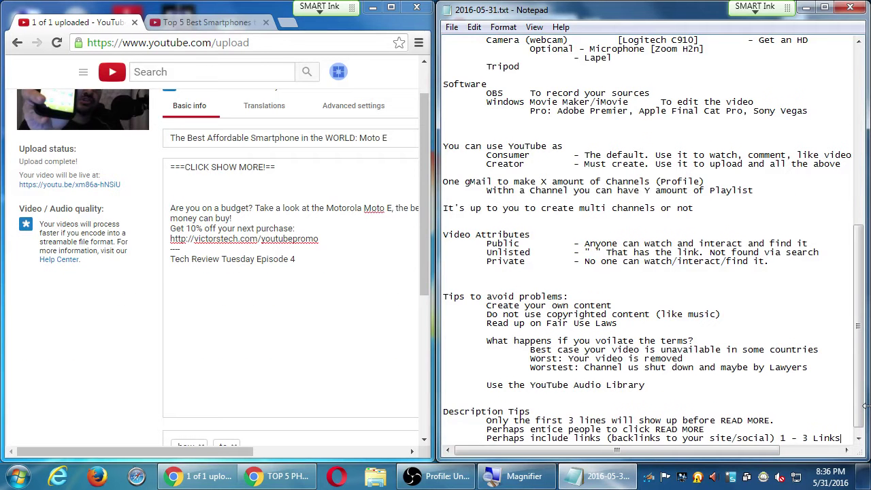
key("Return")
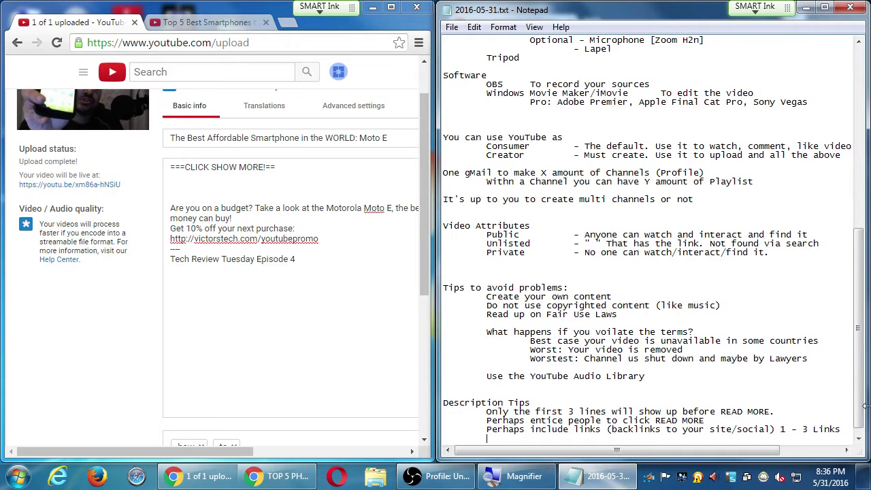
key("super+plus")
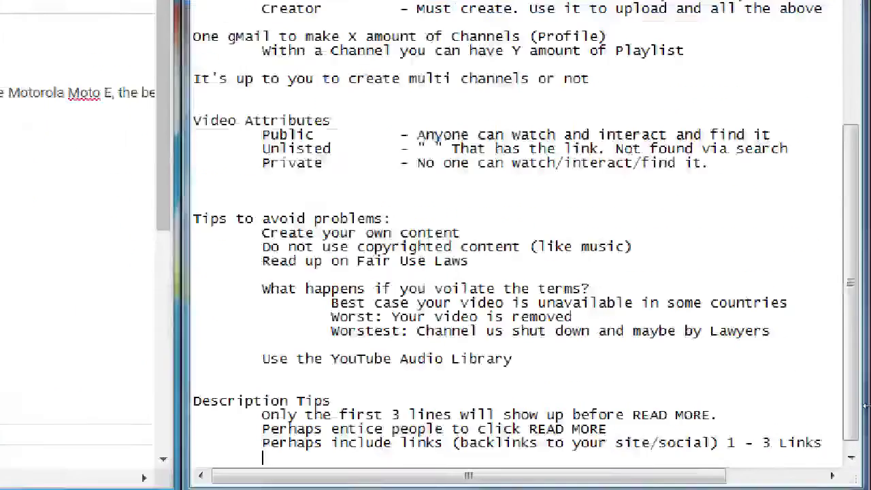
key("Tab")
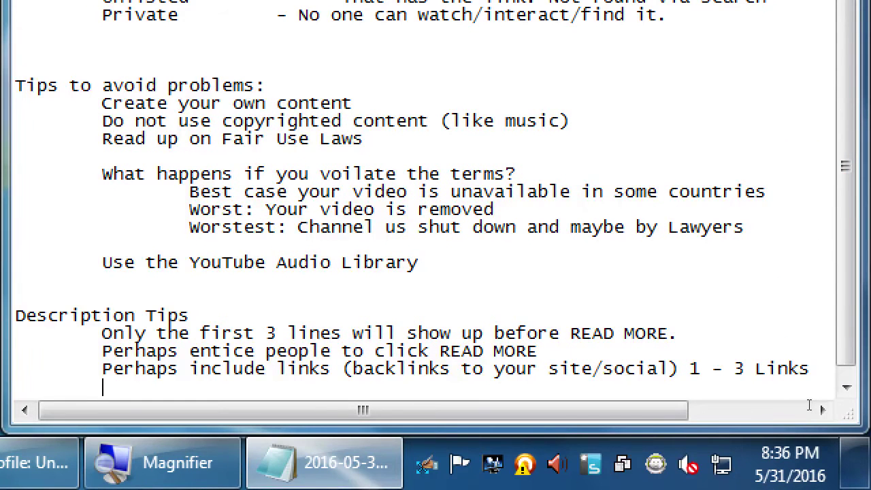
type("Optional: Hashtags")
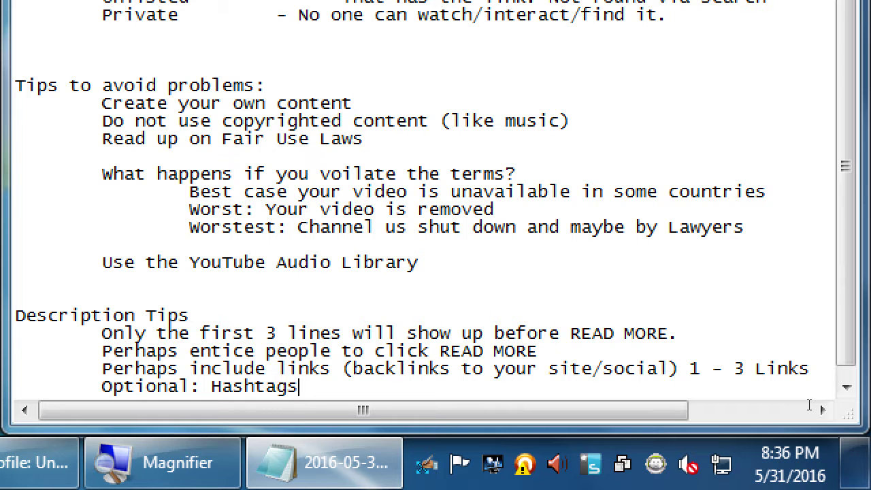
type("- They become ")
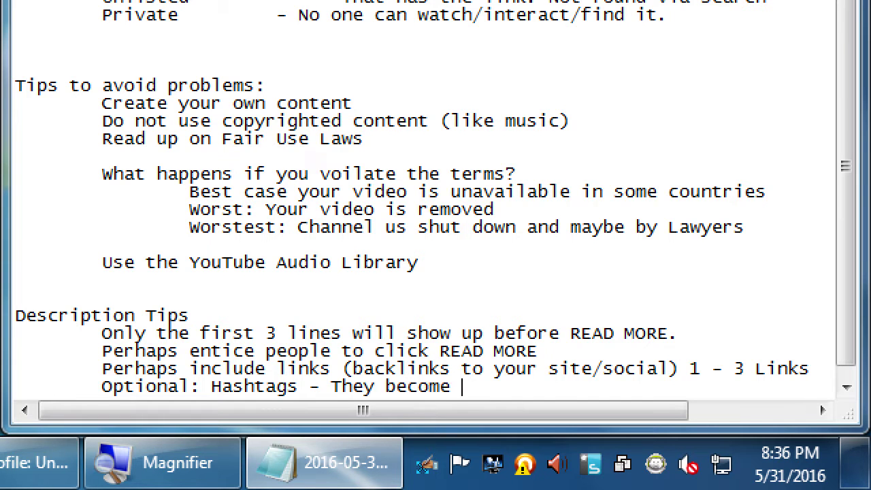
type("active search links")
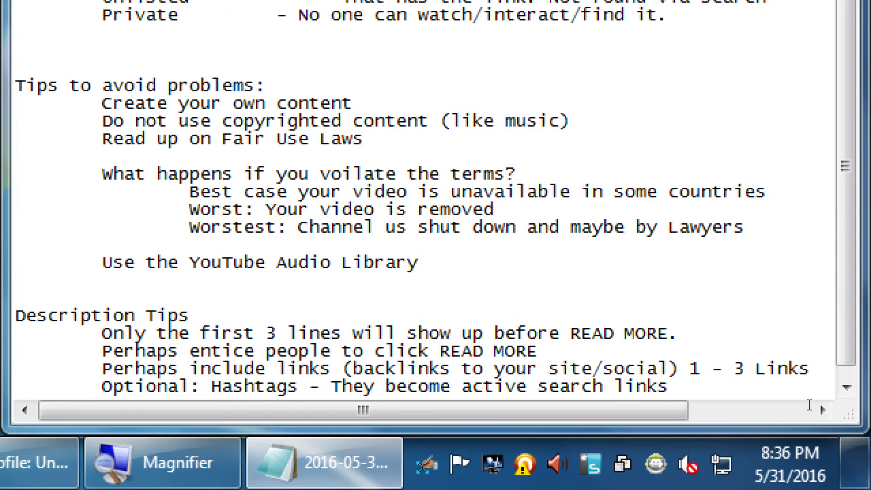
key("super+minus")
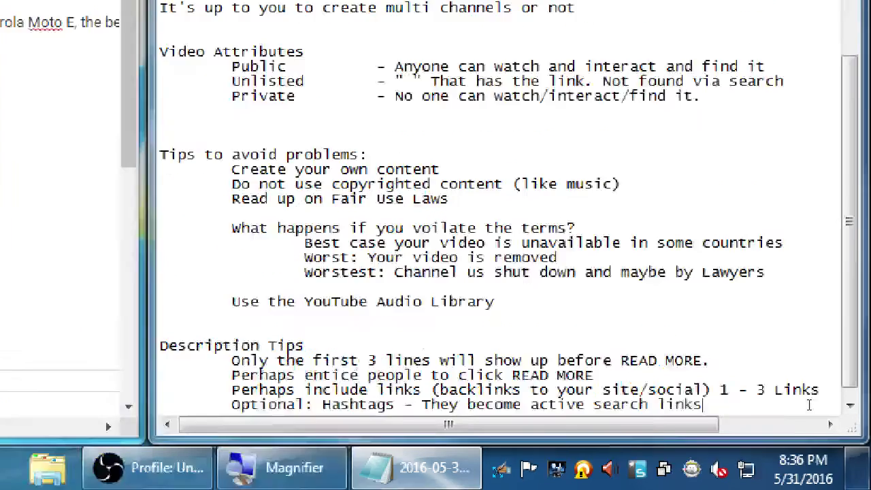
Step: Show the Top 5 Best Smartphones video page maximized with its full description expanded
left_click(232, 26)
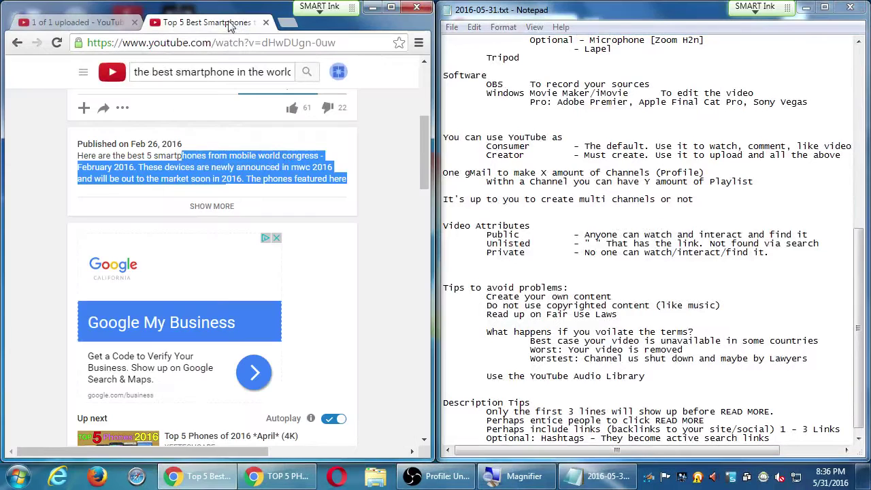
left_click(395, 11)
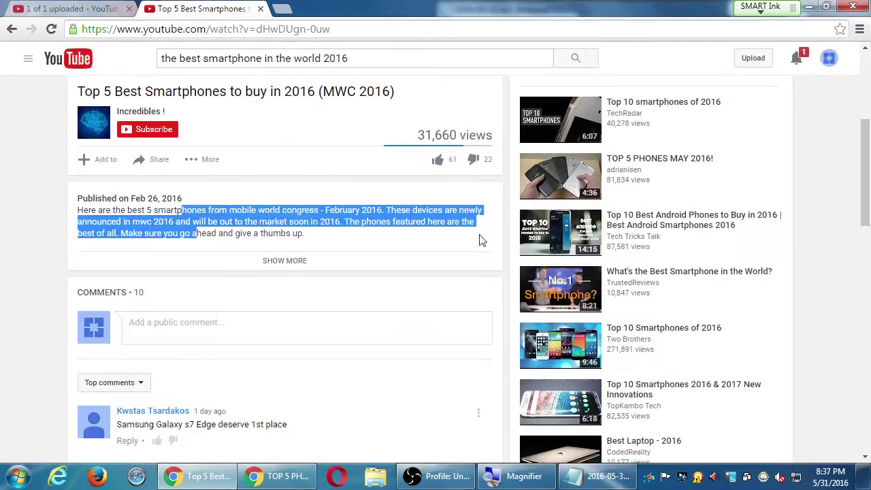
left_click(39, 227)
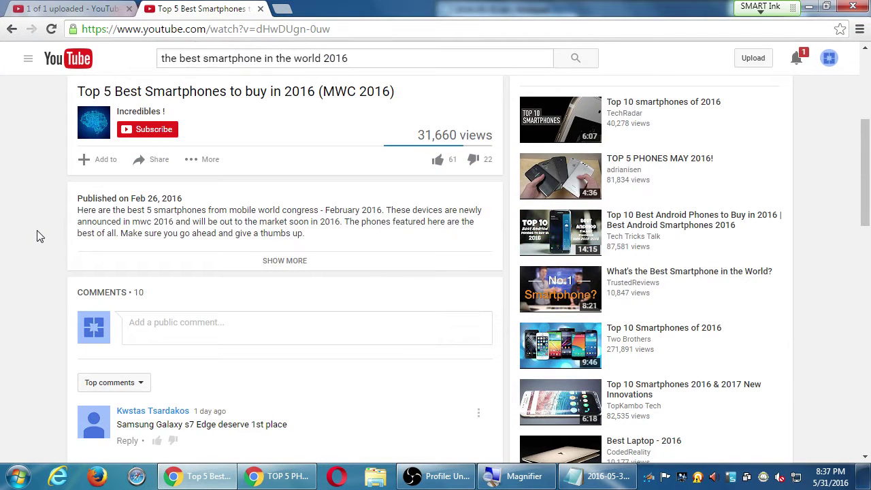
left_click(304, 261)
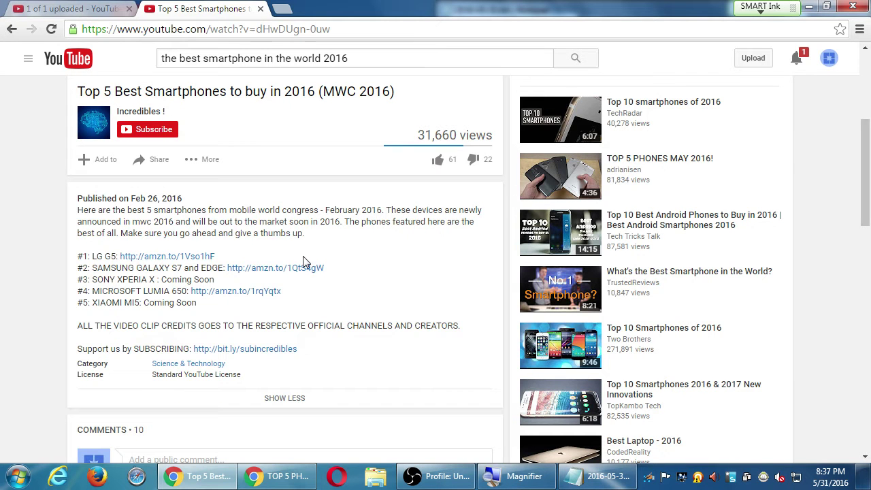
Step: Open the Top 10 Smartphones 2016 & 2017 video, mute and pause the ad, and expand its phone list
left_click(686, 384)
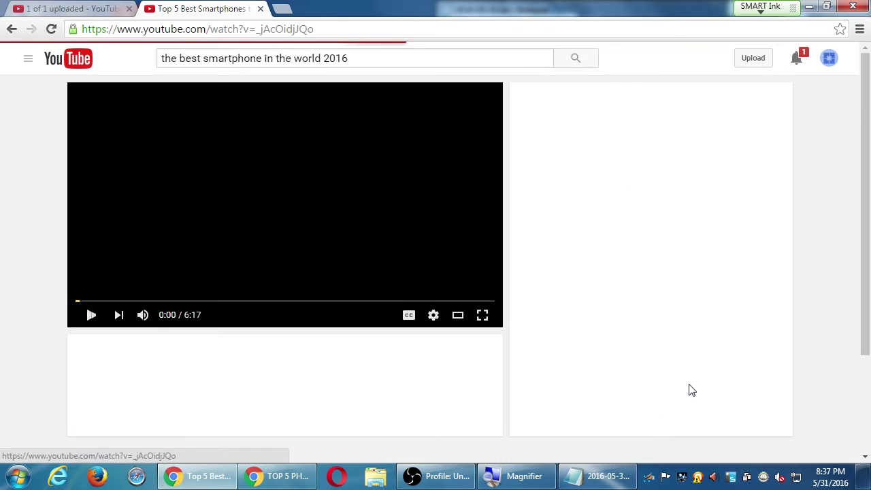
left_click(141, 315)
left_click(91, 314)
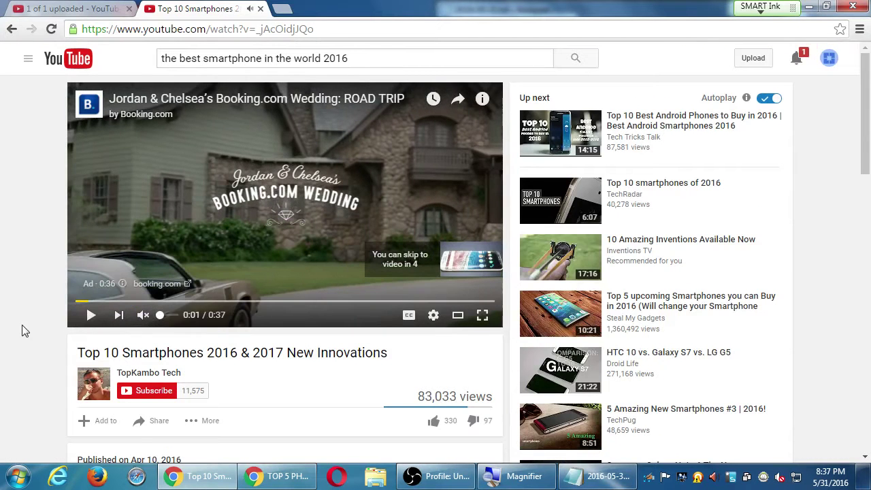
scroll(23, 331, "down", 5)
left_click(262, 177)
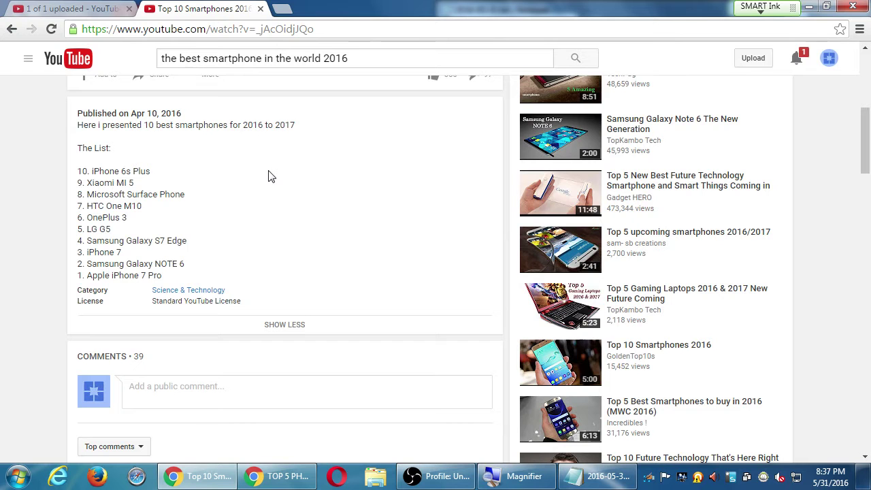
left_click(285, 324)
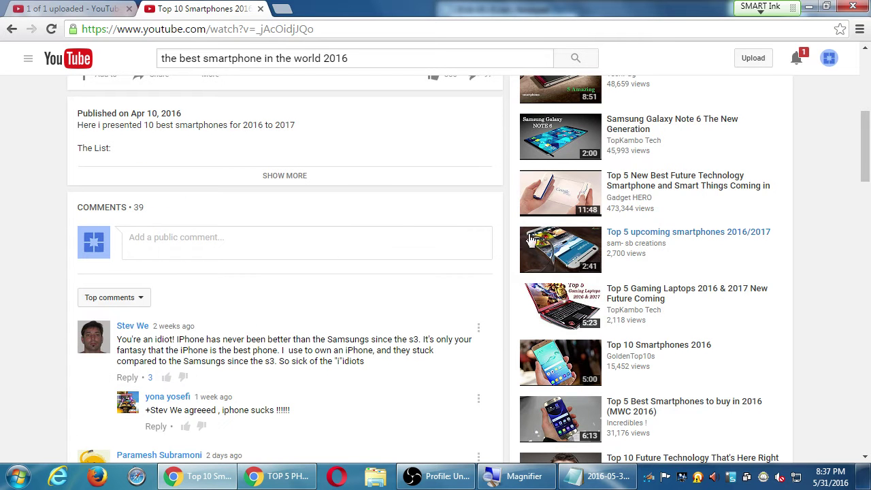
left_click(266, 176)
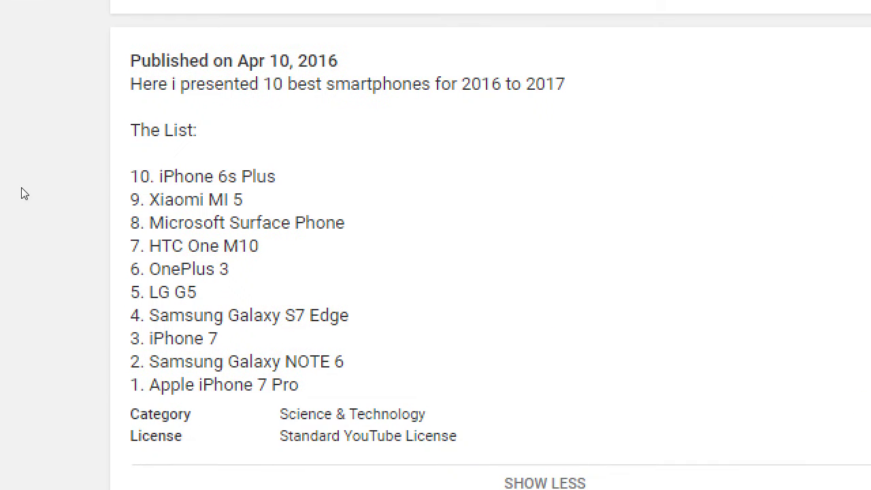
left_click(117, 232)
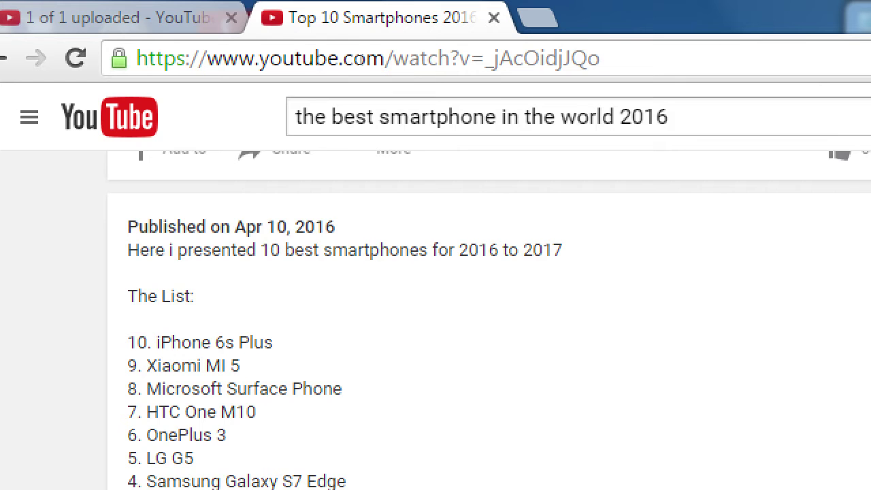
Step: Search YouTube for 'lg g5' via the suggestion, then bring the Notepad notes to the front
key("slash")
type("LG")
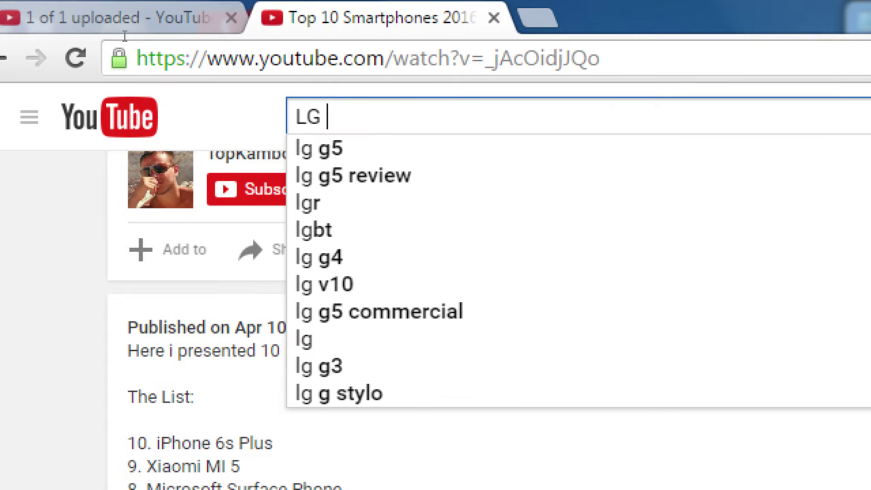
key("Down")
key("Return")
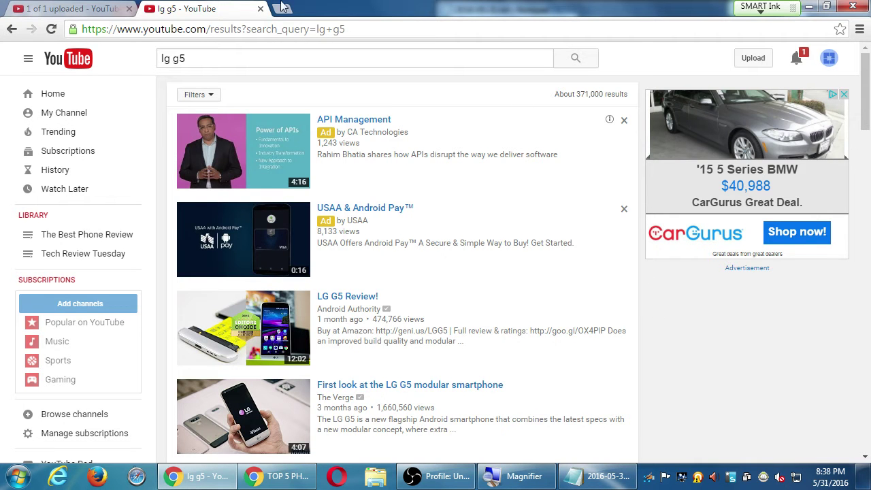
left_click(589, 469)
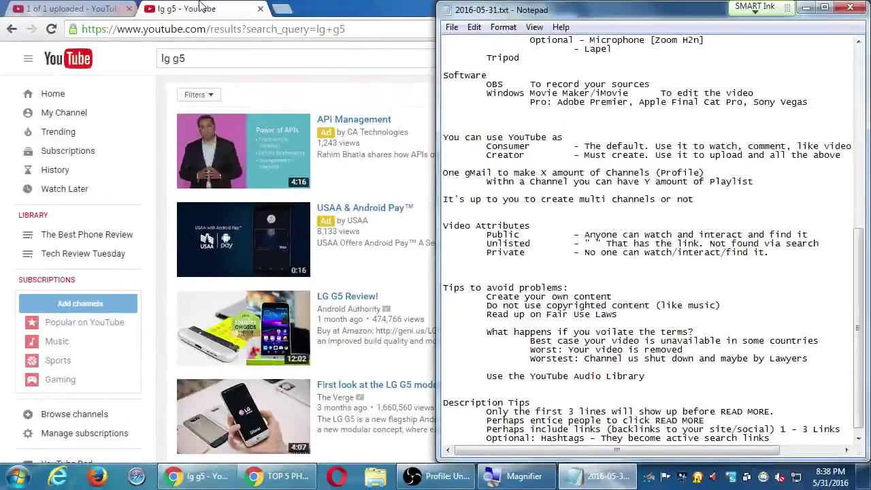
Step: Add hashtags #TechReviewTuesday and #Motorola on separate lines in the upload description
left_click(105, 8)
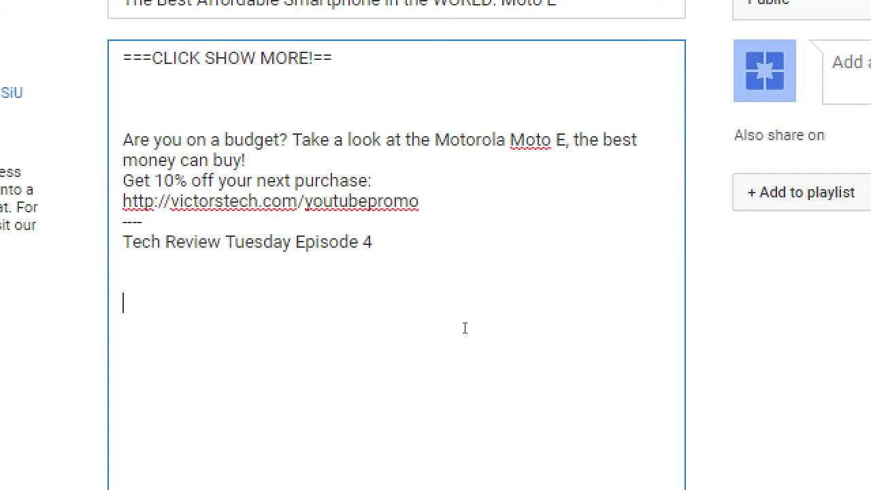
type("#TechREv")
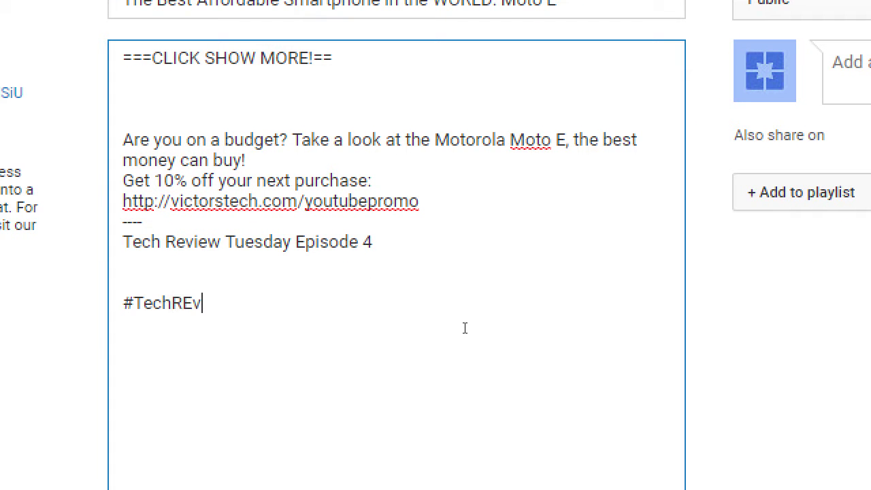
key("BackSpace")
key("BackSpace")
type("eviewTuesday")
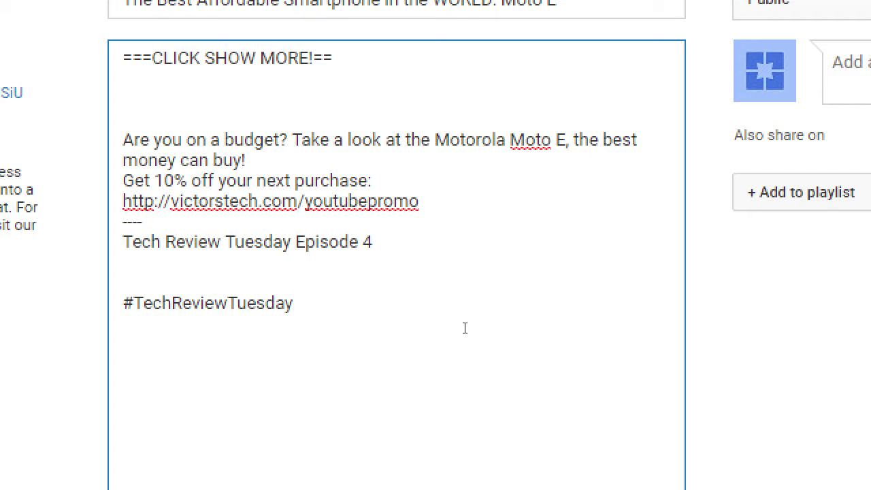
key("Return")
type("#Motorola")
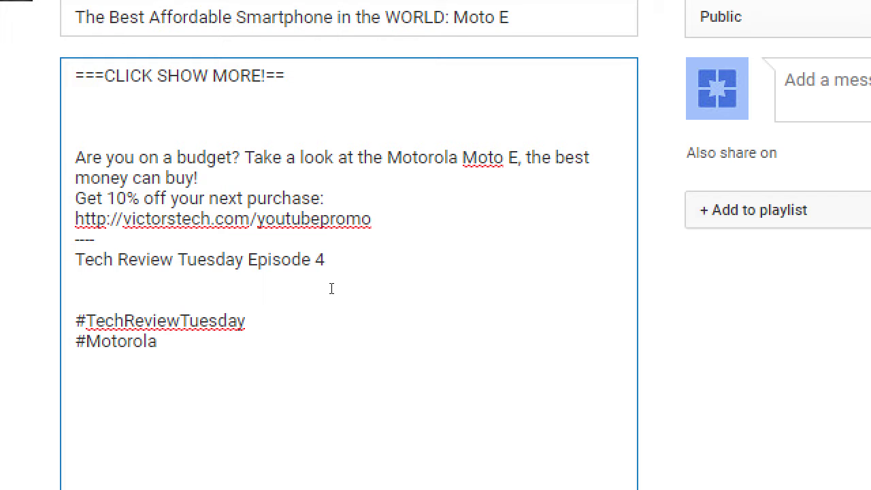
Step: Space out the Get 10% line, replace the ---- line with a blank line, and append 'by Victor' to Episode 4
key("Up")
key("Up")
key("Up")
key("Up")
key("Up")
key("Up")
key("Home")
key("Return")
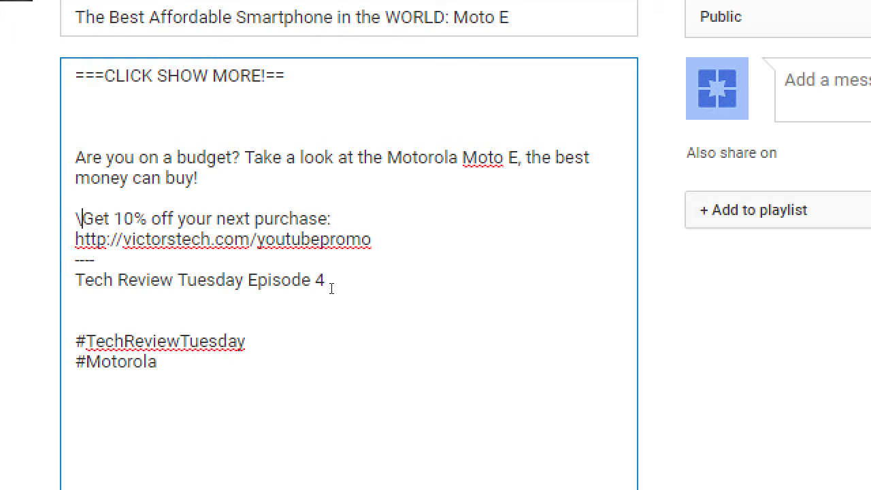
key("BackSpace")
key("Down")
key("Down")
key("shift+End")
key("BackSpace")
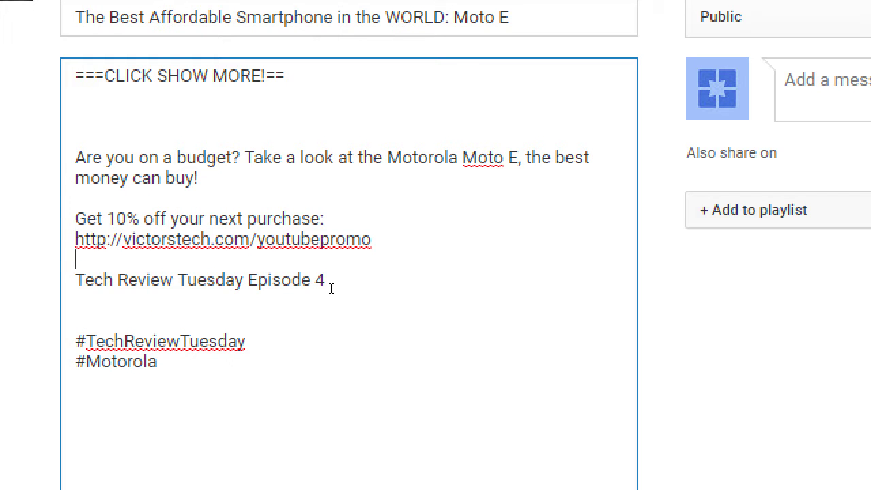
left_click(331, 288)
type("by Vic")
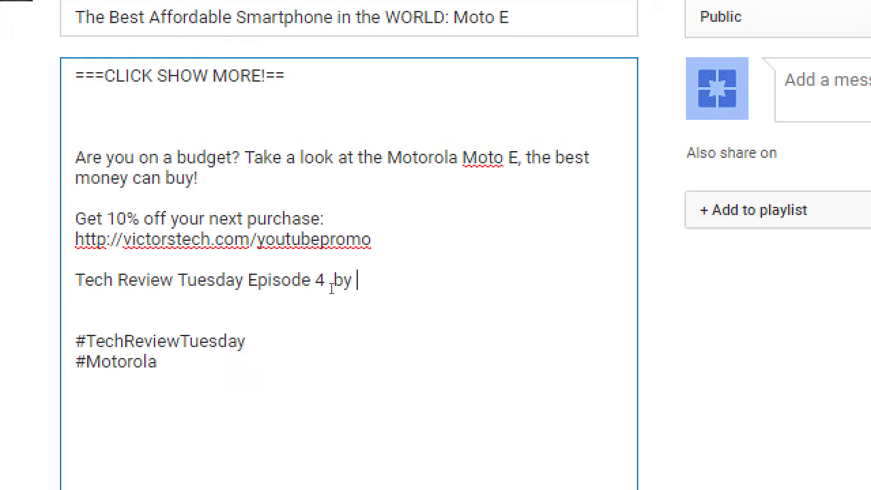
type("tor")
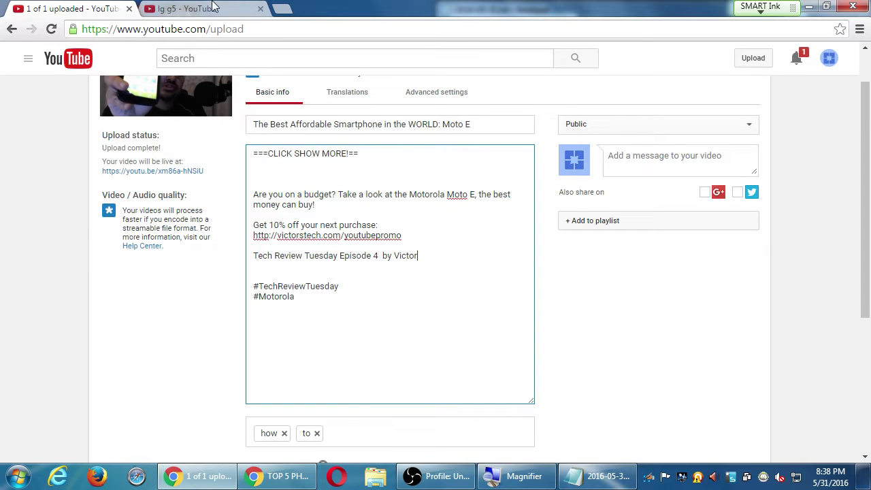
Step: Search 'investing tips for beginners' and open the Top 5 Investing Tips for Beginners 2016 video
left_click(191, 9)
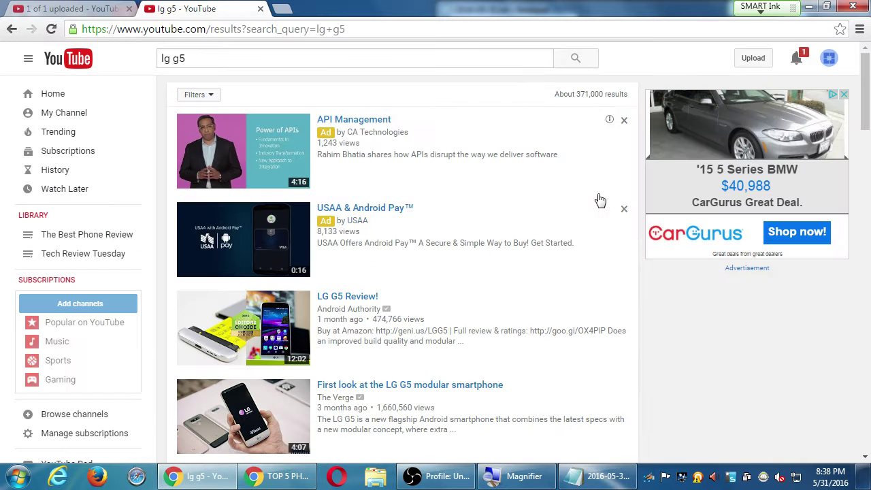
left_click(295, 60)
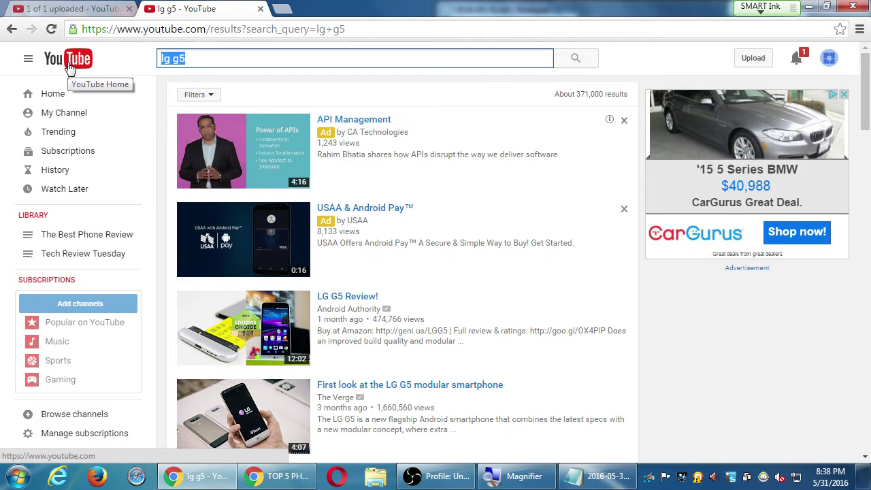
key("BackSpace")
type("invet")
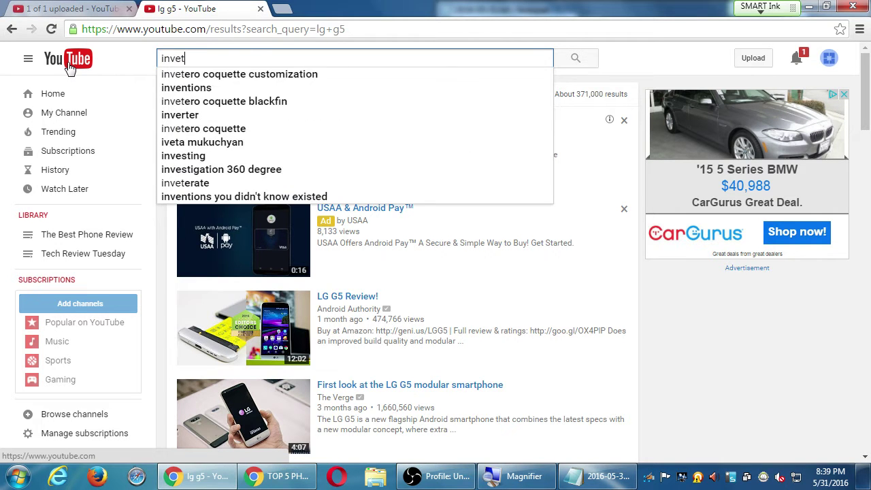
key("BackSpace")
type("sting tips for beg")
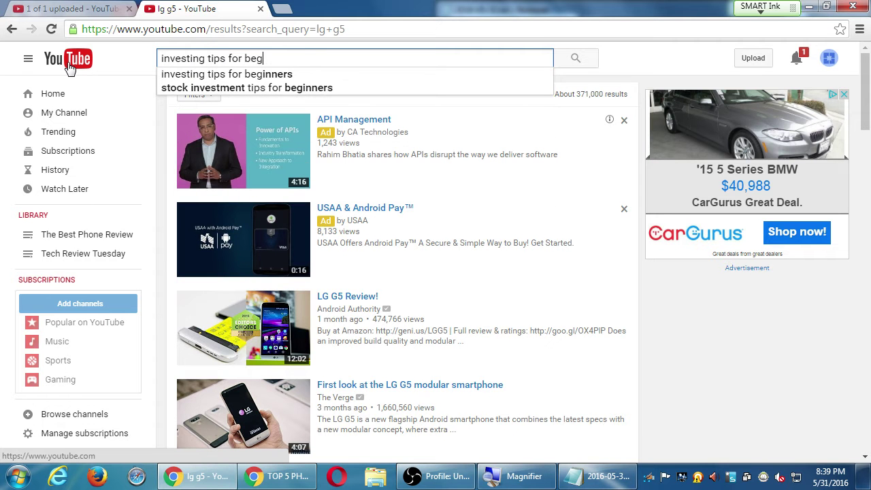
type("inners")
key("Return")
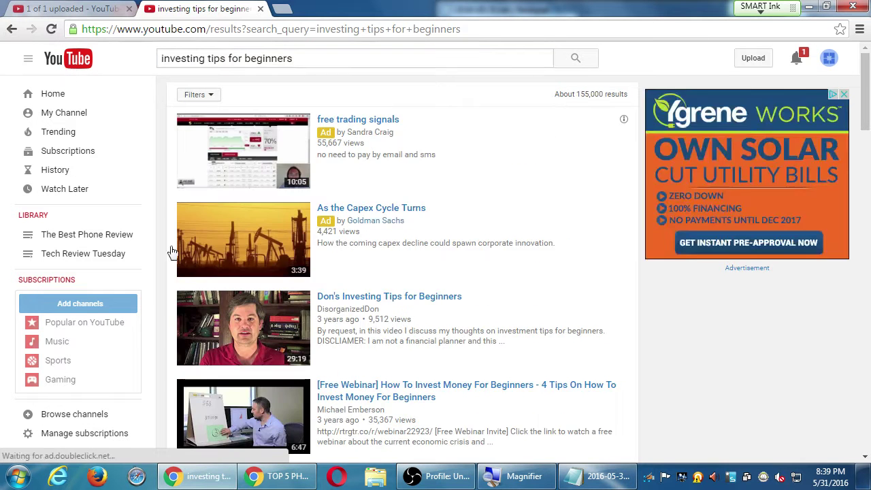
scroll(271, 291, "down", 3)
scroll(270, 291, "down", 2)
left_click(398, 274)
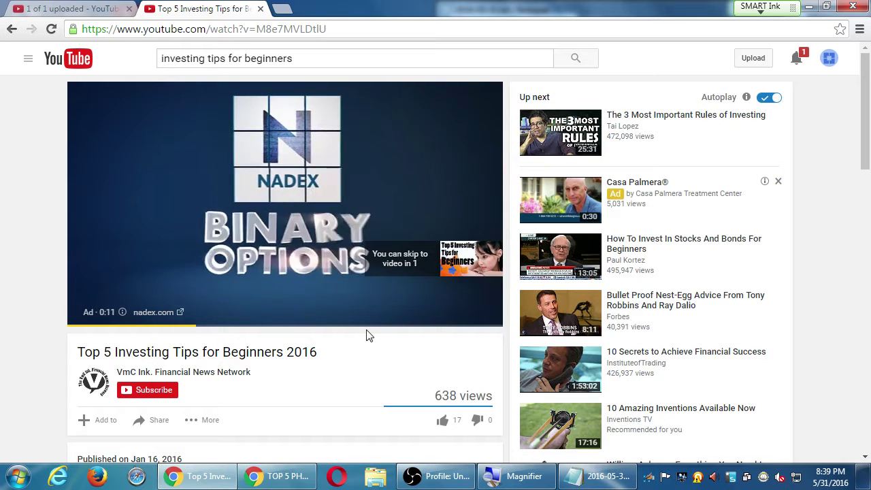
Step: Skip the ad, pause the video, and expand its description to show chapters 00:07 Intro through 22:35 Disclaimers
left_click(429, 264)
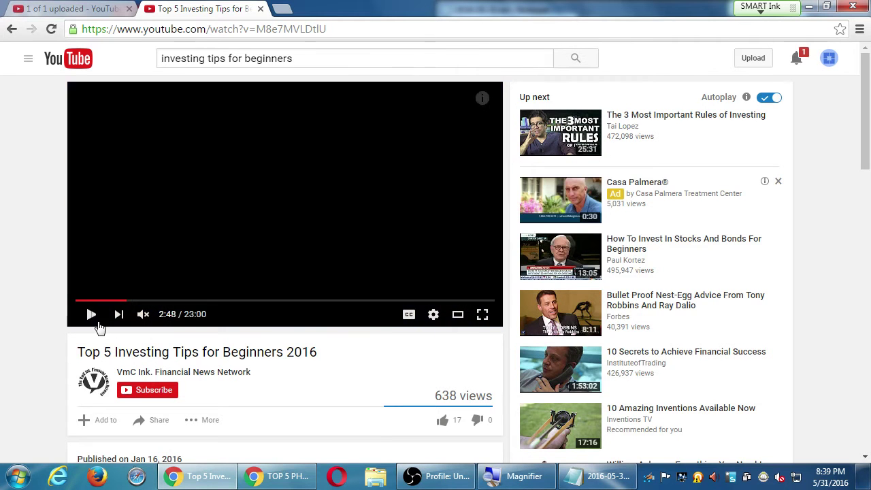
left_click(88, 320)
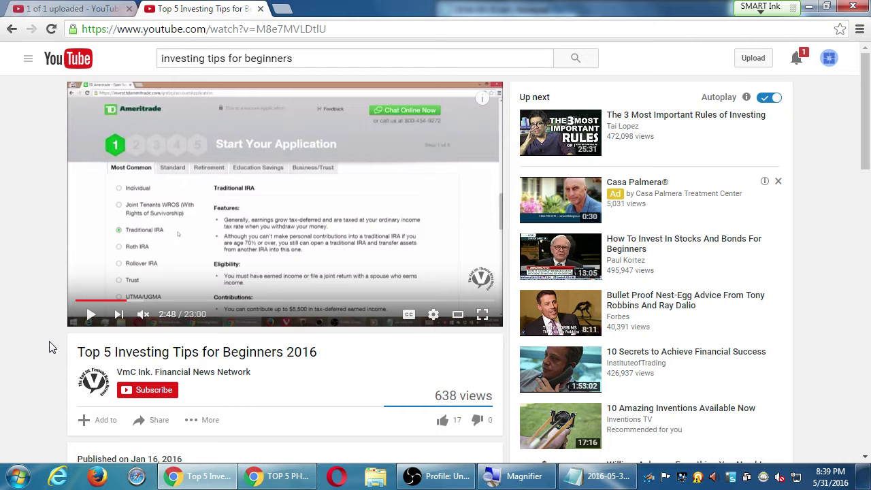
scroll(71, 343, "down", 2)
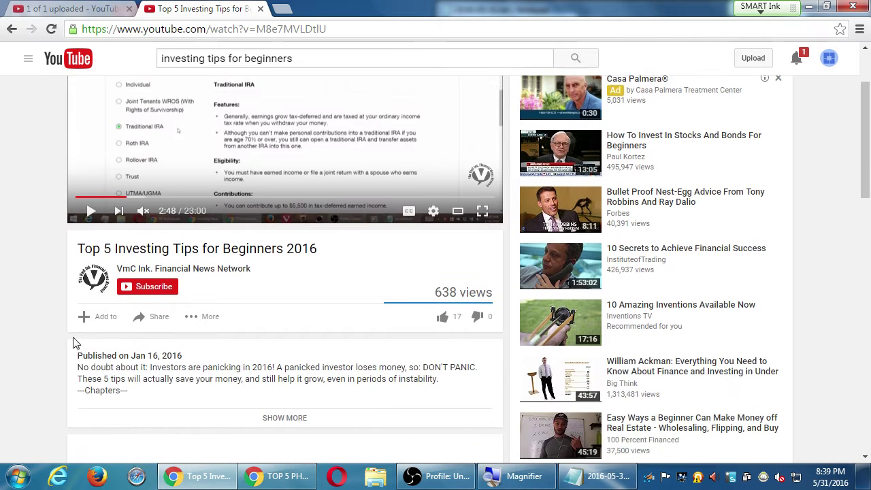
scroll(71, 343, "down", 1)
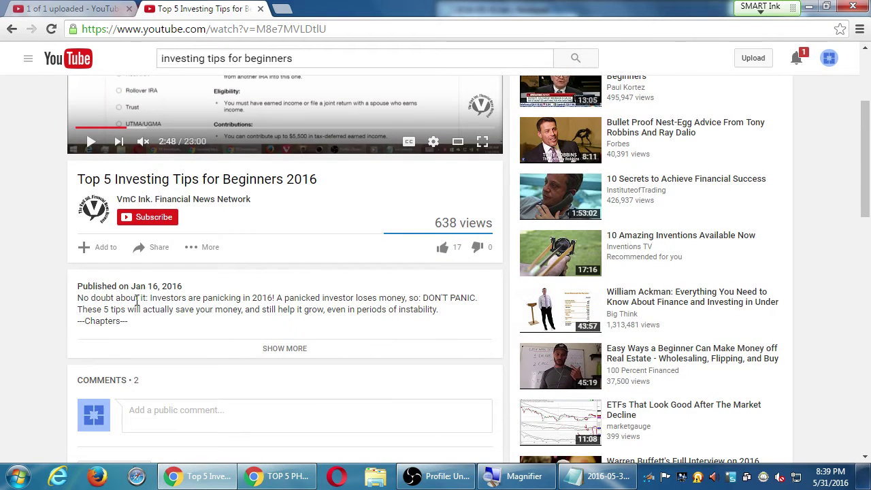
left_click_drag(126, 301, 292, 309)
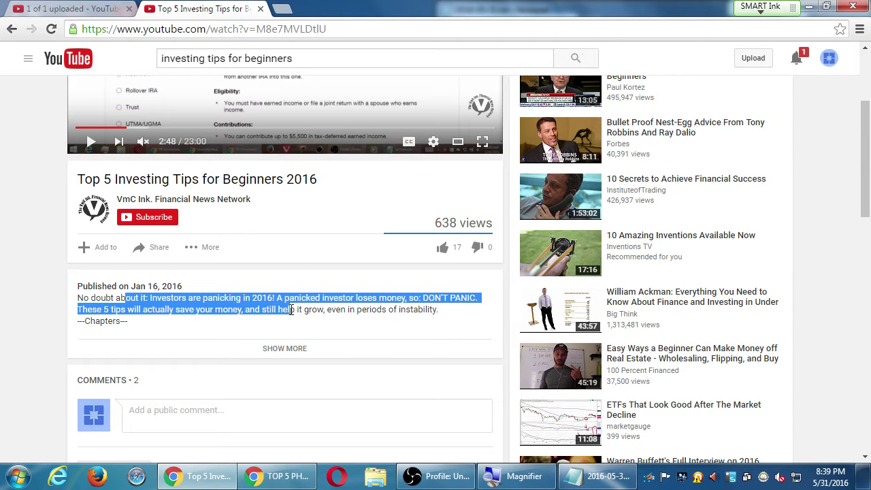
left_click(292, 359)
scroll(15, 306, "down", 1)
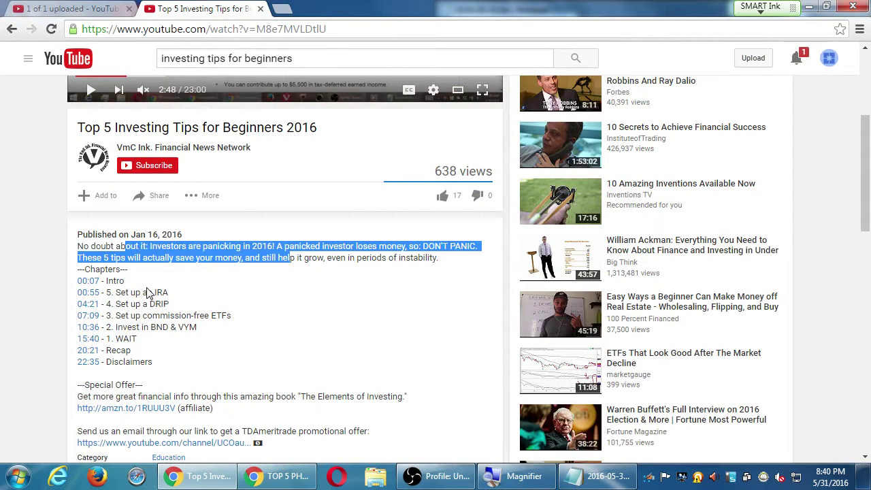
scroll(147, 294, "up", 1)
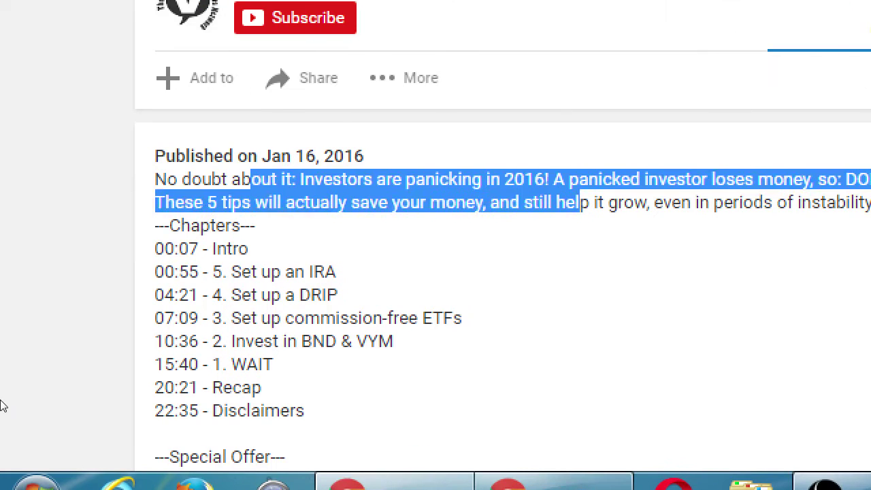
left_click(63, 366)
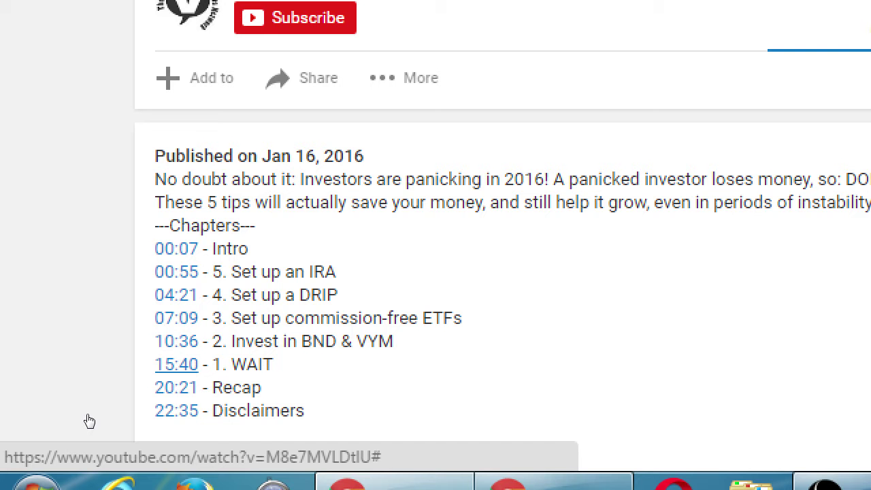
Step: Below the byline, add '--Chapters--' with '00:25 - Hello' and '00:55 - Hardware'
key("super+minus")
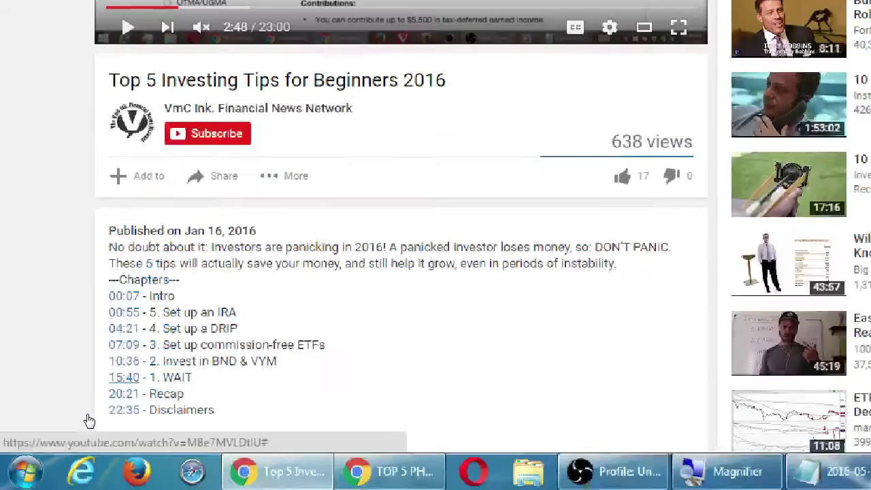
key("ctrl+shift+Tab")
key("super+plus")
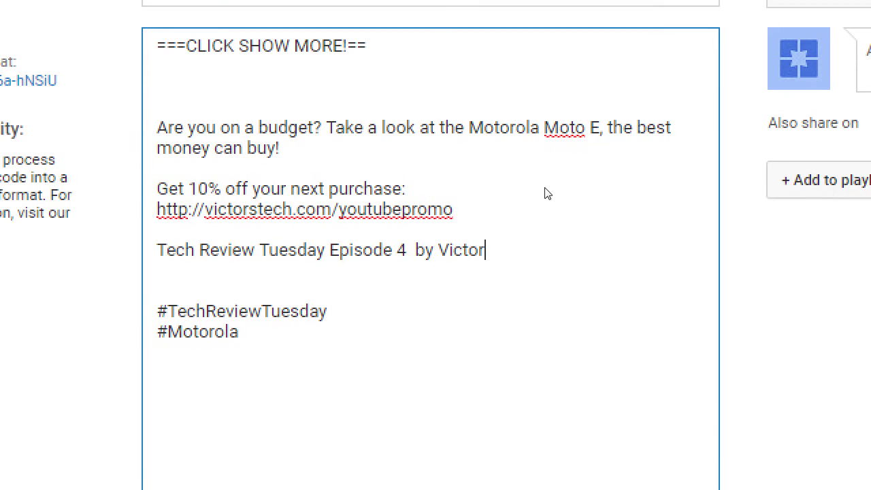
key("Return")
key("Return")
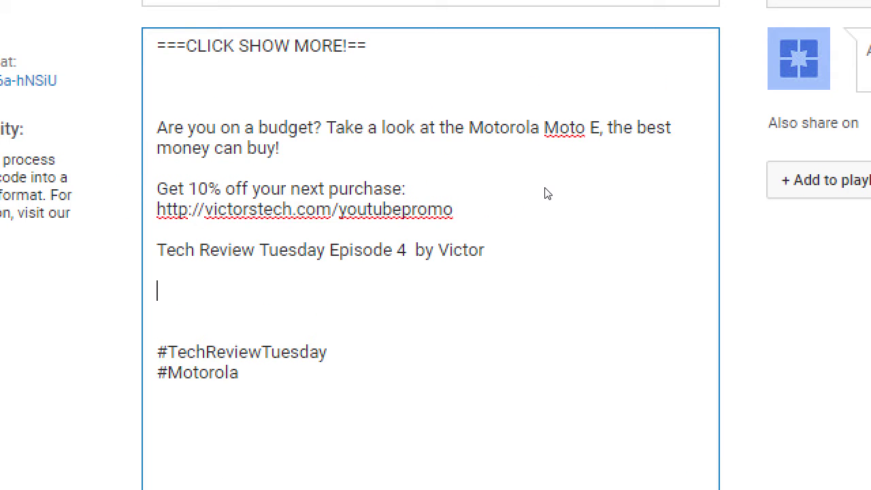
type("--Chapters-")
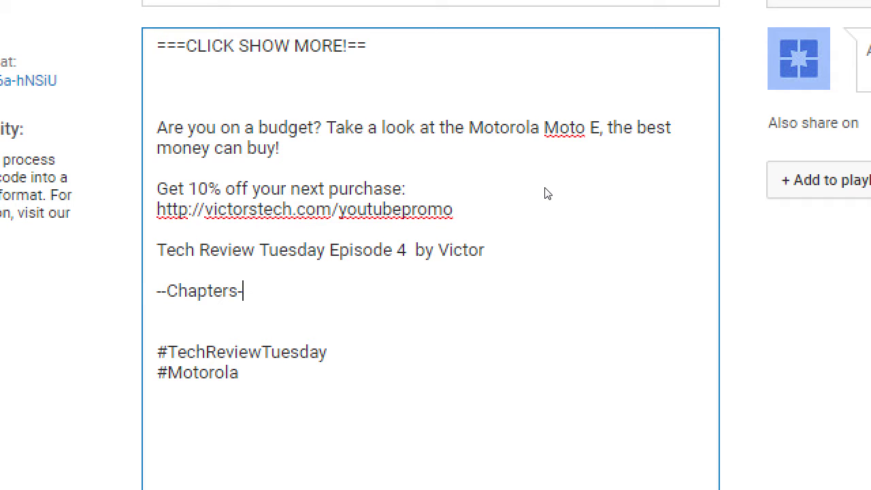
type("-")
key("Return")
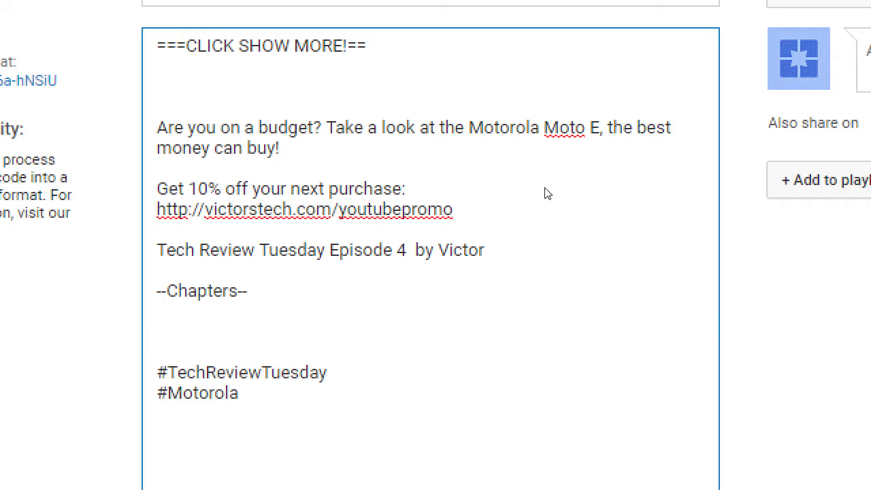
type("00:25 - Hello")
key("Return")
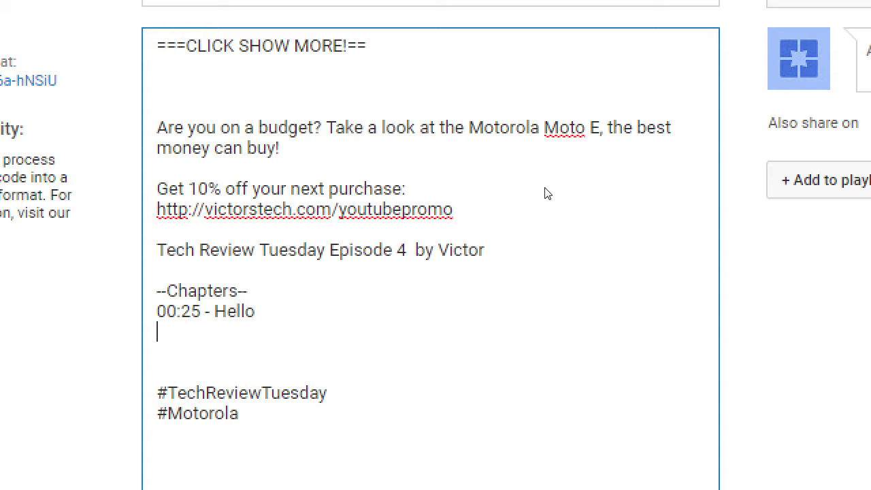
type("00:55 - Hardware")
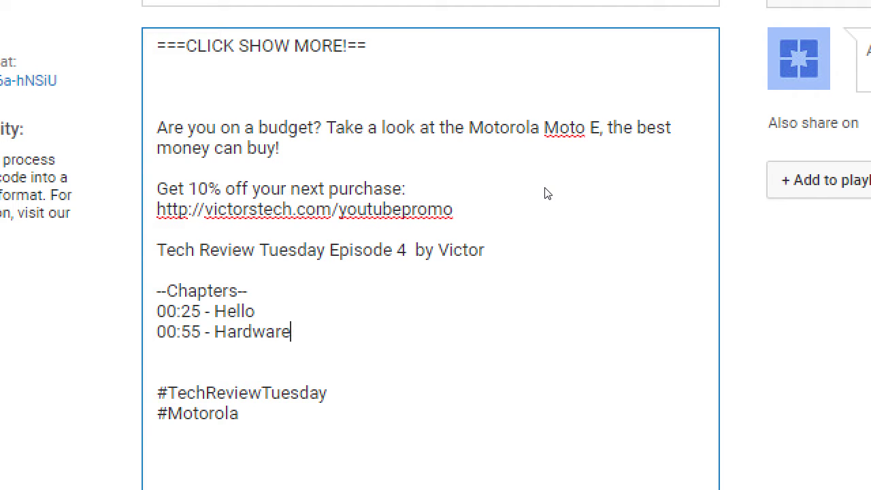
Step: Add chapter lines '01:15 - Software' and the placeholder '12:33 - ??'
key("Return")
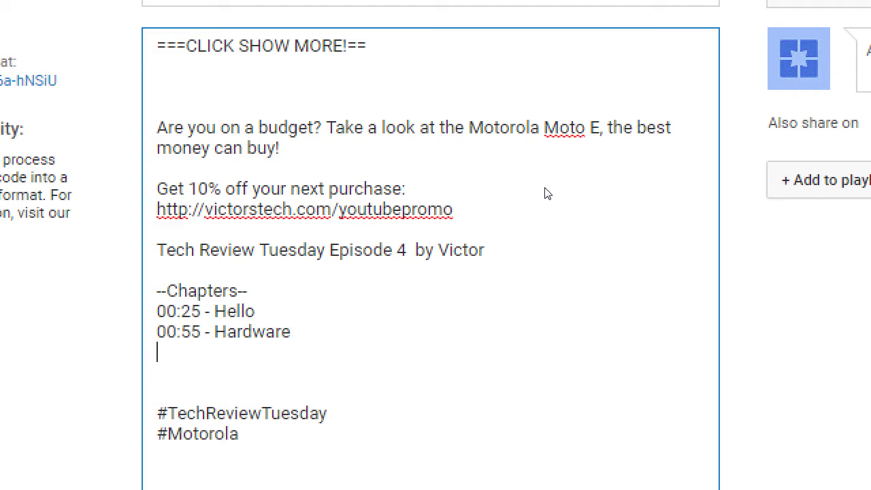
type("01")
key("Left")
key("shift+Left")
key("End")
type(":15 - So")
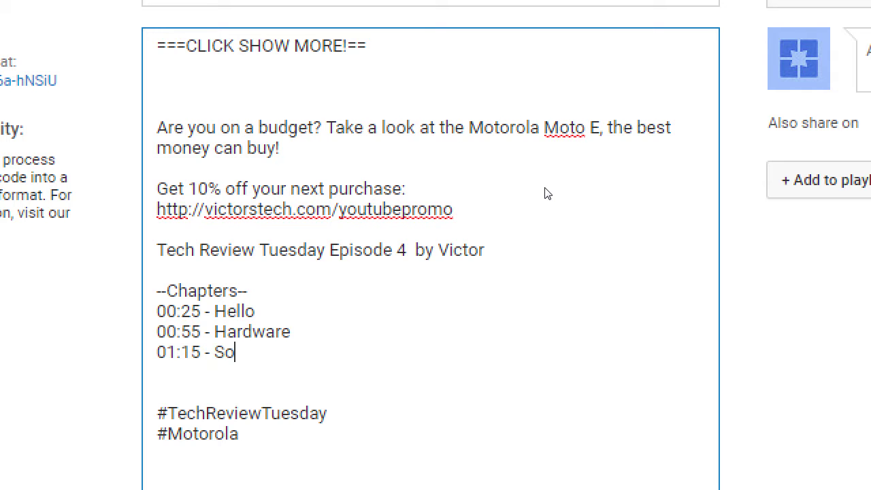
type("ftware")
key("Return")
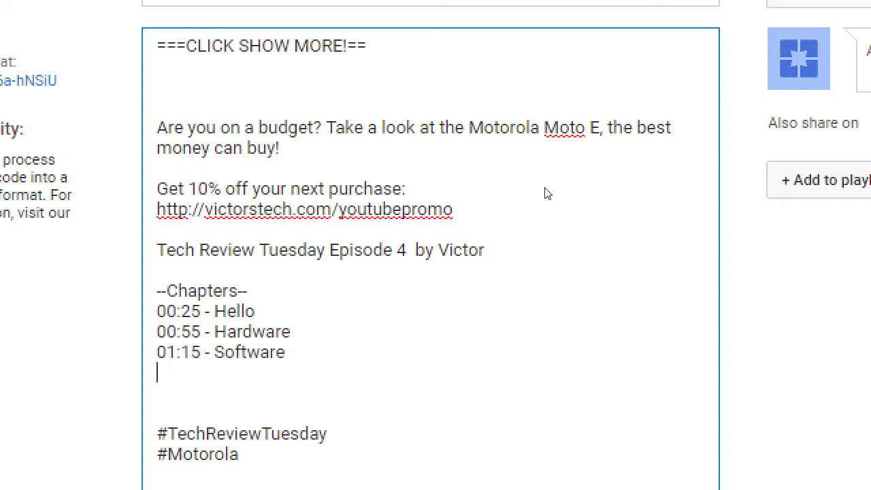
type("12:33 - ??")
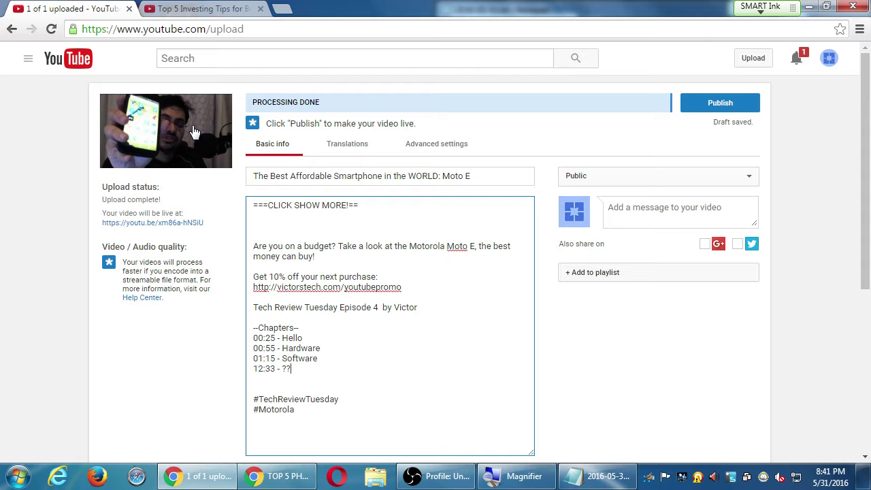
key("super+d")
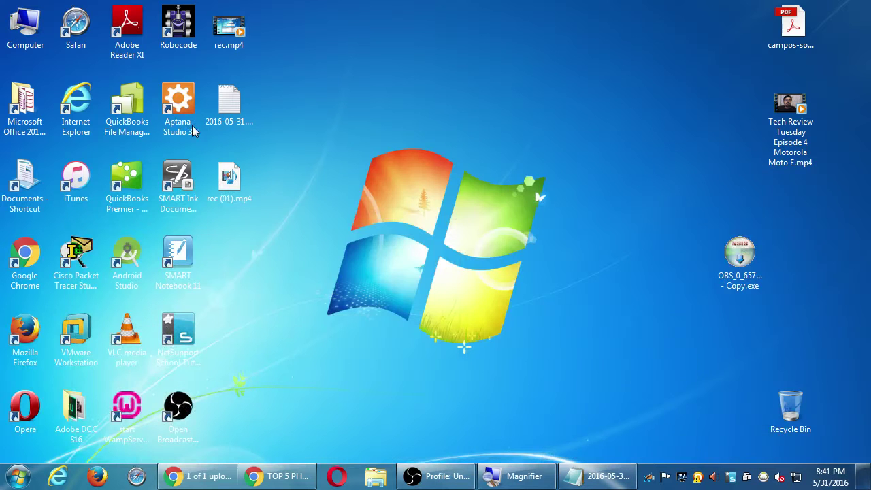
double_click(801, 128)
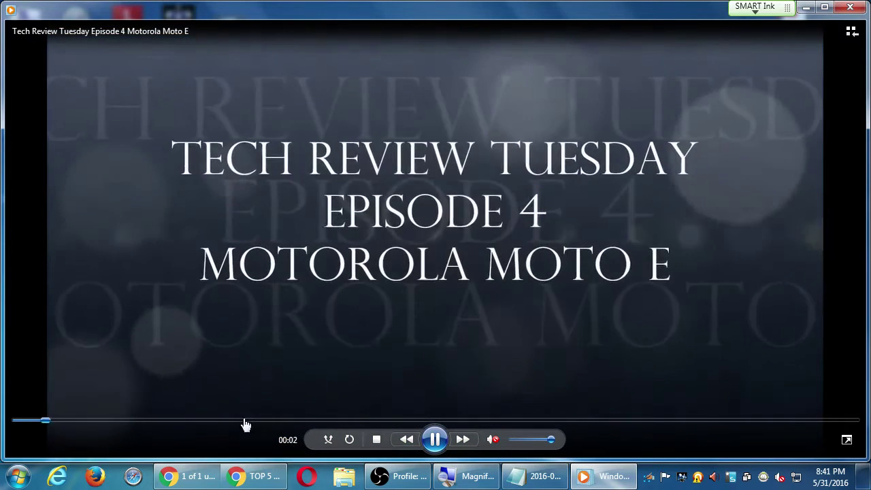
left_click(279, 422)
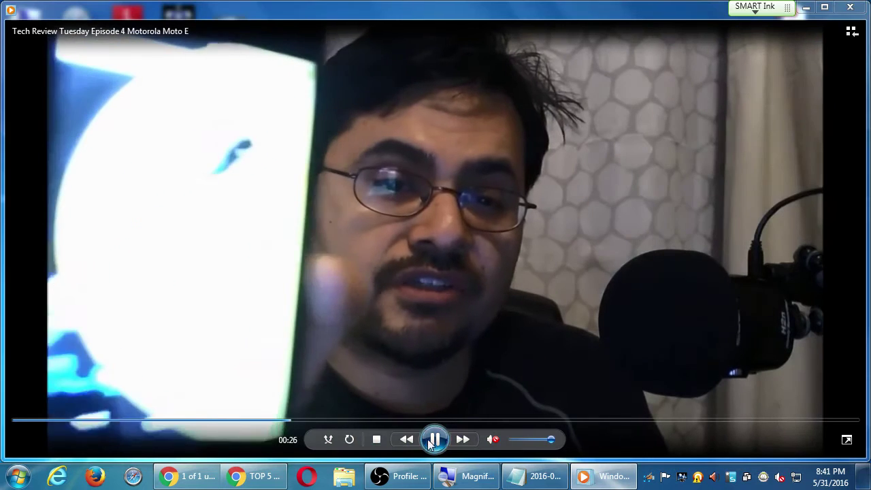
left_click(434, 439)
key("super+plus")
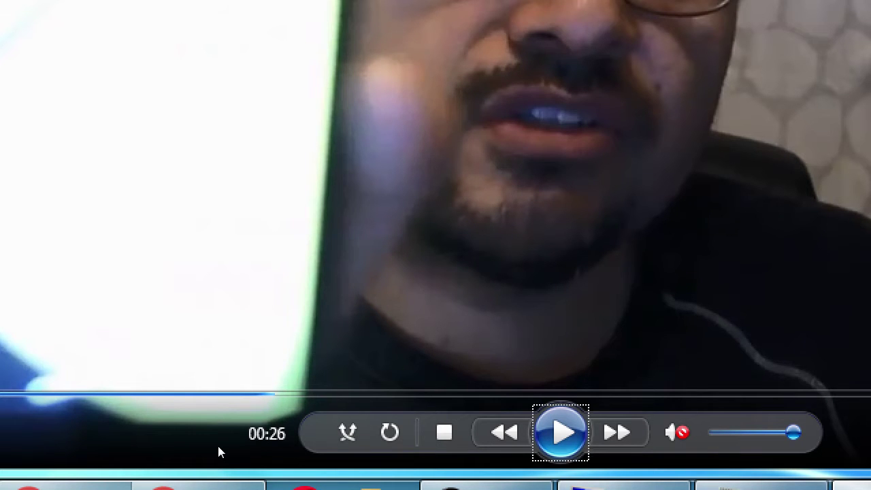
key("super+minus")
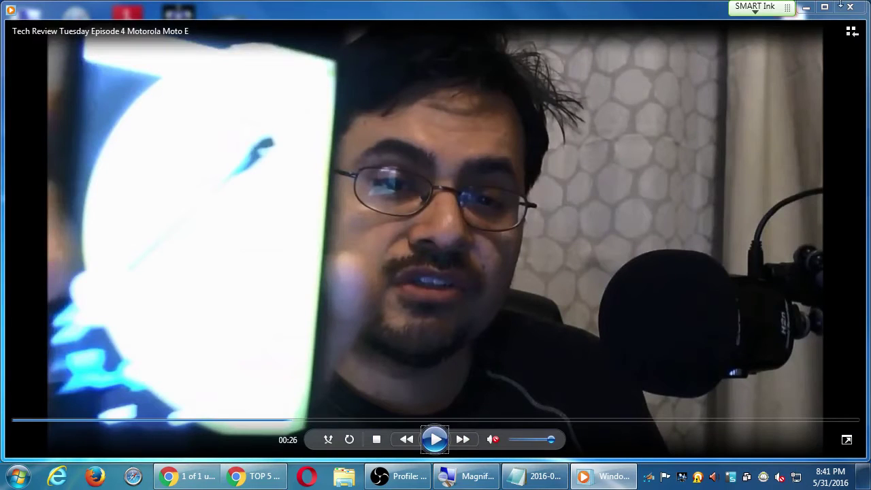
left_click(848, 6)
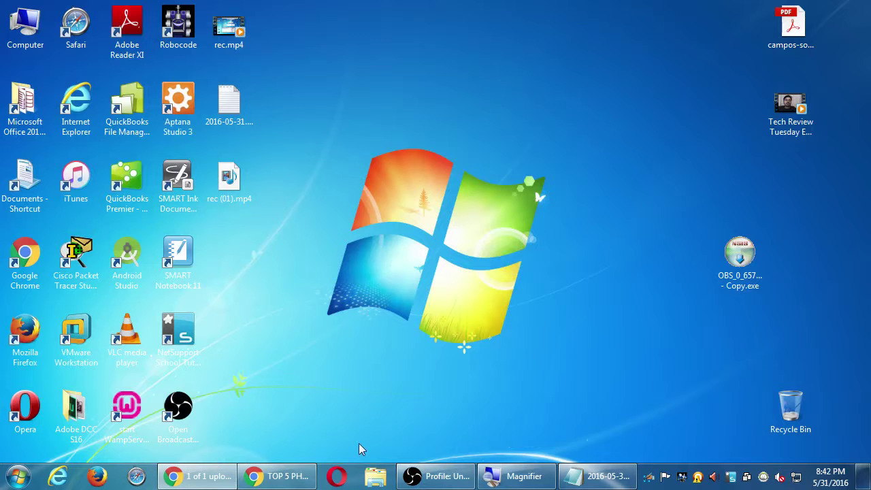
Step: Close the TOP 5 PHONES MAY 2016! window, restore the upload window, and show the Top 5 Investing Tips tab
left_click(300, 478)
left_click(300, 478)
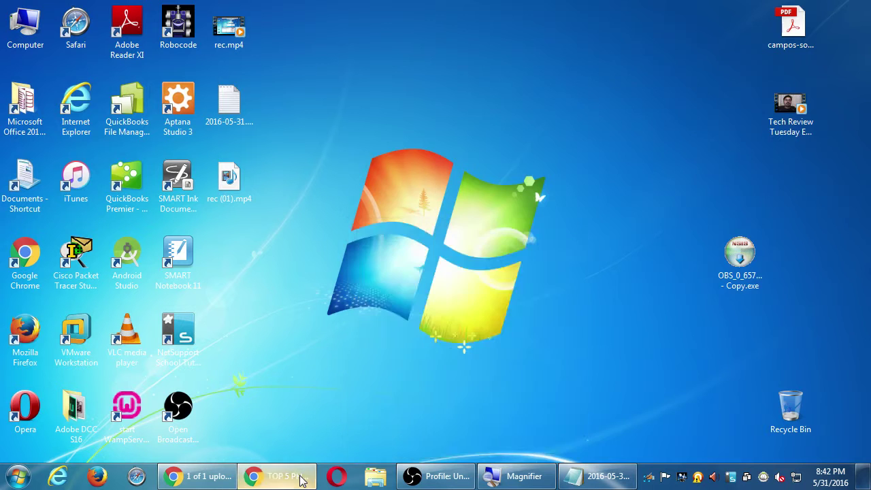
left_click(301, 479)
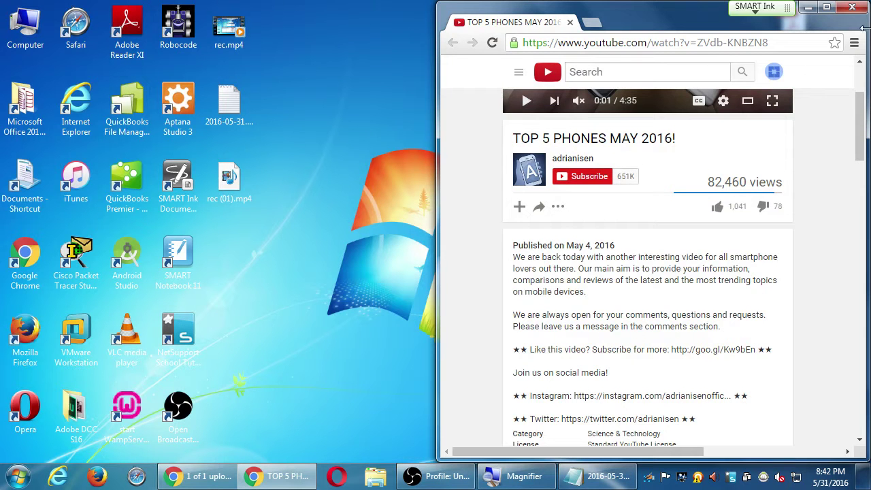
left_click(852, 7)
left_click(209, 478)
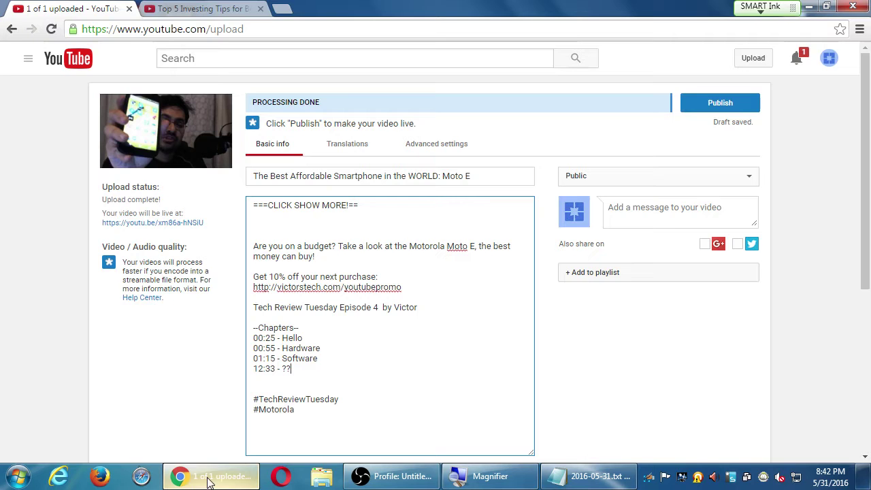
left_click(197, 8)
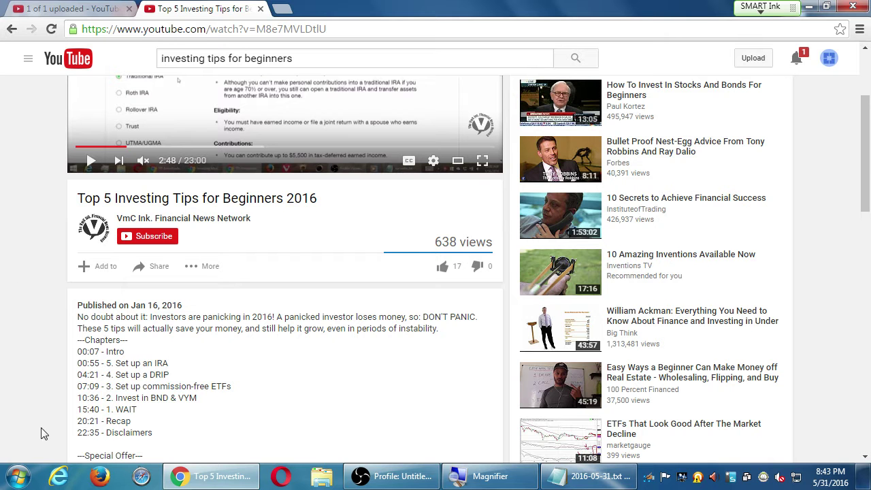
Step: Read the Top 5 Investing Tips description up close, then go back to the Moto E upload tab
scroll(54, 408, "down", 3)
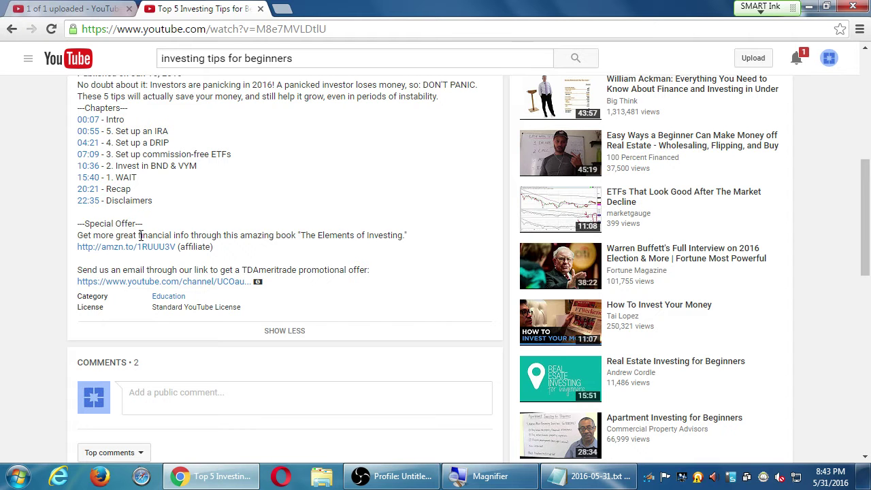
key("super+plus")
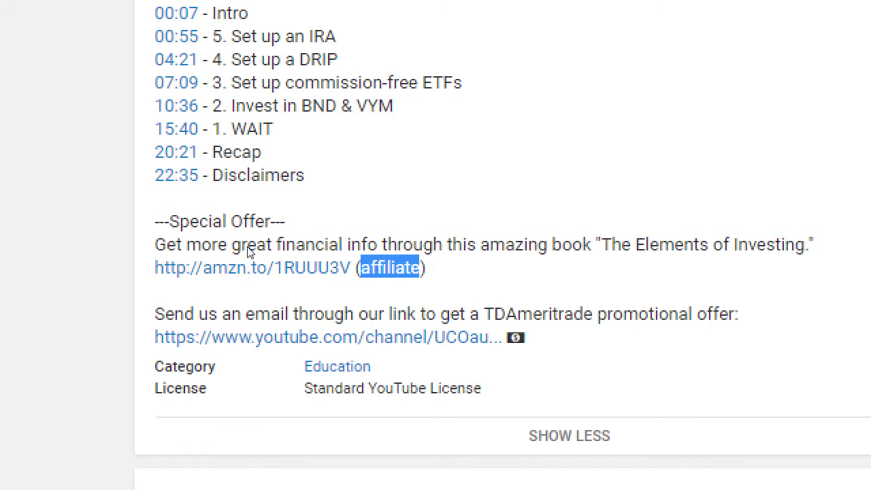
key("super+minus")
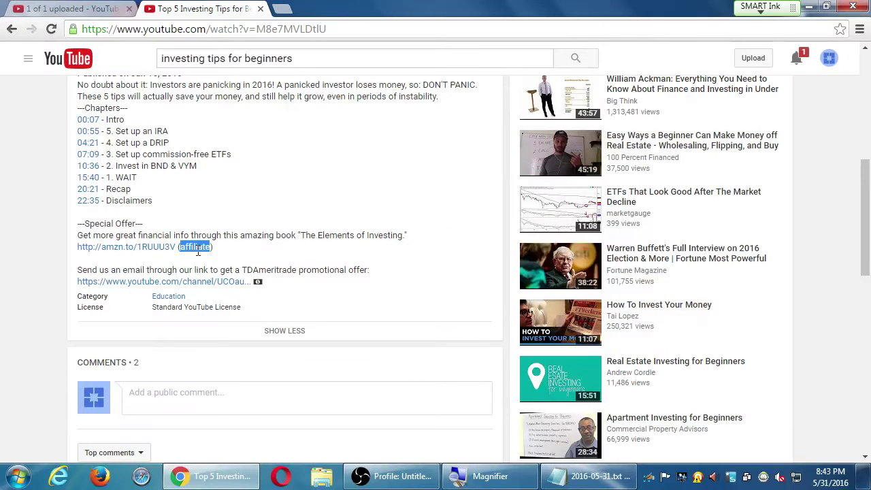
left_click(9, 7)
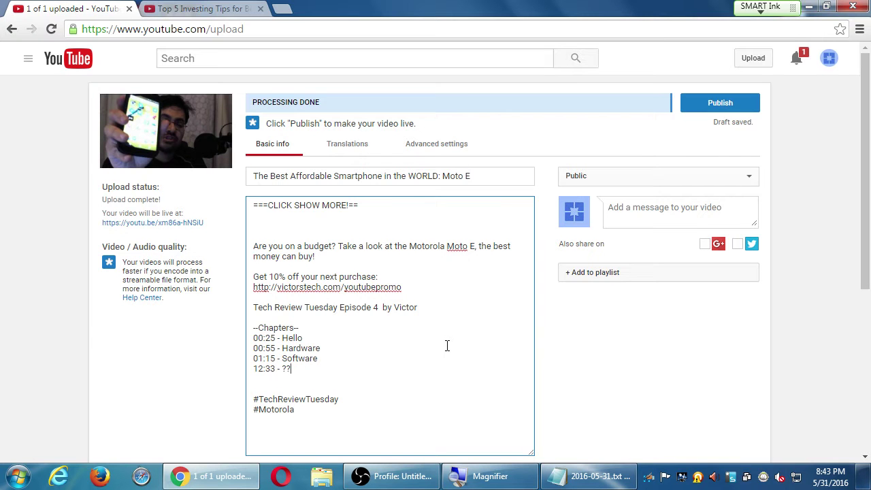
Step: In the notes, add the indented tip 'Optional: Time codes to let people jump thru your video'
left_click(578, 476)
key("super+plus")
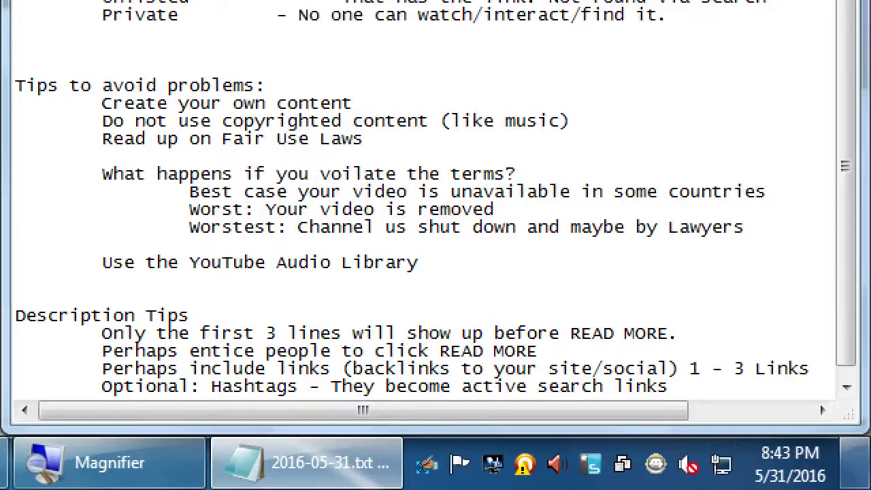
left_click(856, 462)
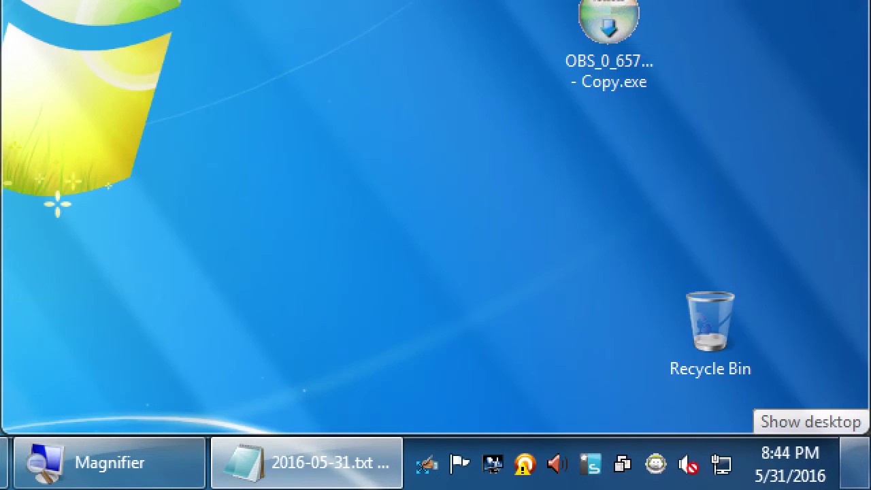
left_click(861, 444)
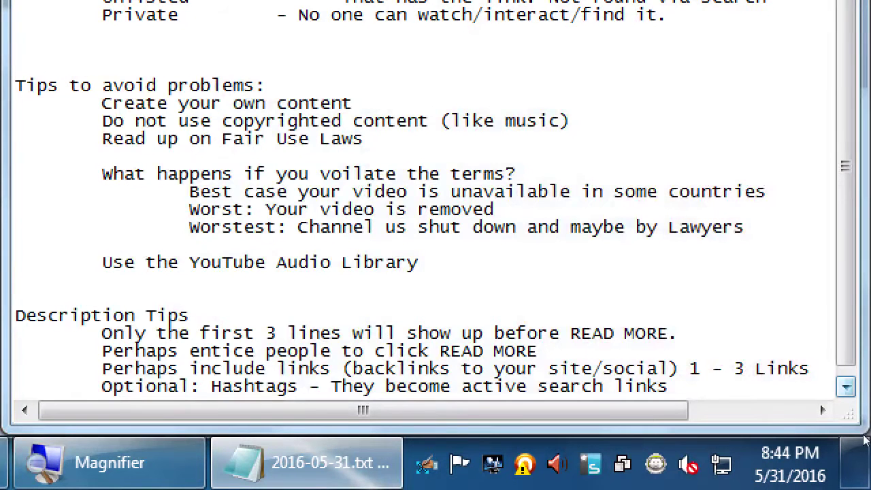
key("Return")
key("Tab")
type("Option")
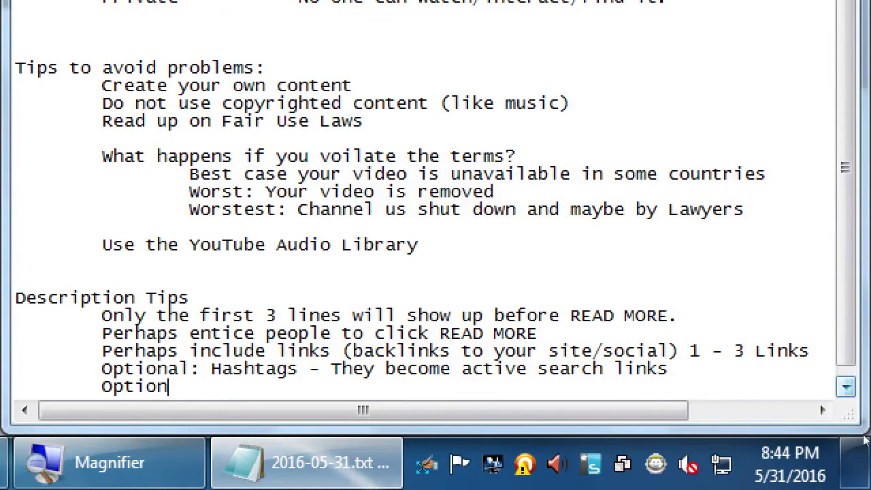
type("al: Time codes to let")
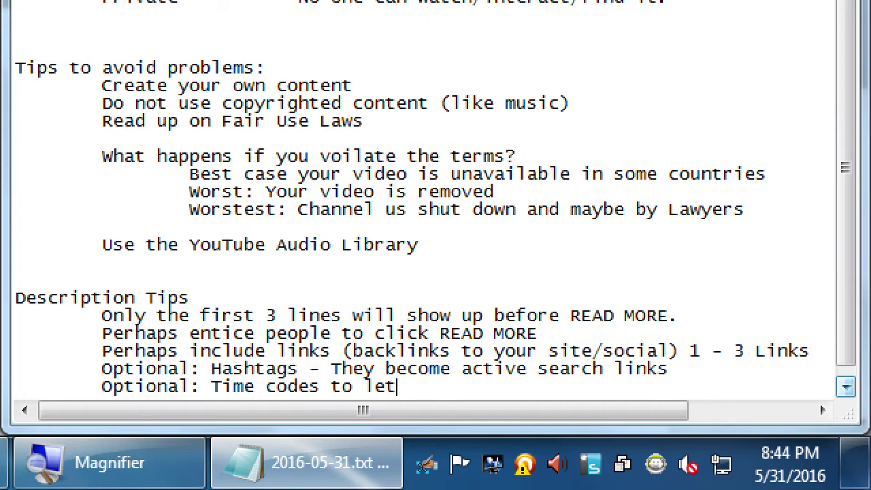
type(" poeple")
key("BackSpace")
key("BackSpace")
key("BackSpace")
key("BackSpace")
key("BackSpace")
key("BackSpace")
type("eoople")
key("ctrl+shift+Left")
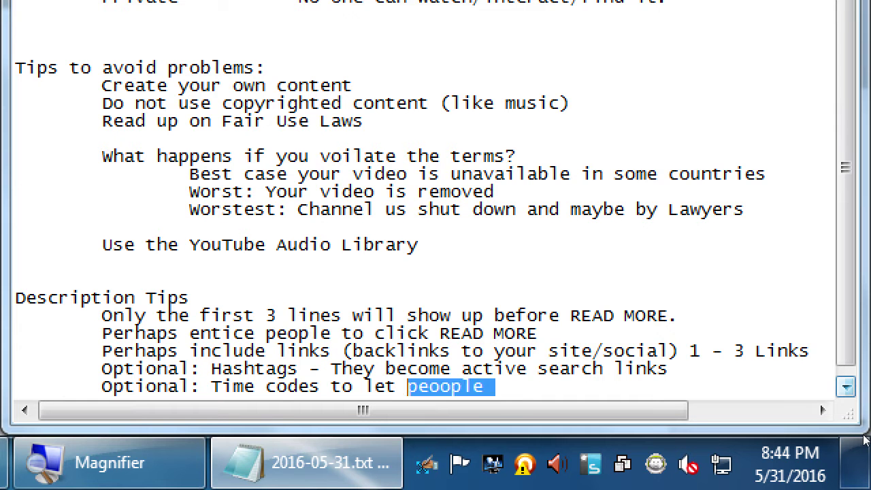
type("people jump ")
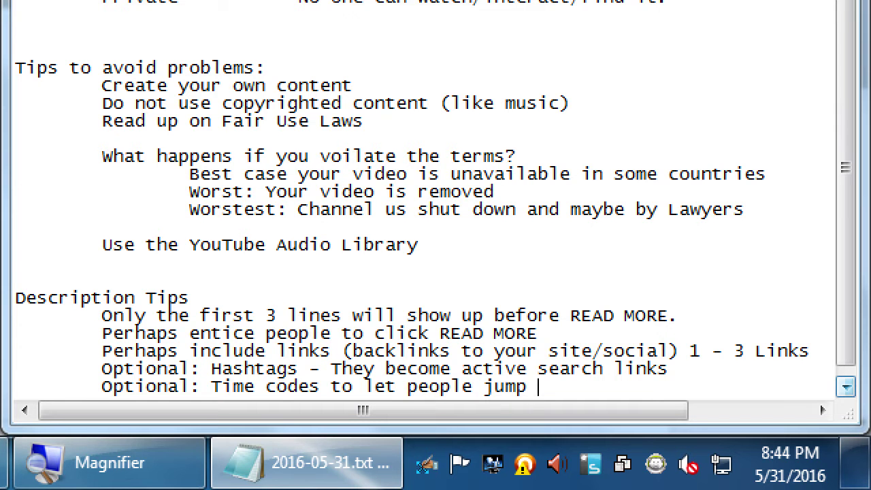
type("thru your vidoe")
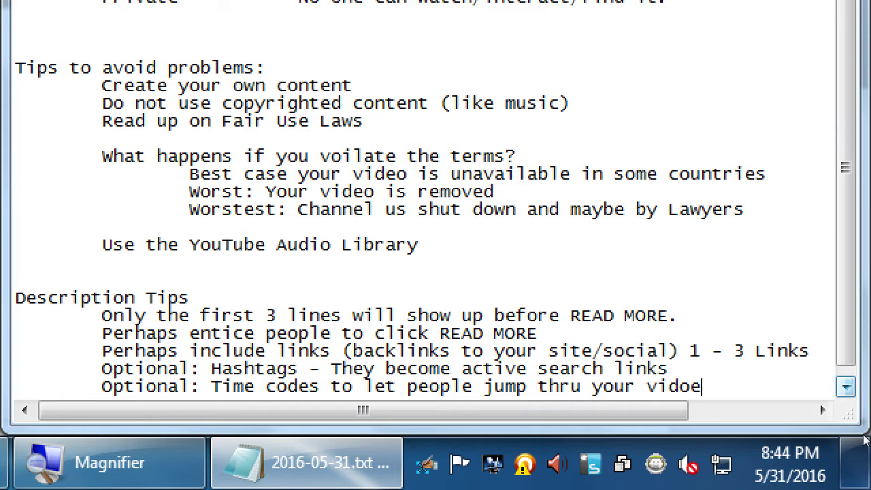
key("BackSpace")
key("BackSpace")
type("eo")
Step: Add an example line below it reading '00:25; 12:05; 1:22:17'
key("Return")
key("Tab")
key("Tab")
key("Tab")
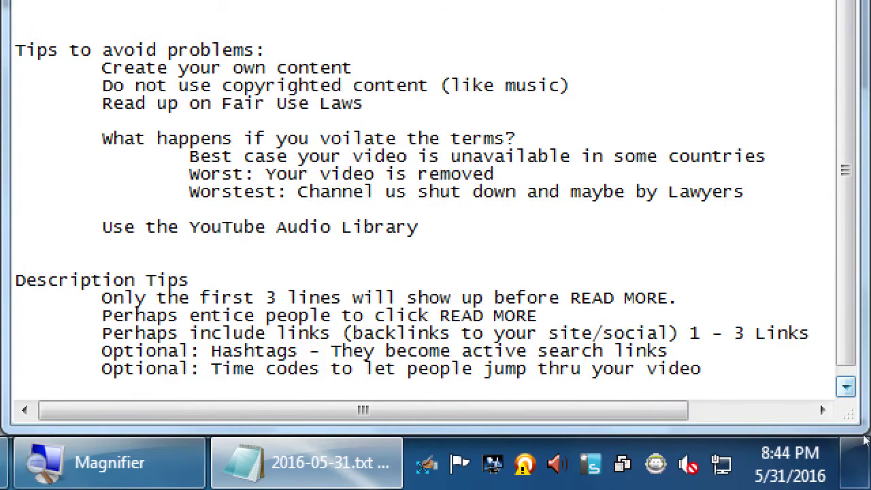
type("00:25;")
key("Tab")
type("12:05")
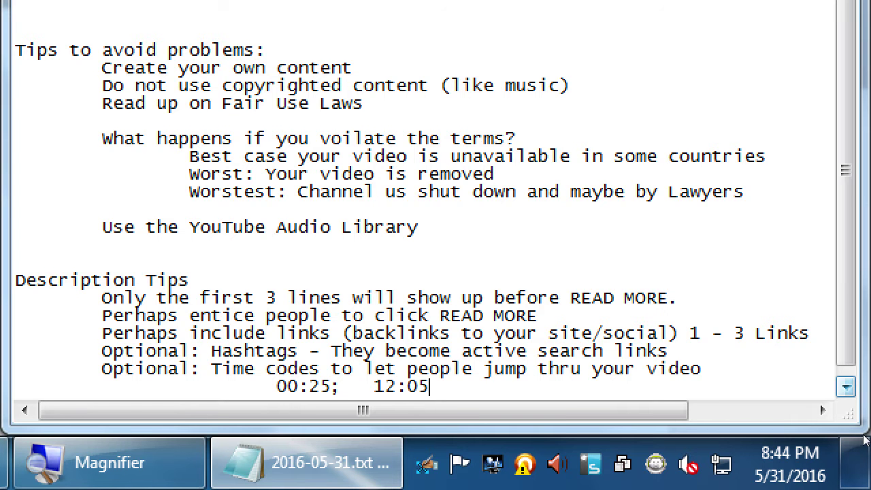
type(";")
type("1:22:17")
key("Left")
key("Left")
key("Left")
key("Left")
key("Left")
key("Left")
key("Left")
key("super+minus")
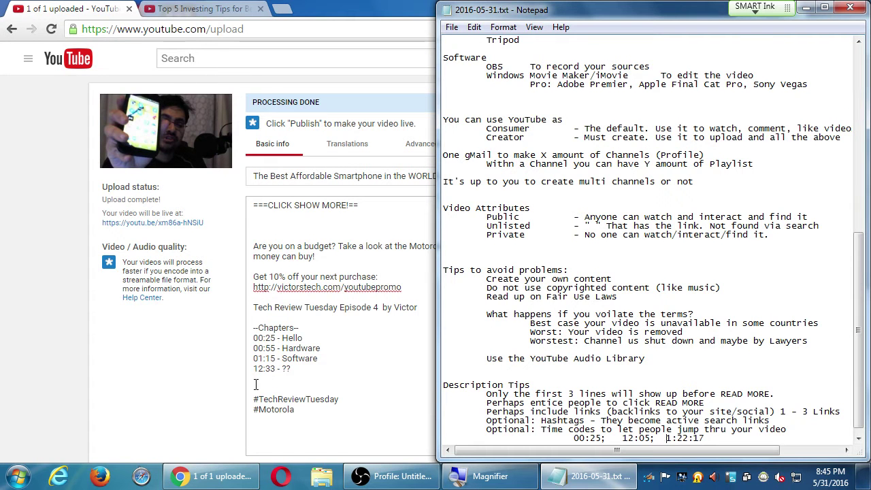
Step: From the Top 5 Investing Tips tab, open the Warren Buffett interview and expand then collapse its description
left_click(217, 8)
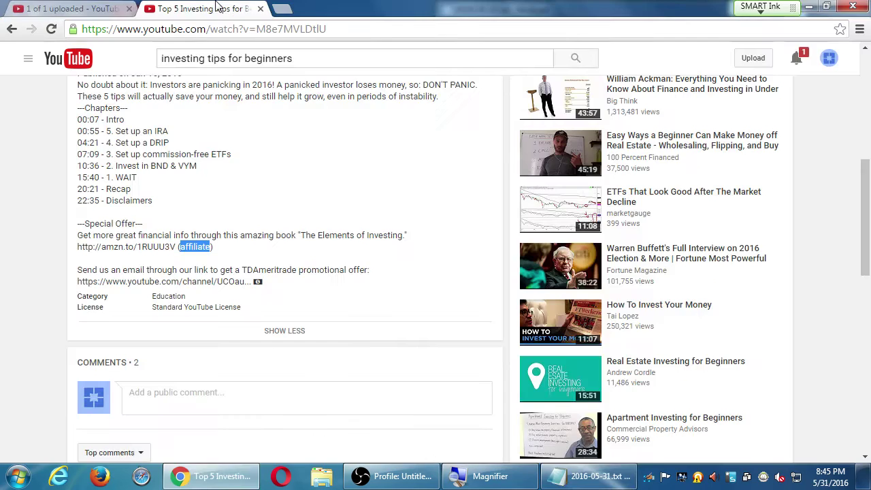
left_click(664, 253)
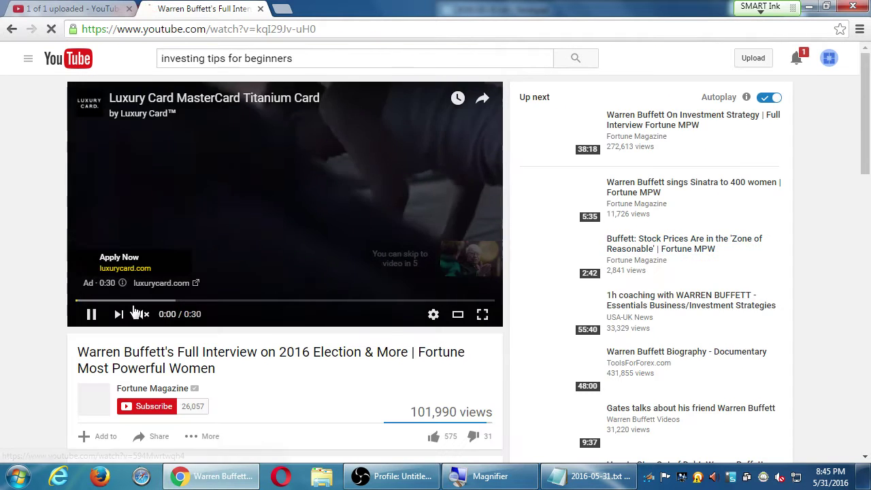
scroll(23, 336, "down", 4)
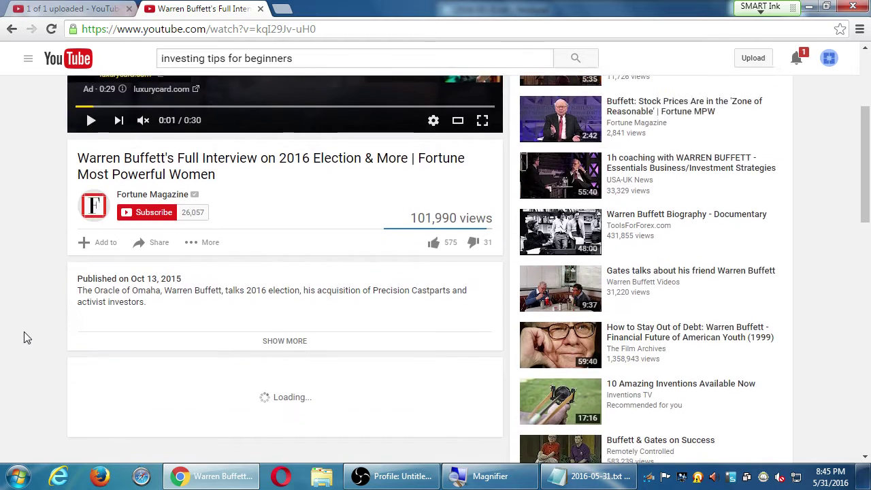
left_click(297, 270)
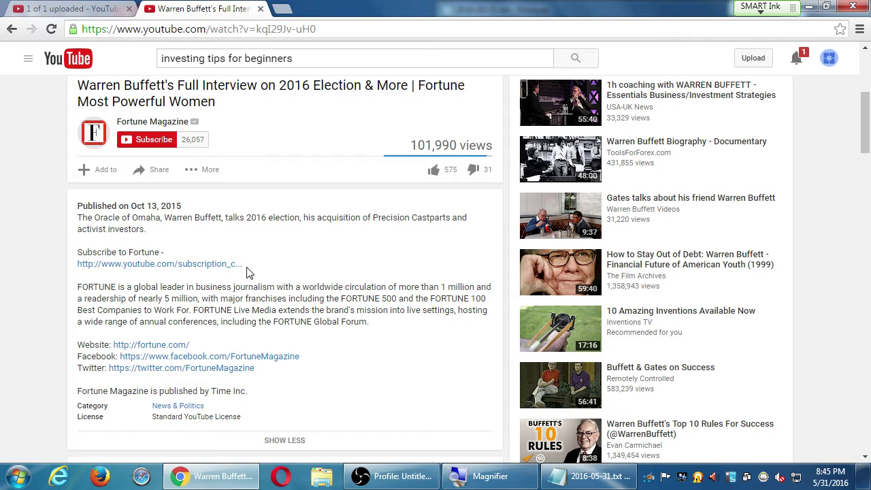
left_click(285, 440)
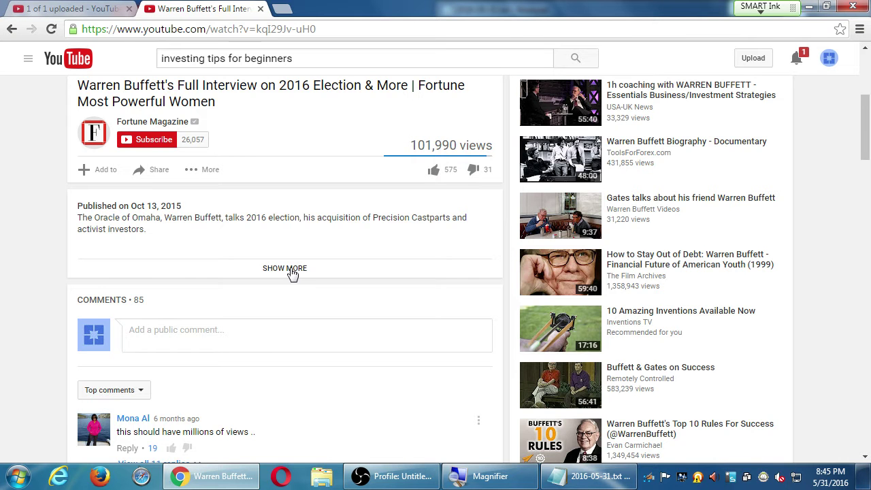
Step: Expand the Buffett interview description to see its links, then scroll down toward the comments
left_click(291, 271)
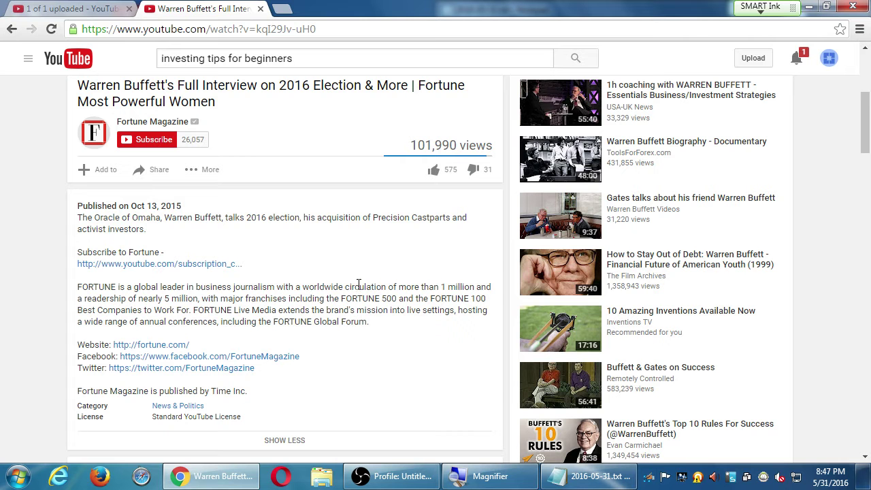
scroll(49, 383, "down", 3)
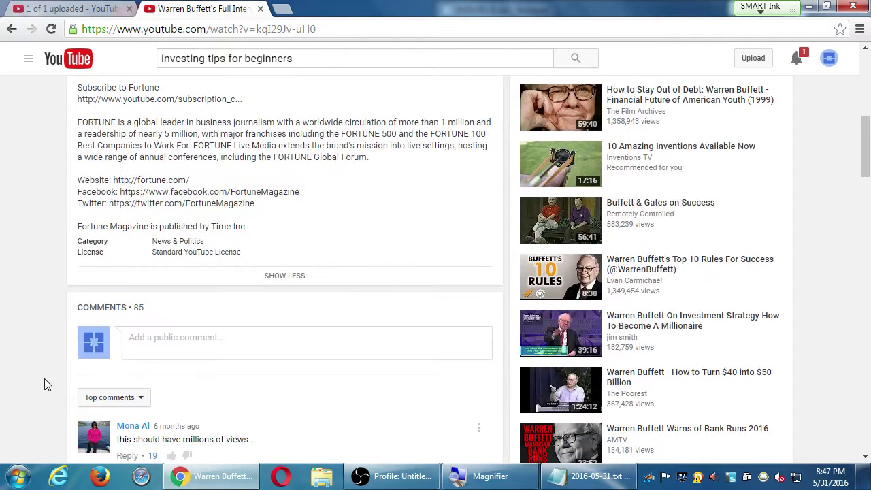
Step: On the Moto E upload, shrink the description box and remove the 'how' and 'to' tags
left_click(99, 13)
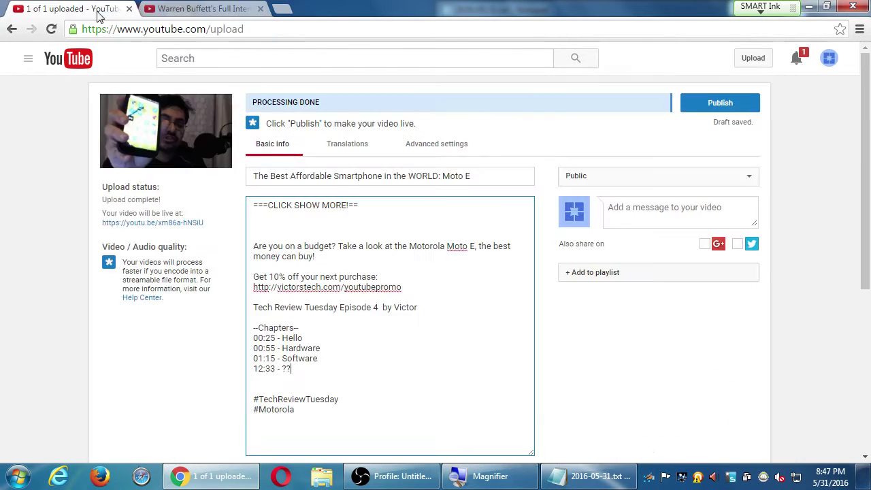
scroll(234, 404, "down", 2)
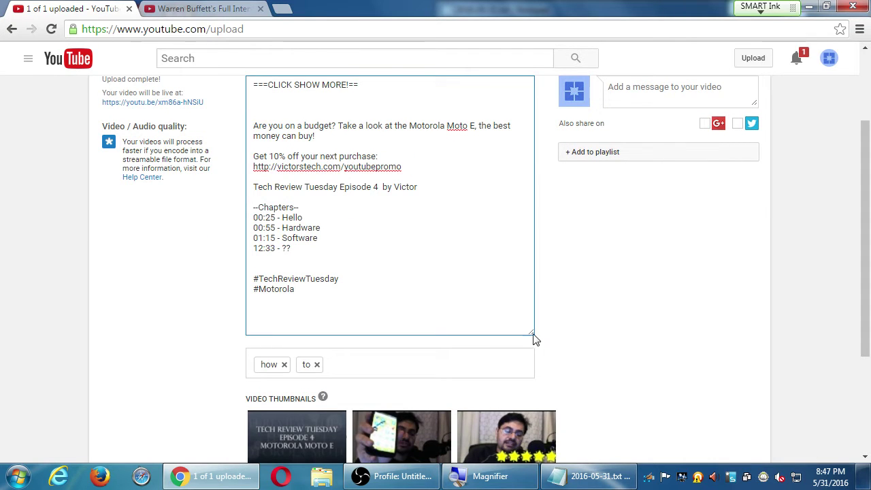
left_click_drag(534, 338, 528, 314)
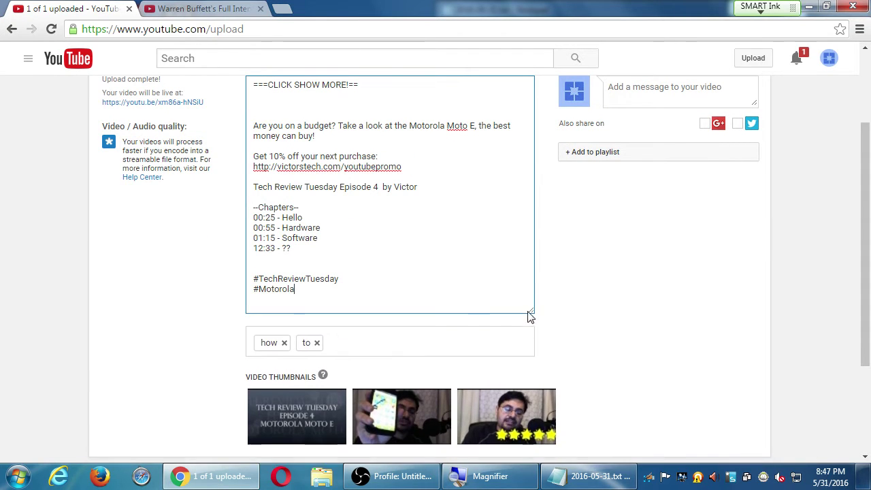
left_click(285, 342)
left_click(275, 341)
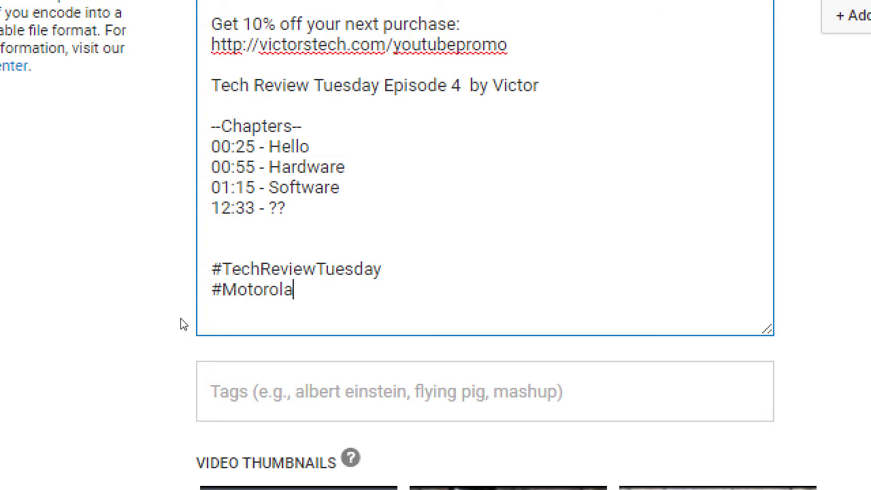
Step: Add the tags review, testimonial, motorola moto e and best smartphone
left_click(265, 347)
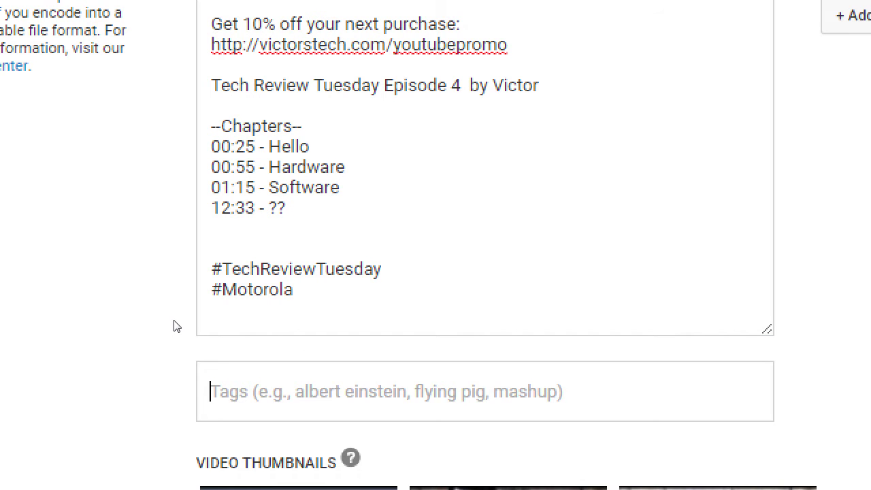
type("review")
key("Return")
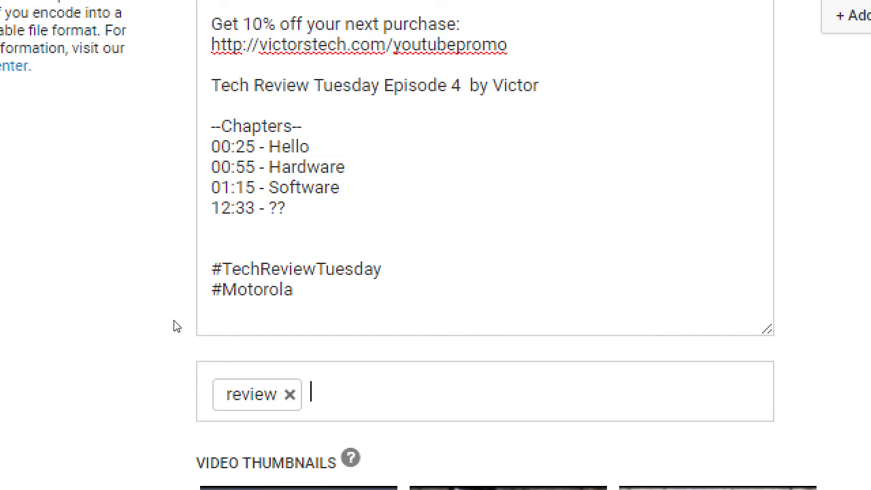
type("testimonial")
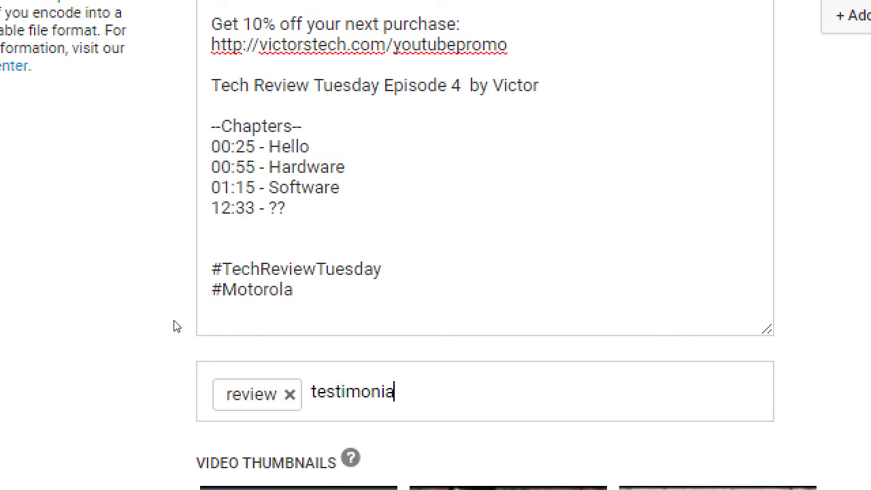
key("Return")
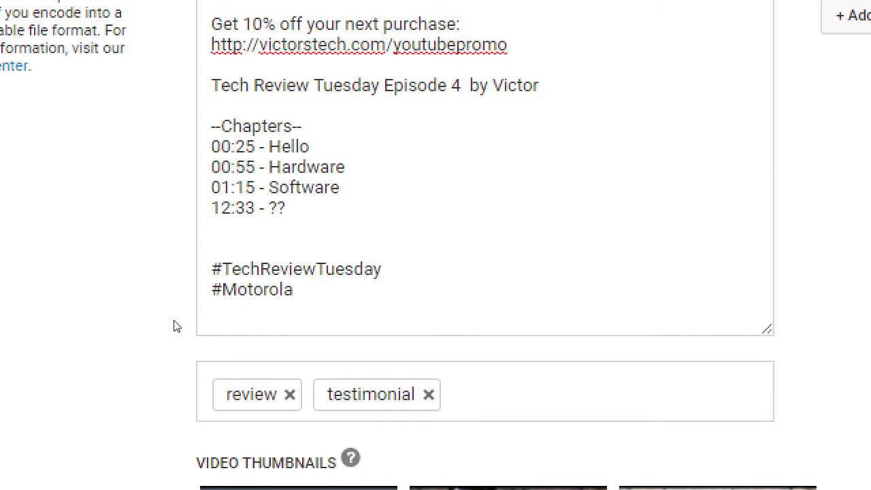
type("motorola moto e,")
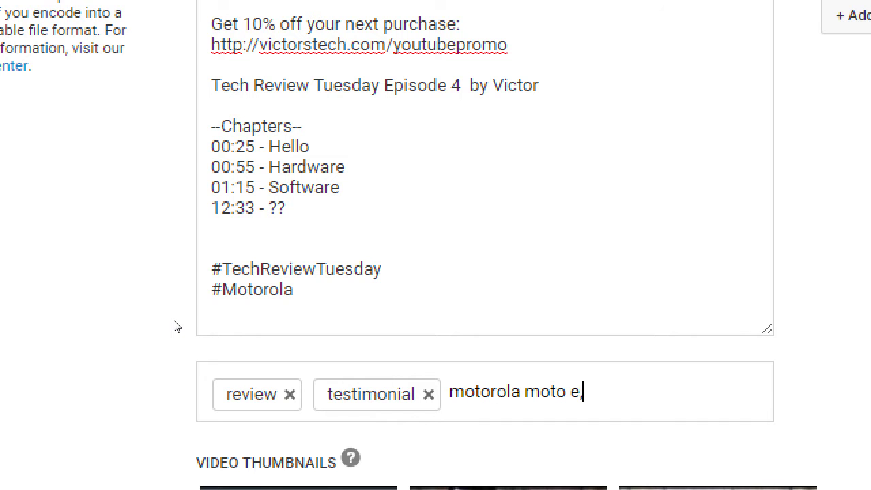
key("Return")
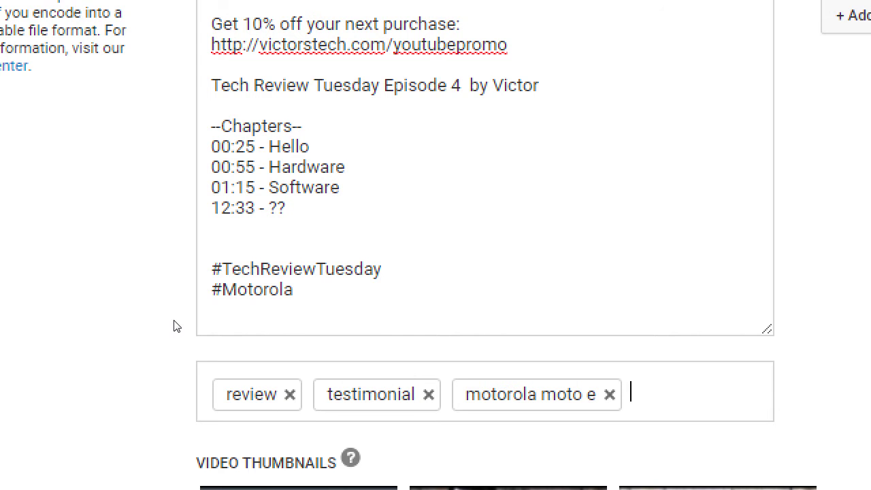
type("best smar")
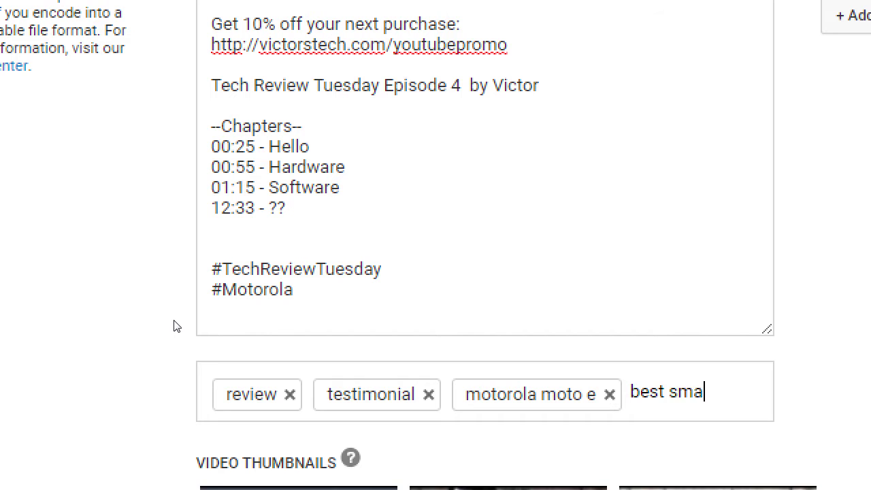
type("tphone")
key("Return")
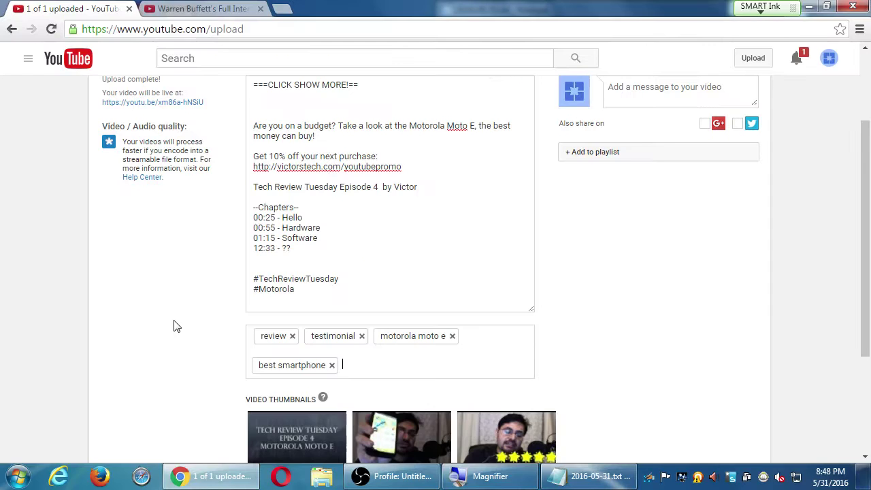
left_click(216, 7)
Step: Open the 10 Amazing Inventions Available Now suggestion, pause it, and expand its description
scroll(219, 122, "down", 1)
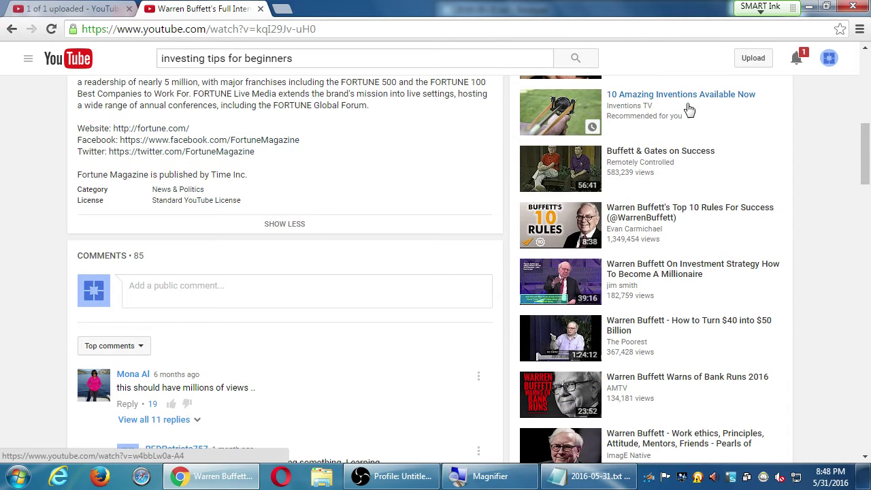
left_click(701, 99)
left_click(80, 318)
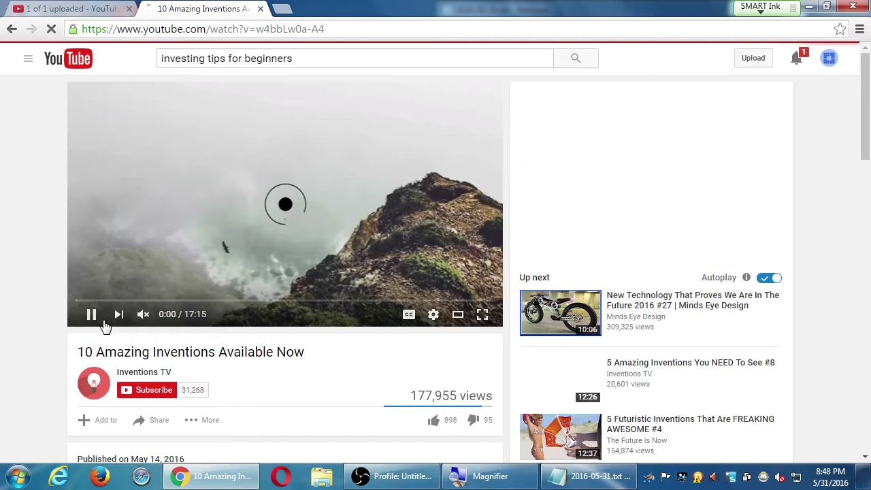
scroll(109, 331, "down", 4)
left_click(267, 322)
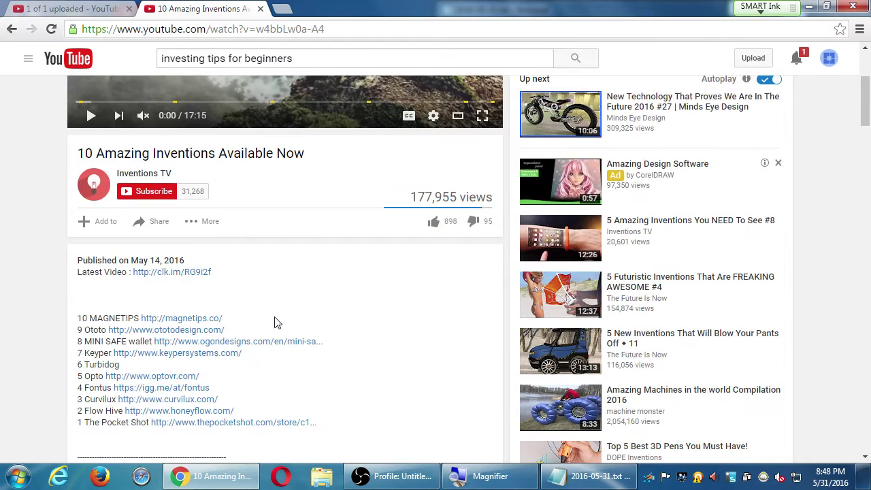
Step: Read through the description's Amazon links for the top 5 smartphones, selecting the word Amazon
scroll(88, 288, "down", 10)
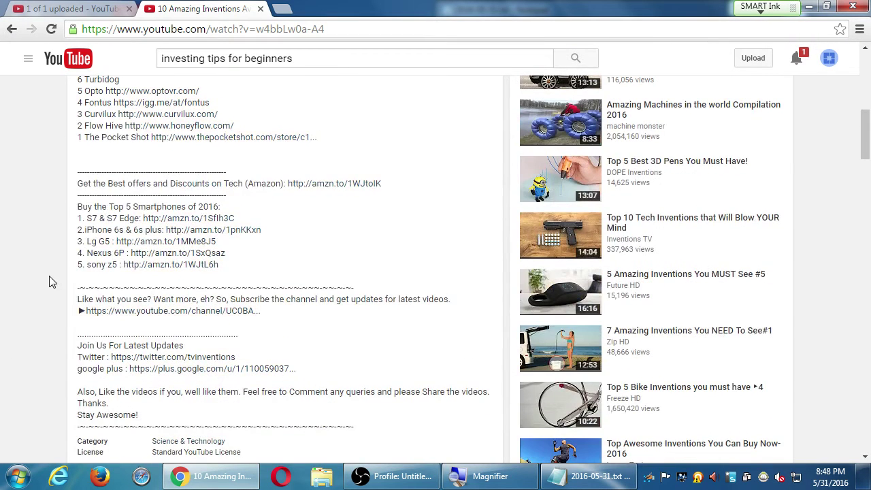
scroll(49, 281, "down", 3)
scroll(202, 314, "down", 5)
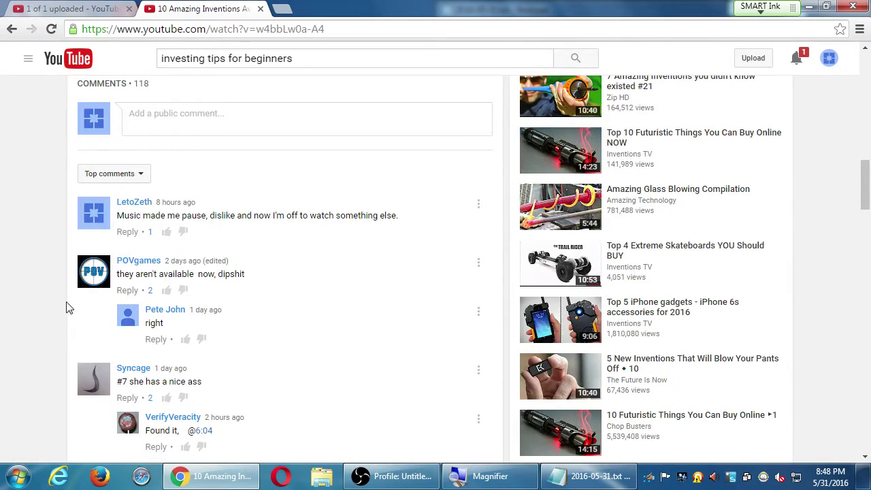
scroll(72, 320, "up", 7)
scroll(295, 398, "down", 3)
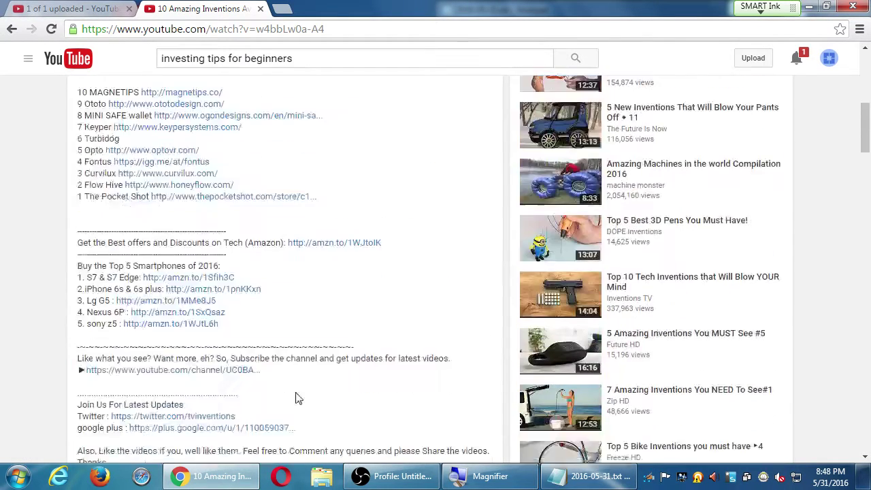
scroll(278, 367, "down", 5)
scroll(275, 373, "up", 10)
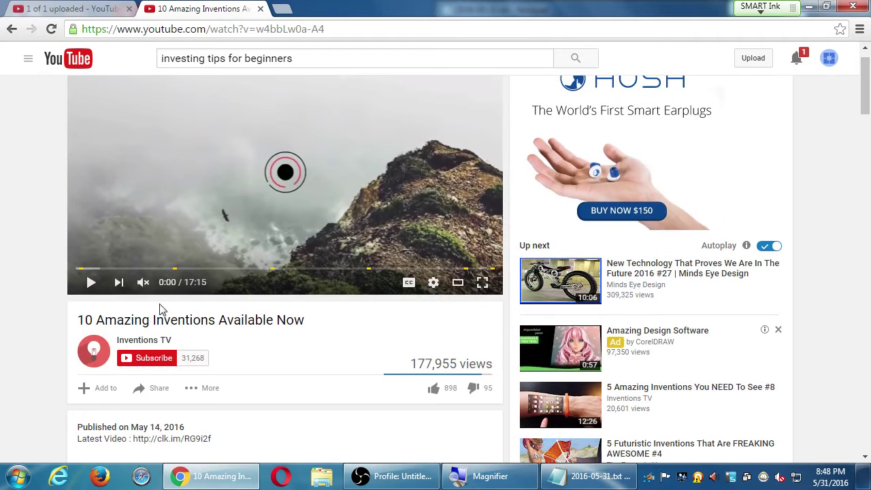
scroll(143, 301, "down", 4)
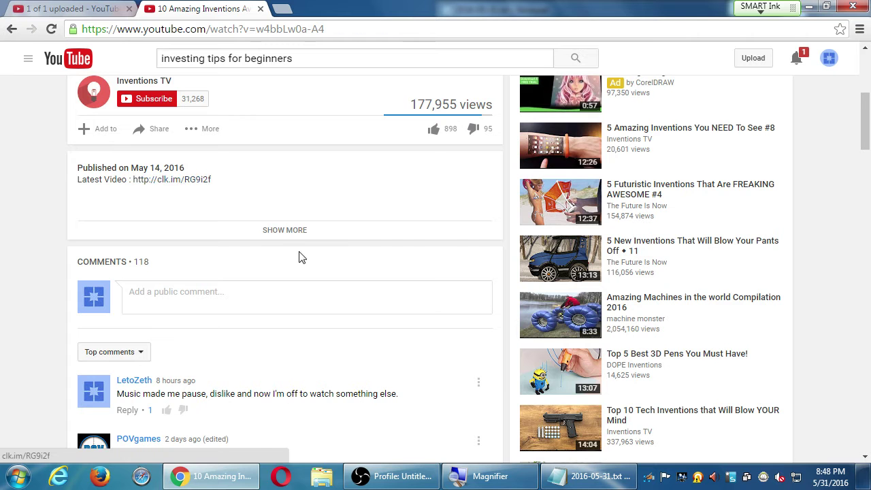
left_click(298, 230)
scroll(184, 273, "down", 1)
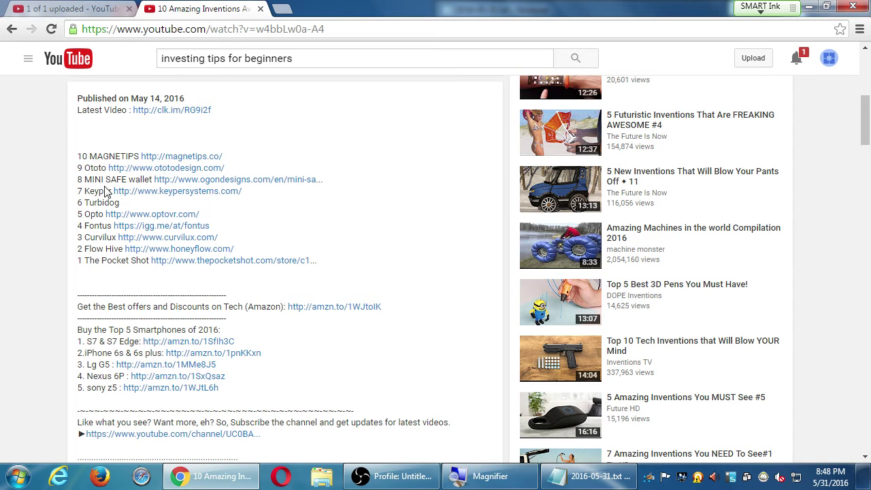
scroll(164, 330, "up", 3)
scroll(170, 330, "down", 3)
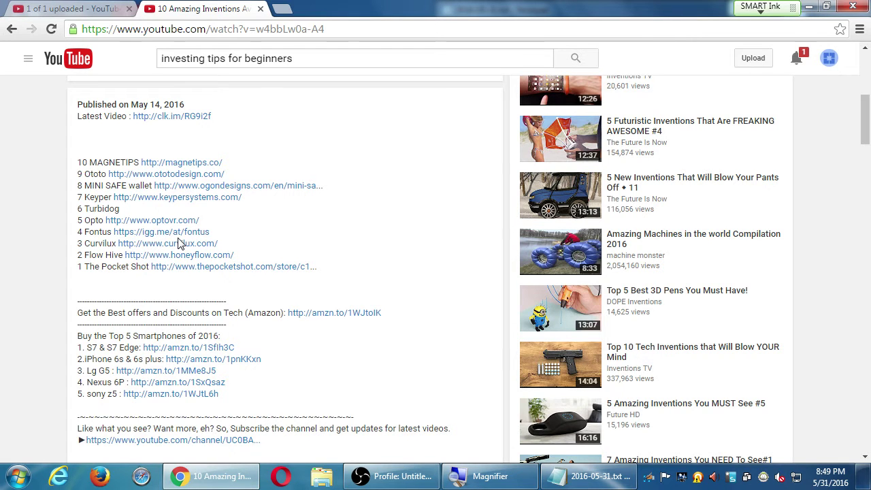
scroll(179, 242, "down", 1)
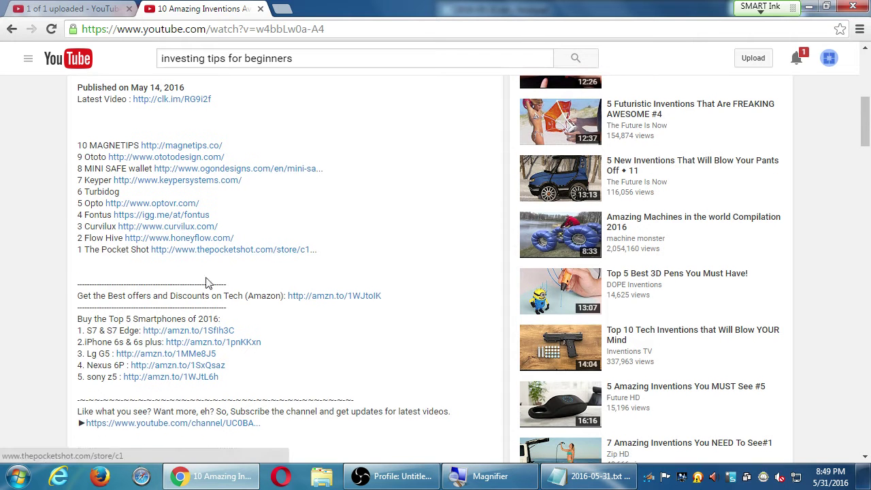
double_click(262, 296)
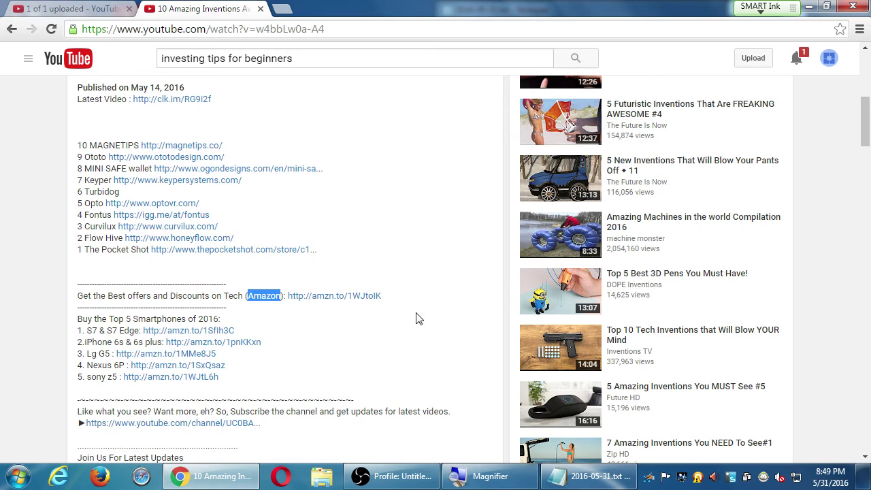
scroll(414, 306, "down", 3)
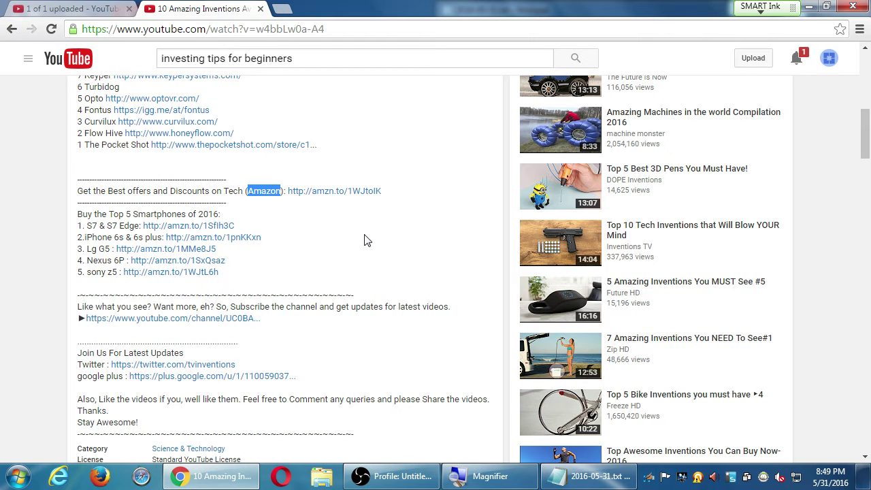
scroll(333, 253, "down", 1)
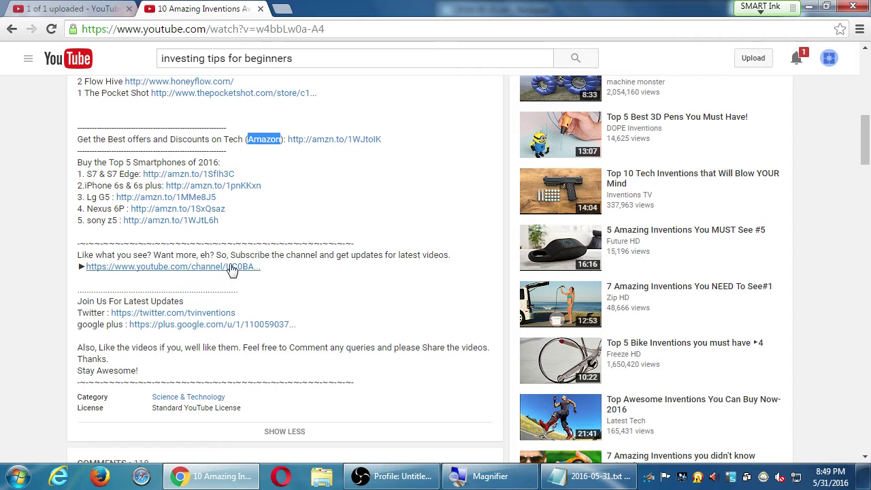
Step: Back on the Moto E upload form, pick the middle suggested frame as the thumbnail
left_click(77, 8)
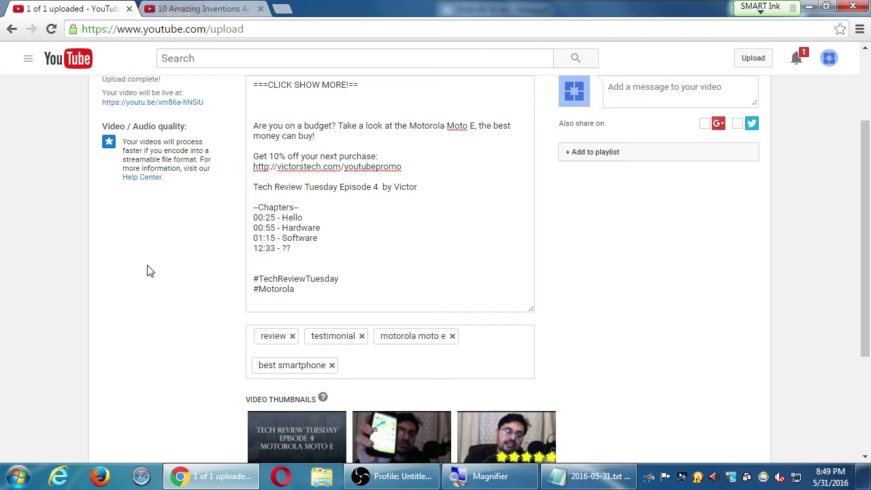
scroll(136, 276, "down", 1)
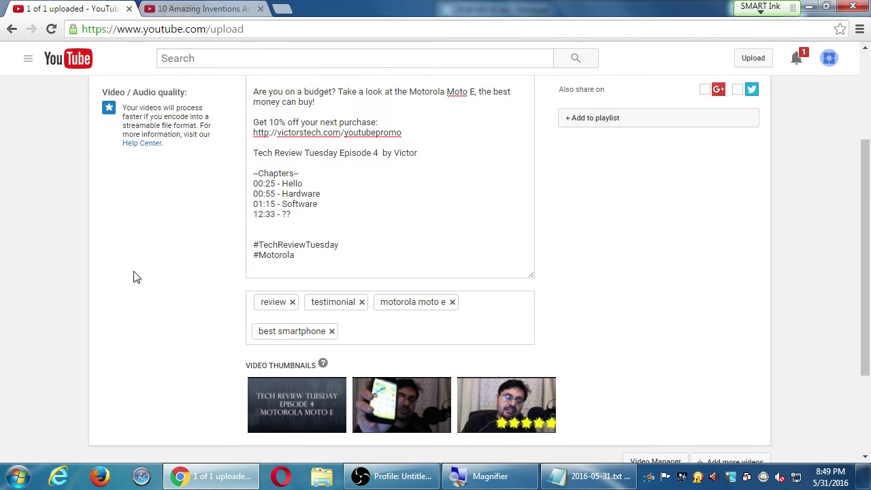
scroll(136, 276, "down", 4)
scroll(135, 272, "up", 8)
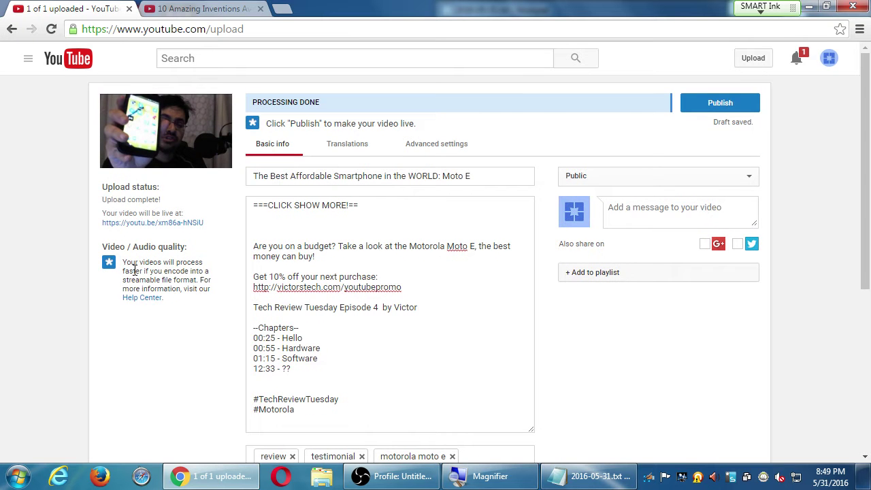
scroll(134, 272, "down", 3)
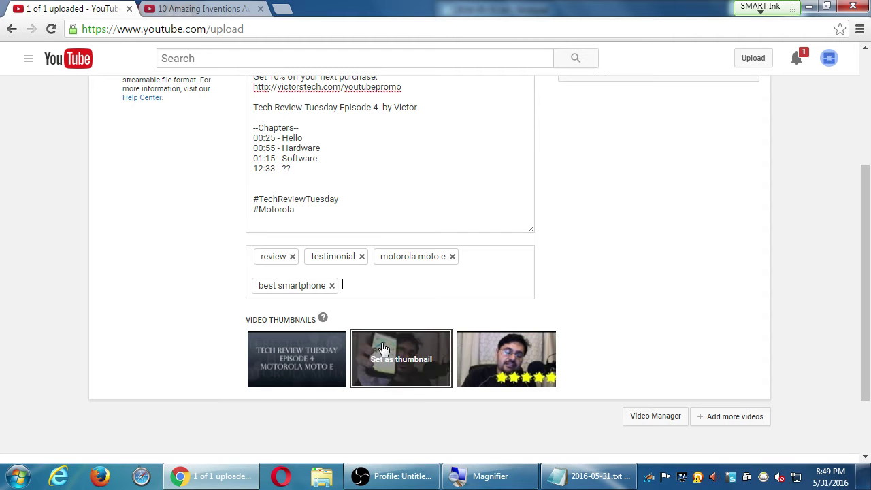
mouse_move(502, 353)
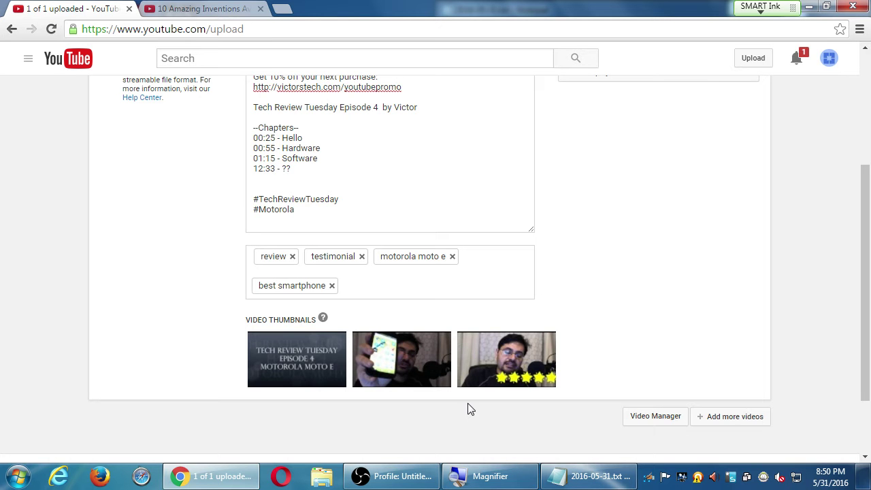
scroll(468, 408, "up", 3)
scroll(429, 437, "down", 5)
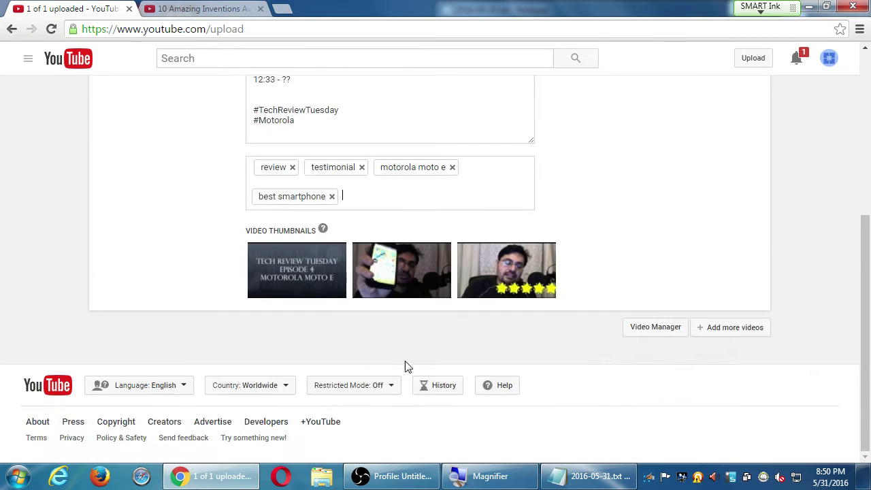
left_click(394, 295)
Step: Glance at the inventions video tab, then return to the upload form
scroll(263, 431, "up", 4)
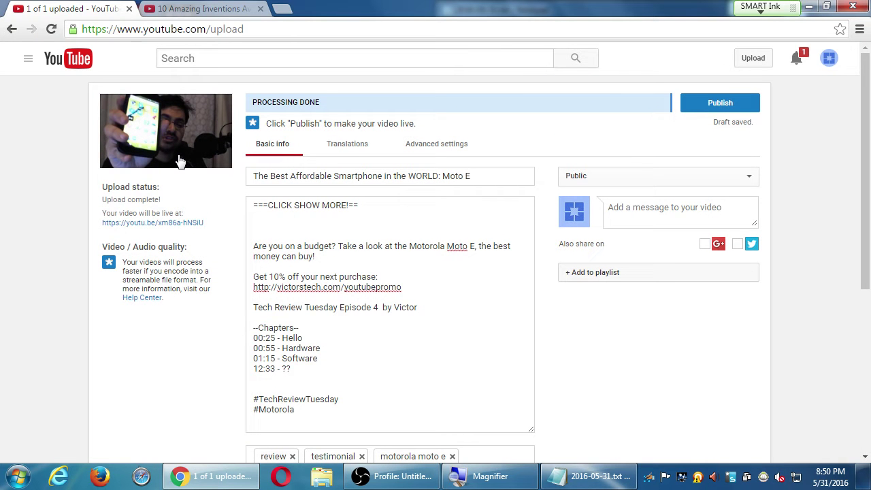
key("ctrl+Tab")
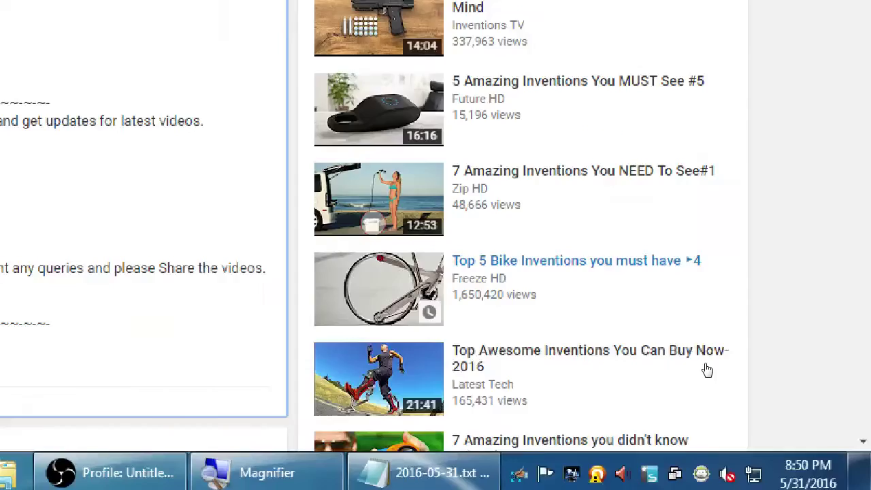
key("ctrl+Tab")
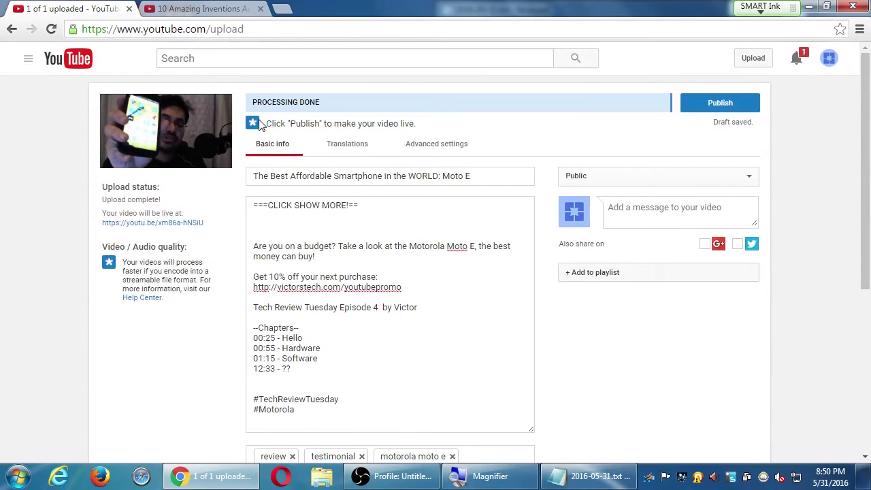
scroll(204, 280, "down", 2)
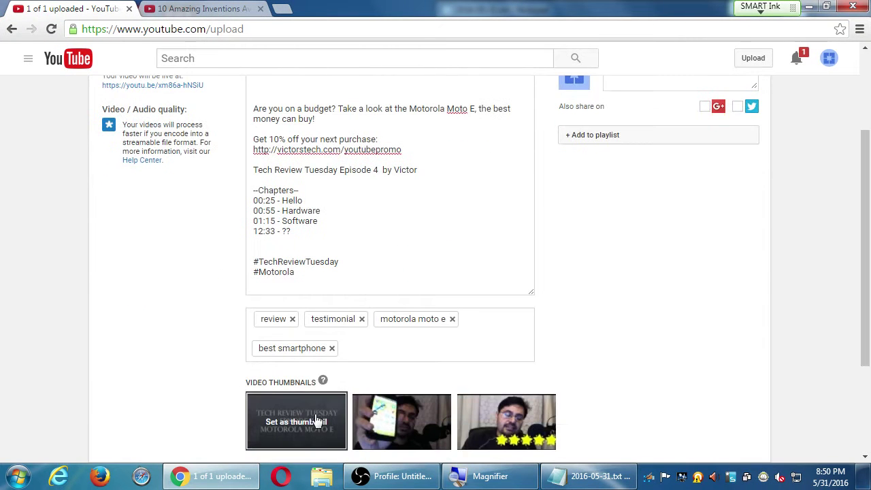
left_click(283, 421)
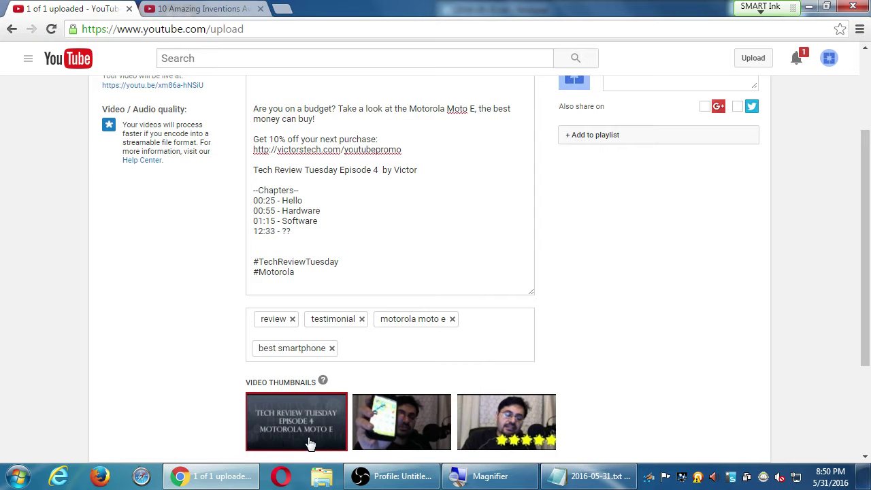
scroll(211, 317, "up", 2)
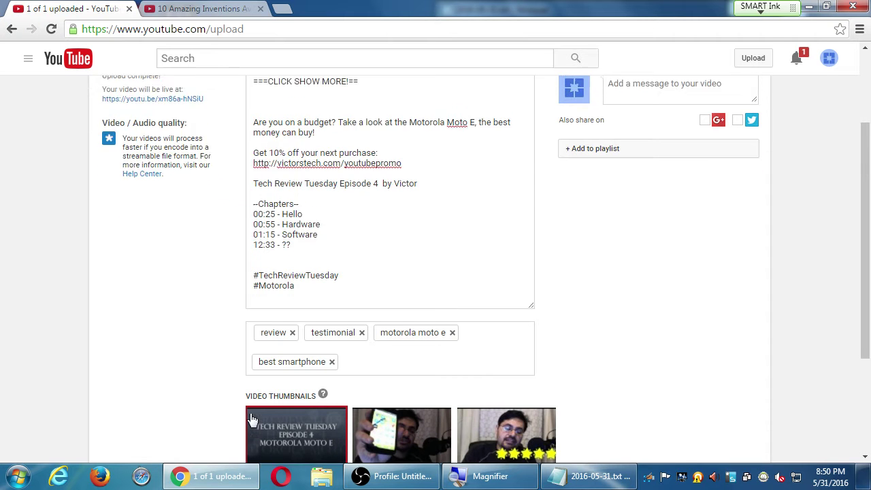
scroll(200, 359, "down", 4)
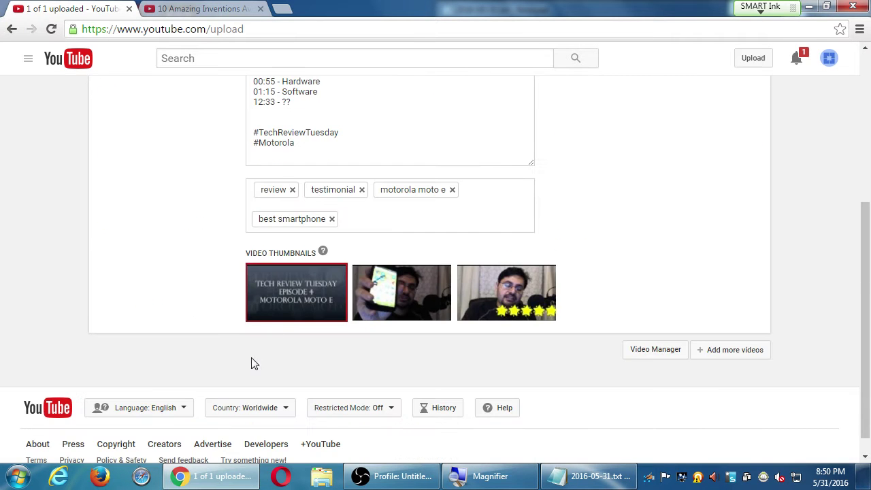
scroll(296, 293, "up", 4)
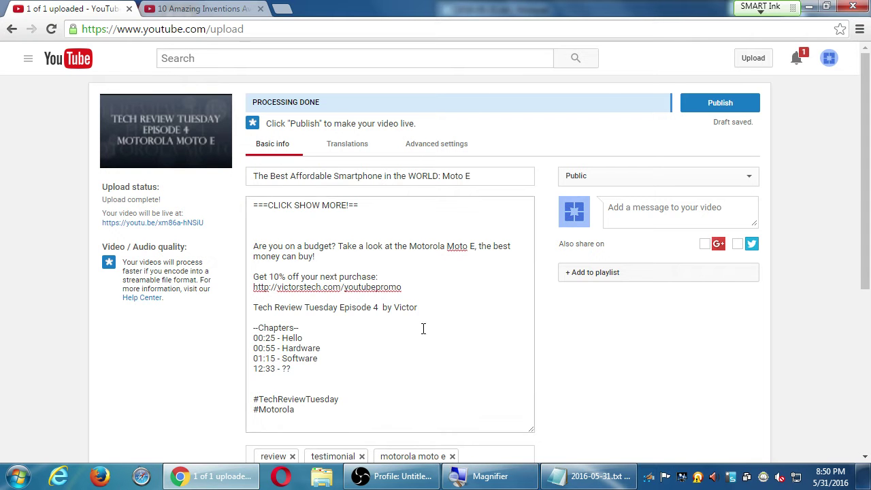
scroll(699, 452, "down", 3)
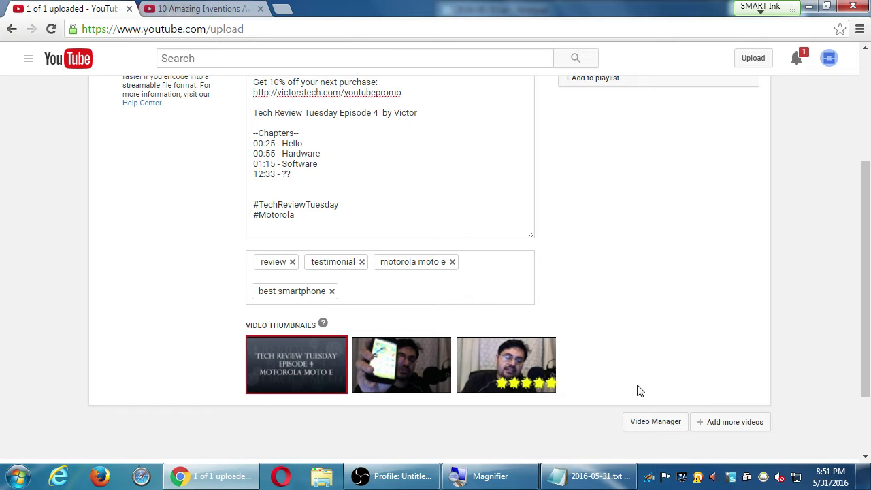
key("alt+space")
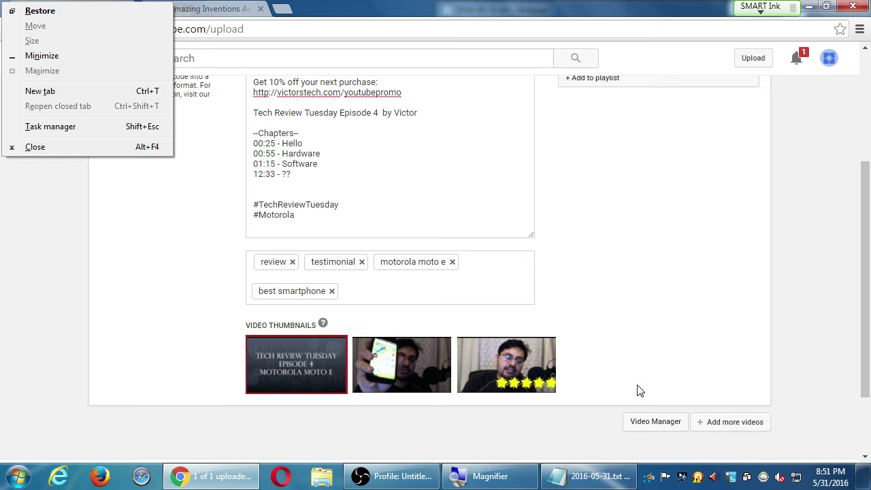
key("Escape")
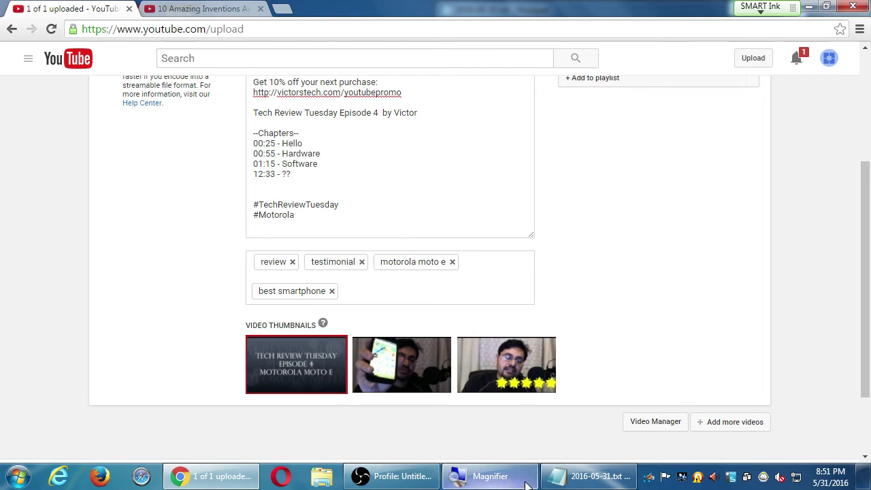
Step: Append 'Use a custom thumbnail: Size 1920 x 1080px' to the notes, then bring YouTube forward
left_click(580, 479)
key("super+plus")
key("Return")
key("Return")
key("Return")
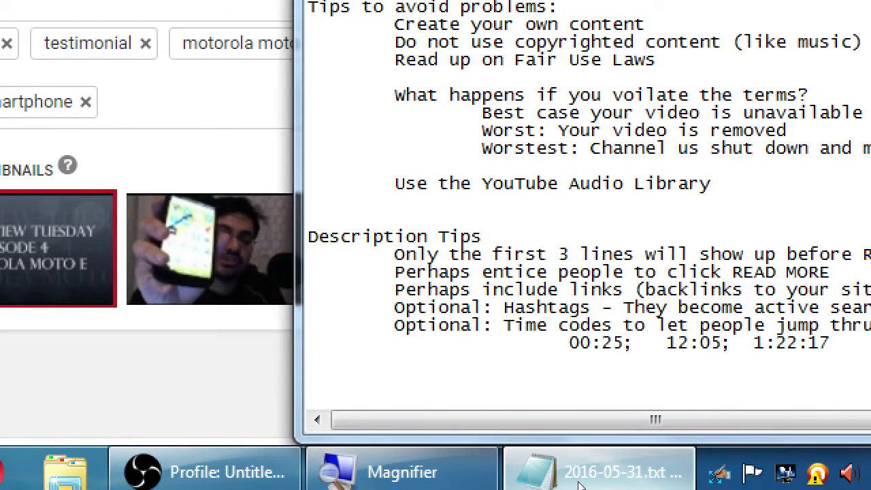
type("Use a custom tgh")
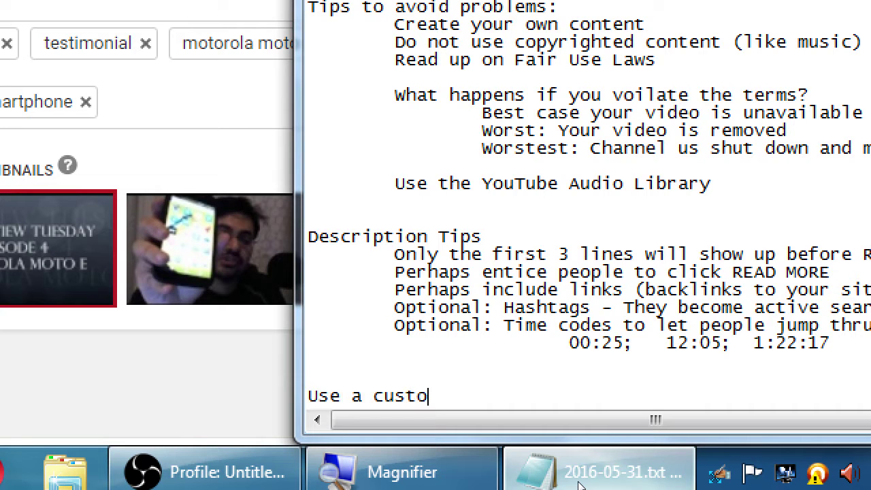
key("BackSpace")
key("BackSpace")
type("humb")
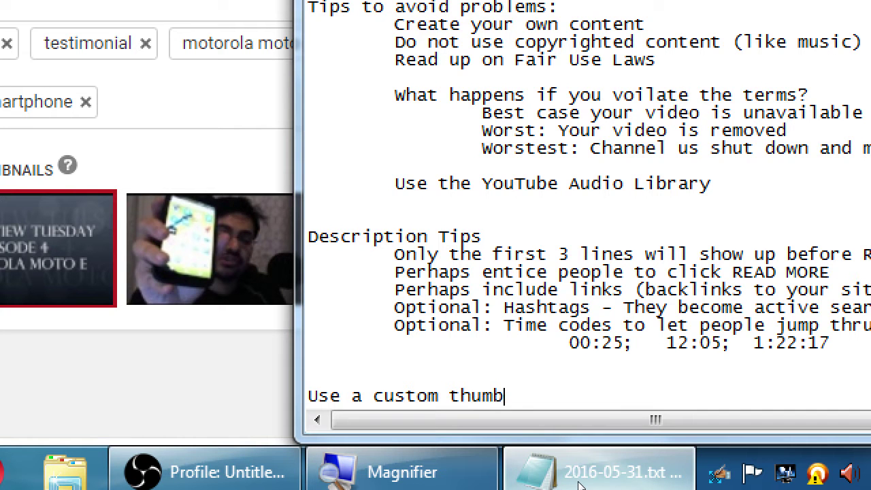
type("nail: Size 19")
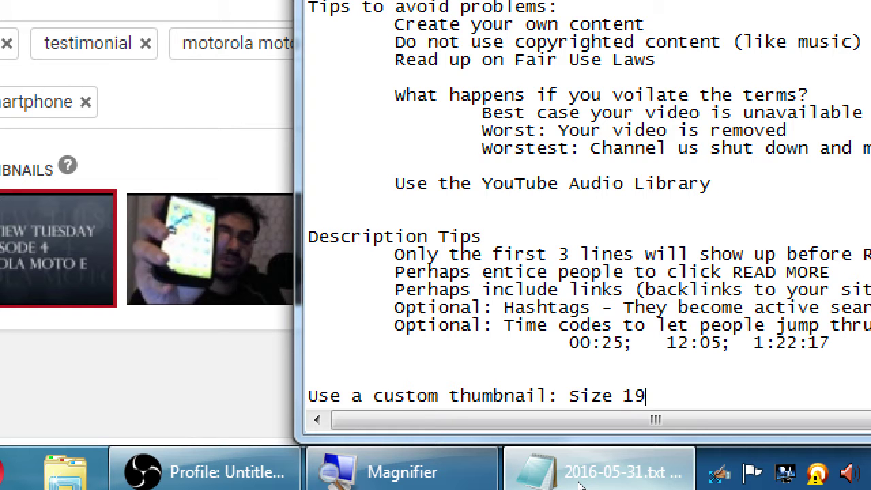
type("20 x 1080px")
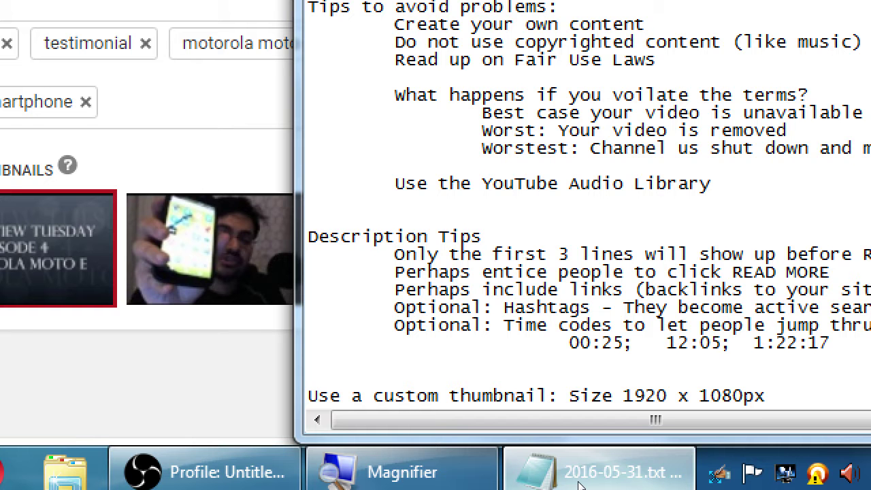
key("super+minus")
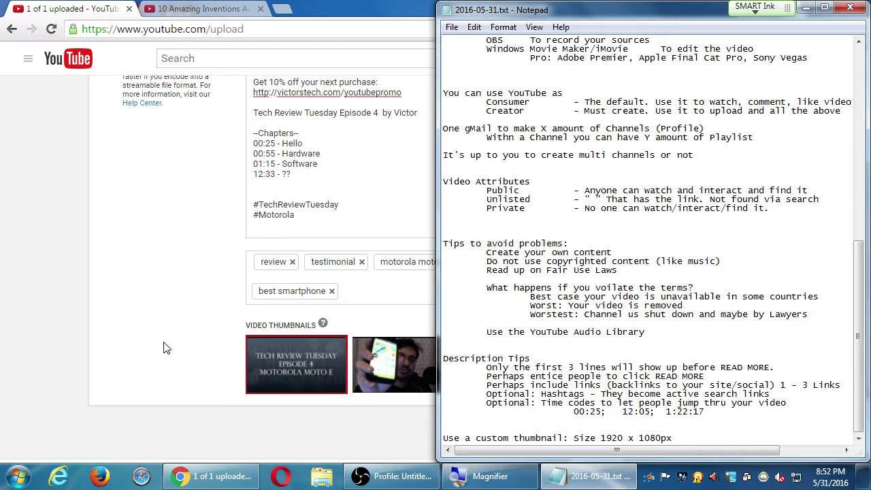
left_click(151, 283)
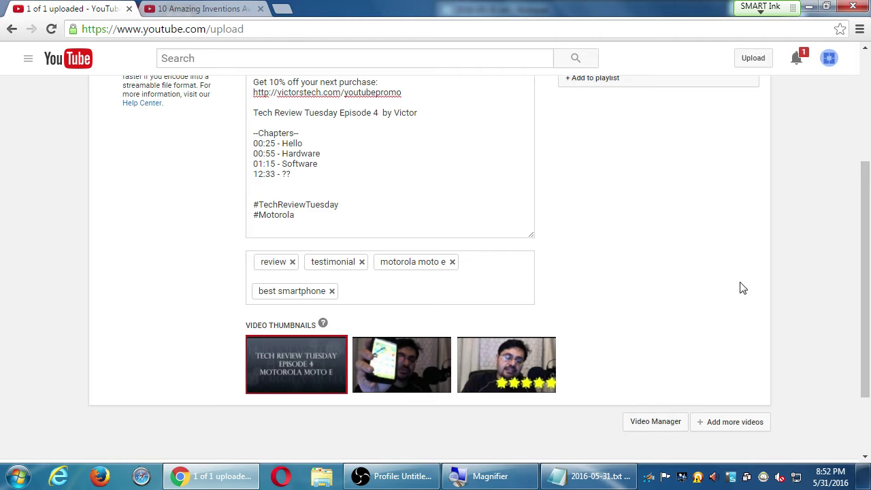
Step: In the inventions tab, go back two pages to the Top 5 Investing Tips video
left_click(204, 11)
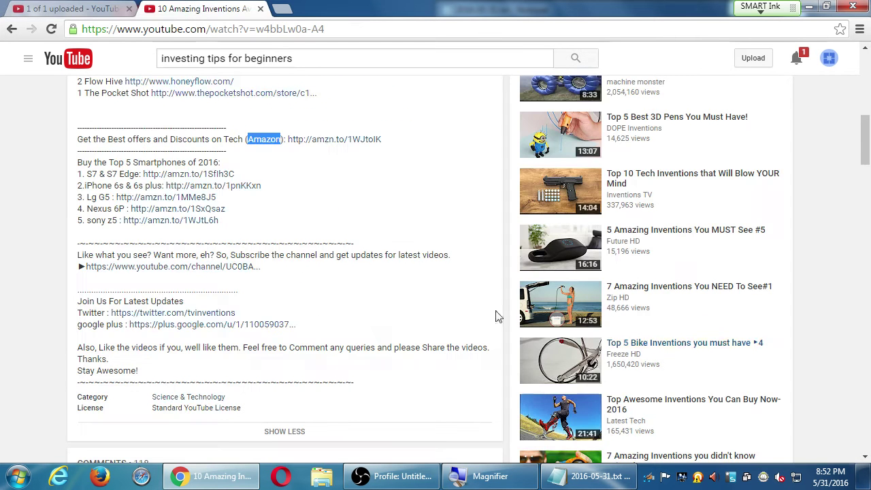
scroll(714, 383, "up", 6)
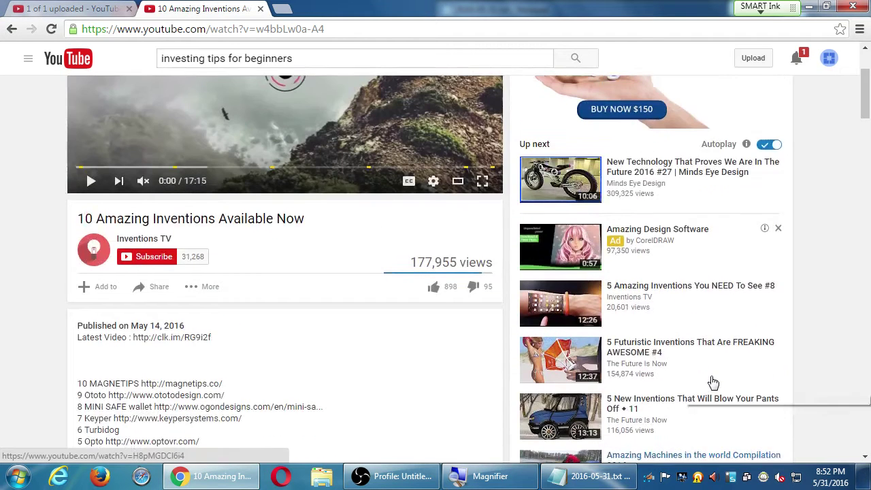
scroll(713, 383, "down", 15)
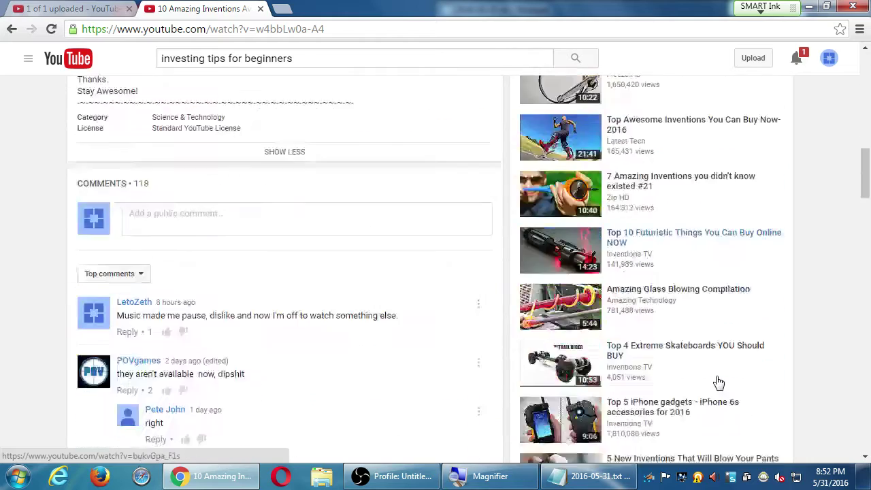
scroll(716, 381, "down", 2)
scroll(718, 383, "up", 17)
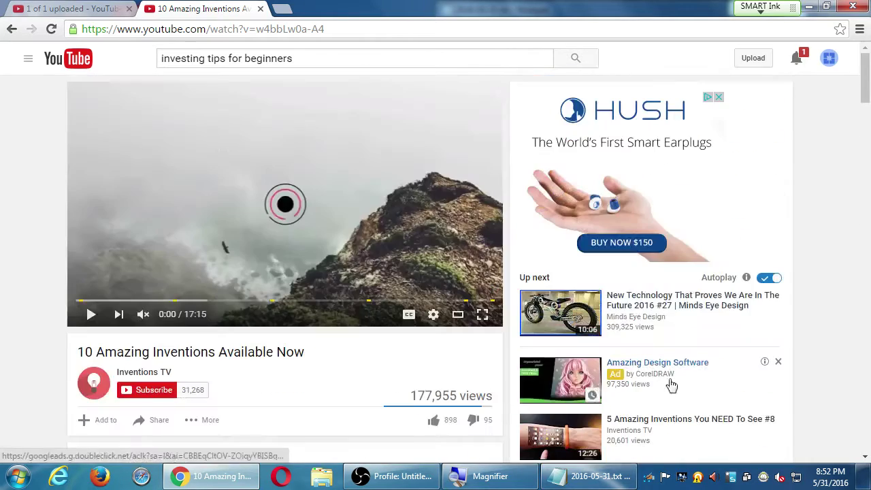
key("alt+Left")
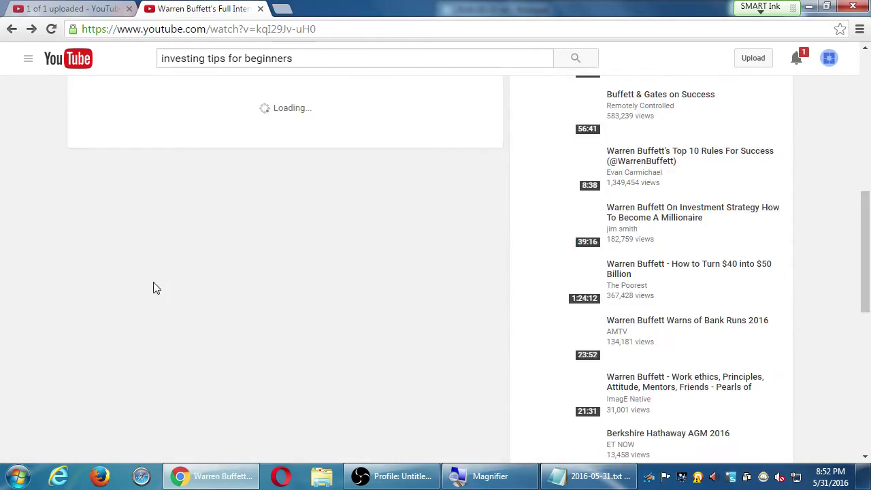
key("alt+Left")
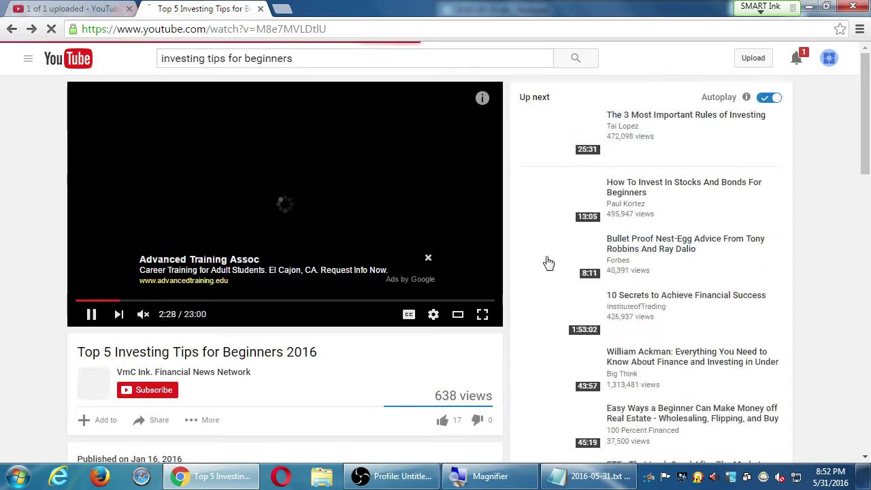
Step: Pause the investing tips video at 2:32 and magnify the screen
scroll(625, 367, "down", 1)
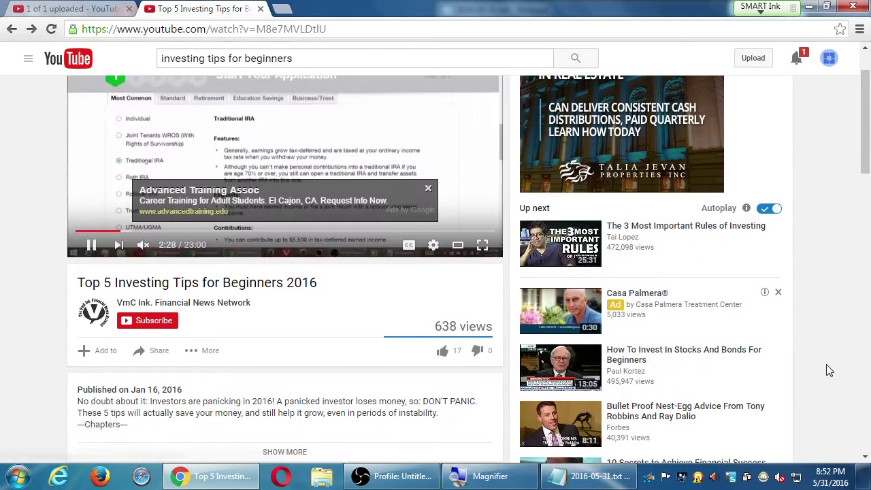
scroll(830, 369, "down", 3)
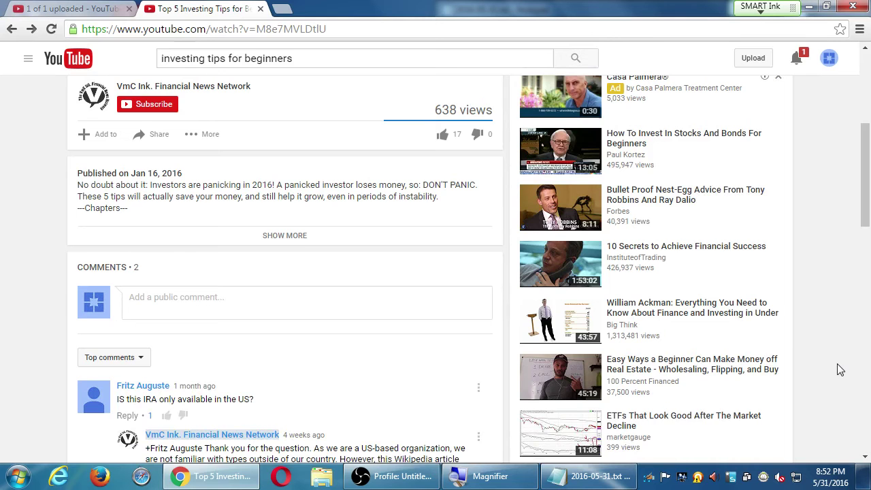
scroll(838, 365, "up", 4)
left_click(89, 318)
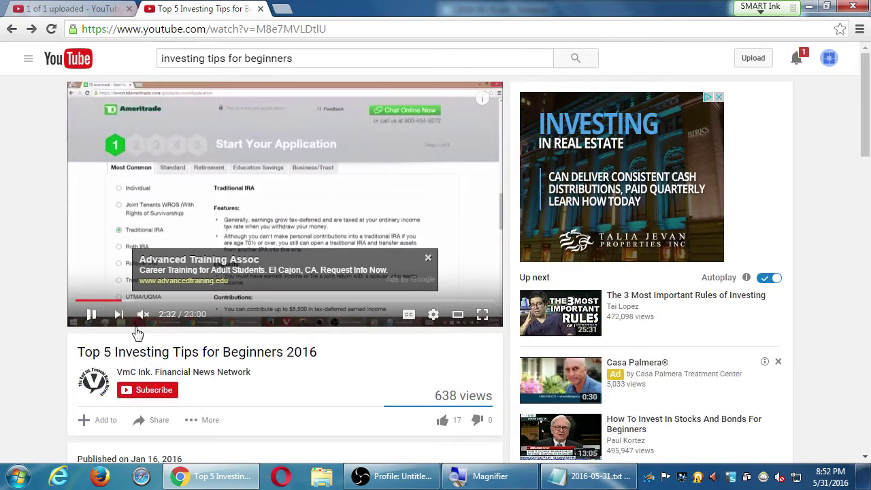
scroll(757, 317, "down", 3)
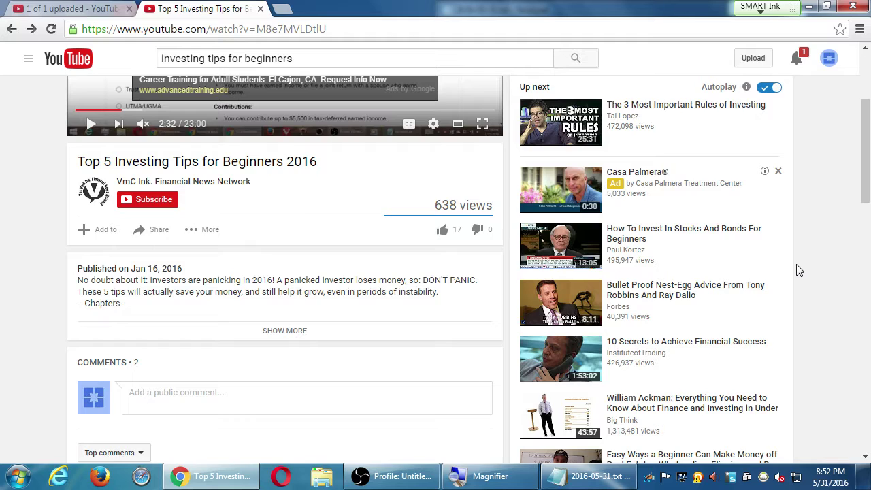
key("super+plus")
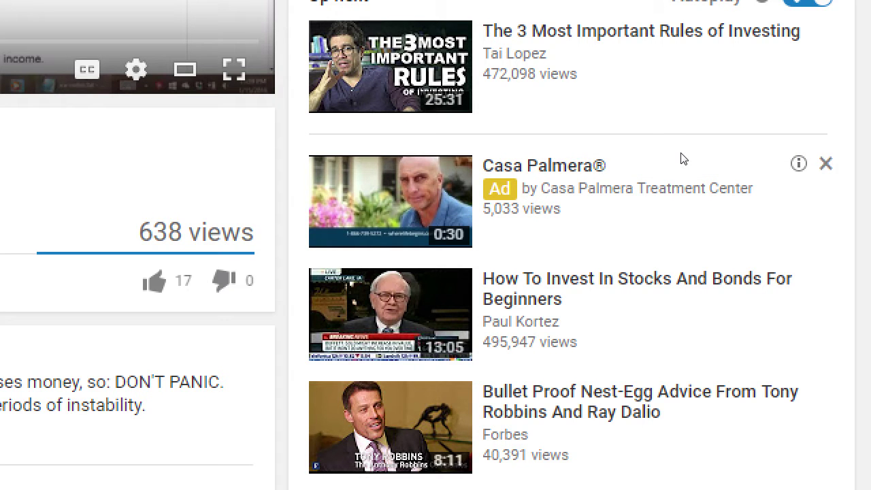
Step: In Notepad, add the heading 'Thumbnail tips' above the custom thumbnail note
key("alt+Tab")
key("alt+Tab")
key("alt+Tab")
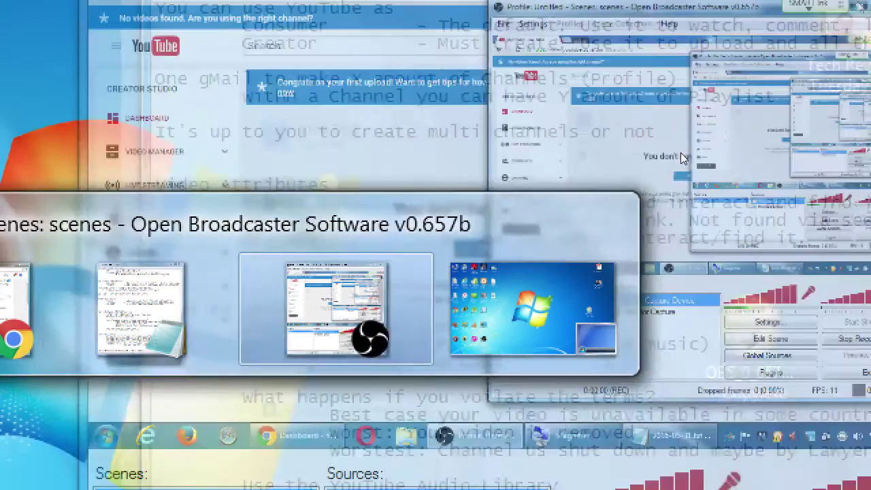
key("alt+Tab")
key("alt+shift+Tab")
key("alt+shift+Tab")
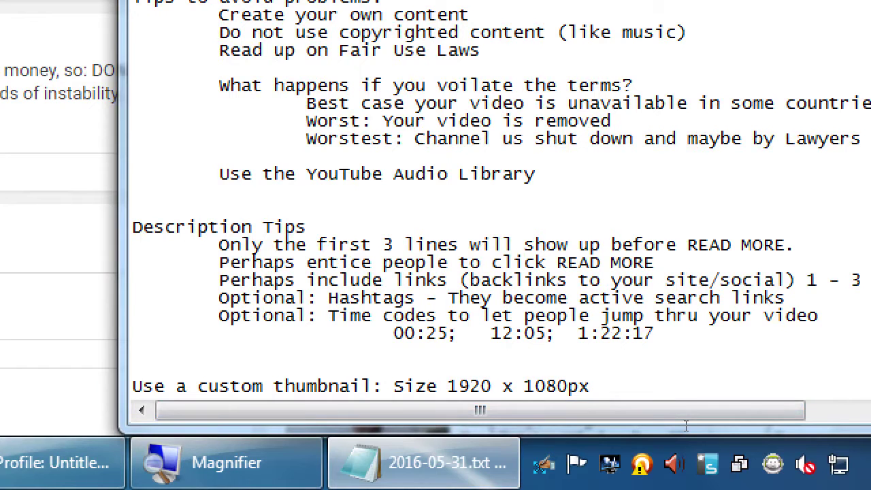
key("Up")
type("Thumbnail tips")
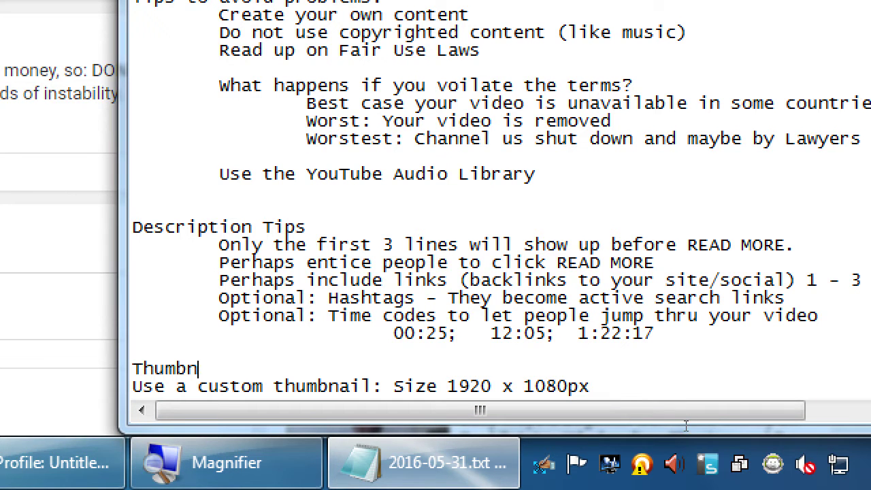
Step: Add the line 'If you add text, make it big. Make it contrast' and return to YouTube
key("Down")
key("End")
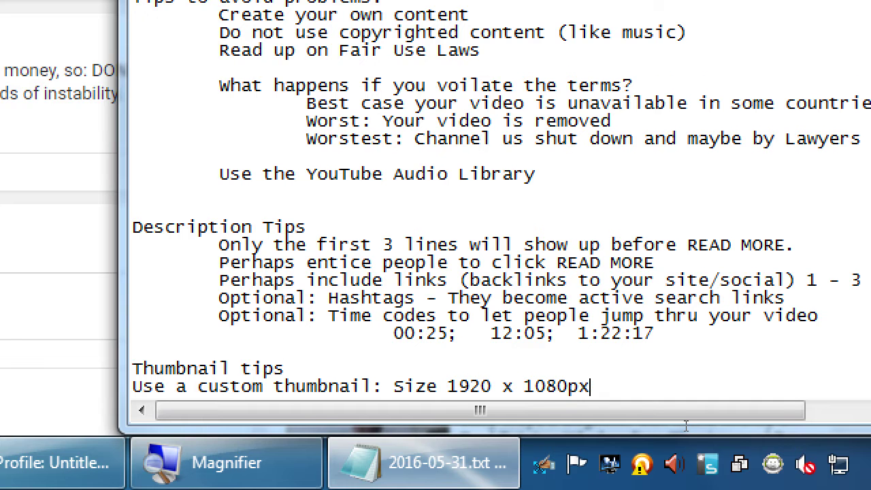
key("Return")
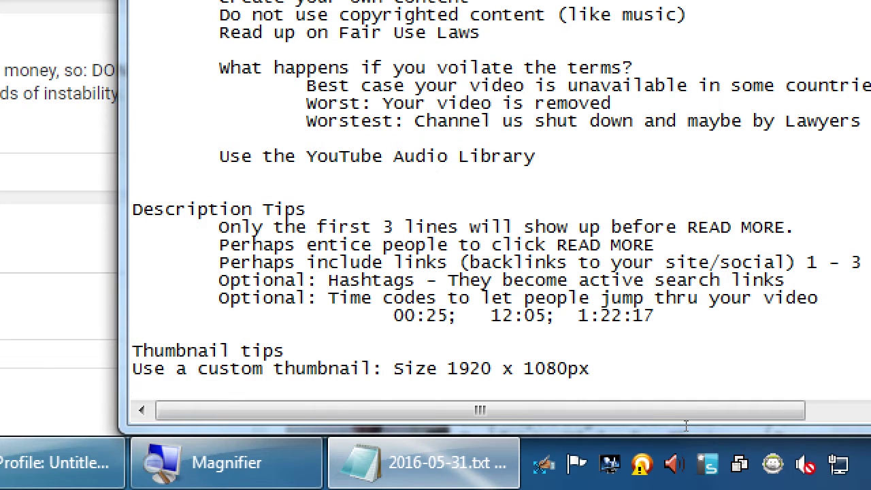
type("If you add ttext,")
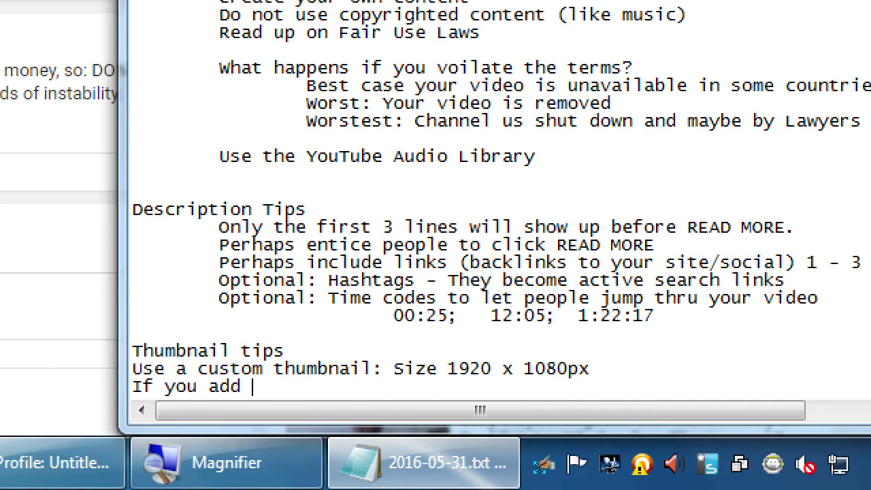
key("BackSpace")
key("BackSpace")
key("BackSpace")
key("BackSpace")
key("BackSpace")
key("BackSpace")
type("ext, make it bit")
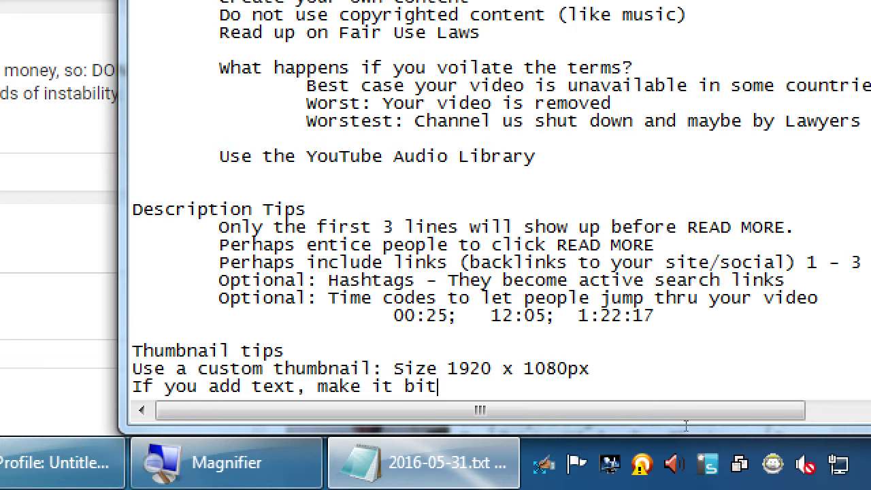
key("BackSpace")
type("g. Make it contrast")
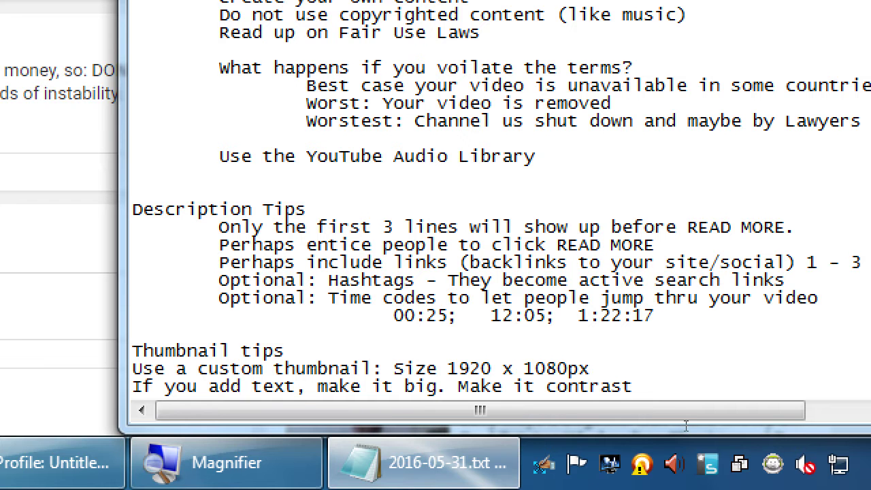
key("alt+Tab")
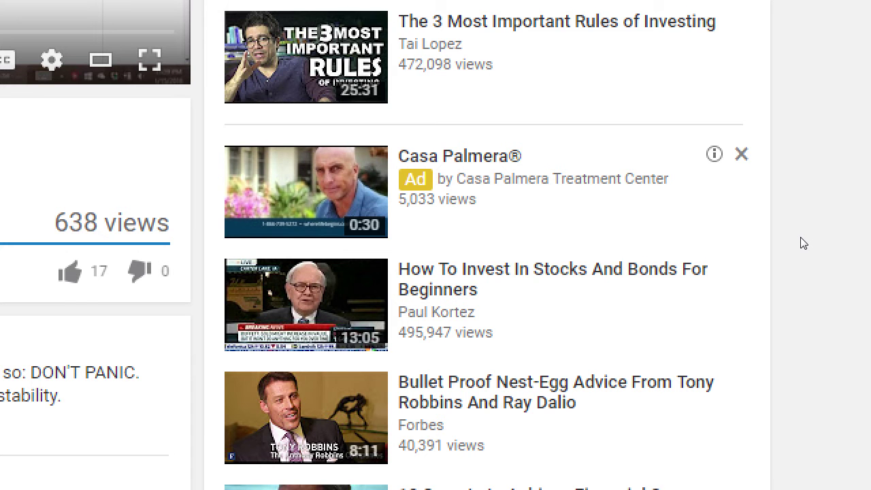
key("super+minus")
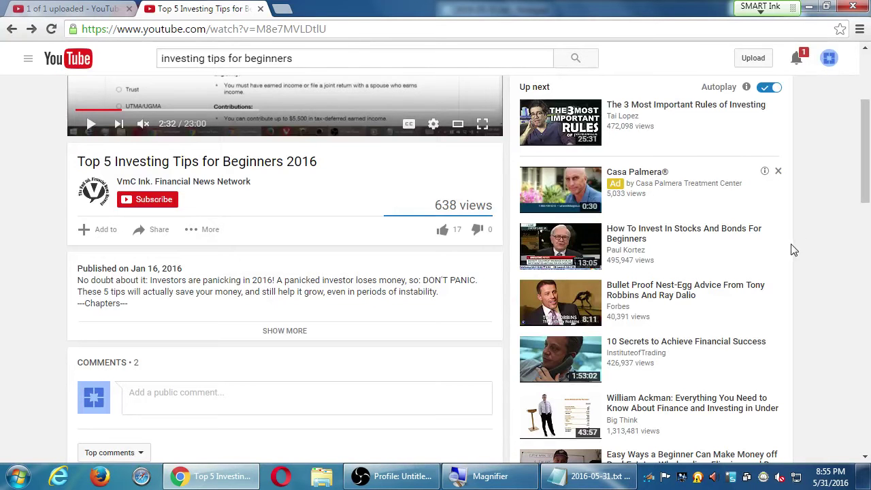
Step: Change the thumbnail tip in Notepad to read 'Make it contrasty' and start a new line
left_click(589, 476)
key("super+plus")
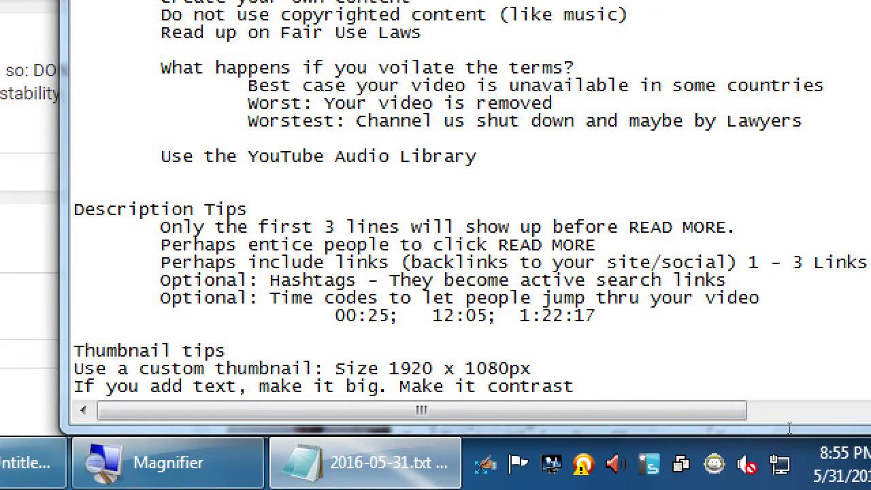
type("y")
key("Return")
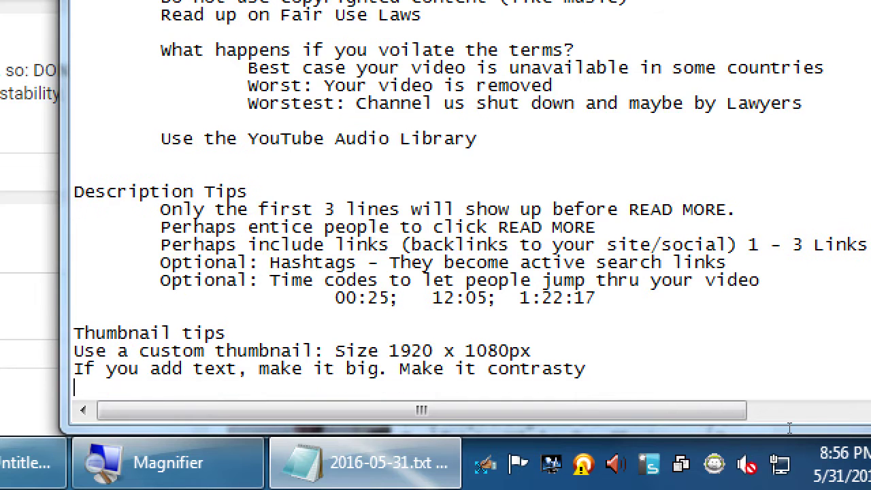
Step: Add the tip 'Avoid text at bottom-right corner'
type("va")
key("BackSpace")
key("BackSpace")
type("avoid")
key("shift+Home")
type("Avoid text")
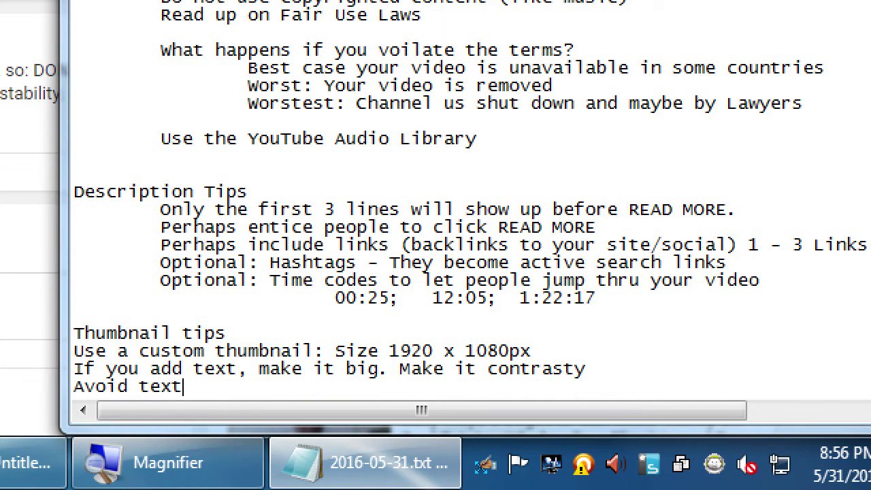
type(" at bottom-right co")
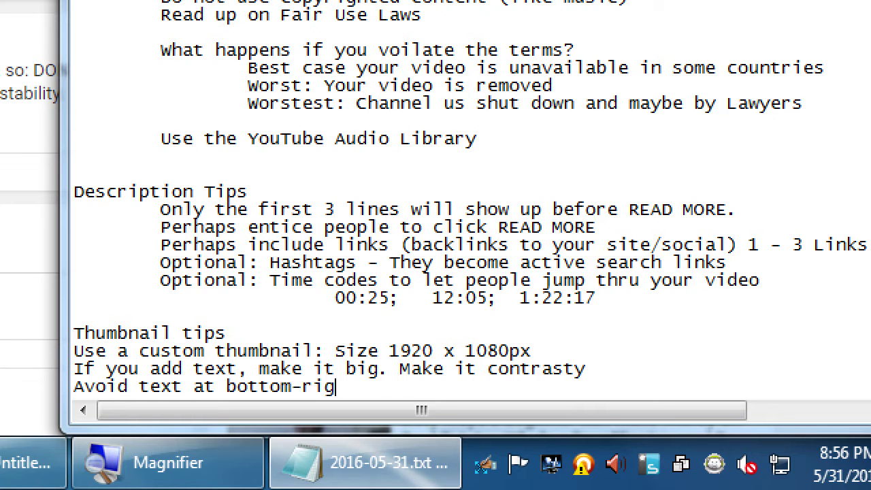
type("rner")
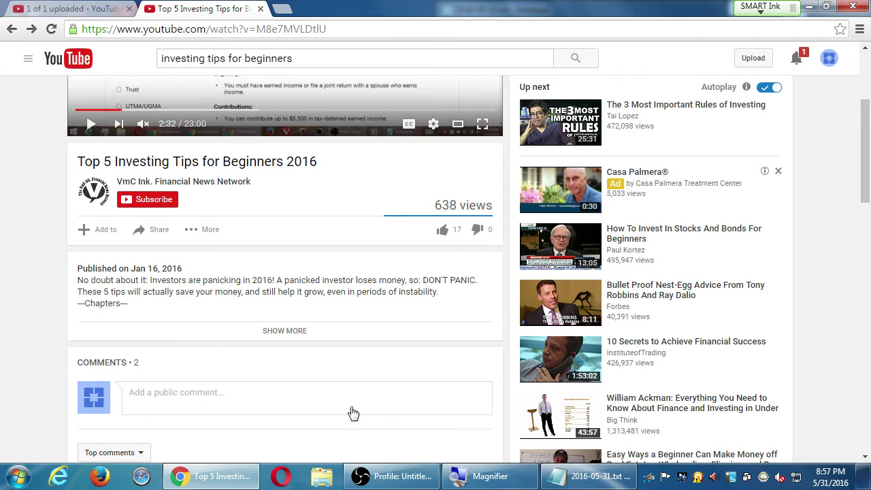
Step: On the Moto E upload page, set visibility to Unlisted, then Private, then back to Public
left_click(112, 5)
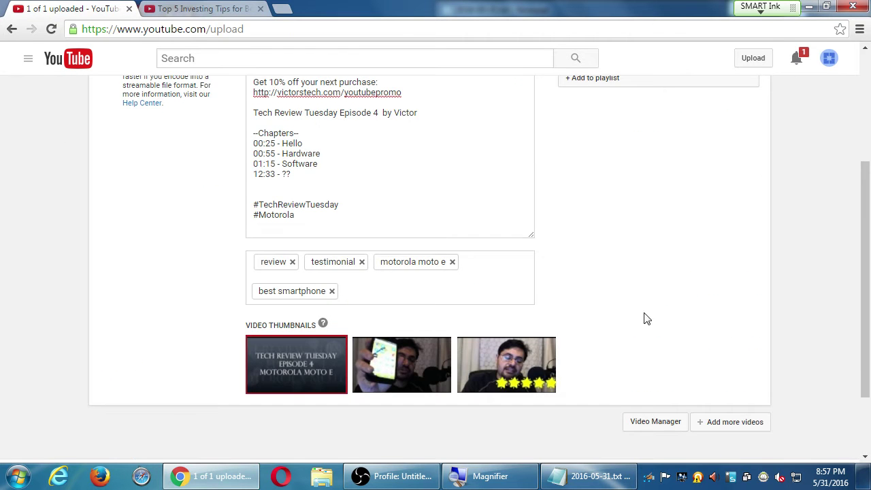
scroll(670, 316, "up", 3)
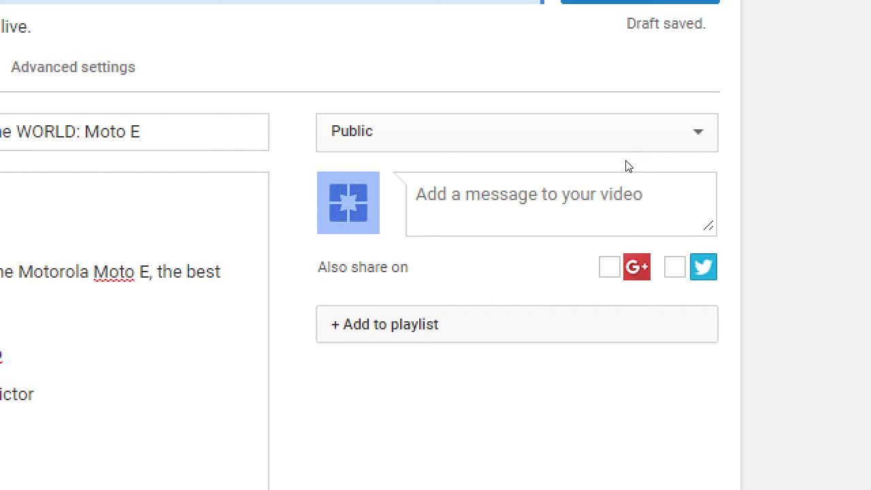
left_click(626, 143)
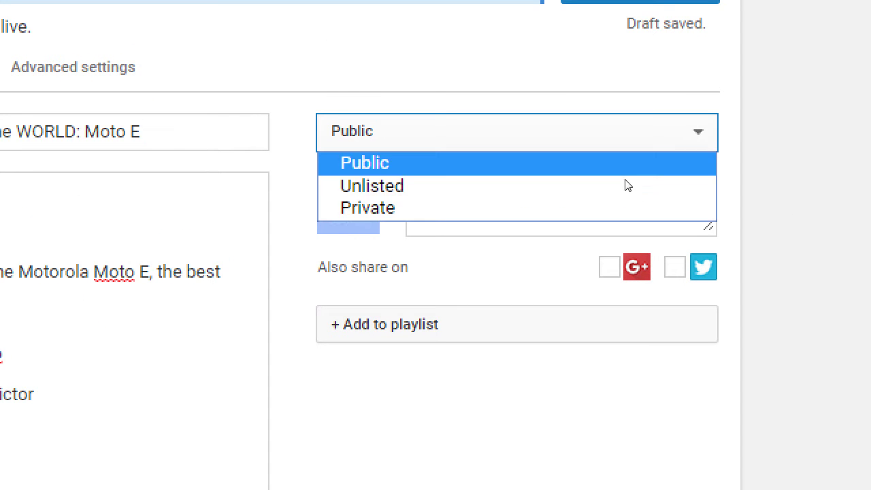
left_click(605, 211)
left_click(607, 139)
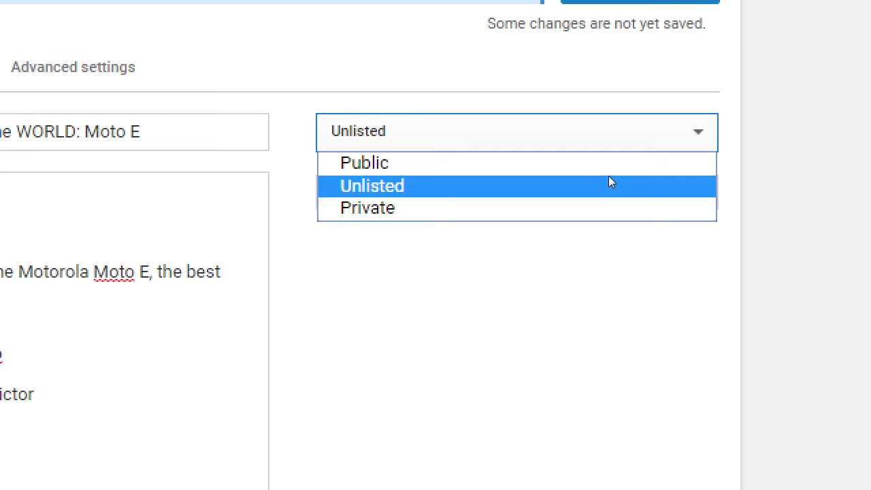
left_click(607, 220)
key("alt+Down")
key("Up")
key("Up")
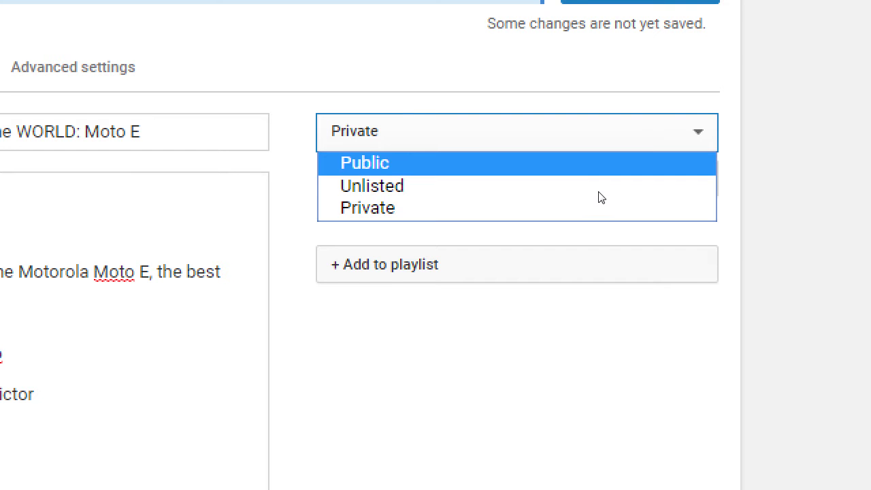
key("Return")
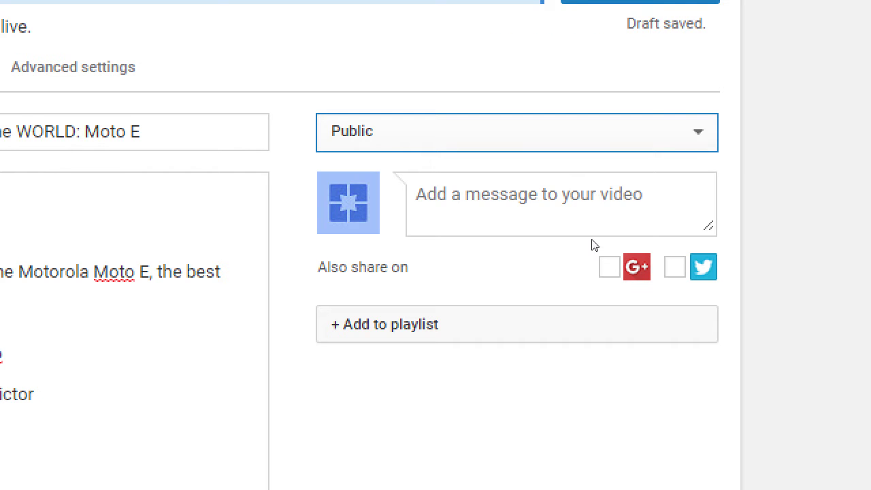
left_click_drag(569, 243, 609, 245)
left_click(609, 245)
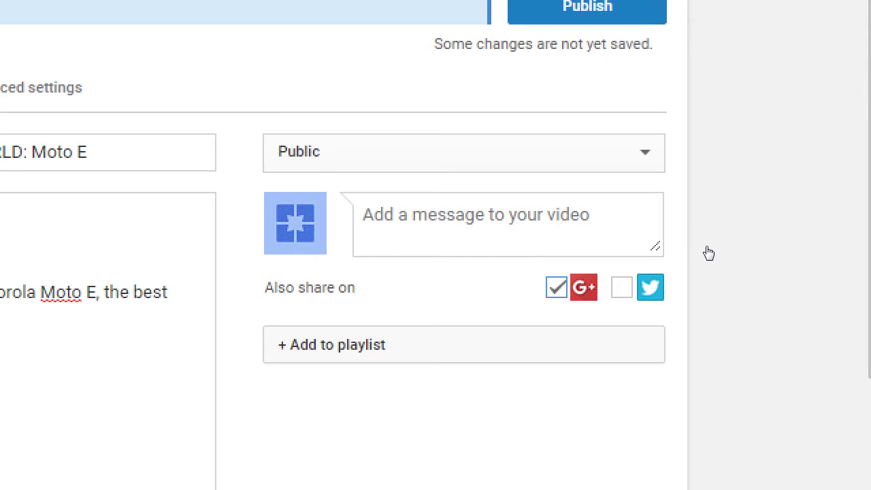
Step: Cycle the visibility through Unlisted and Private once more, ending on Public
left_click(589, 171)
left_click(591, 205)
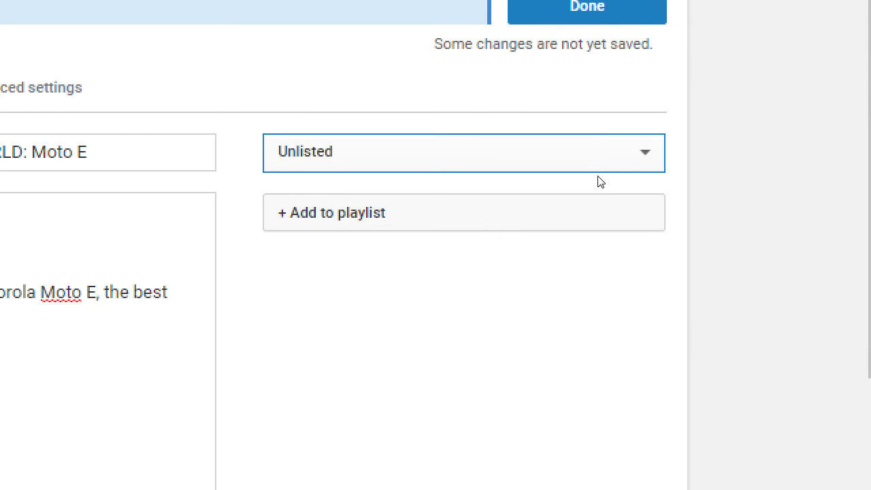
left_click(600, 181)
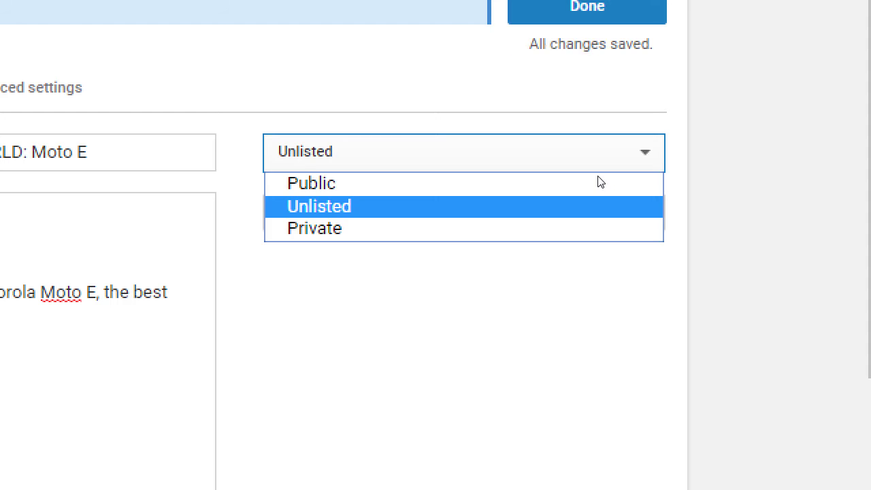
left_click(588, 219)
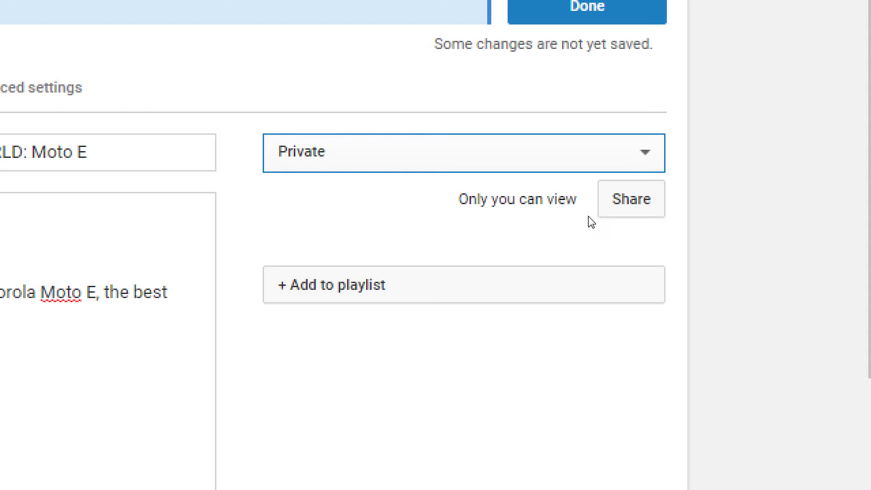
left_click(643, 165)
left_click(617, 188)
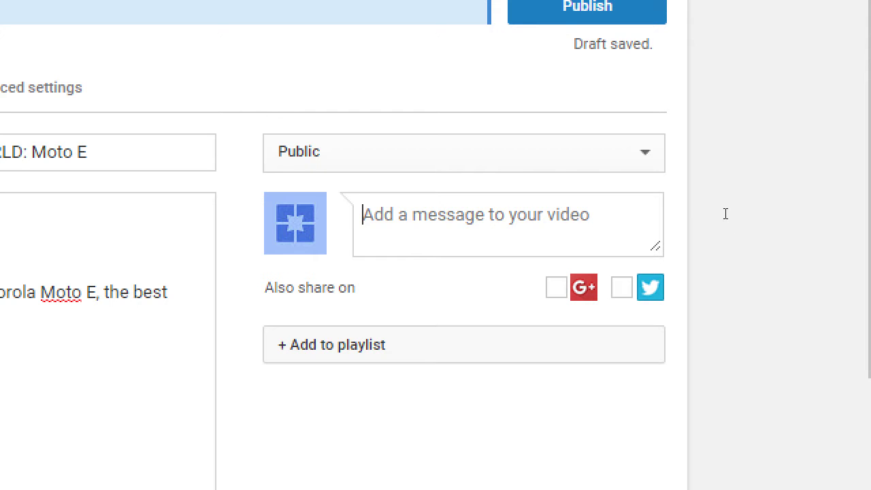
Step: Enter the message 'All the personal finance #advice you need in about 23 minutes.'
type("All ")
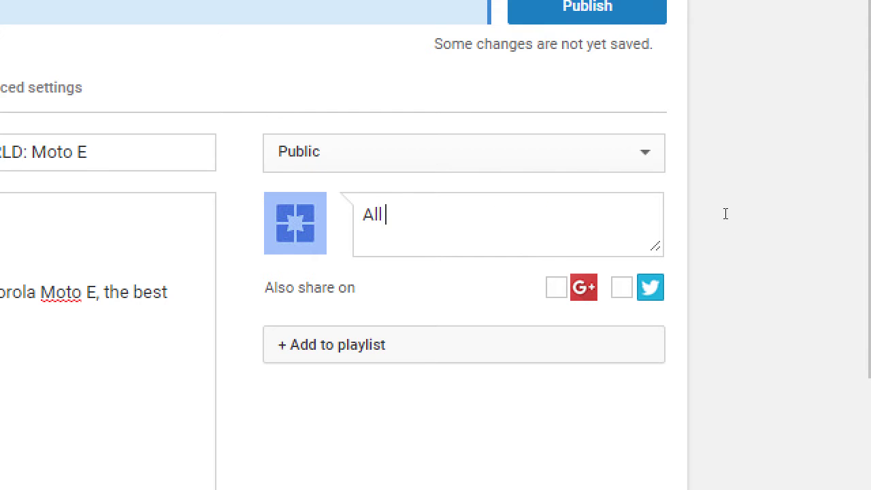
type("the personal ")
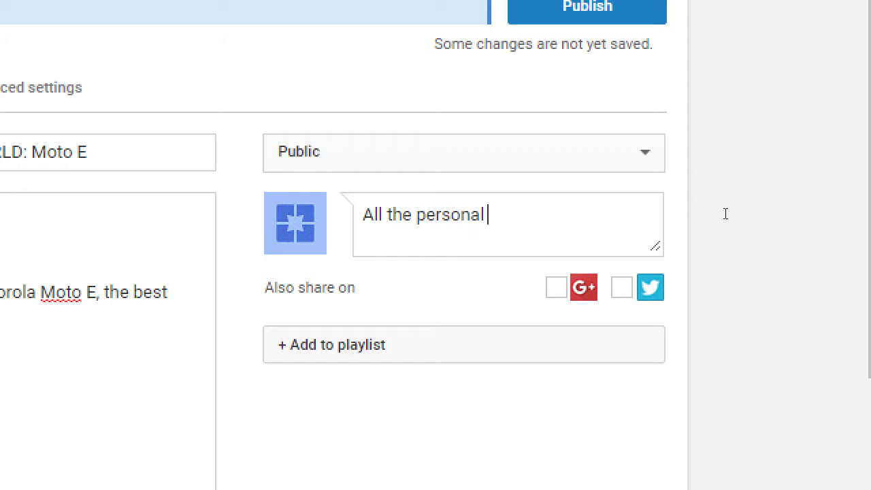
type("finance you nee")
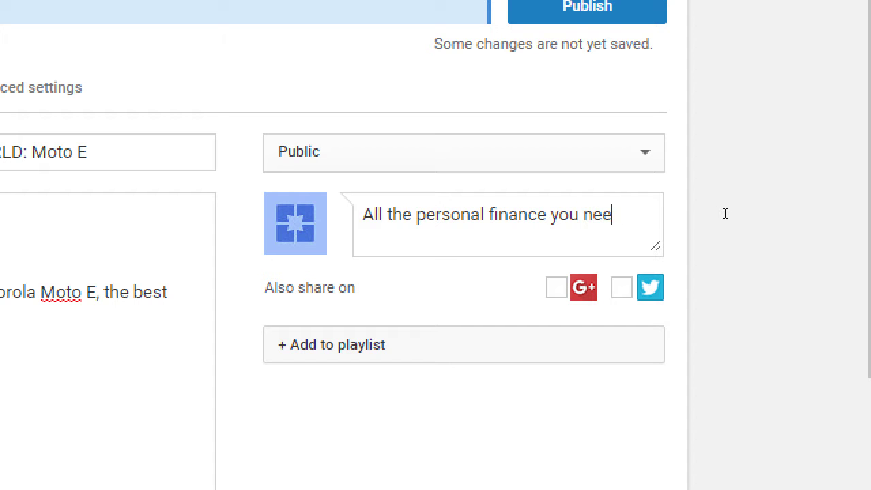
type("d")
key("ctrl+Left")
key("ctrl+Left")
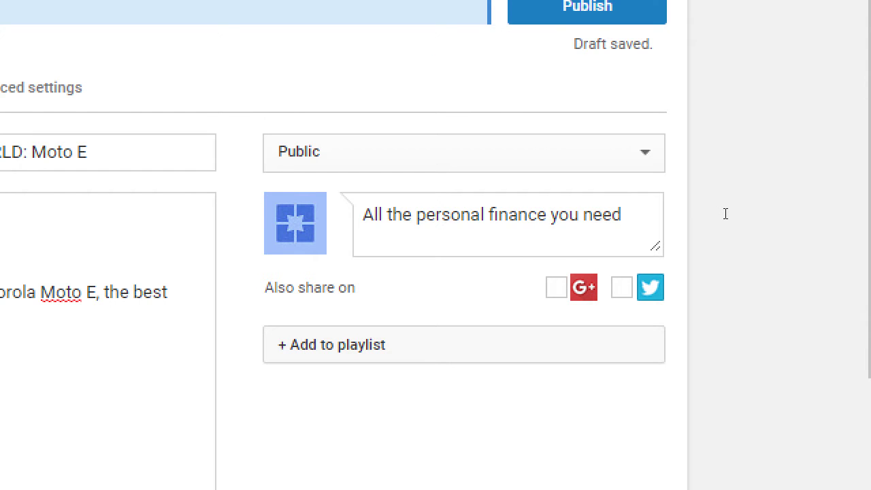
type("#advice you")
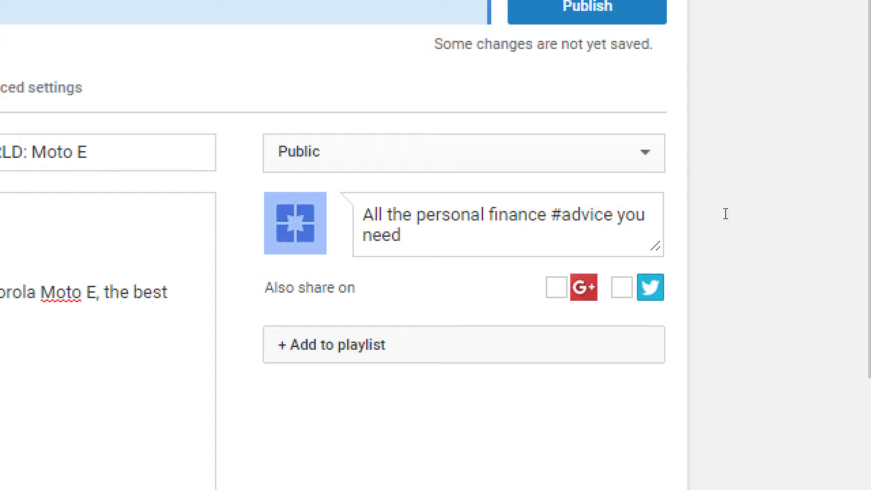
type(" need in about 23 minutes.")
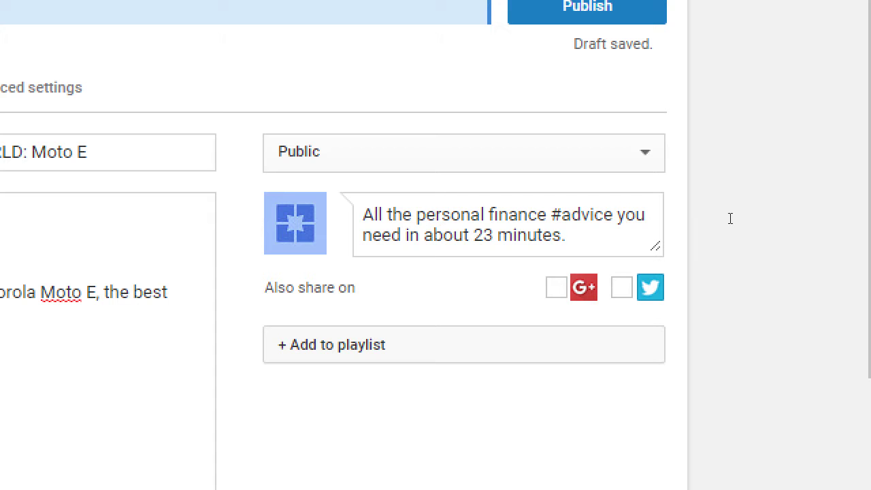
Step: Set the video's visibility to Unlisted
key("shift+Tab")
key("alt+Down")
key("Down")
key("Return")
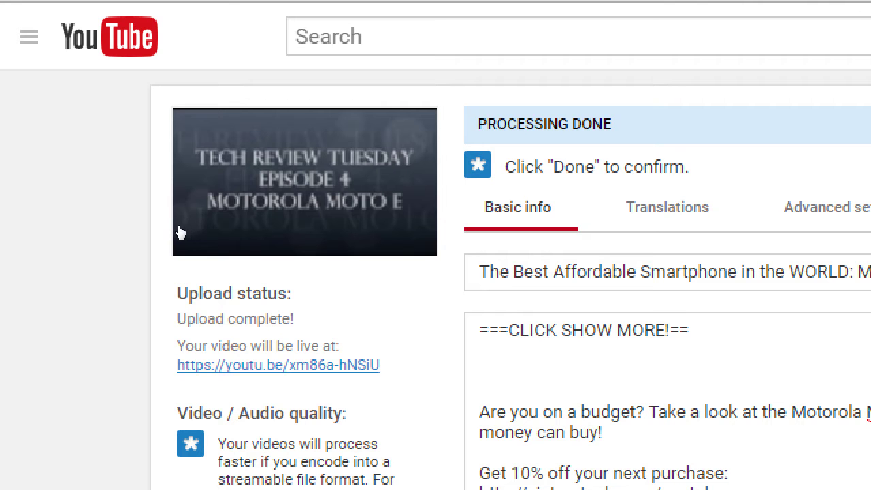
right_click(309, 365)
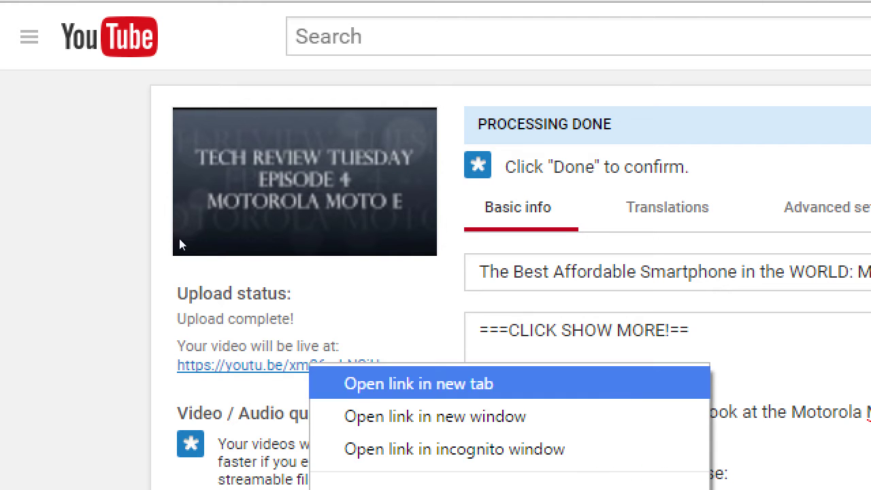
key("Up")
key("Return")
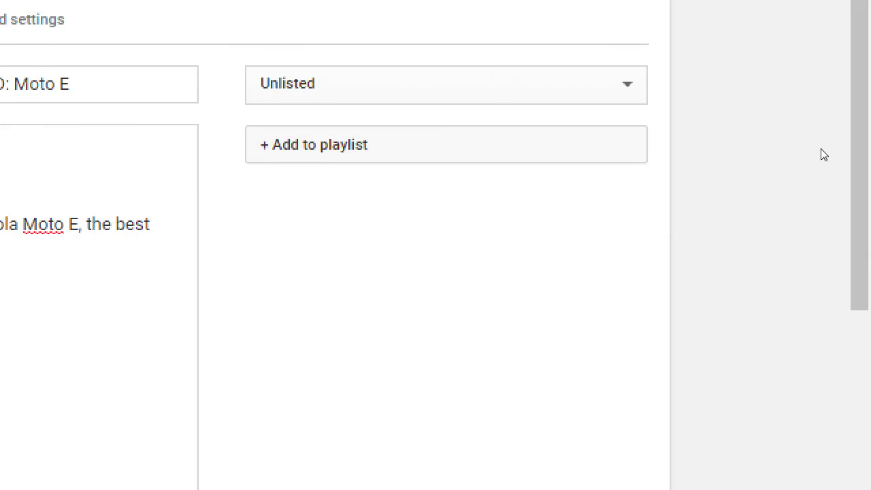
Step: Set the Moto E video's visibility to Private
key("Tab")
key("alt+Down")
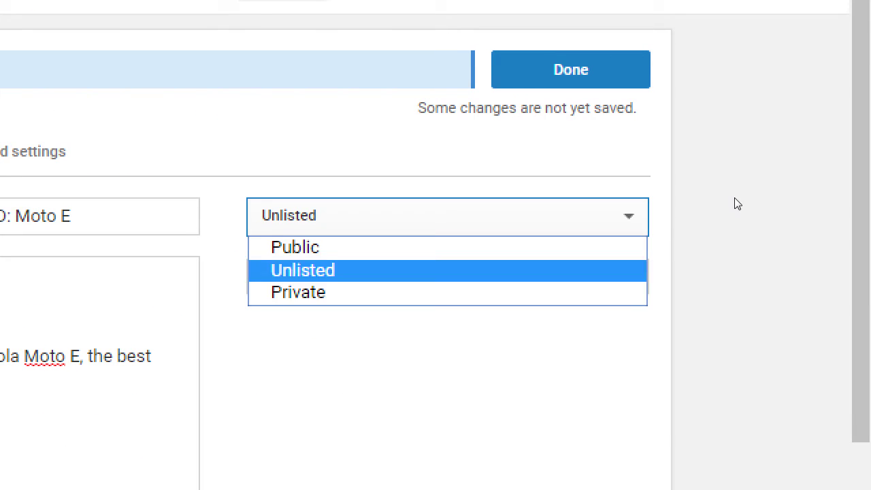
key("Down")
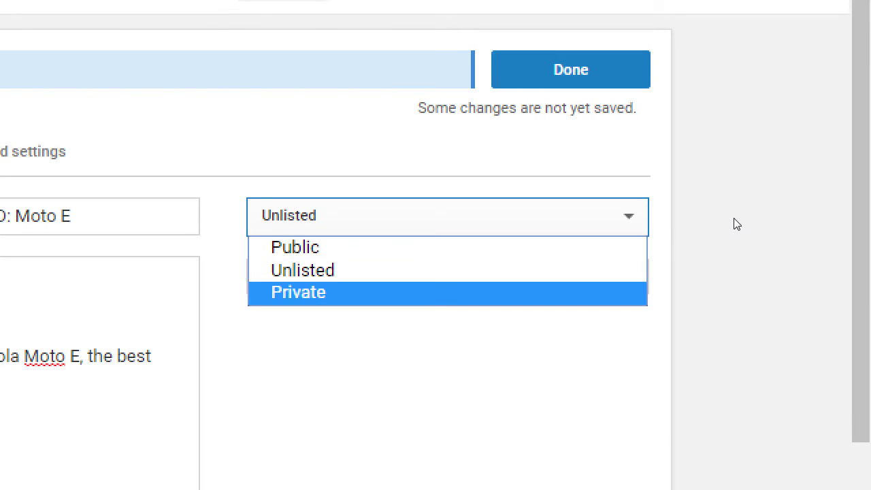
key("Return")
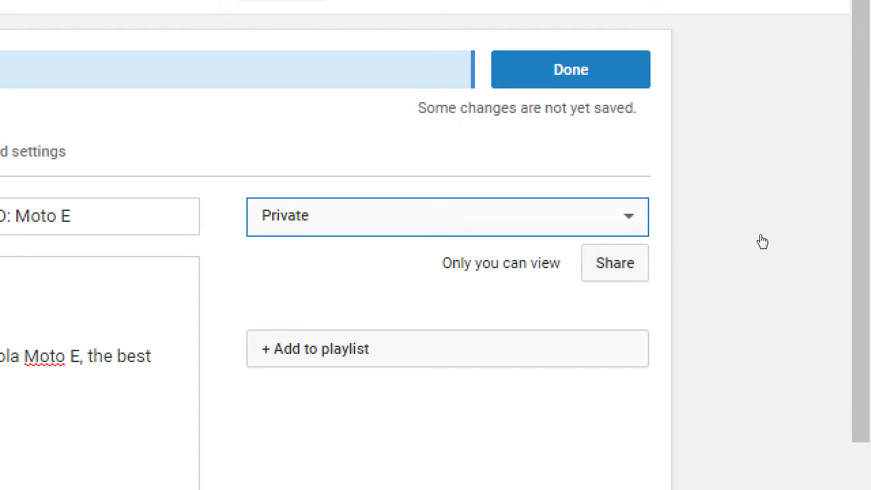
left_click_drag(667, 210, 695, 211)
Step: Share the private video with a recipient's e-mail address, keeping e-mail notification on
key("Tab")
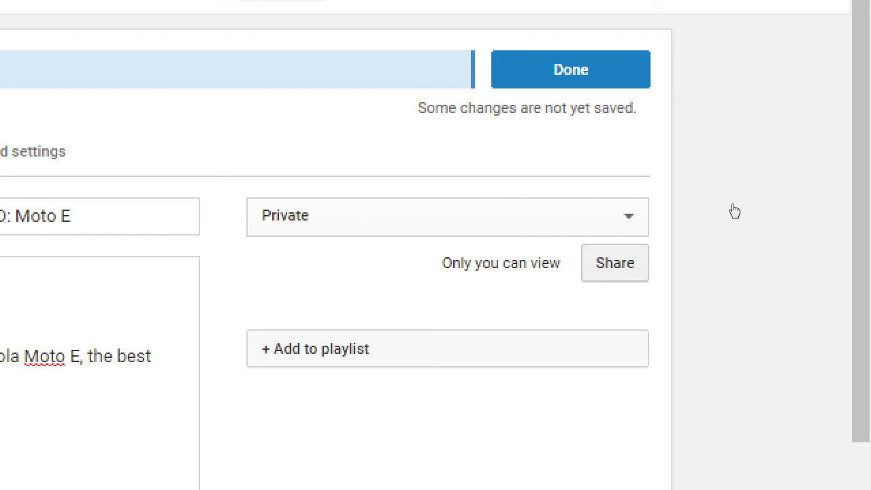
key("Return")
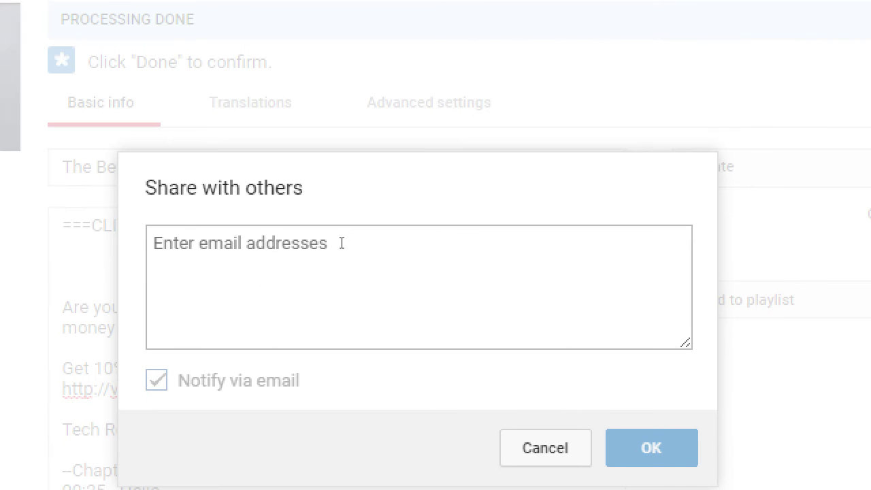
left_click(351, 229)
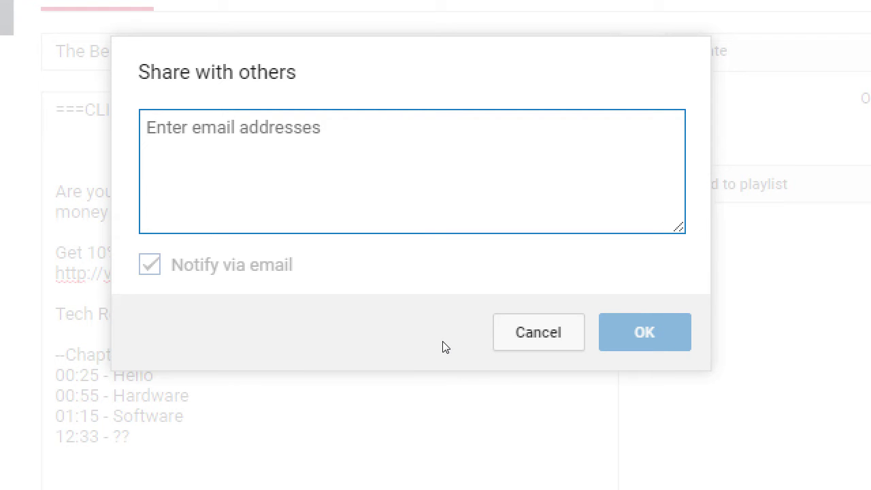
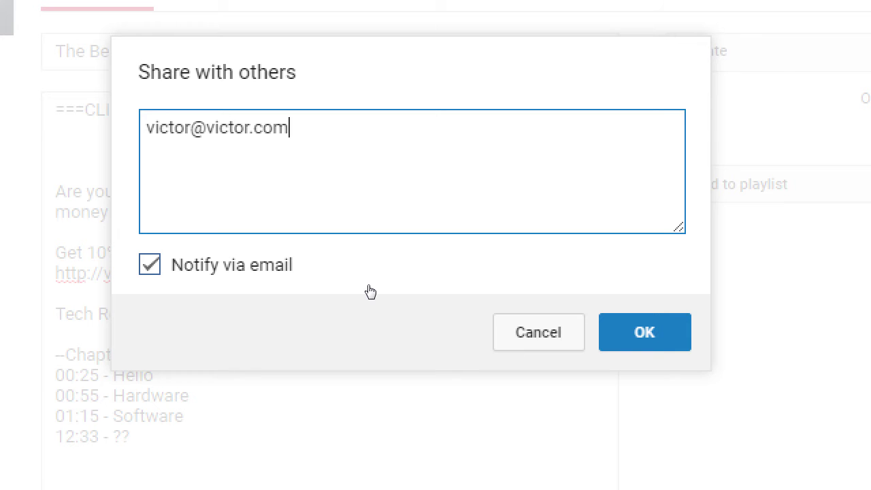
key("Escape")
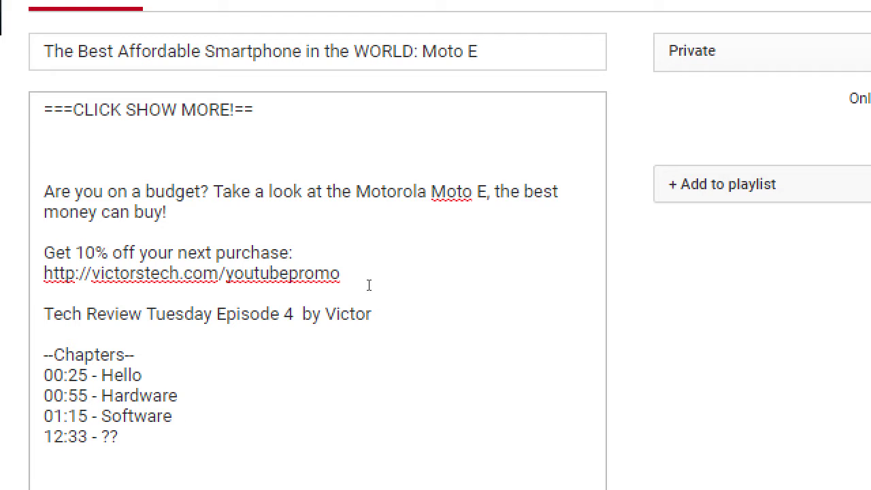
Step: Change the video's visibility from Private to Public
key("alt+Down")
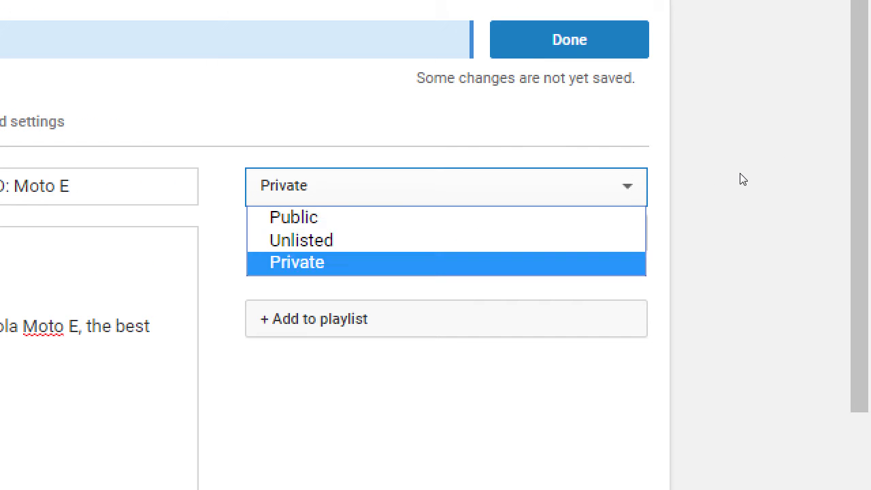
key("Up")
key("Up")
key("Return")
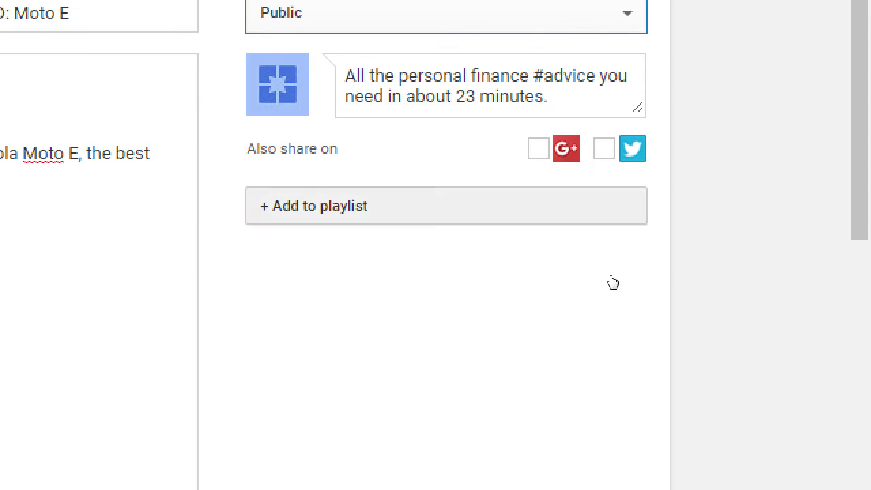
Step: Tick Tech Review Tuesday and The Best Phone Review playlists, then untick both
left_click(609, 207)
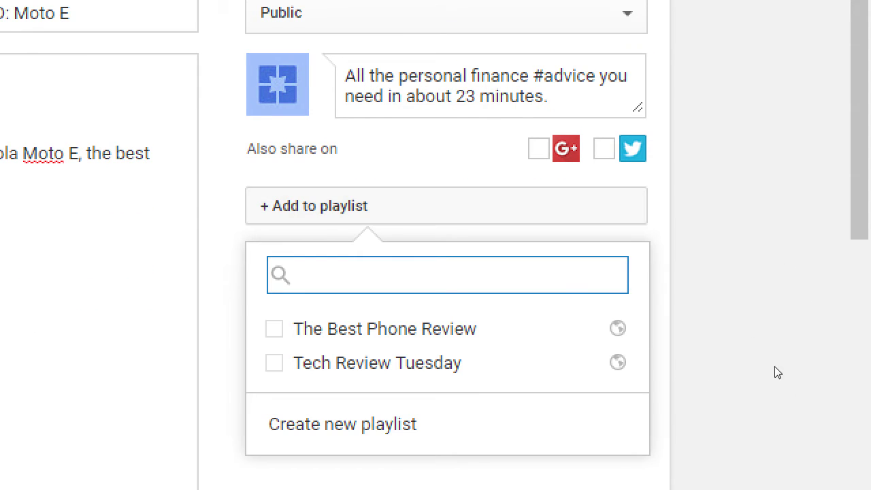
left_click(748, 306)
left_click(668, 285)
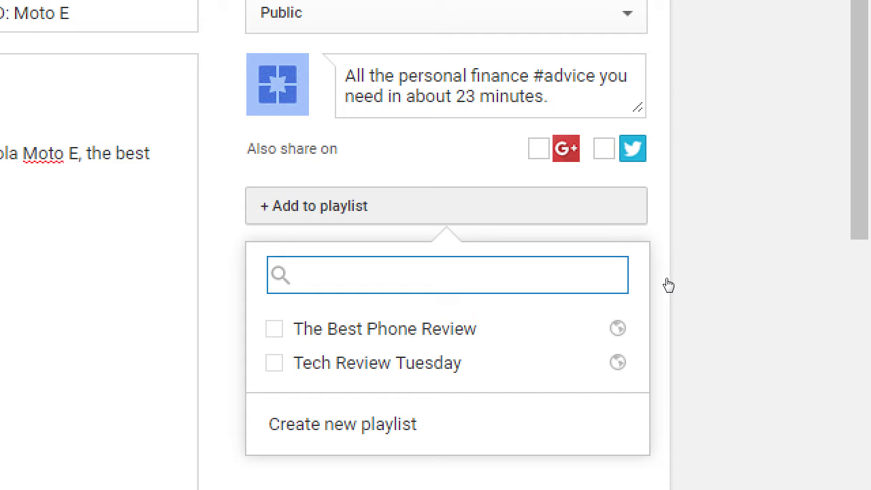
left_click(575, 352)
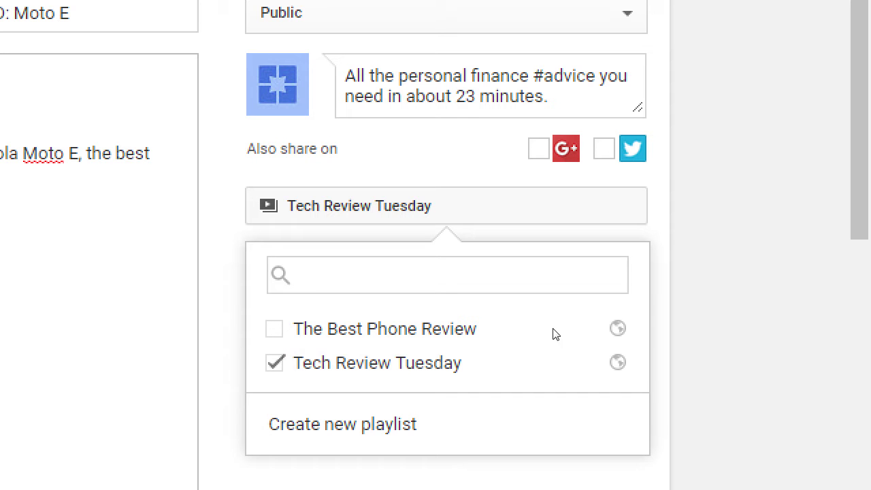
left_click(571, 340)
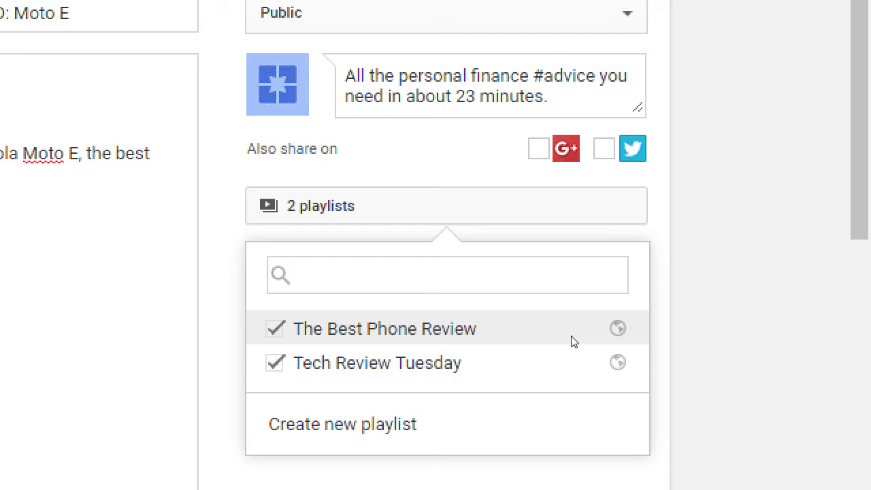
left_click(571, 341)
left_click(578, 359)
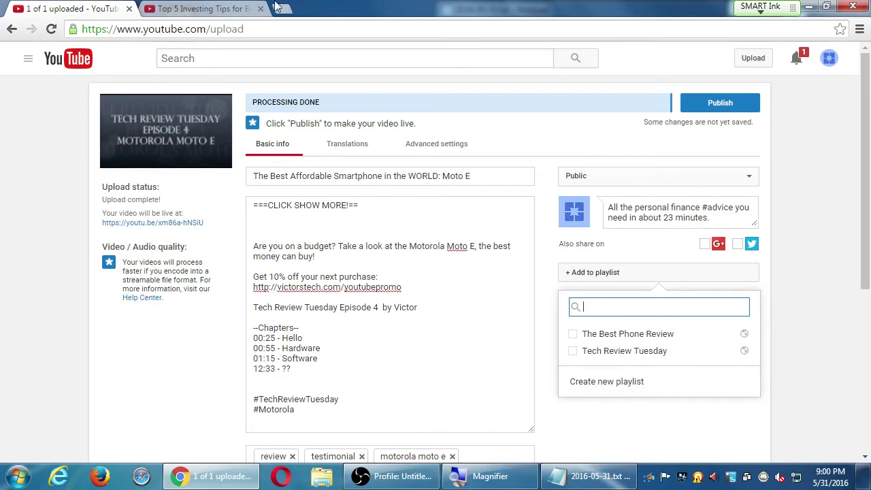
Step: In the Top 5 Investing Tips tab, search YouTube for 'instructor victor'
left_click(228, 8)
left_click_drag(311, 59, 125, 58)
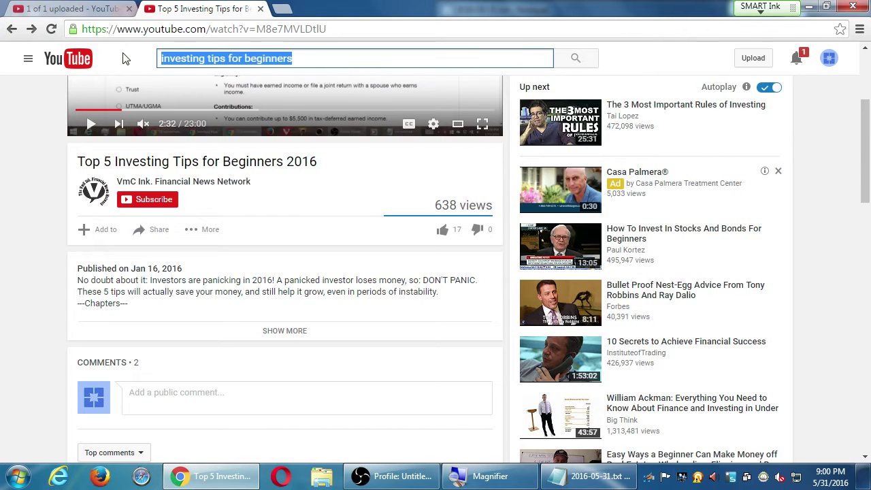
type("instructor v")
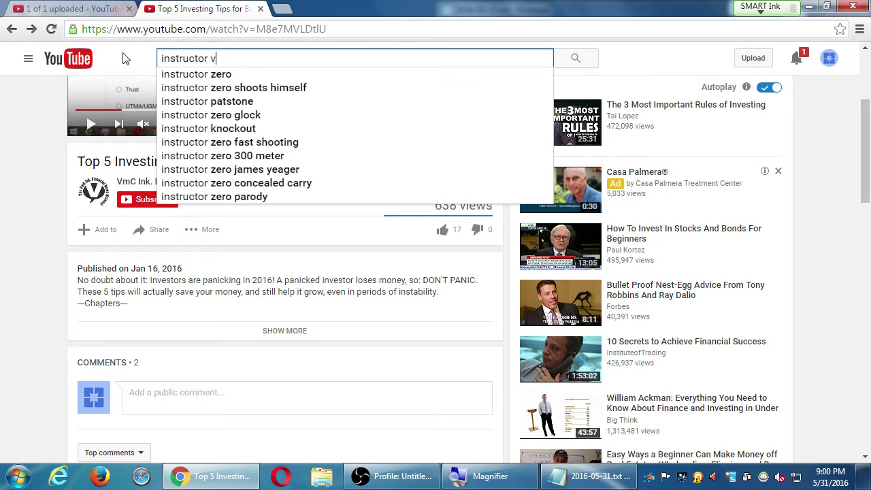
type("ictor")
key("Return")
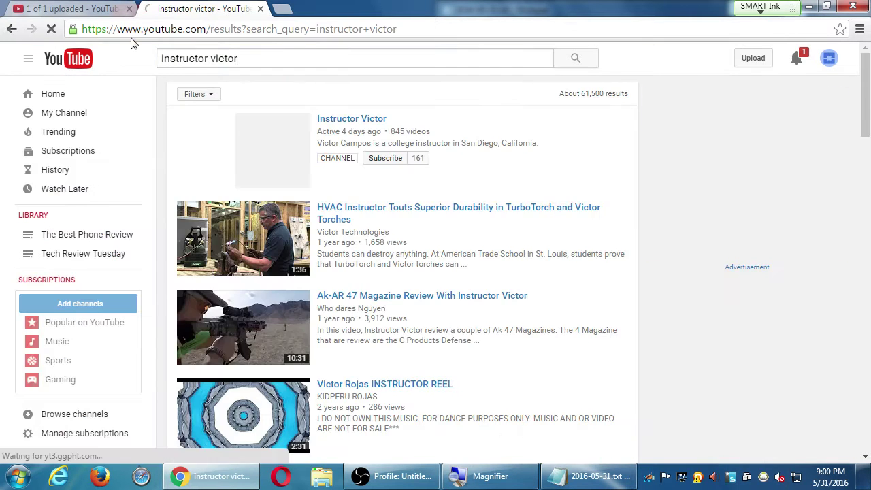
scroll(642, 326, "down", 5)
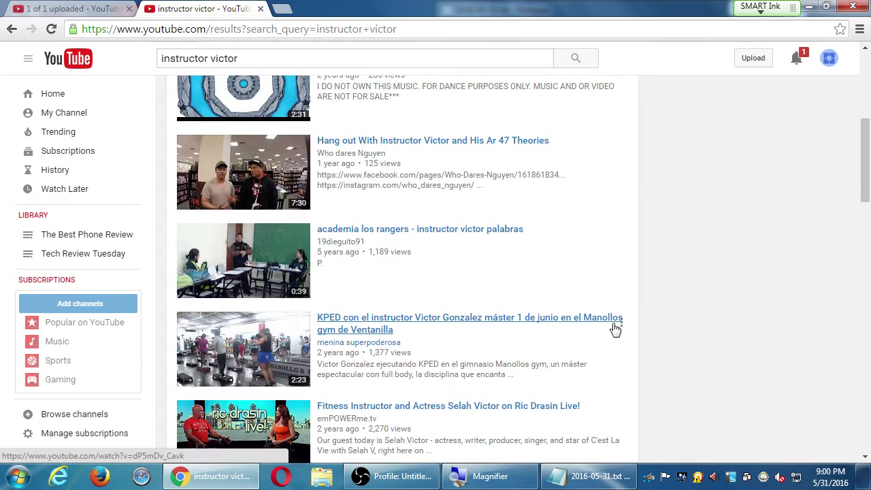
scroll(614, 320, "down", 8)
scroll(616, 319, "down", 3)
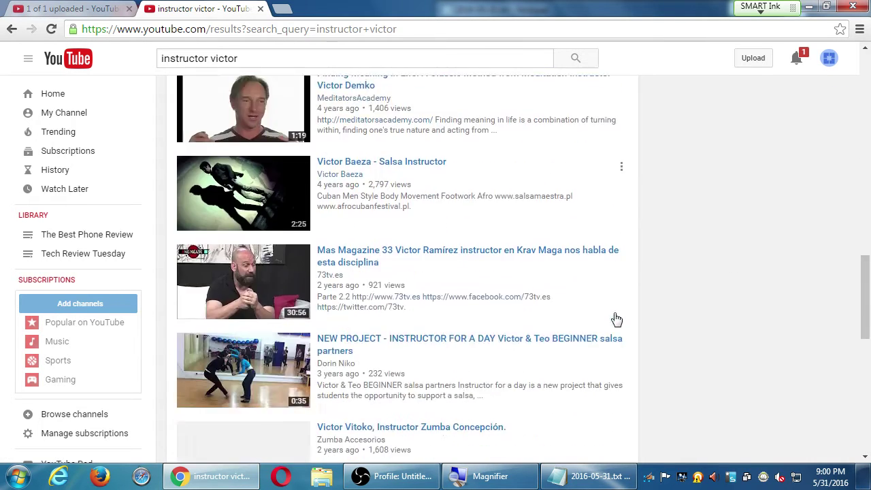
scroll(616, 319, "down", 10)
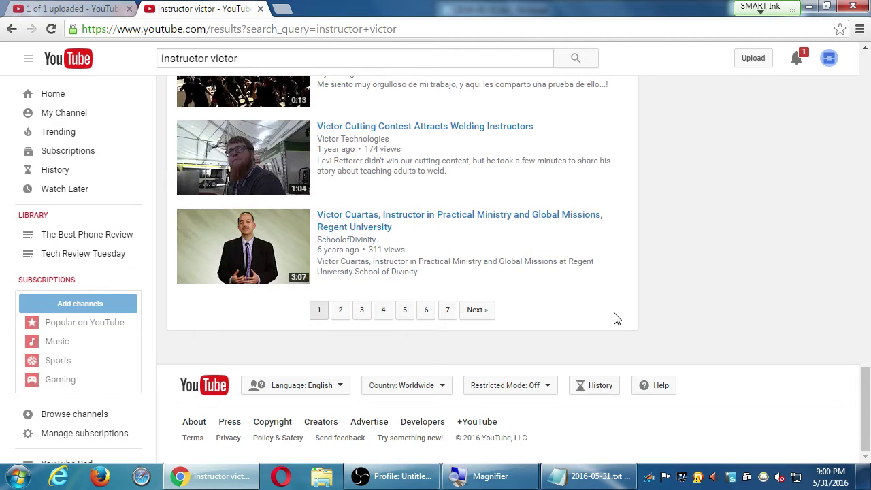
scroll(615, 318, "up", 20)
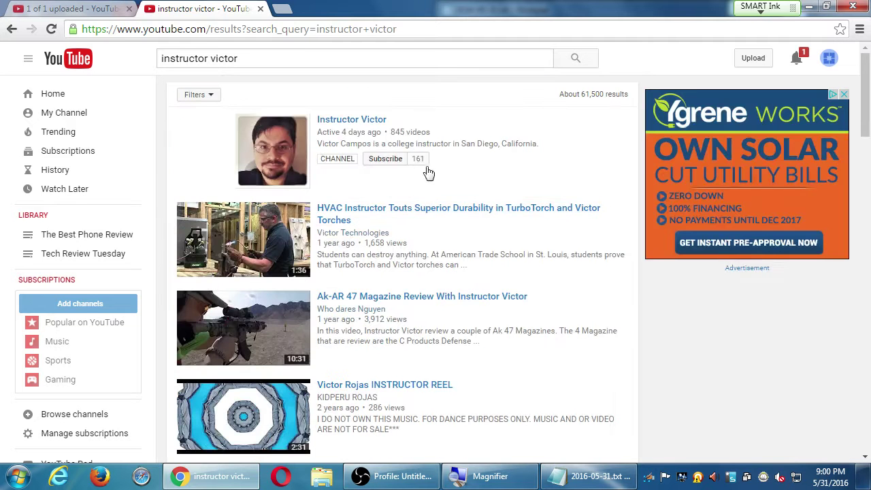
left_click(351, 119)
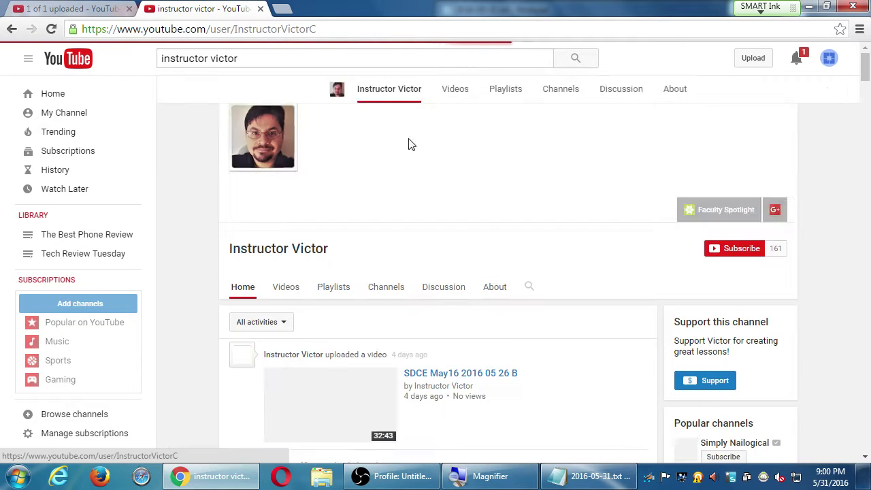
left_click(334, 269)
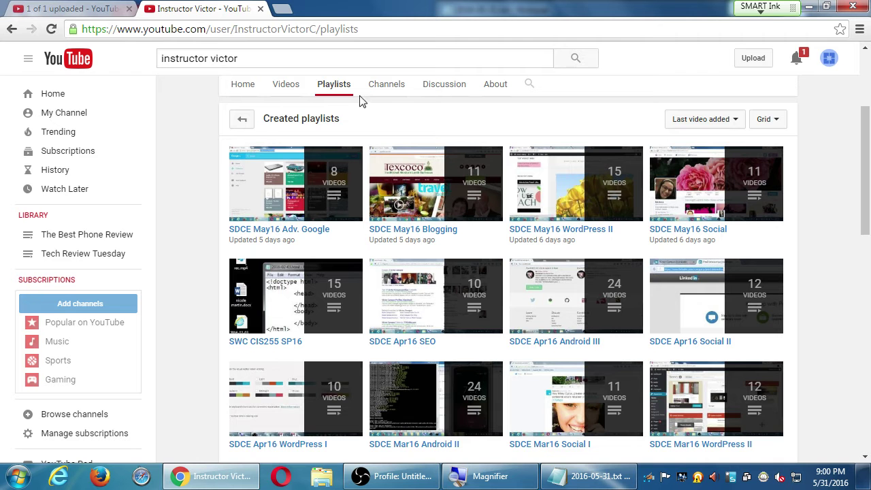
Step: Browse the channel's uploaded videos, then return to its Playlists tab
left_click(287, 86)
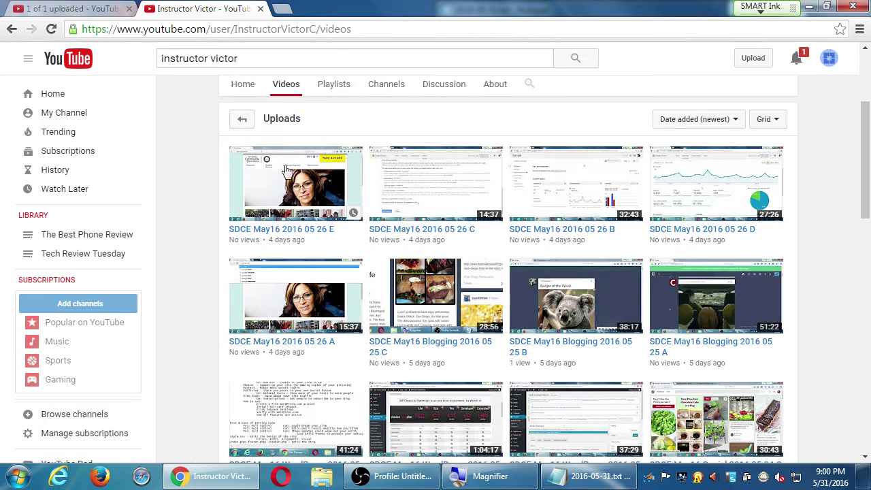
scroll(153, 253, "down", 1)
scroll(244, 255, "down", 5)
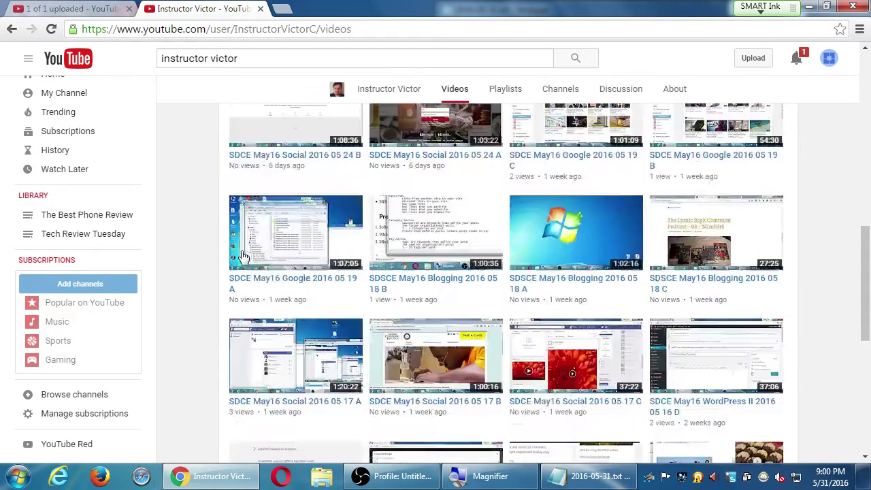
scroll(243, 255, "down", 5)
scroll(266, 265, "up", 5)
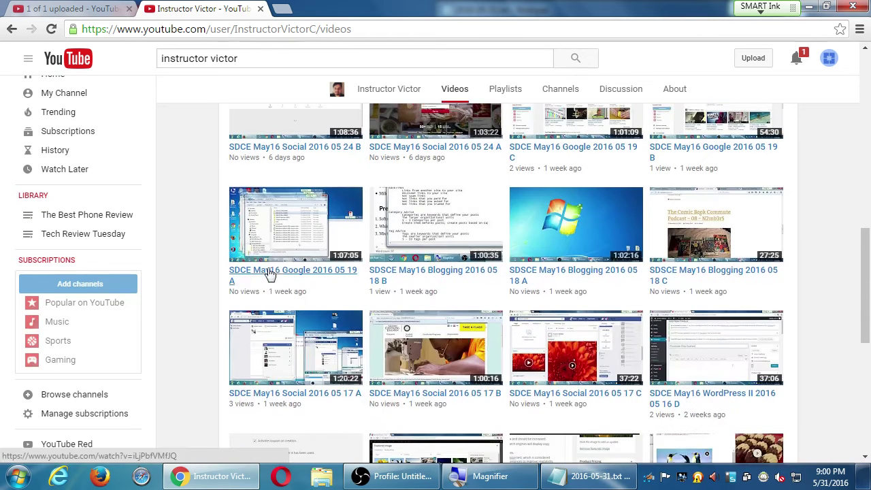
scroll(271, 278, "up", 10)
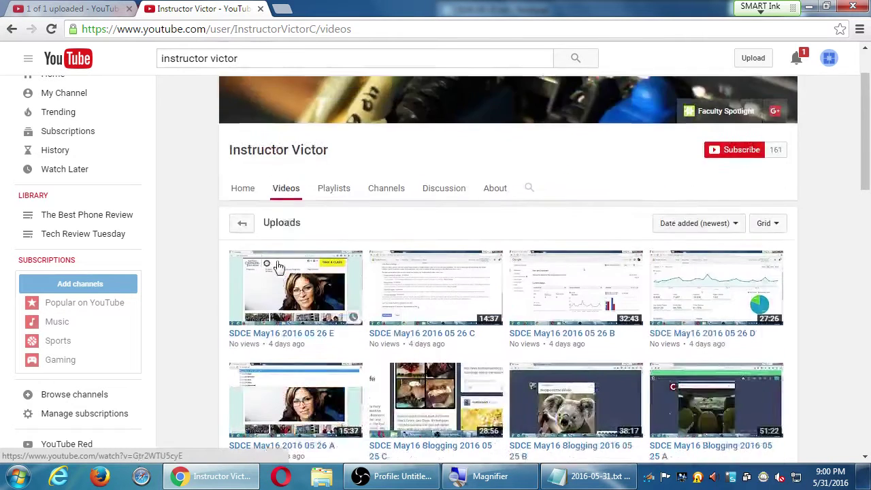
left_click(321, 265)
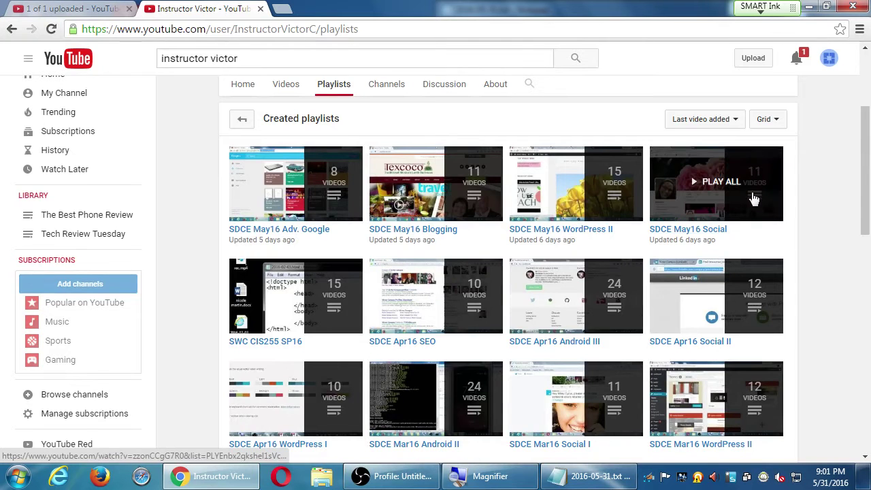
Step: View the SDCE May16 Social playlist and go back to the playlists grid
left_click(713, 230)
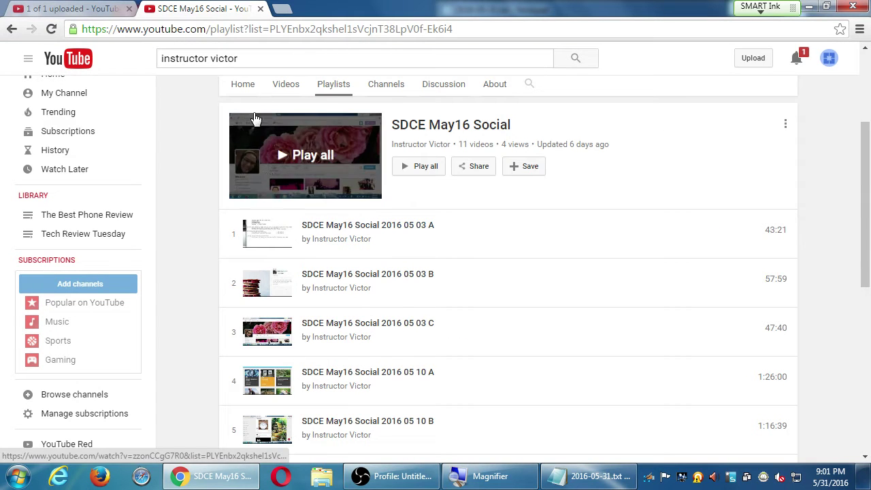
scroll(350, 259, "down", 6)
scroll(352, 258, "up", 9)
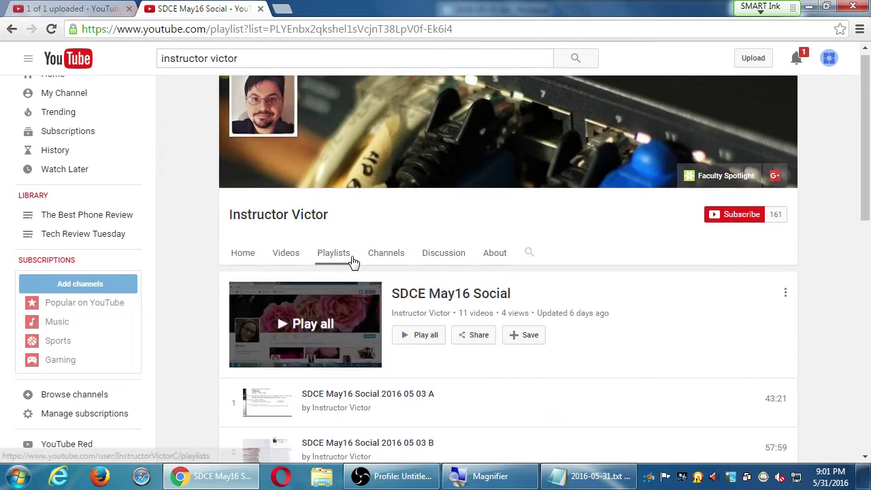
left_click(352, 257)
Step: Copy the playlists page's web address
left_click(238, 29)
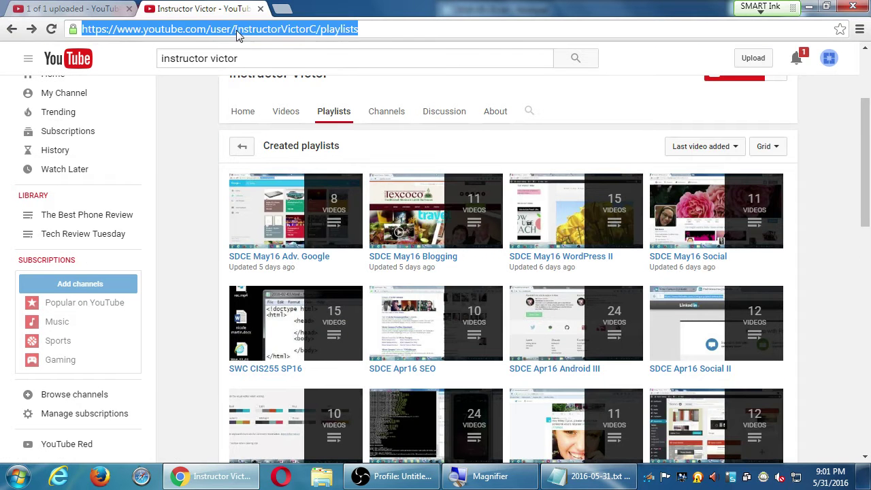
right_click(238, 29)
left_click(255, 81)
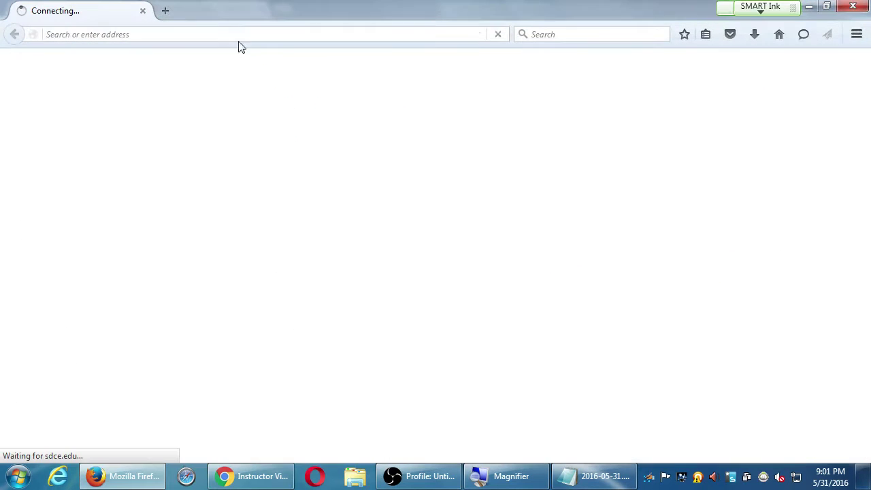
Step: Paste and load the copied playlists address in the other browser
left_click(237, 34)
right_click(238, 36)
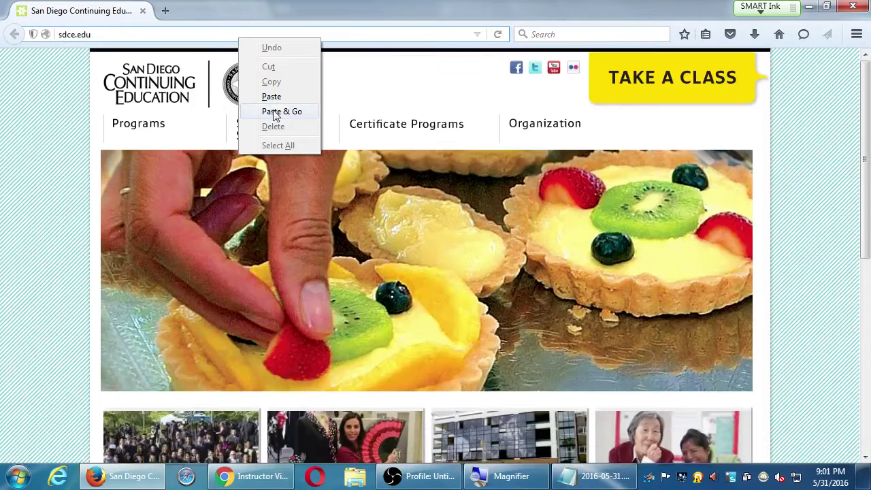
left_click(275, 112)
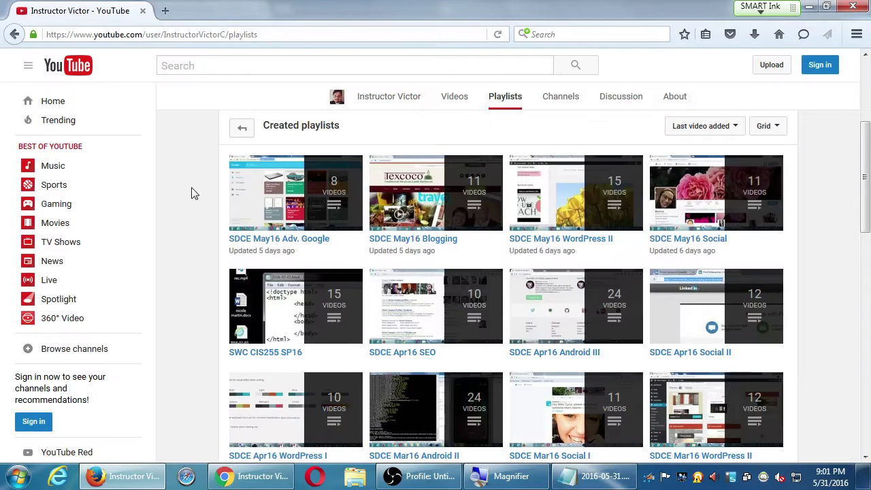
Step: Open the SDCE May16 Social playlist and scroll through its videos
left_click(675, 243)
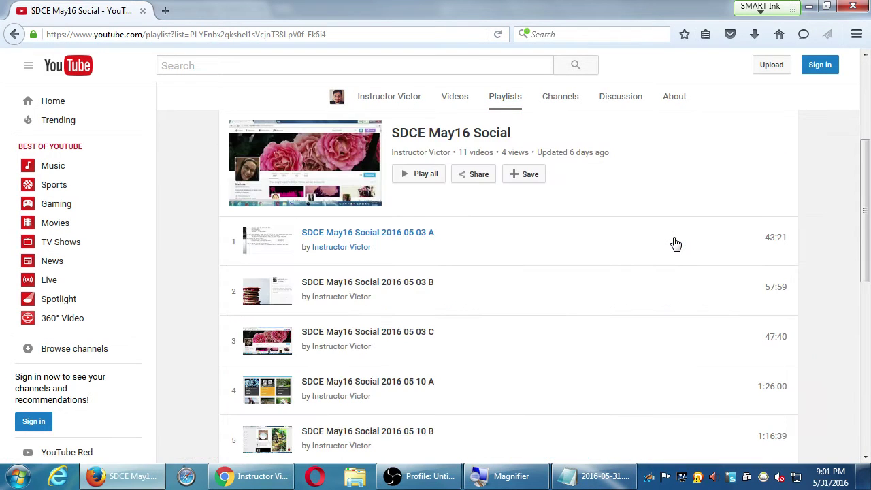
scroll(367, 283, "down", 3)
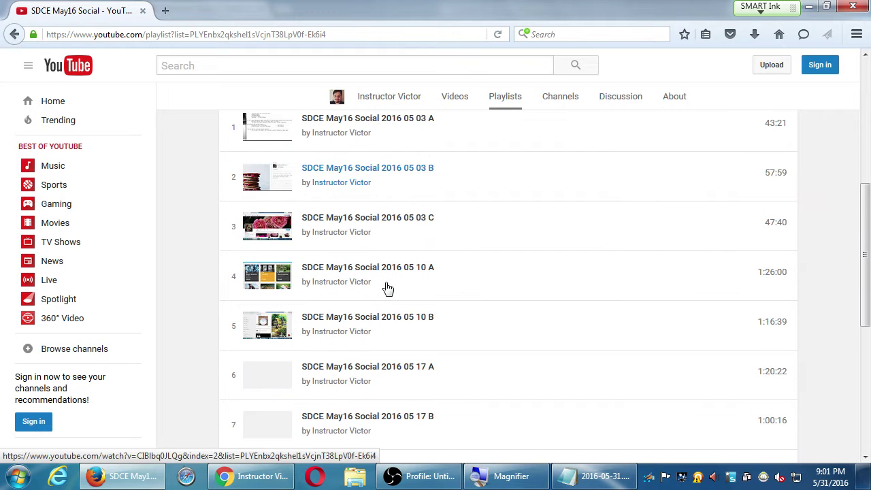
scroll(387, 289, "down", 8)
scroll(386, 292, "up", 8)
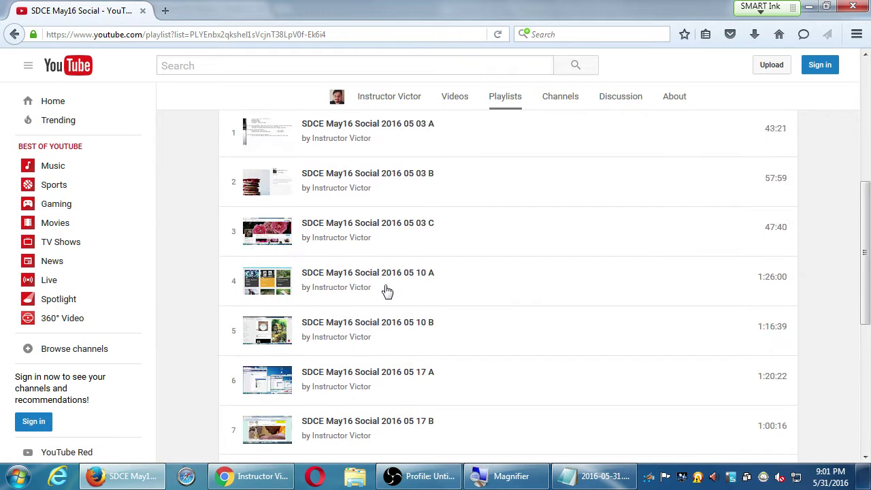
scroll(386, 291, "down", 8)
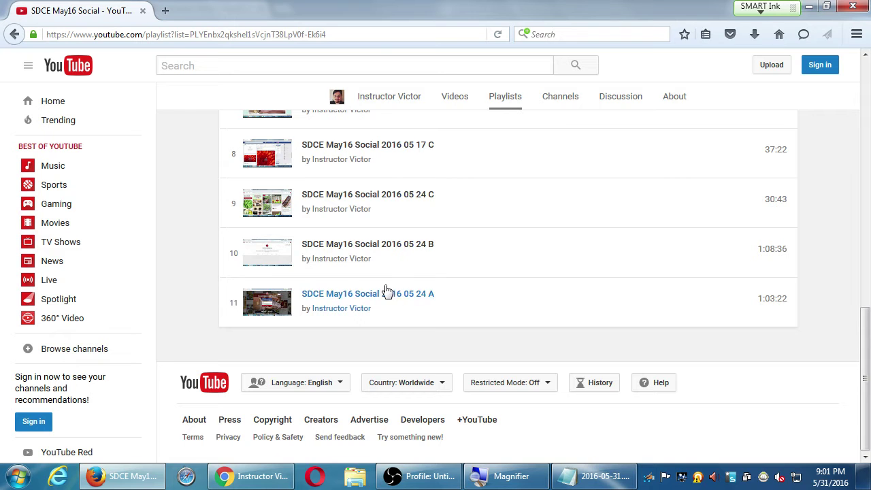
scroll(383, 306, "up", 10)
scroll(382, 310, "up", 4)
scroll(377, 308, "down", 6)
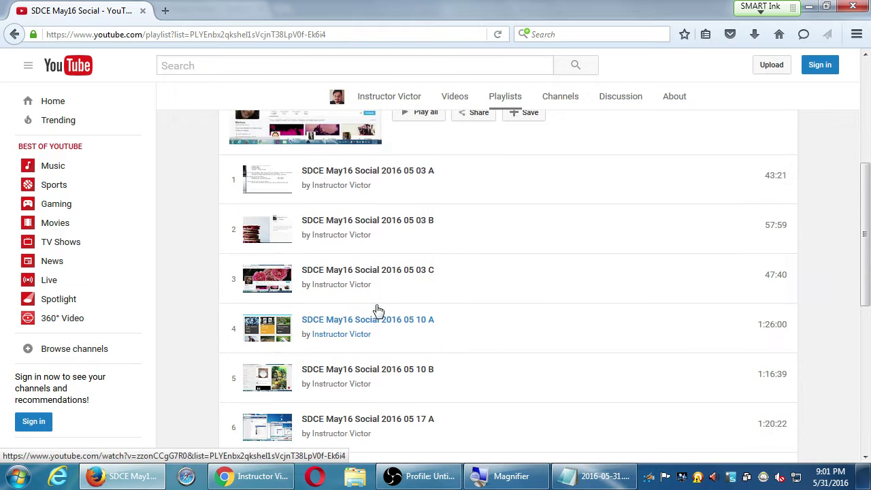
Step: Play video 1, SDCE May16 Social 2016 05 03 A, with the playlist beside it
left_click(398, 178)
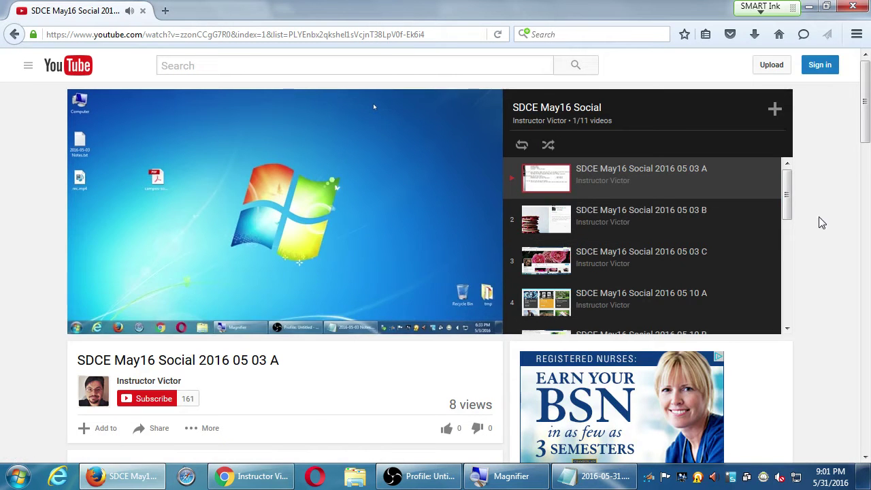
scroll(820, 220, "down", 10)
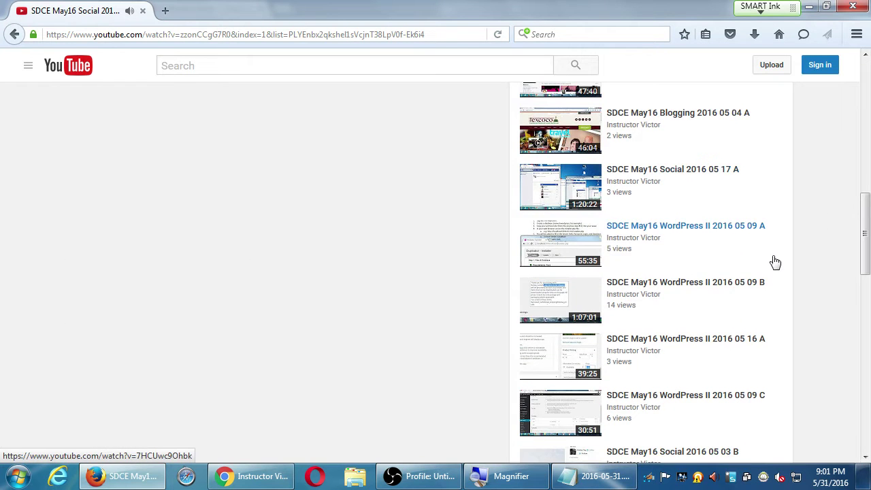
scroll(777, 261, "up", 10)
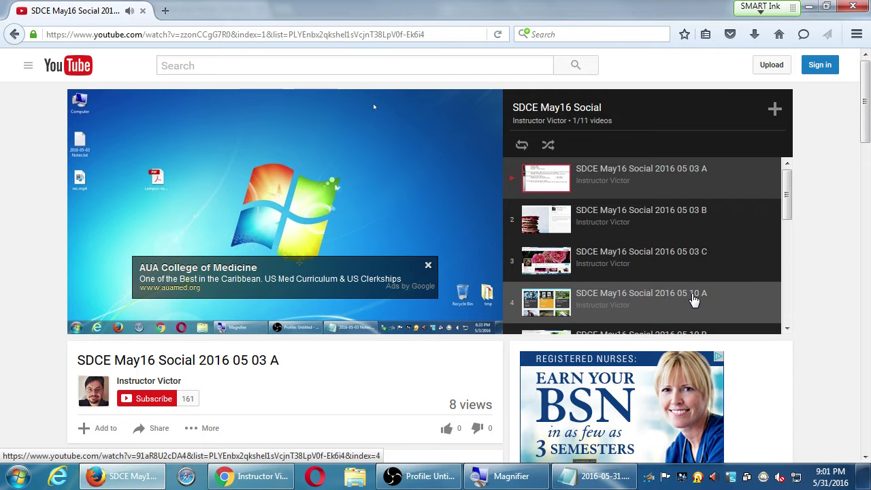
scroll(696, 295, "down", 2)
scroll(699, 295, "up", 2)
left_click(808, 6)
Step: Abandon a new 'Phone Reviews' playlist and add the video to The Best Phone Review instead
key("ctrl+shift+Tab")
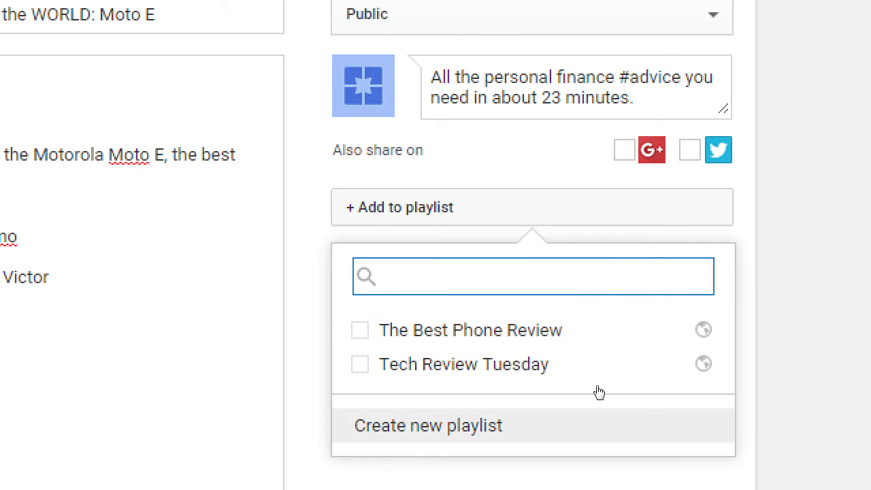
left_click(571, 421)
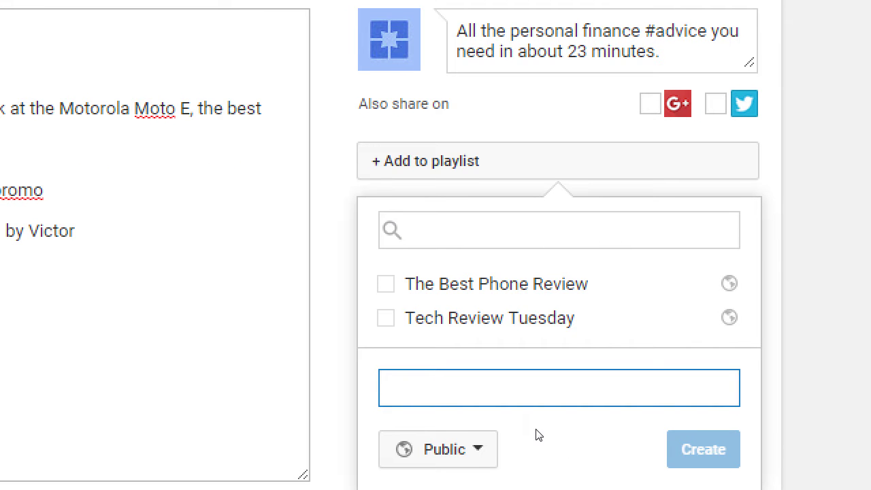
type("Phone Review")
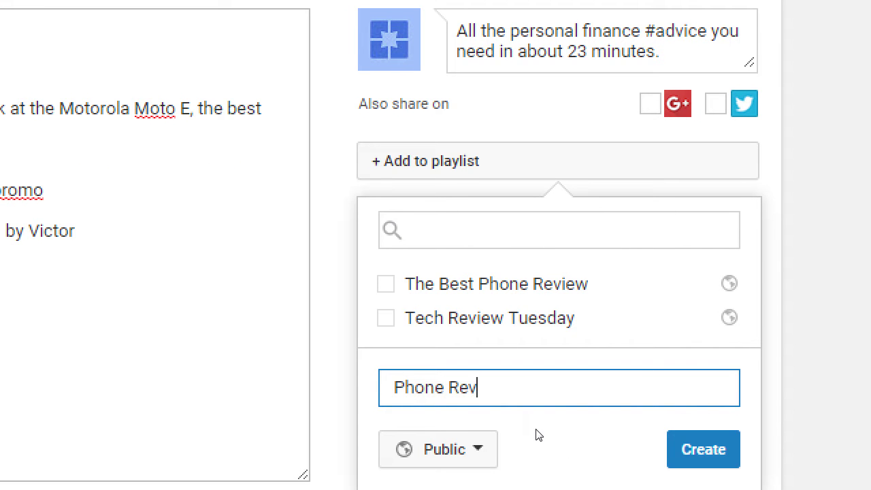
type("s")
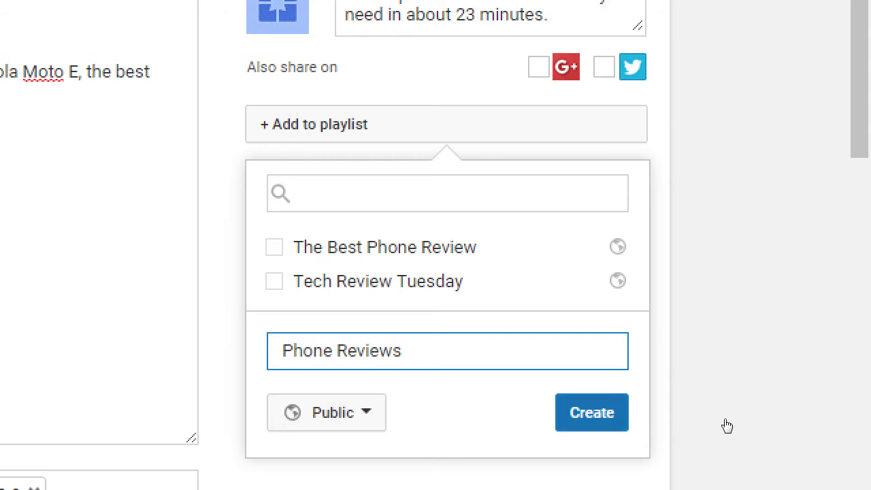
key("Return")
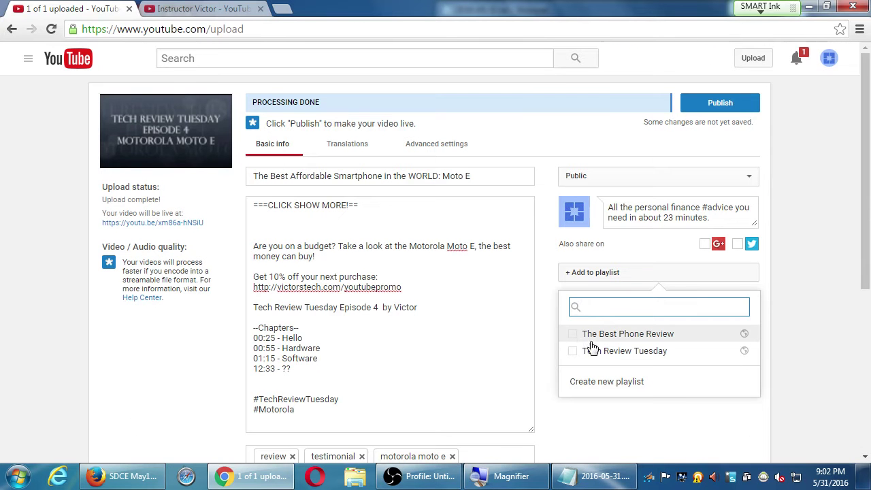
left_click(575, 336)
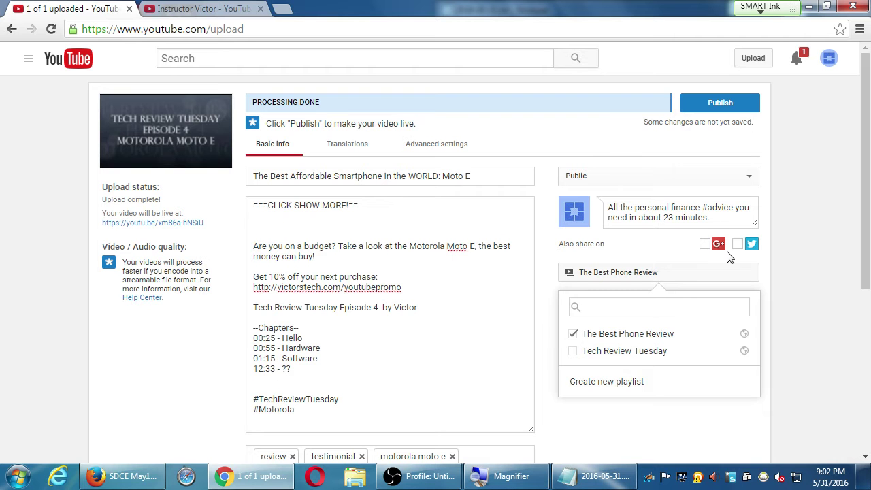
left_click(797, 257)
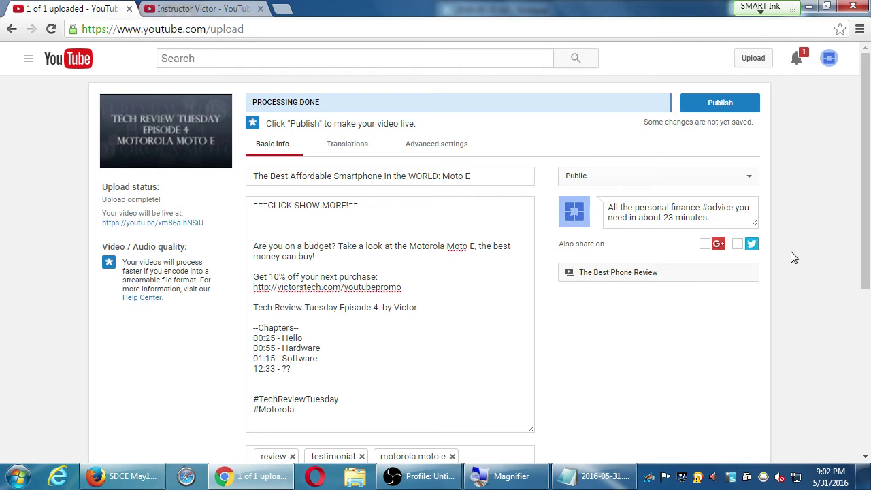
Step: Add a 'Playlist Tips' heading with the tip 'Use them to get found (because of Keywords in the title)/Description'
left_click(592, 475)
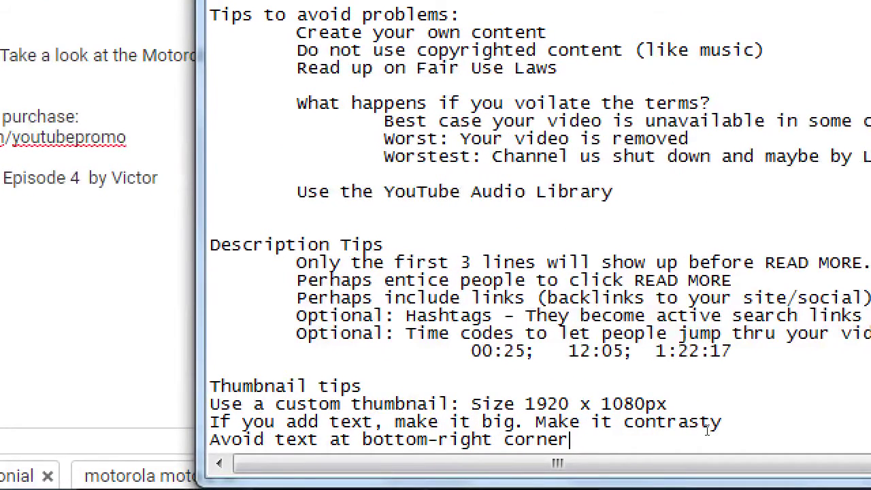
key("Return")
key("Return")
type("Playli")
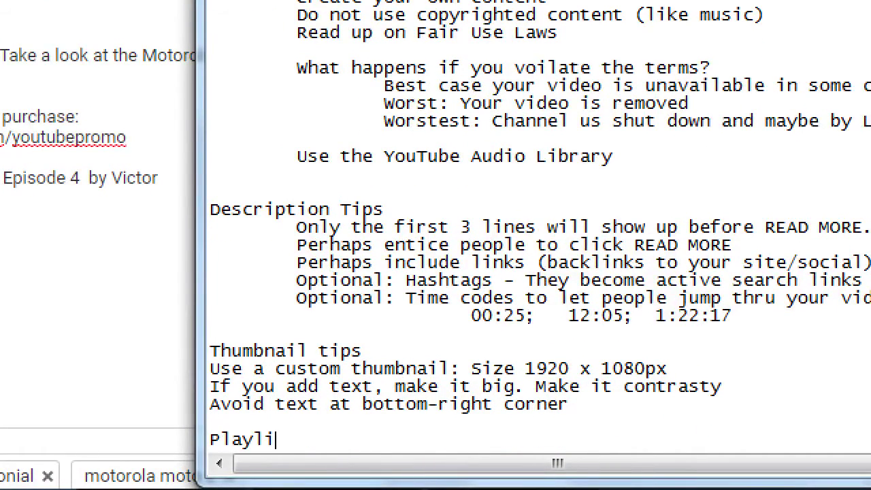
type("st Tips")
key("Return")
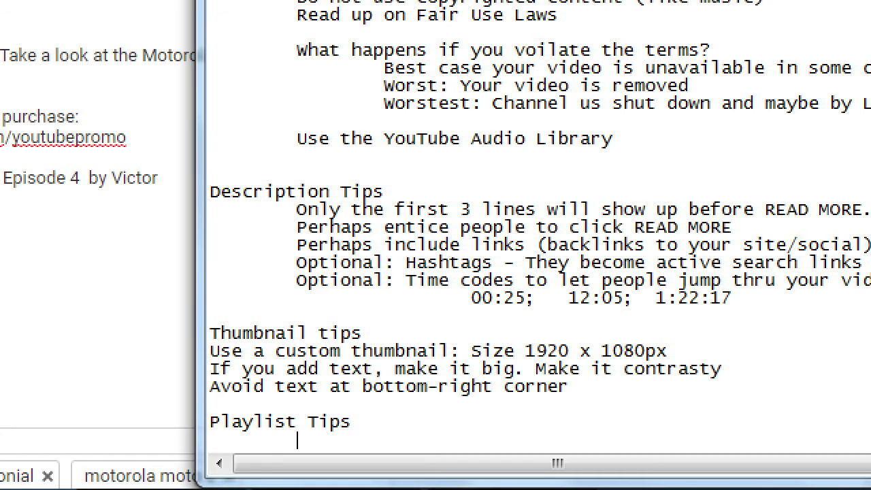
key("Tab")
type("Use them to get fi")
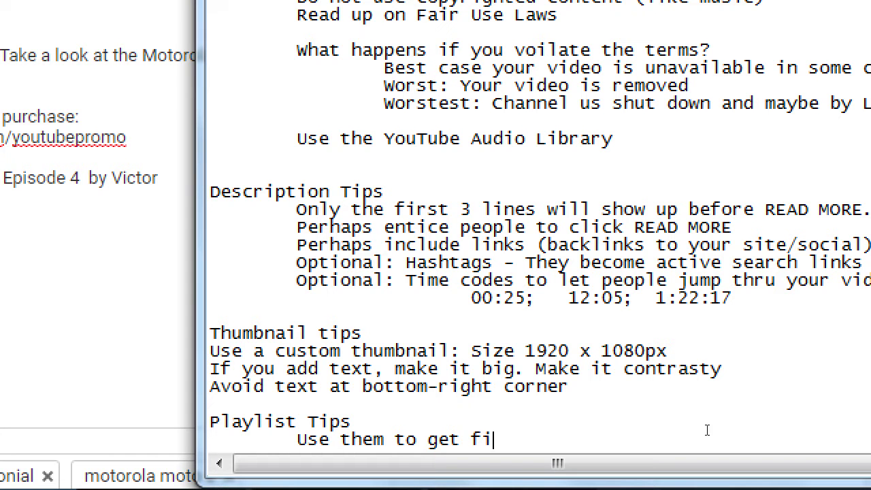
key("BackSpace")
type("ound (bec")
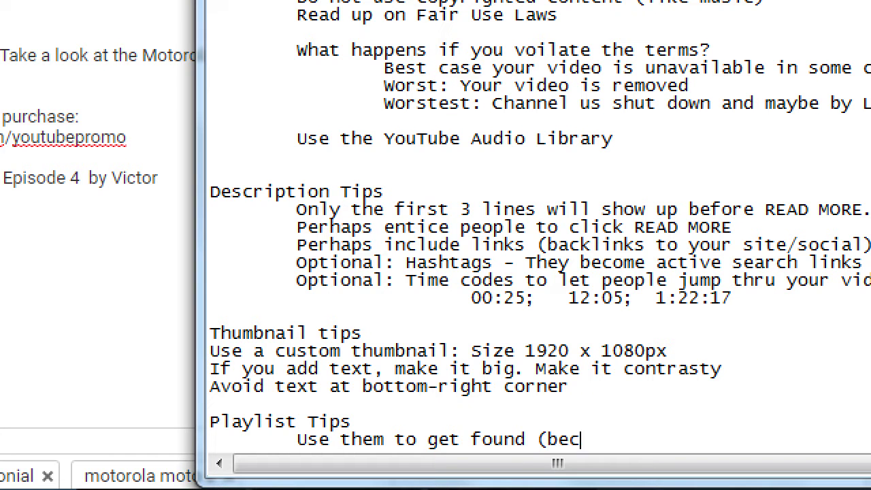
type("ause of ")
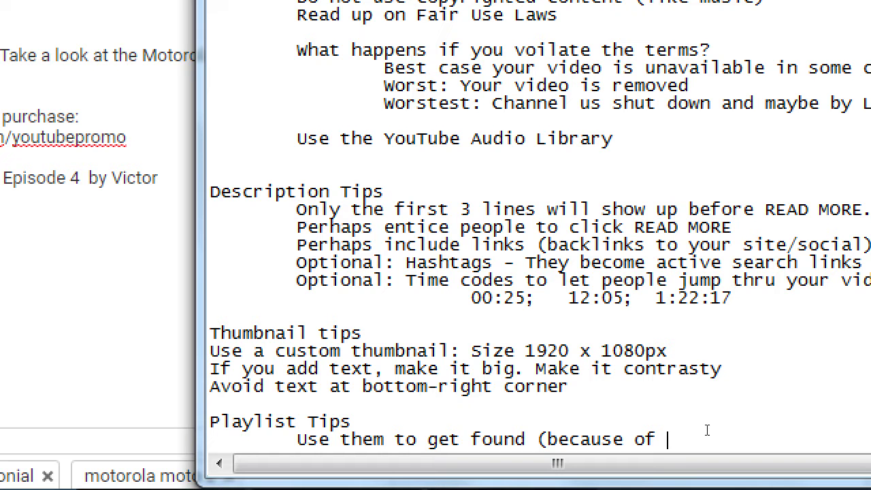
type("Keyw")
type("ords in the tit")
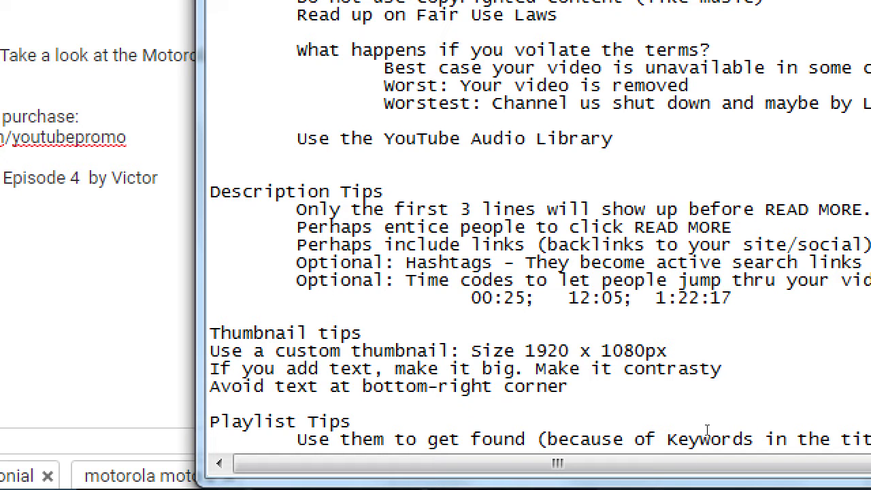
type("le)")
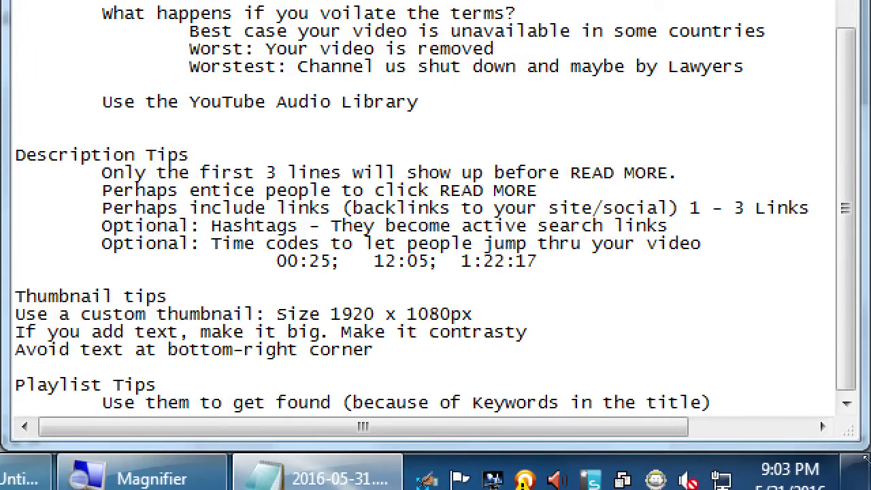
type("/Des")
type("criptio")
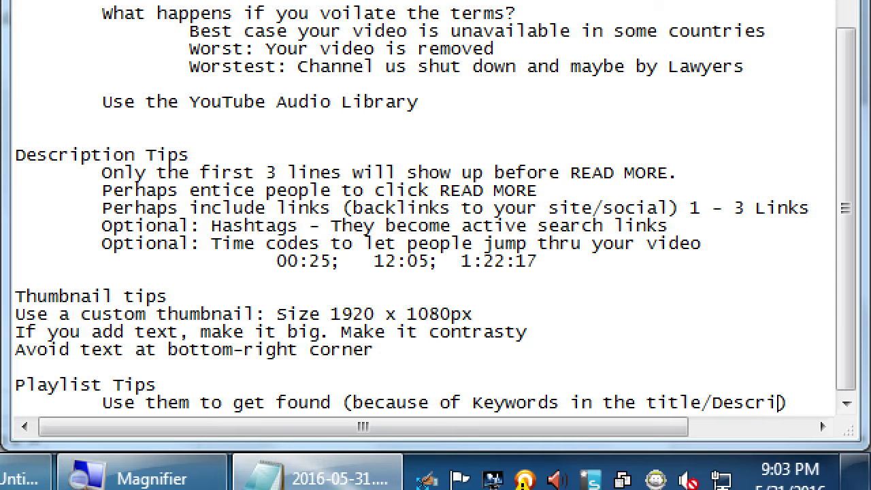
type("n")
Step: Add the tips 'Group videos together' and 'Can put a vid into multi Playlists'
key("Return")
key("Tab")
type("Group ")
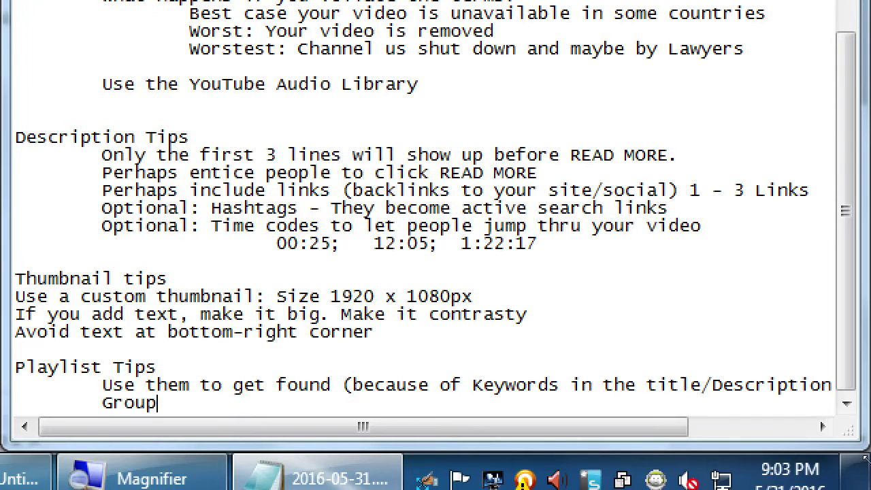
type("videos together")
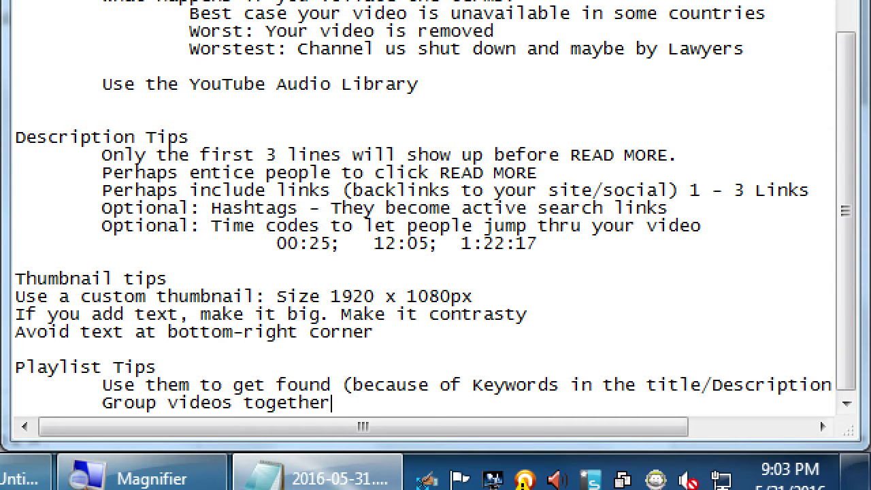
key("Return")
key("Tab")
type("Can put ")
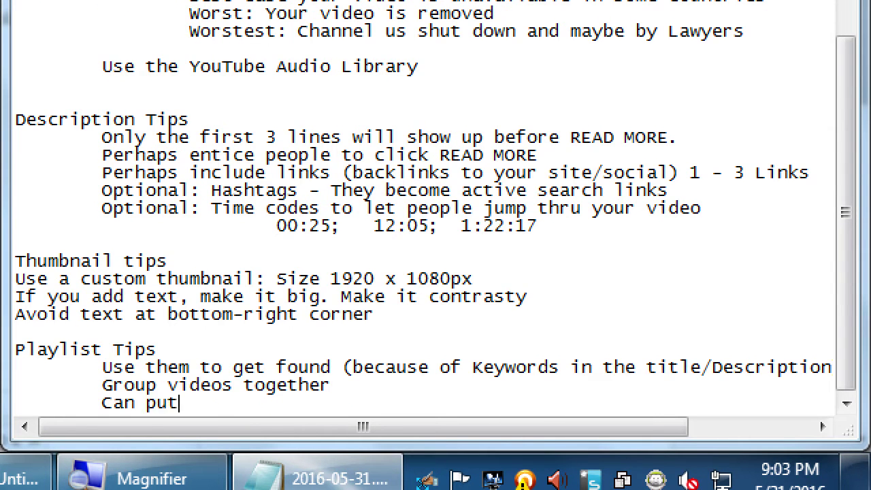
type("a vid into multi li")
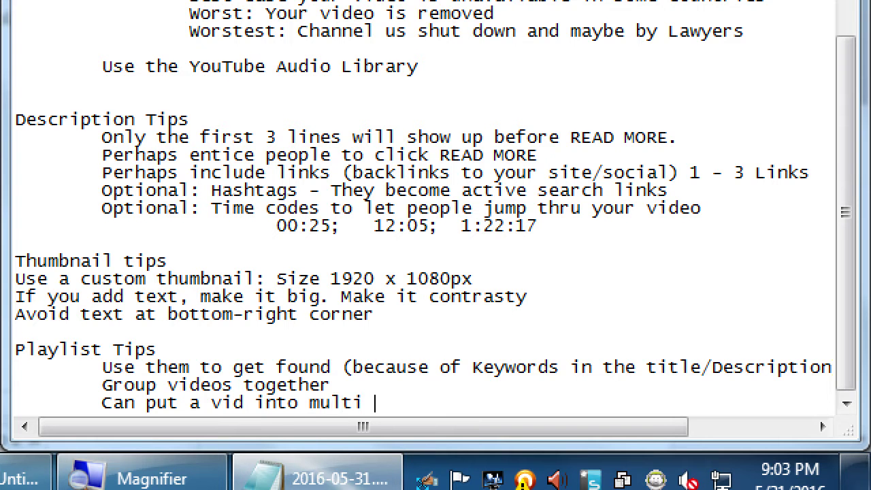
key("BackSpace")
key("BackSpace")
type("Playlists")
Step: Add the tip 'Keeps people watching YOUR videos, instead of others''
key("Return")
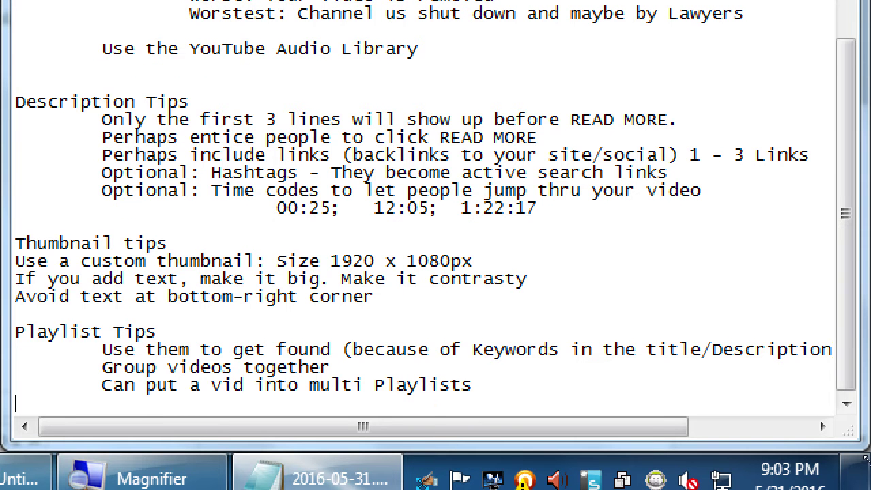
key("Tab")
type("Keeps people watching")
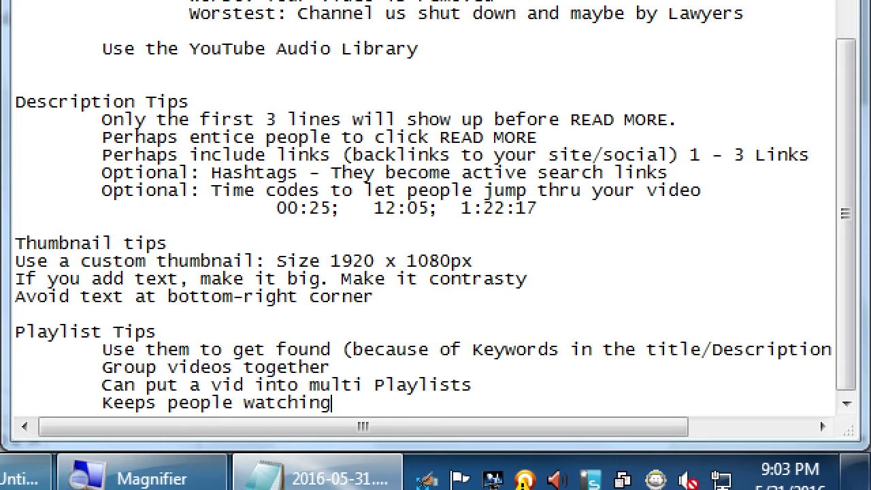
type(" your")
key("BackSpace")
key("BackSpace")
key("BackSpace")
type("YOUR videos,")
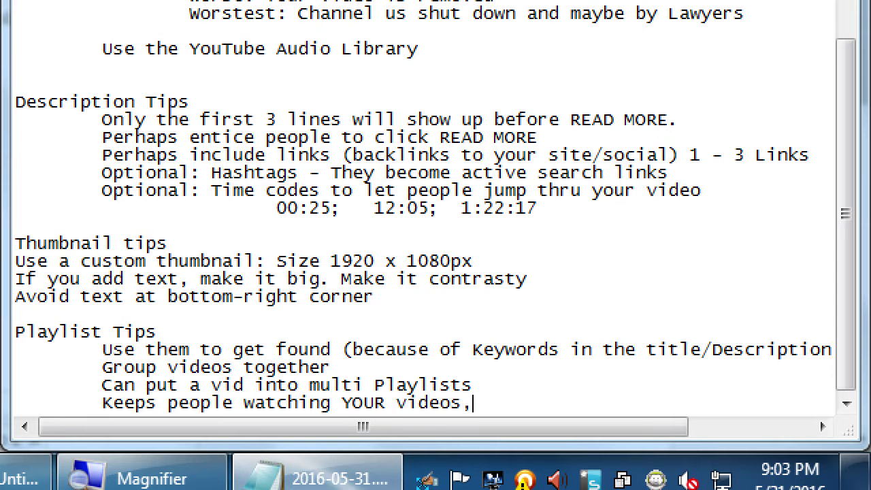
type(" instead of others")
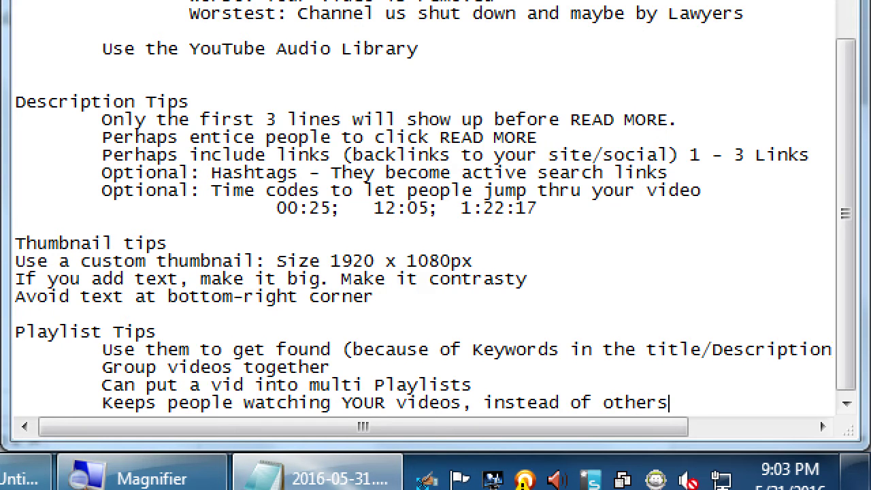
type("'")
key("super+minus")
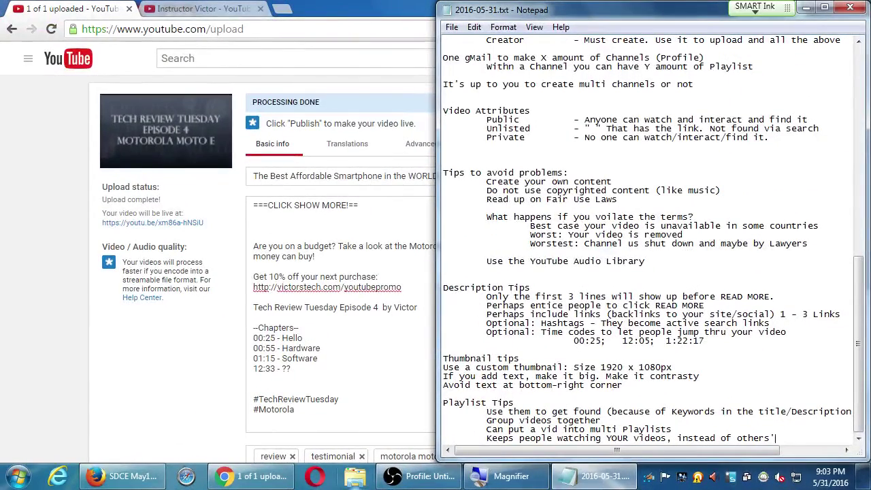
left_click(147, 481)
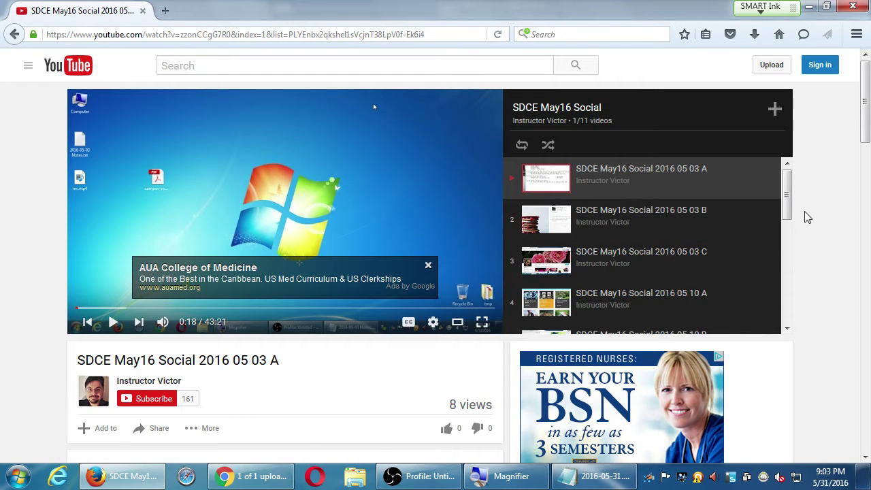
Step: Minimize the Firefox playlist video window and raise Chrome's Moto E upload page
scroll(807, 215, "down", 5)
scroll(806, 215, "up", 5)
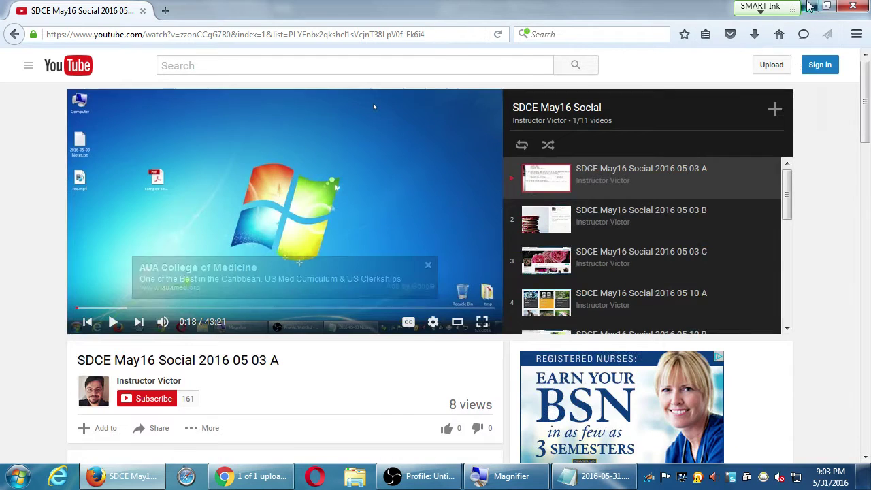
left_click(809, 5)
left_click(350, 7)
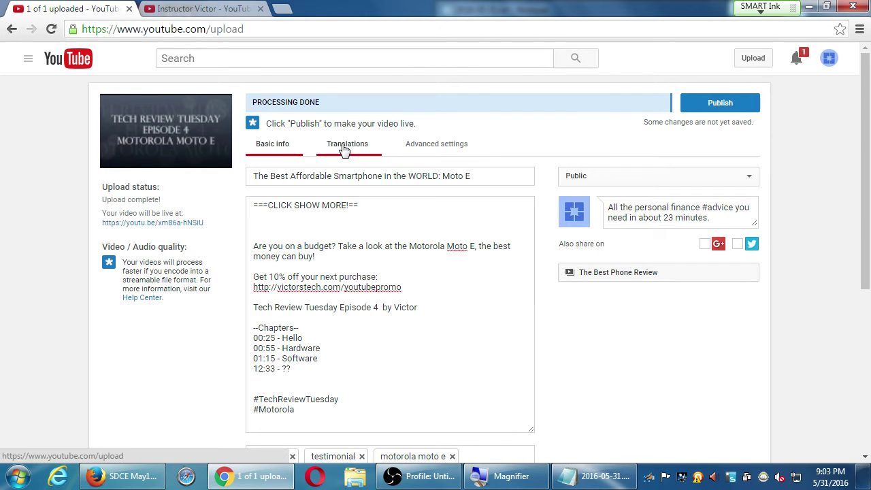
Step: Show the Translations section and check the Translate into language list, with 0 languages added
left_click(410, 268)
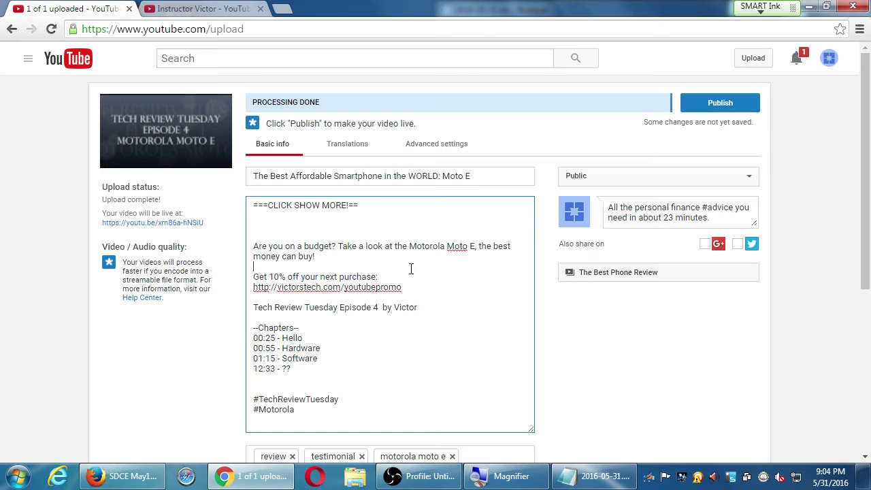
left_click(351, 146)
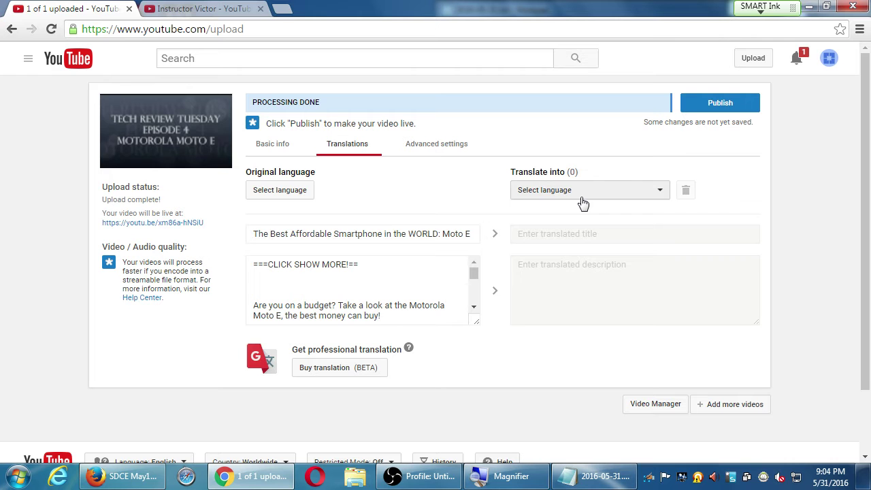
left_click(581, 199)
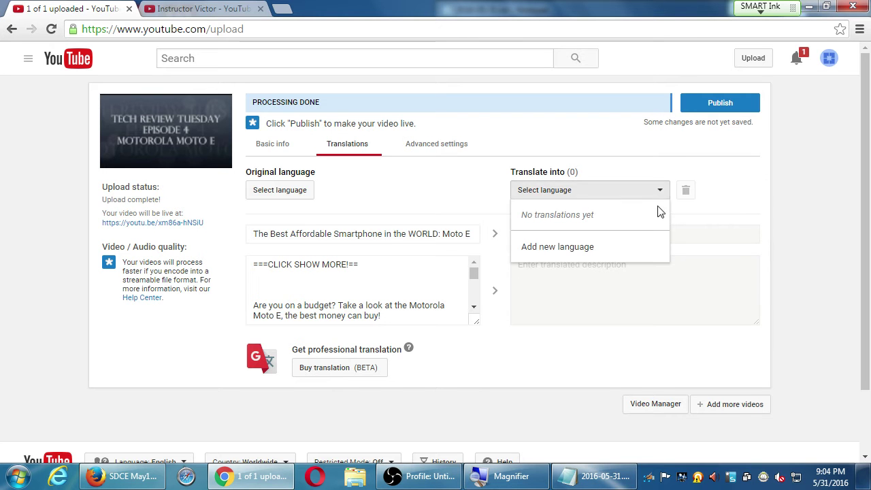
left_click(771, 178)
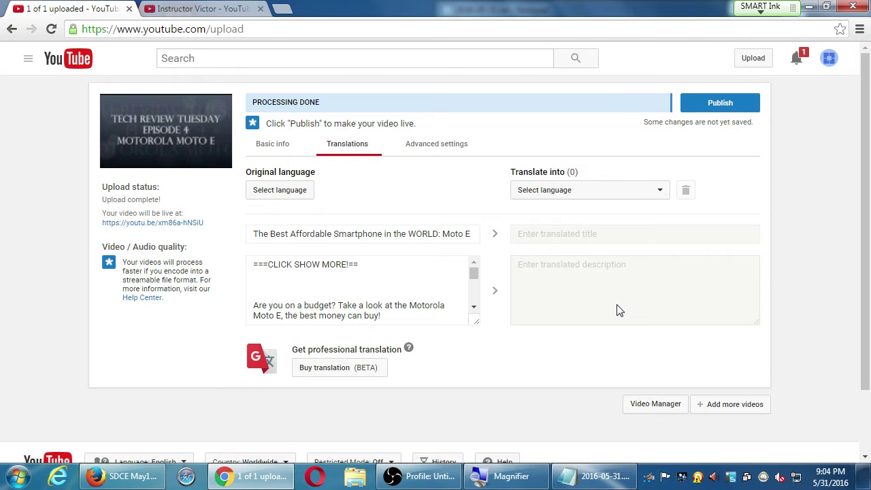
Step: Open Advanced settings and set the comment Show option to All
left_click(433, 156)
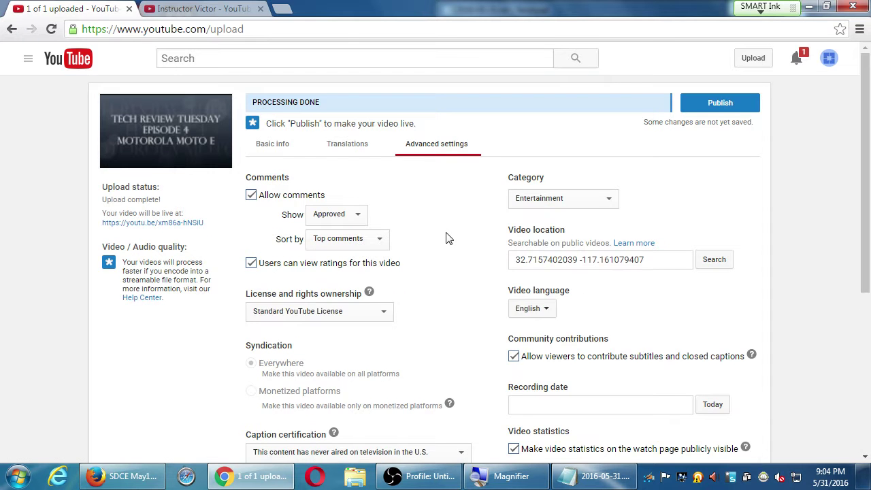
scroll(446, 238, "down", 4)
scroll(446, 238, "up", 4)
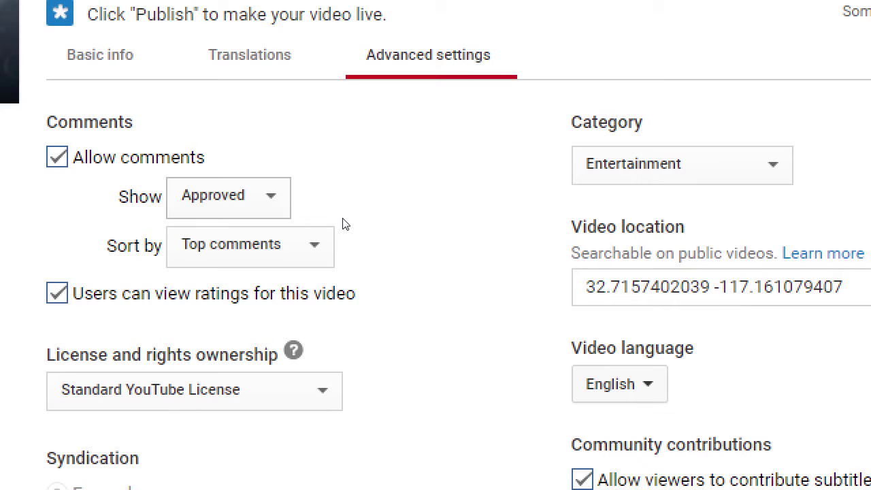
left_click(340, 215)
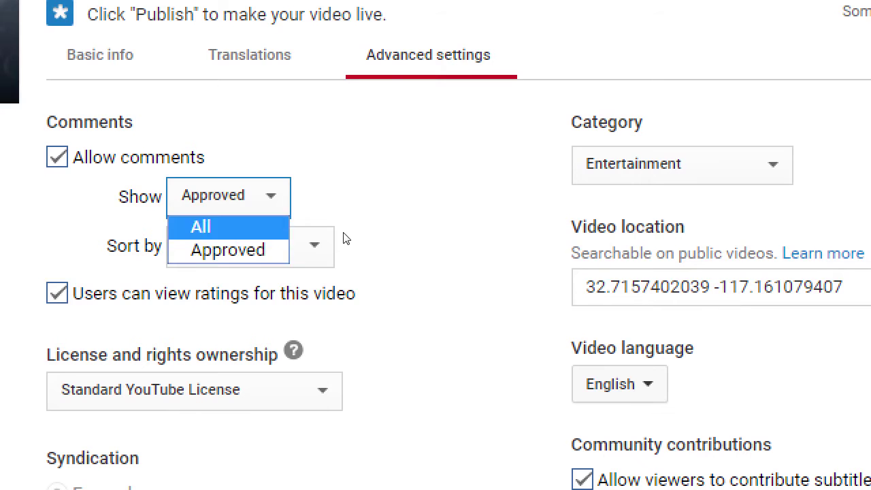
key("Return")
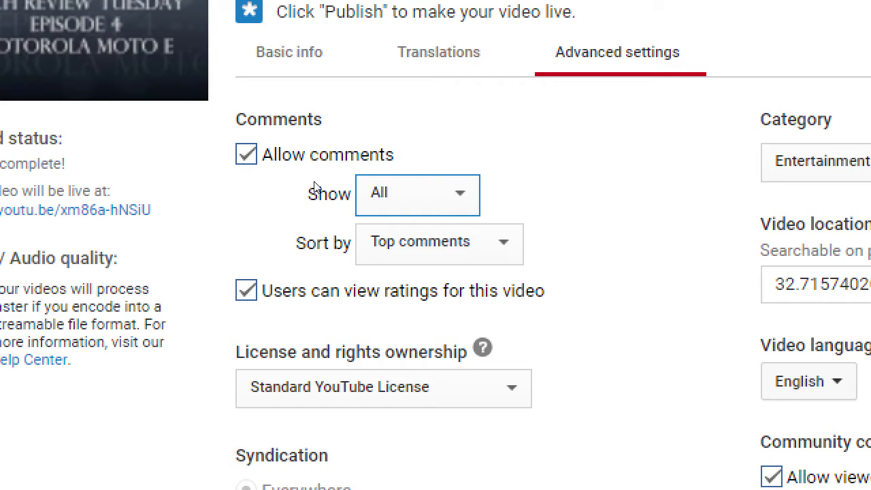
Step: Turn Allow comments off and back on, then set Show back to Approved
key("shift+Tab")
key("space")
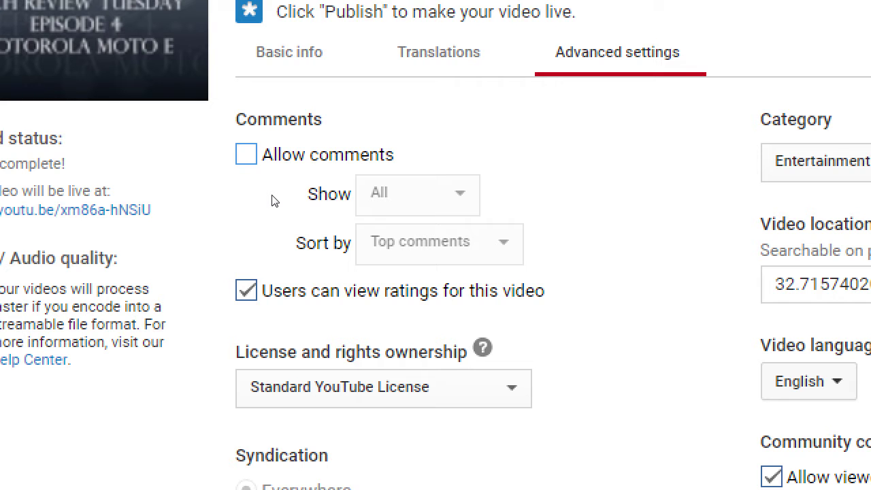
key("space")
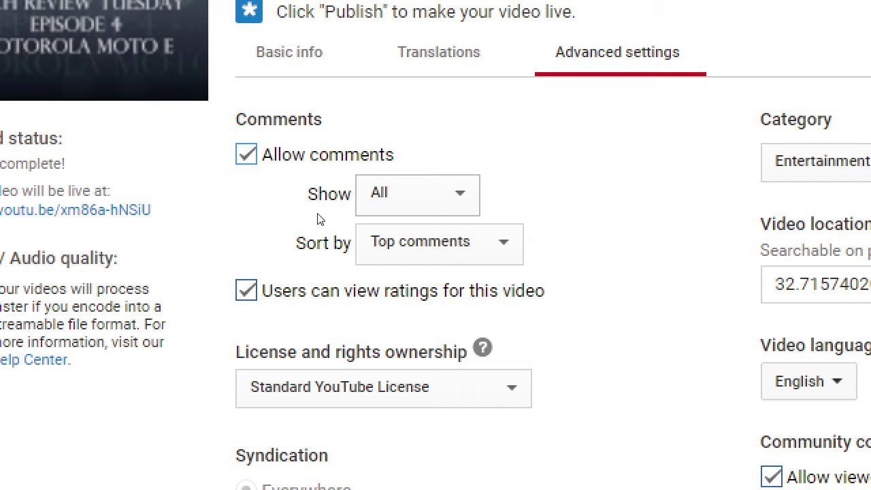
key("space")
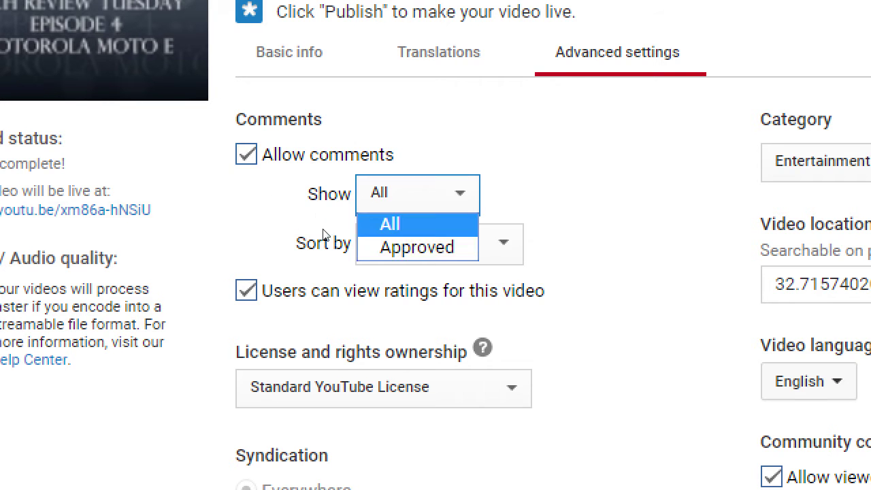
key("Down")
key("Return")
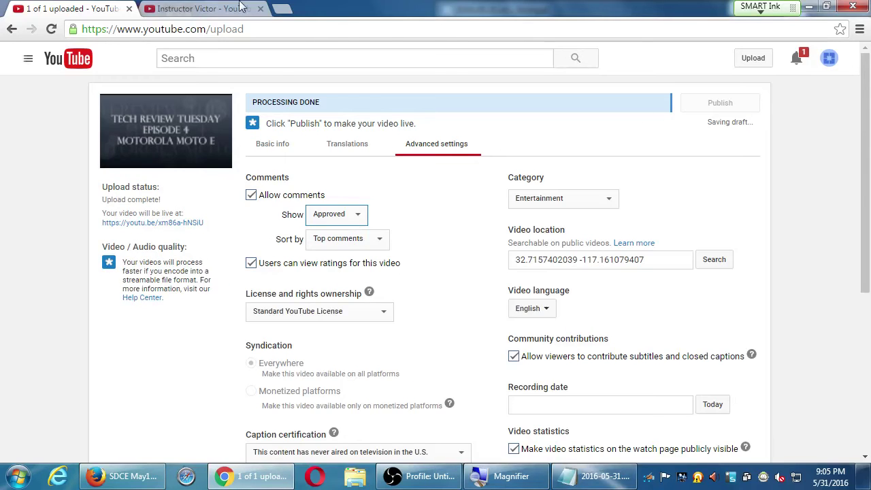
Step: Open Creator Studio from the account menu on the playlists tab, then return to the upload page
key("ctrl+Tab")
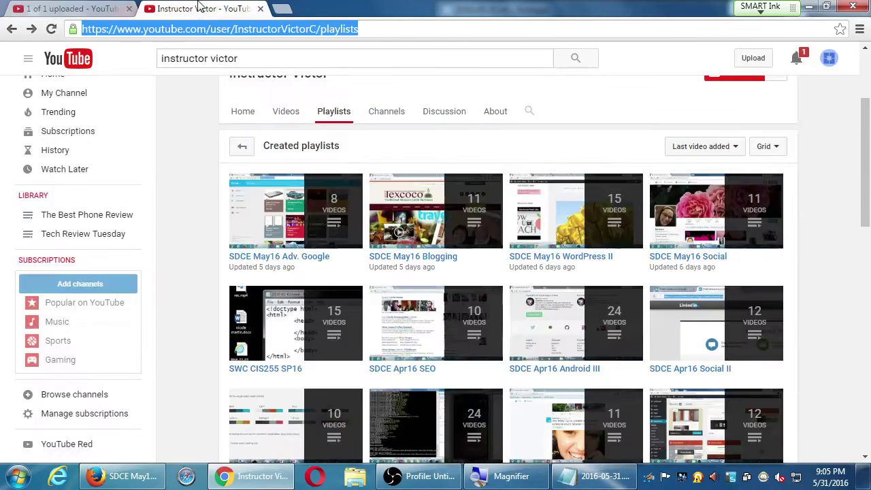
left_click(830, 59)
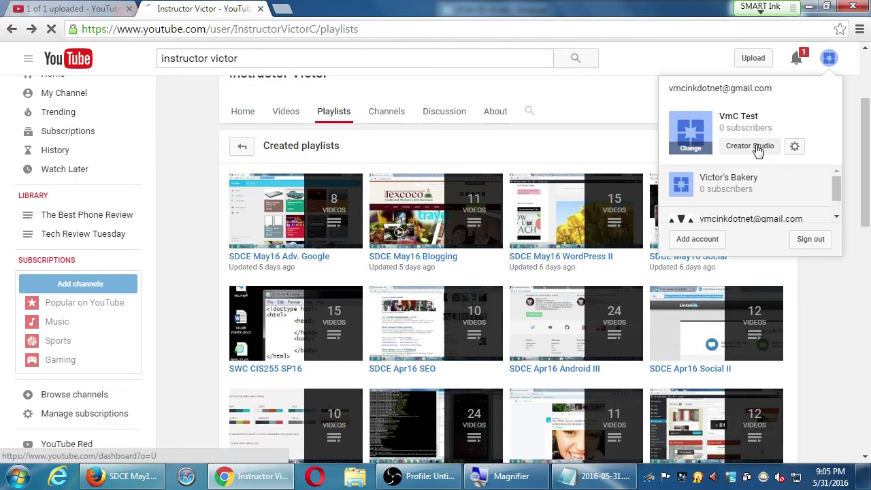
left_click(749, 145)
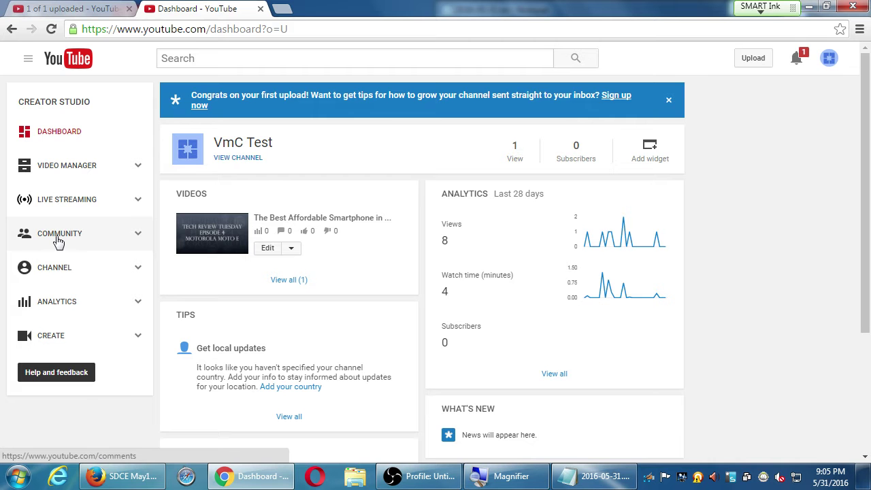
left_click(58, 7)
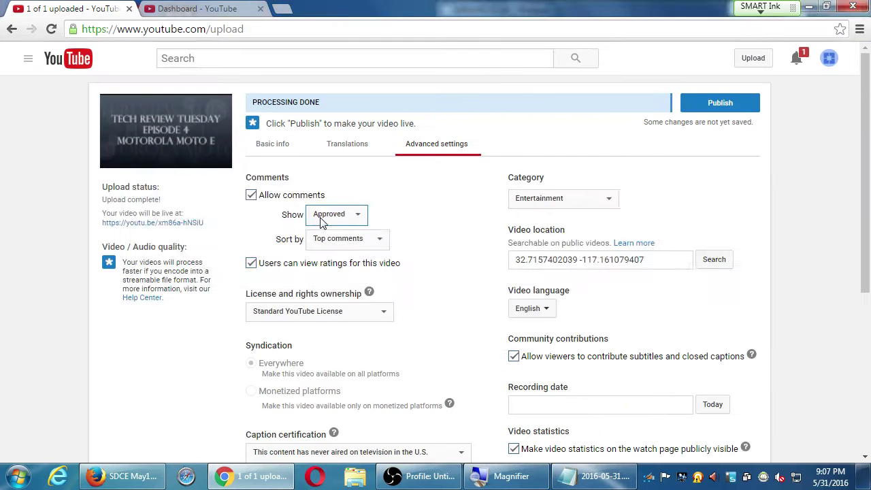
Step: Open the channel's Community comment management page, then go back to the Moto E advanced settings
key("alt+Tab")
left_click(322, 225)
left_click(205, 8)
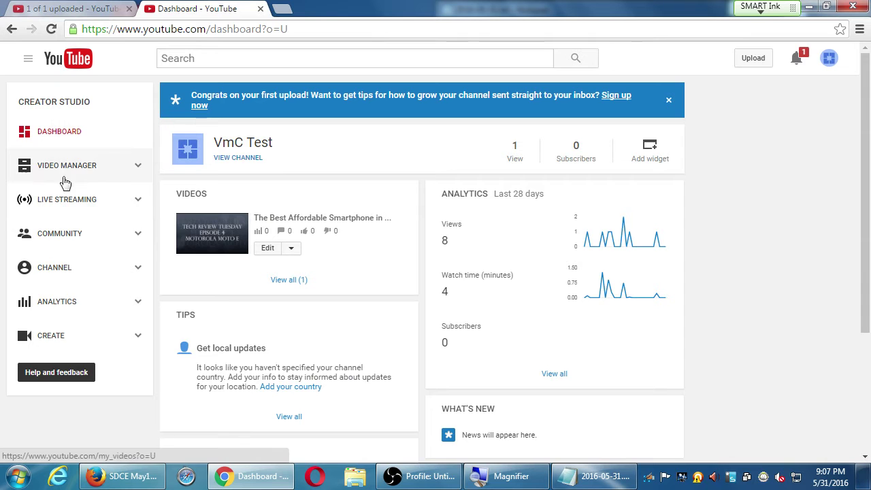
left_click(87, 235)
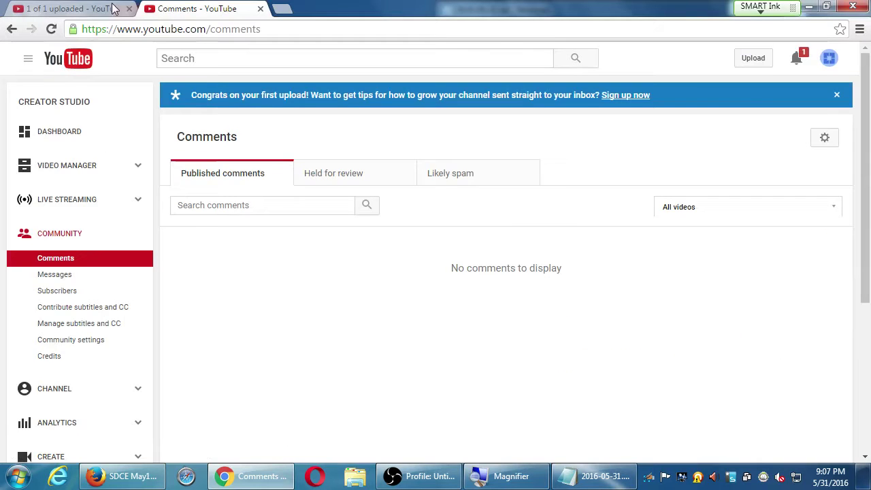
left_click(68, 8)
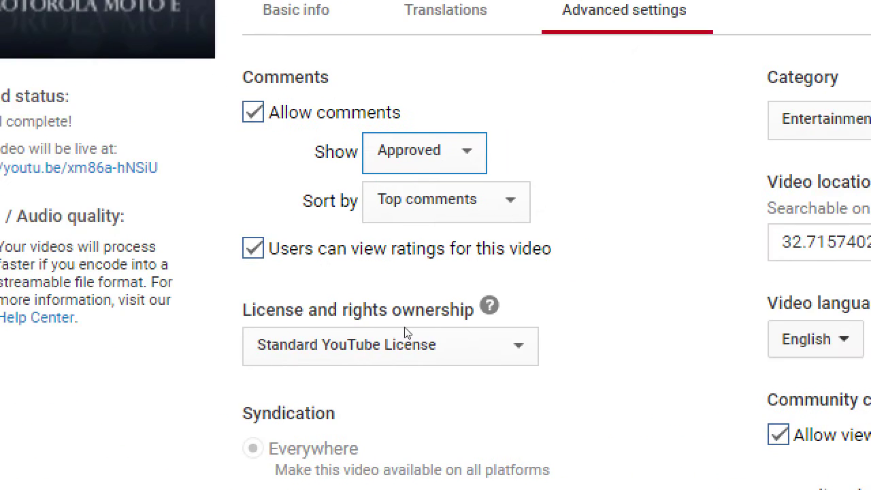
Step: Set Caption certification to 'This content has never aired on television in the U.S.'
scroll(353, 386, "down", 5)
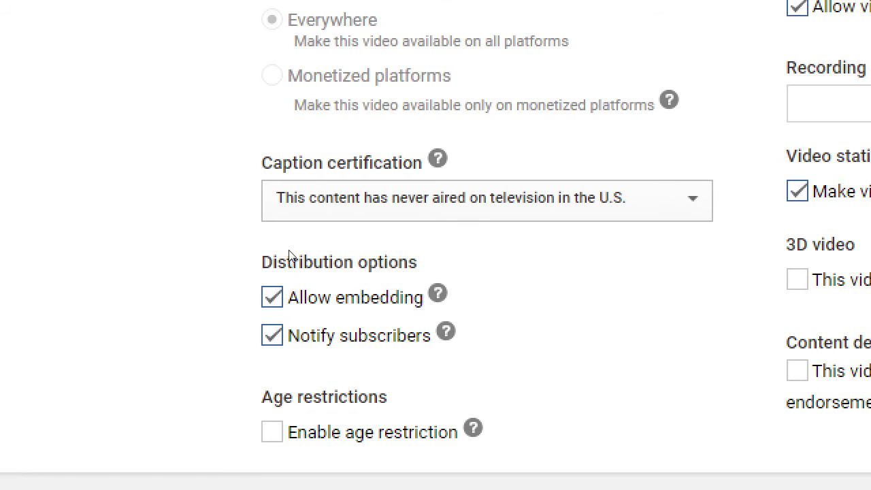
left_click_drag(248, 245, 295, 243)
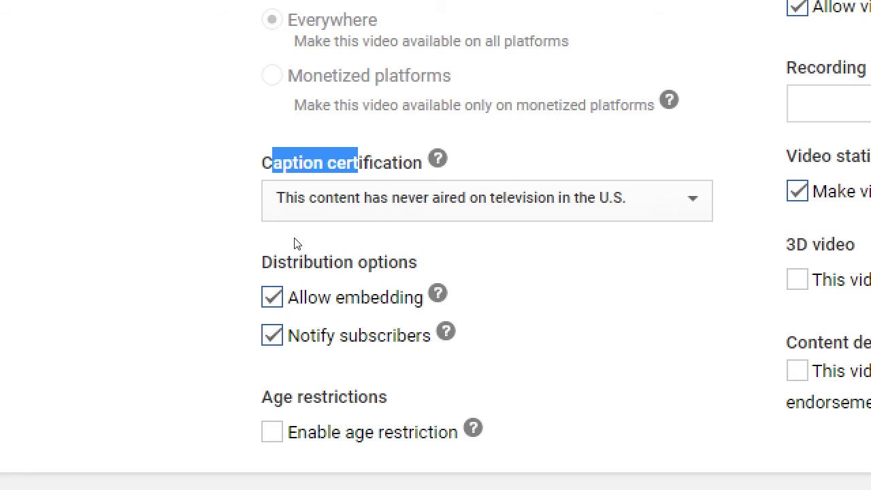
key("Tab")
key("alt+Down")
key("Up")
key("Return")
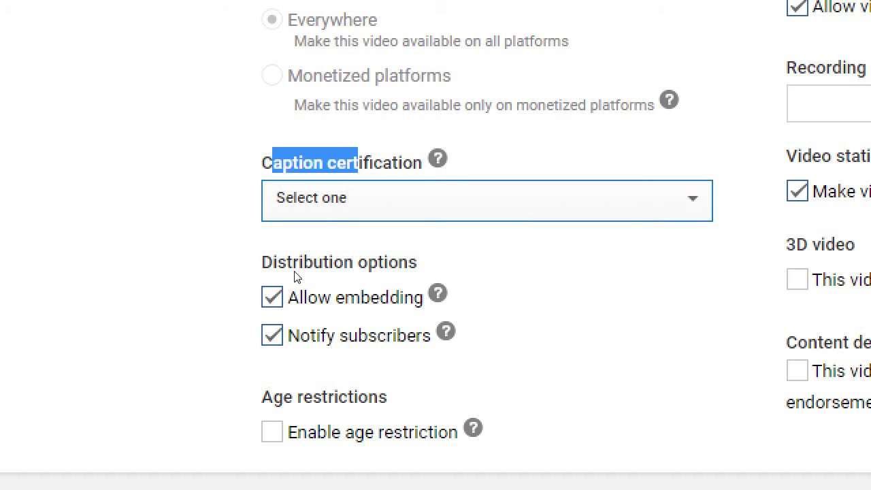
left_click(217, 246)
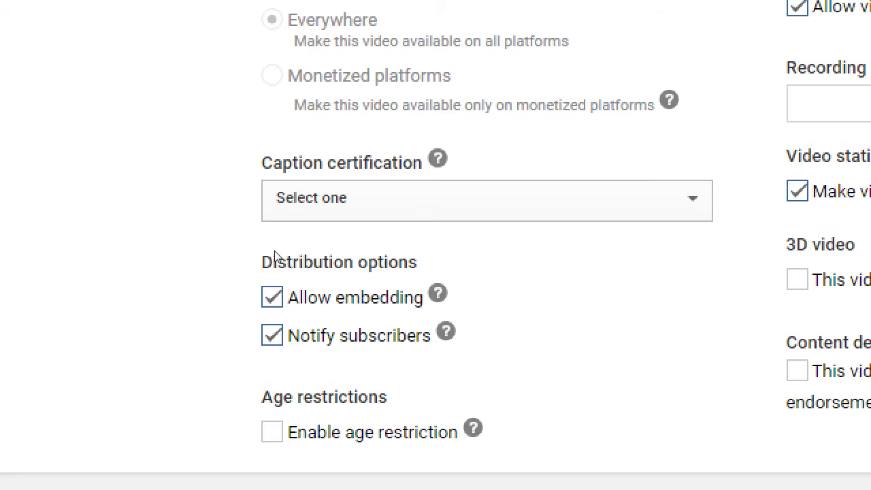
key("alt+Down")
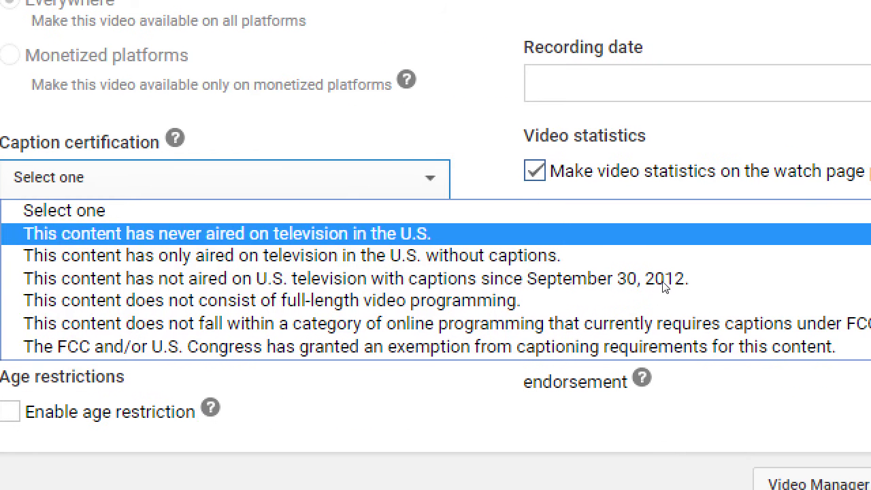
key("Up")
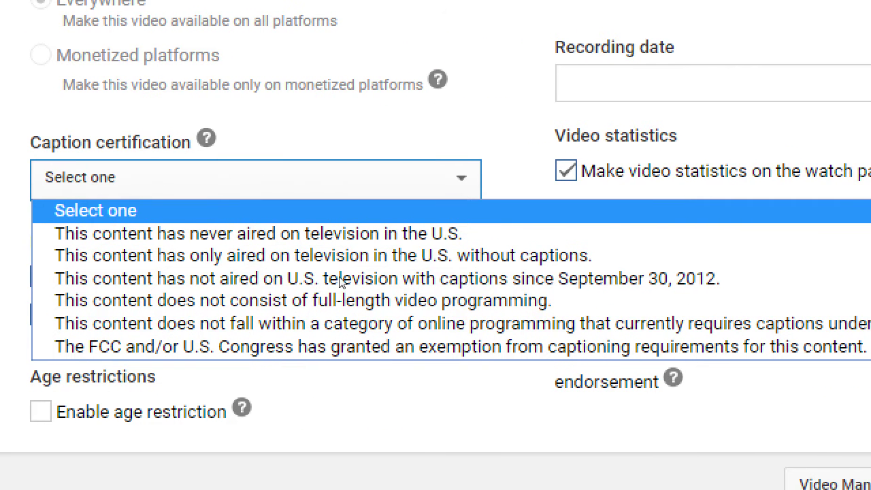
key("Down")
key("Return")
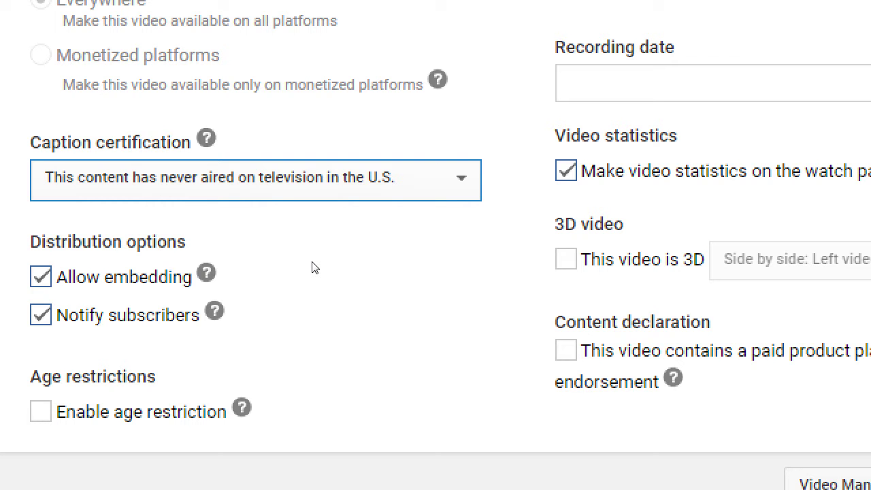
Step: Try the aired-without-captions certification, then restore the never-aired option
key("alt+Down")
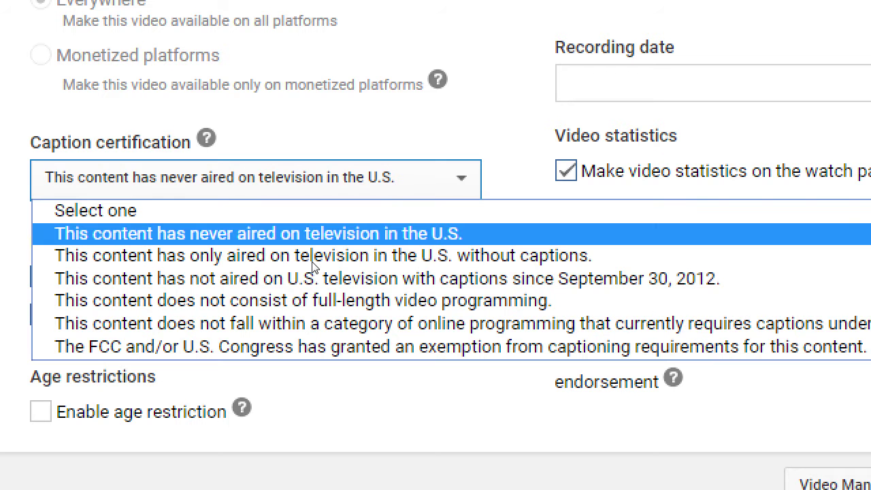
key("Down")
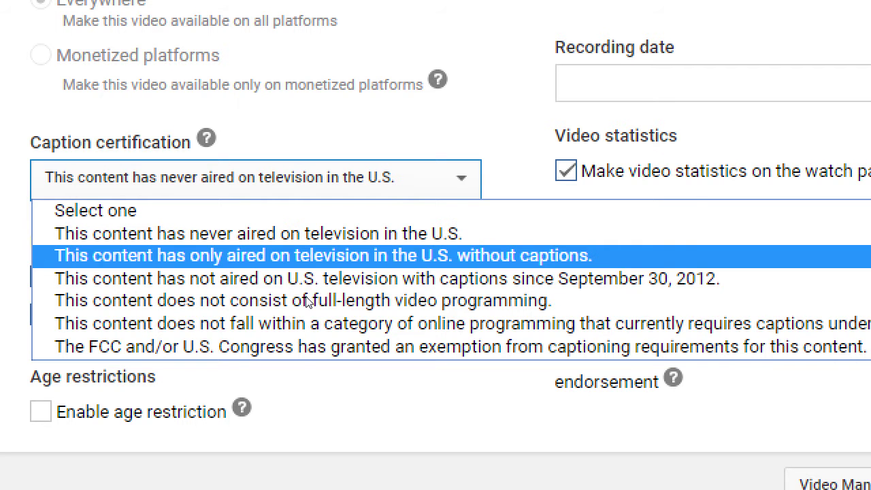
key("Up")
key("Down")
key("Return")
key("alt+Down")
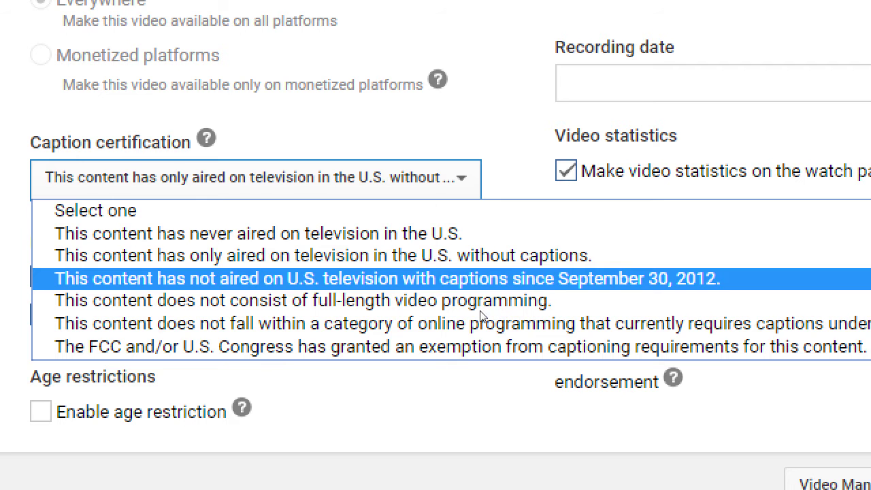
key("Up")
key("Up")
key("Return")
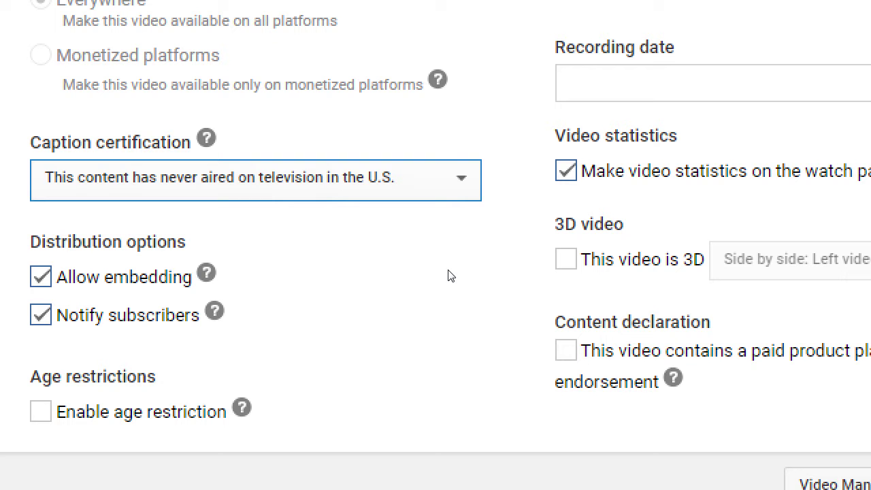
key("alt+Down")
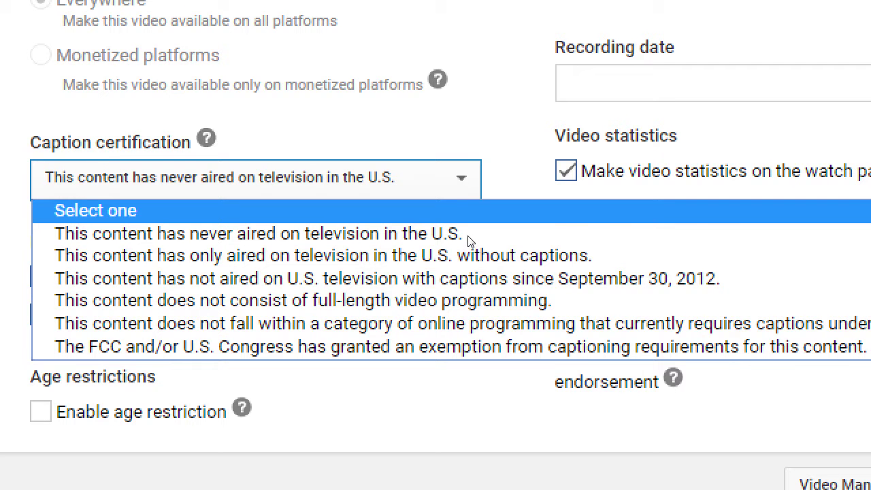
left_click(468, 236)
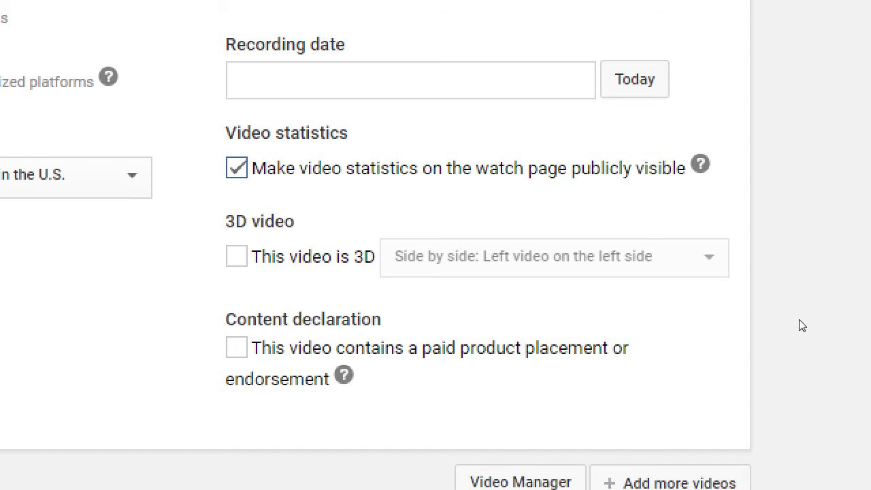
Step: Change the video category from Entertainment to Sports
scroll(782, 110, "up", 2)
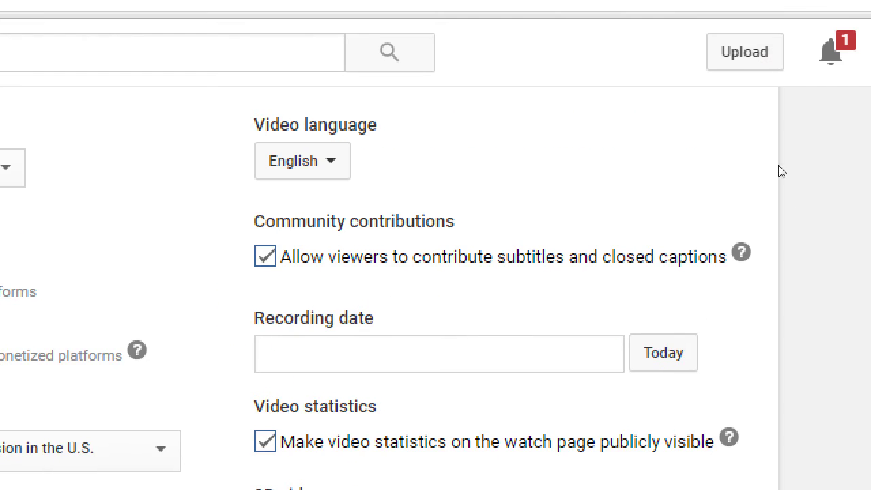
scroll(759, 85, "up", 1)
scroll(778, 217, "up", 2)
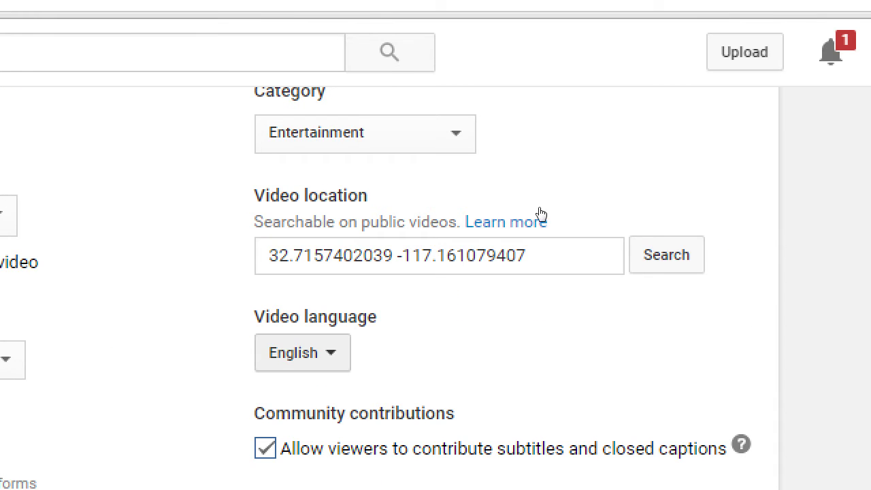
scroll(585, 223, "up", 2)
key("alt+Down")
key("Down")
key("Down")
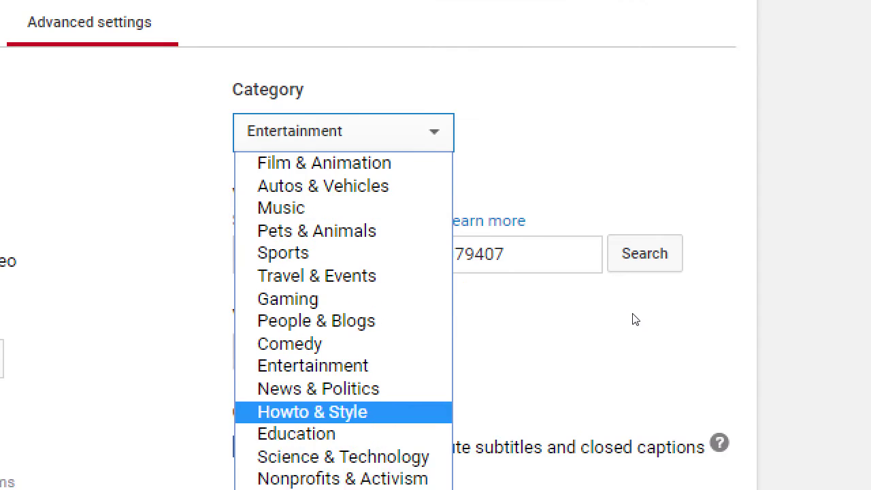
key("a")
key("Up")
key("s")
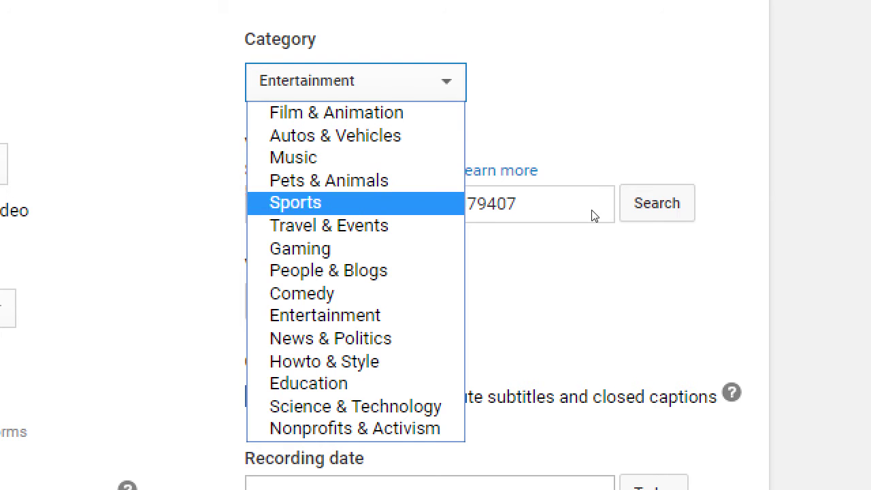
key("Up")
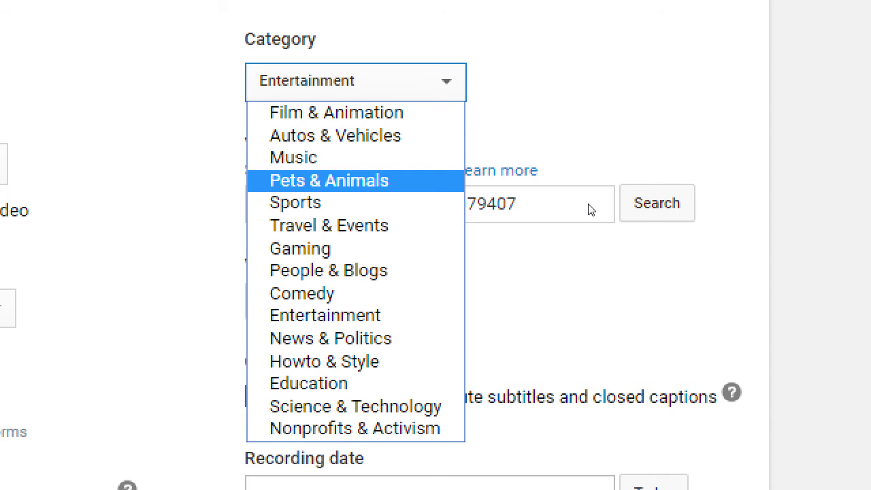
key("Down")
key("Return")
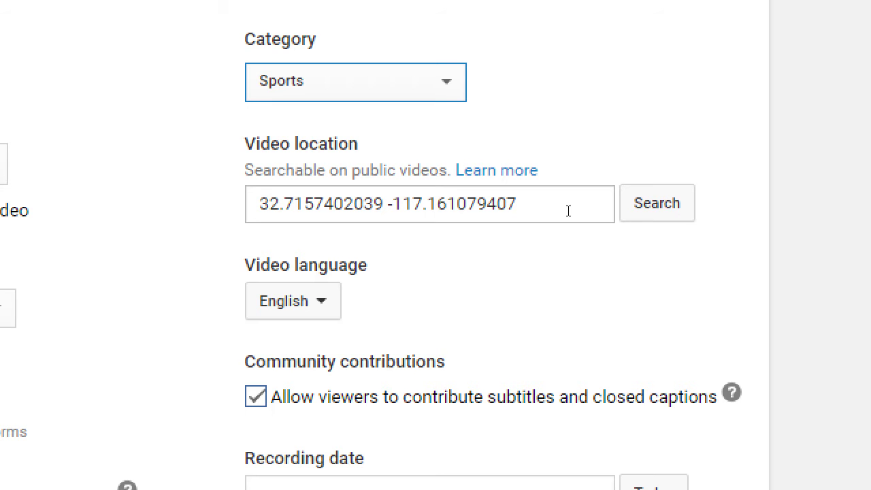
Step: Browse the category list and set the category to People & Blogs
key("alt+Down")
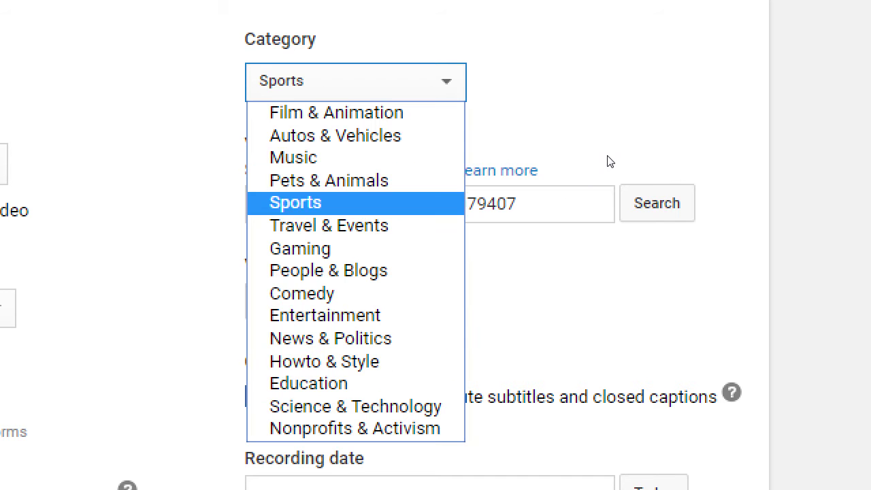
key("Home")
key("p")
key("h")
key("c")
key("f")
key("c")
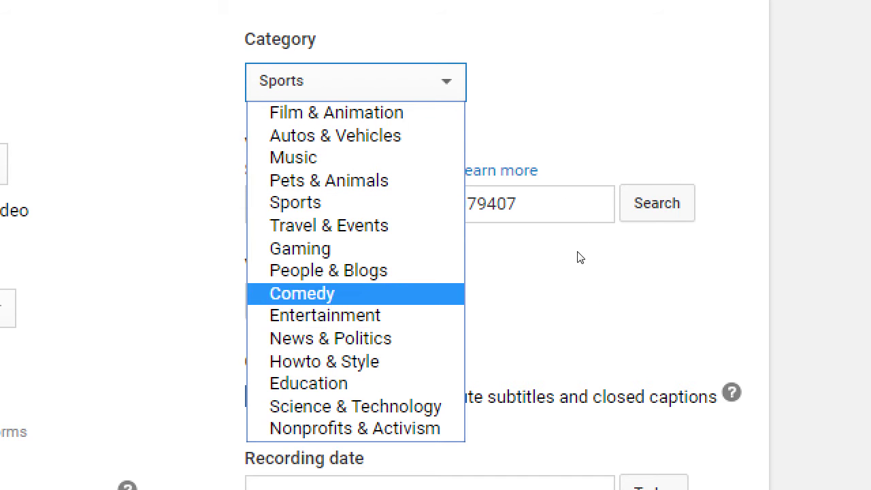
key("p")
key("c")
key("e")
key("h")
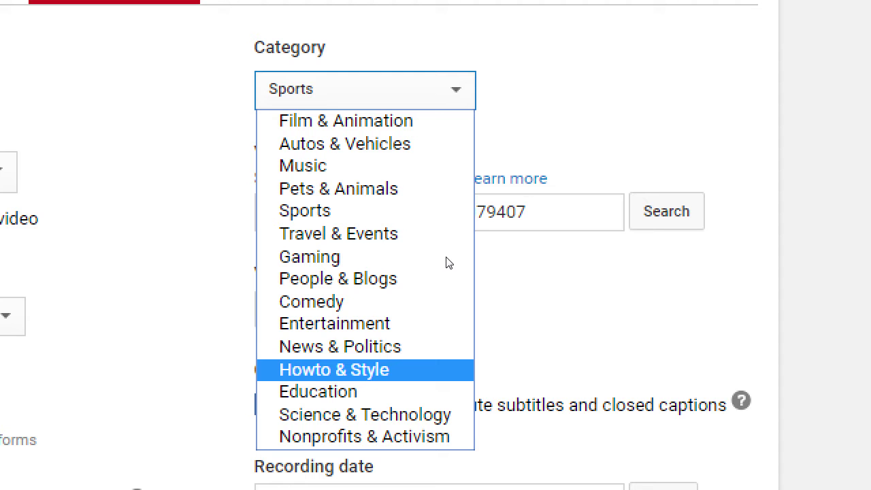
key("f")
key("m")
key("n")
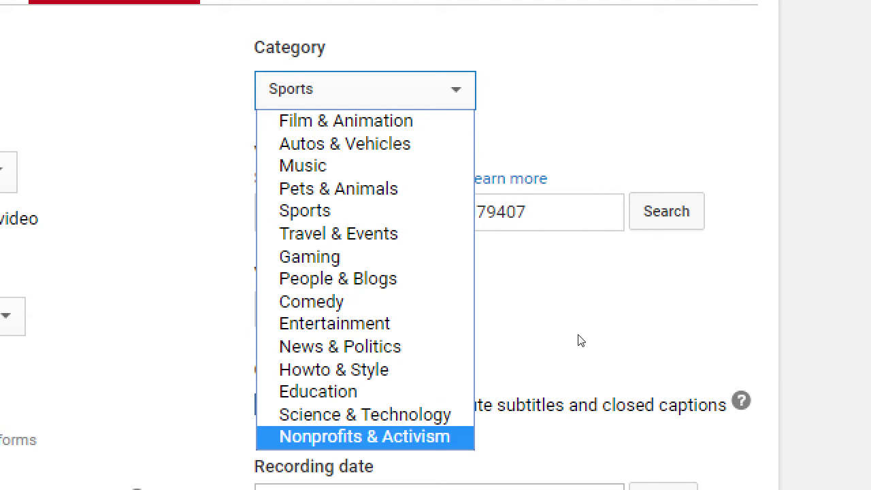
key("c")
key("f")
key("g")
key("s")
key("n")
key("Up")
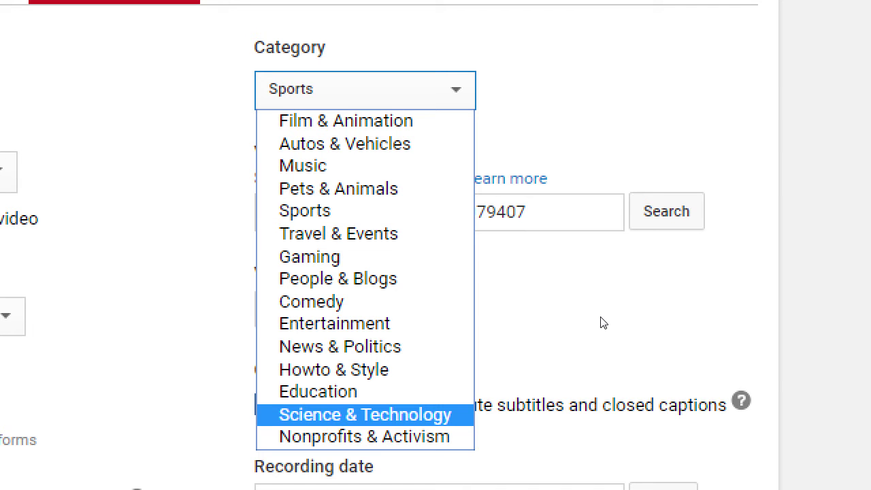
key("Up")
key("Up")
key("Up")
key("Up")
key("Up")
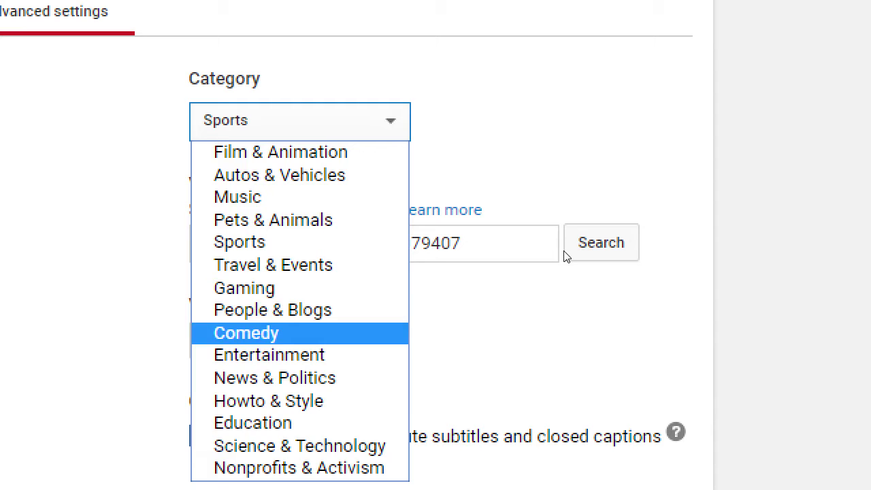
key("Up")
key("Return")
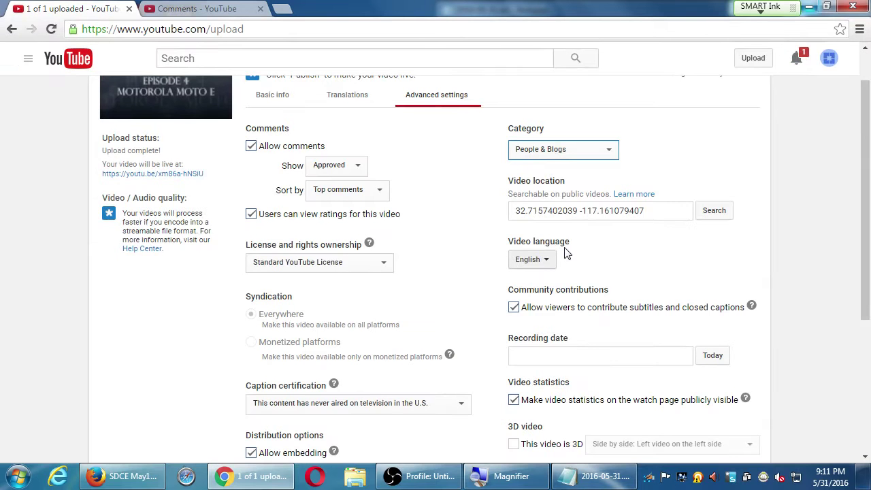
Step: In Basic info, confirm Public privacy and publish the Moto E review
scroll(569, 253, "down", 4)
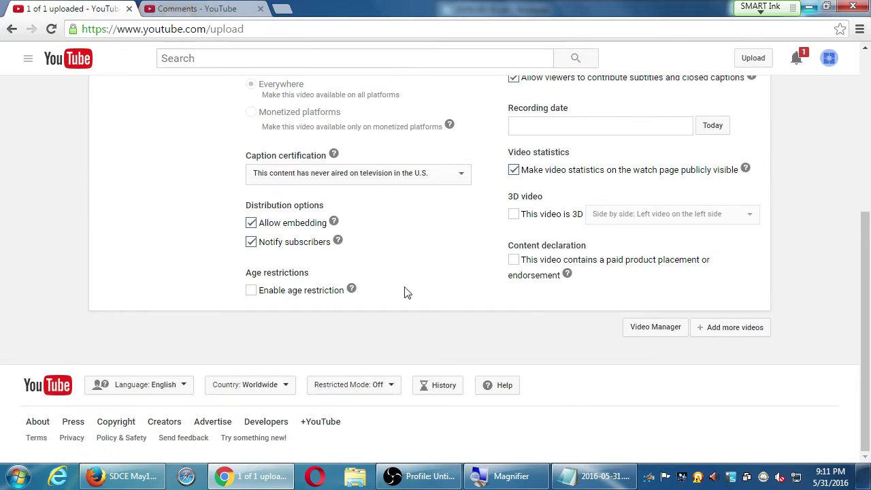
scroll(408, 293, "up", 5)
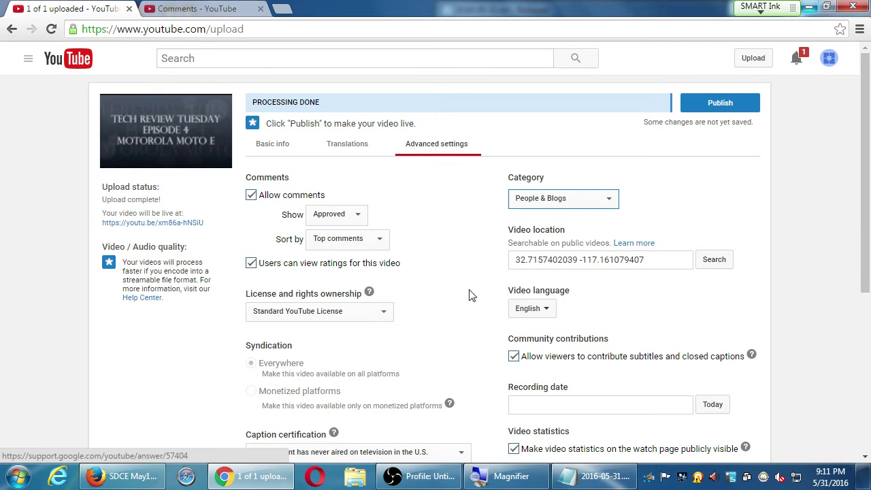
scroll(435, 295, "down", 3)
scroll(438, 295, "up", 3)
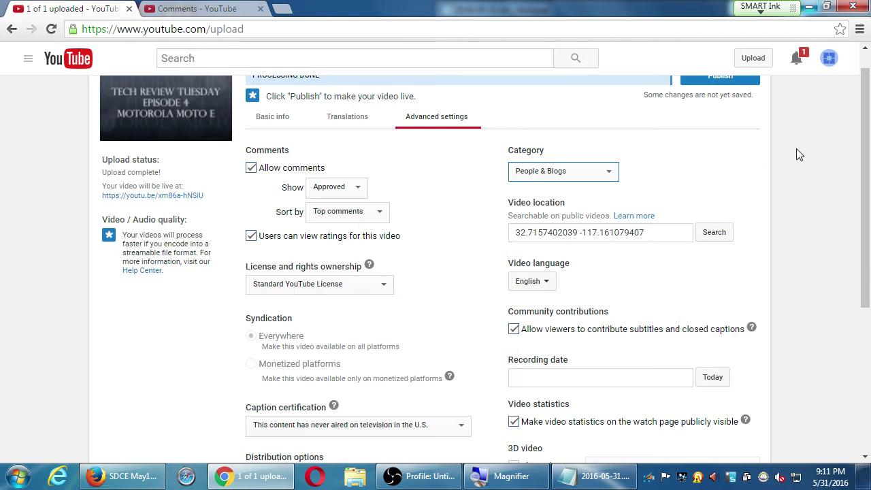
scroll(752, 161, "up", 1)
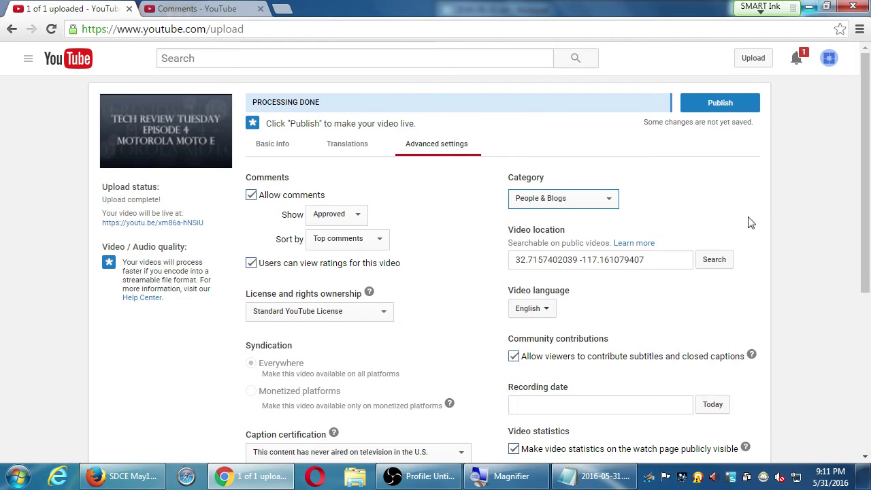
left_click(265, 155)
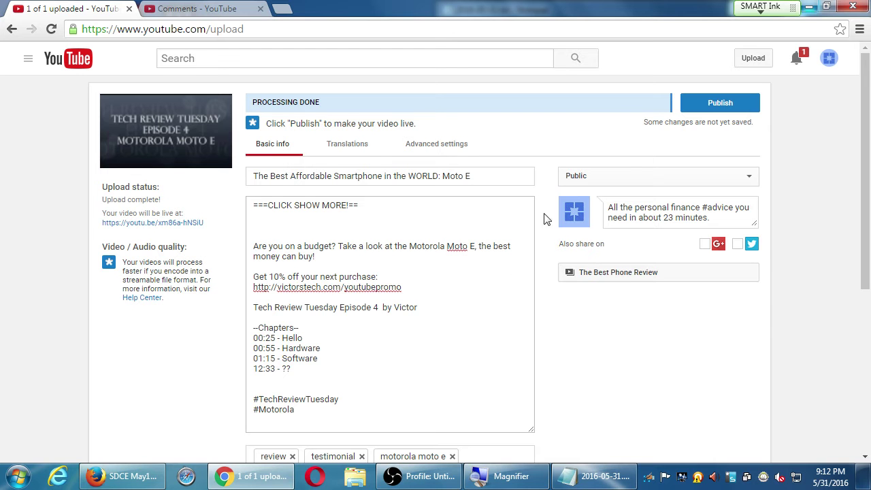
left_click(747, 179)
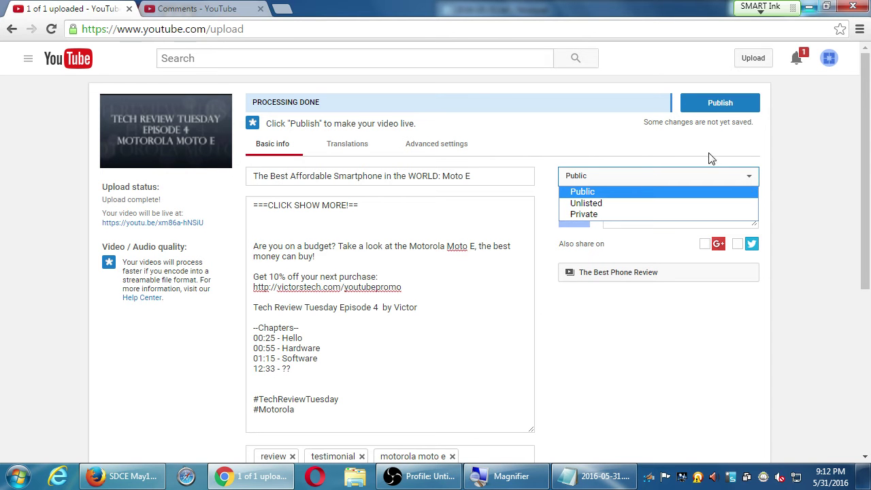
left_click(713, 110)
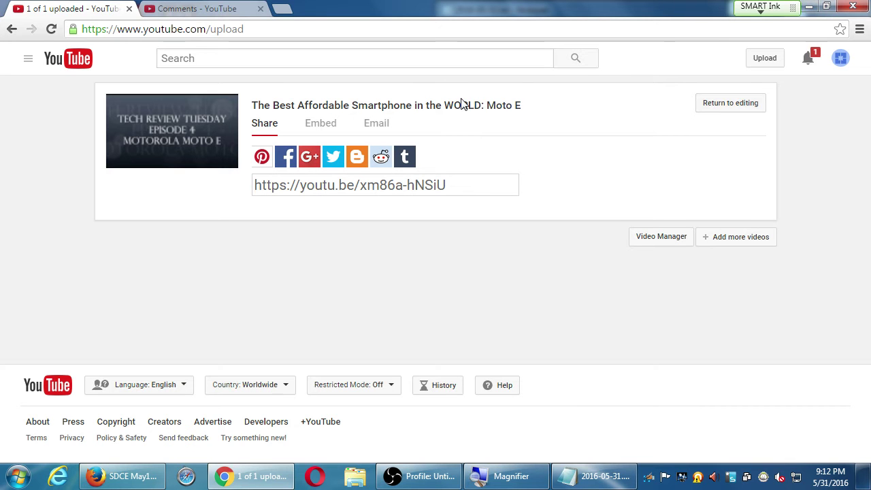
Step: Select the published video's title, then view its Email and Embed sharing options
left_click_drag(522, 113, 252, 107)
left_click(555, 120)
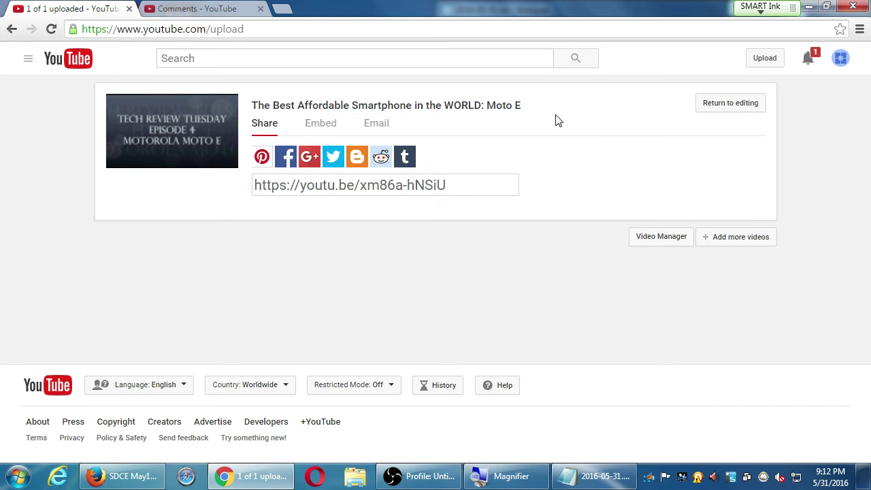
left_click_drag(524, 111, 266, 99)
left_click(257, 98)
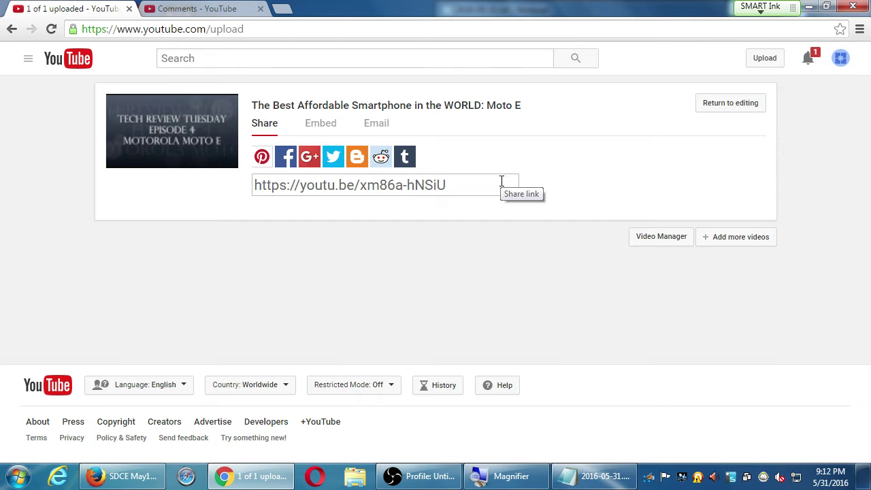
left_click(385, 134)
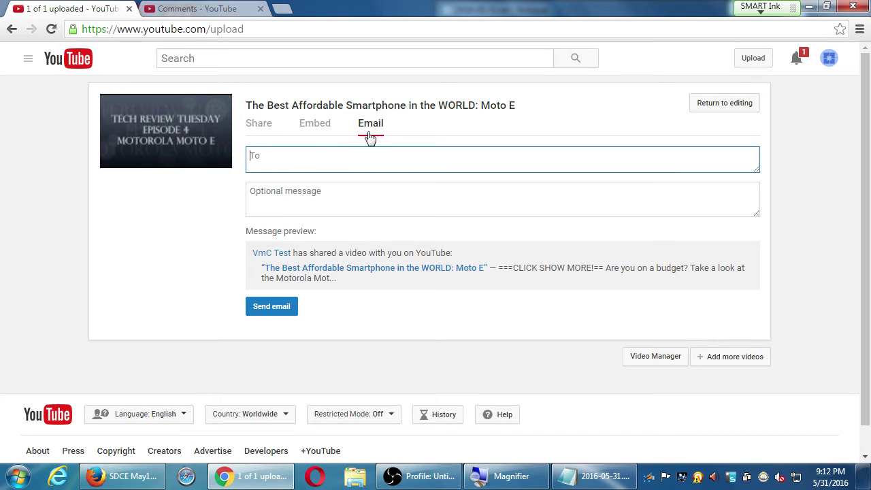
left_click(324, 132)
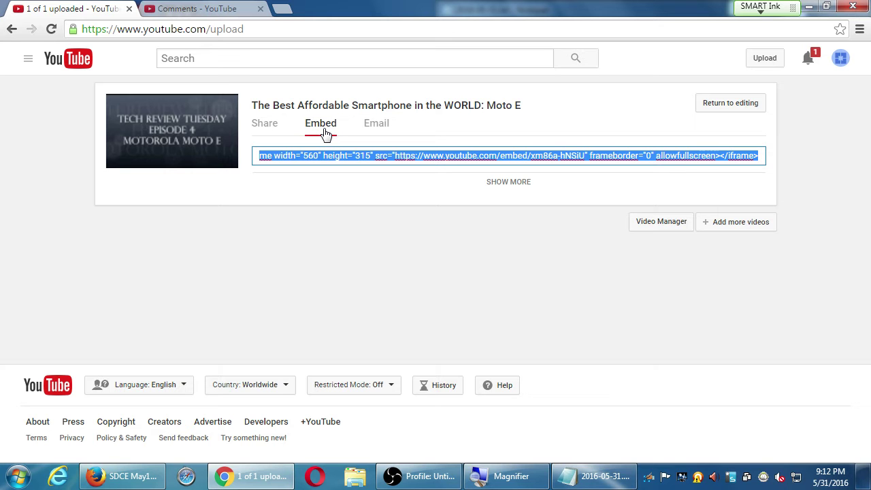
Step: Open a new browser tab and enter the address vmcink.net/blog
key("ctrl+t")
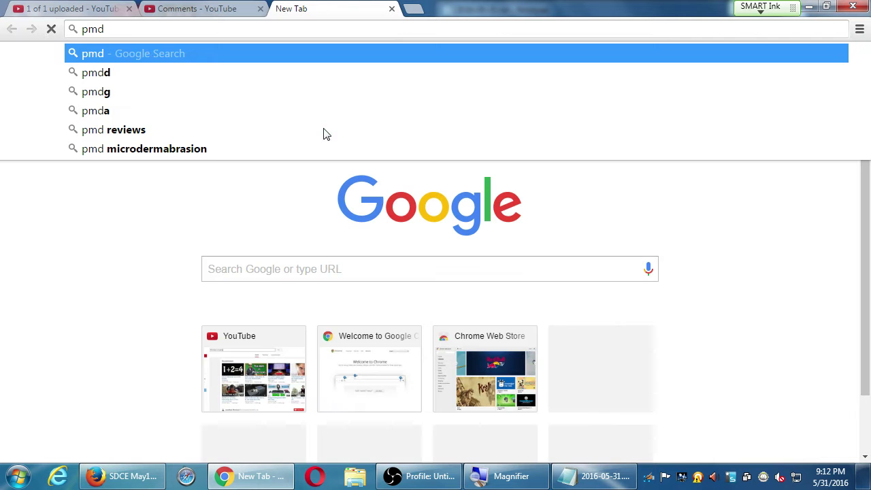
key("BackSpace")
key("BackSpace")
key("BackSpace")
type("vmcink.net/blog")
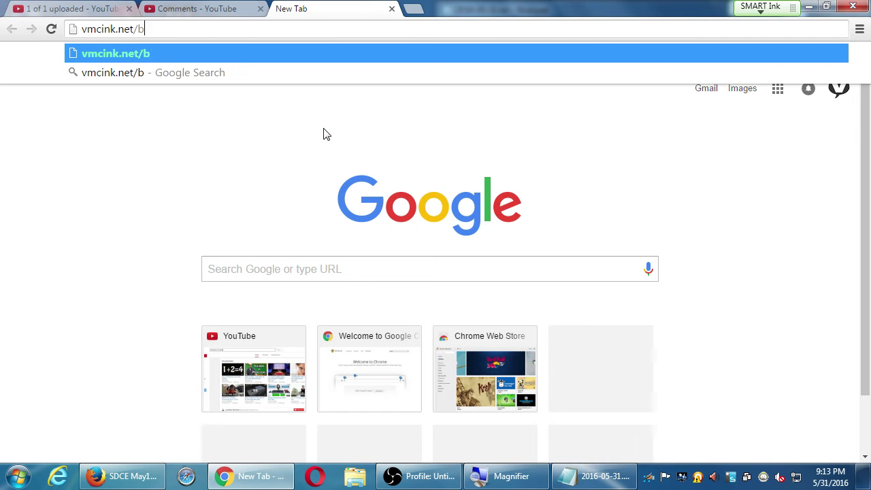